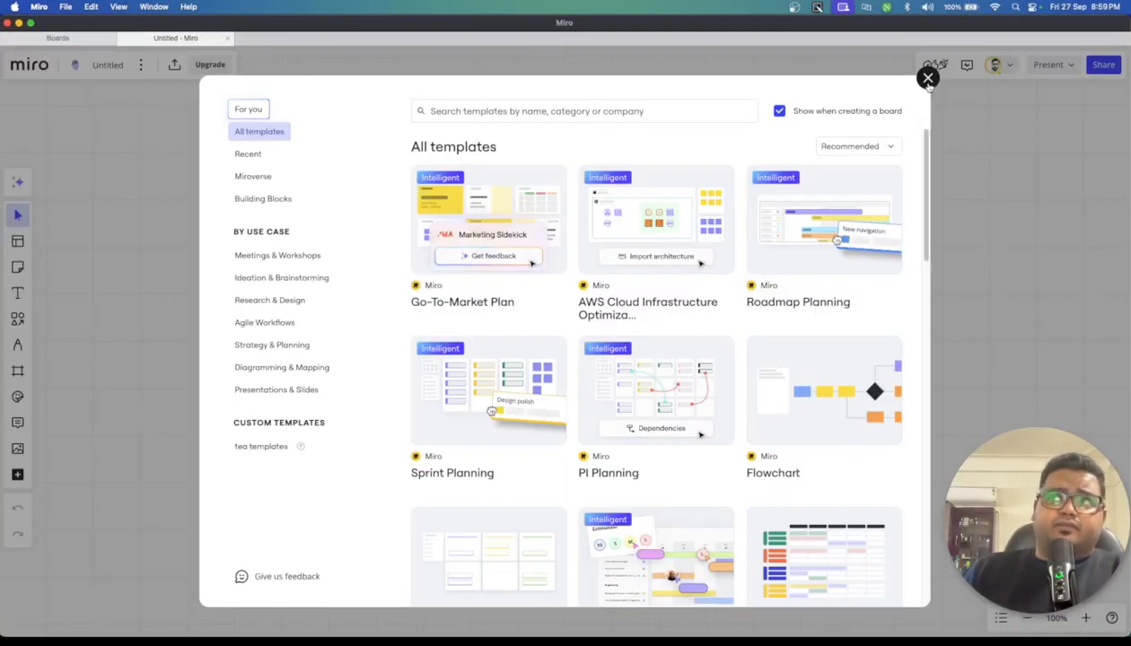
Dismiss the template gallery and draw a rectangle labelled "git" on the empty board with enlarged text
left_click(921, 82)
left_click(17, 317)
left_click(55, 358)
left_click_drag(105, 158, 249, 277)
type("git")
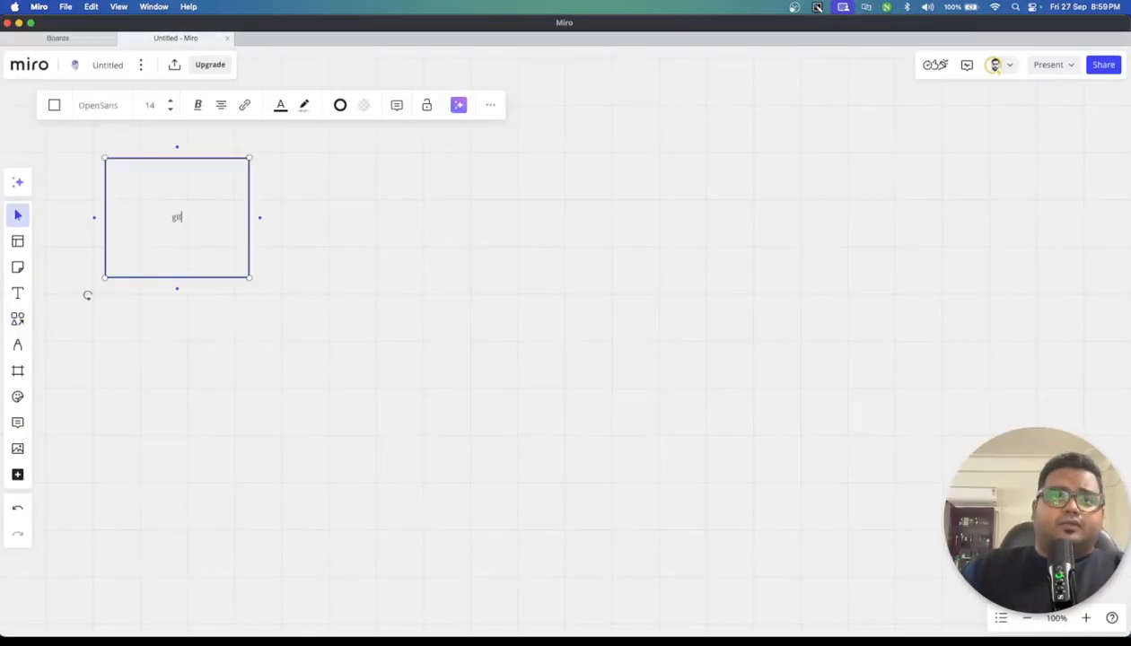
left_click(289, 272)
left_click(245, 249)
Connect a new box labelled "CodeBuild" to the git box and widen it so the label fits on one line
left_click_drag(259, 218, 346, 291)
left_click(323, 317)
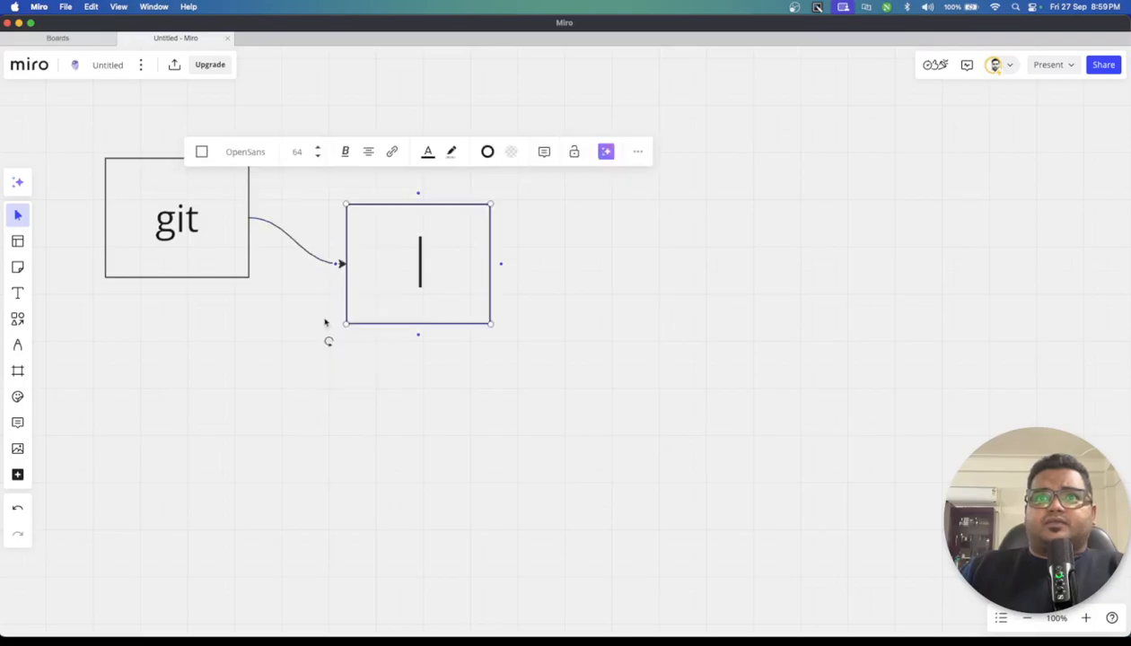
type("CodeBuil")
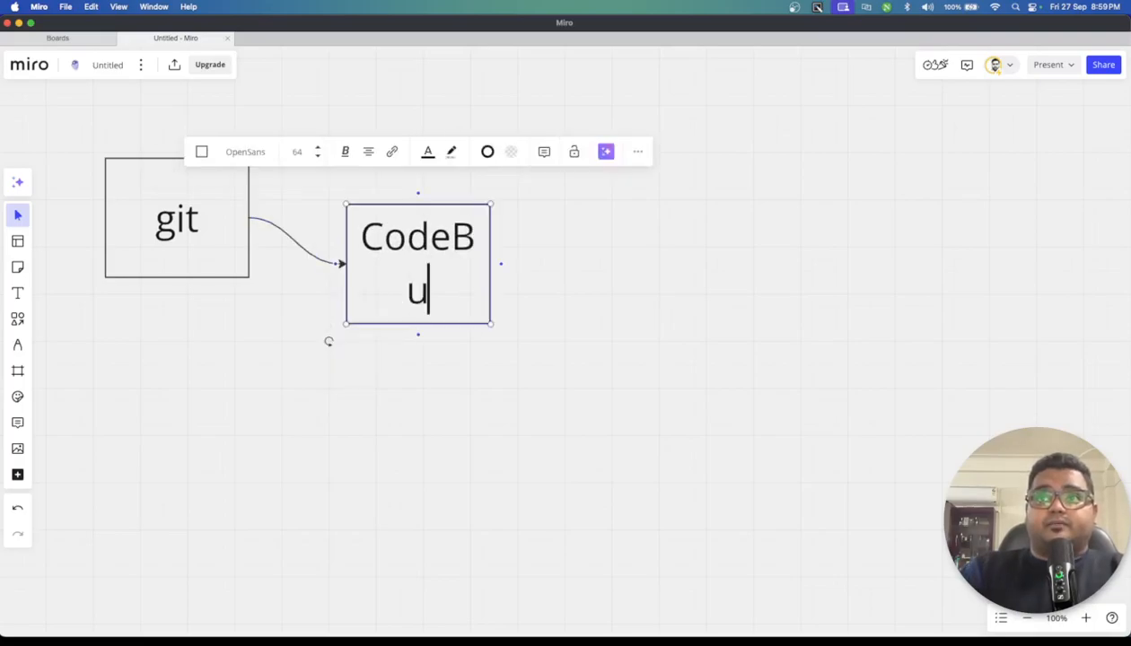
left_click_drag(490, 300, 540, 279)
type("d")
Connect a text label reading "EBS" to the CodeBuild box and enlarge its text
left_click_drag(477, 262, 554, 353)
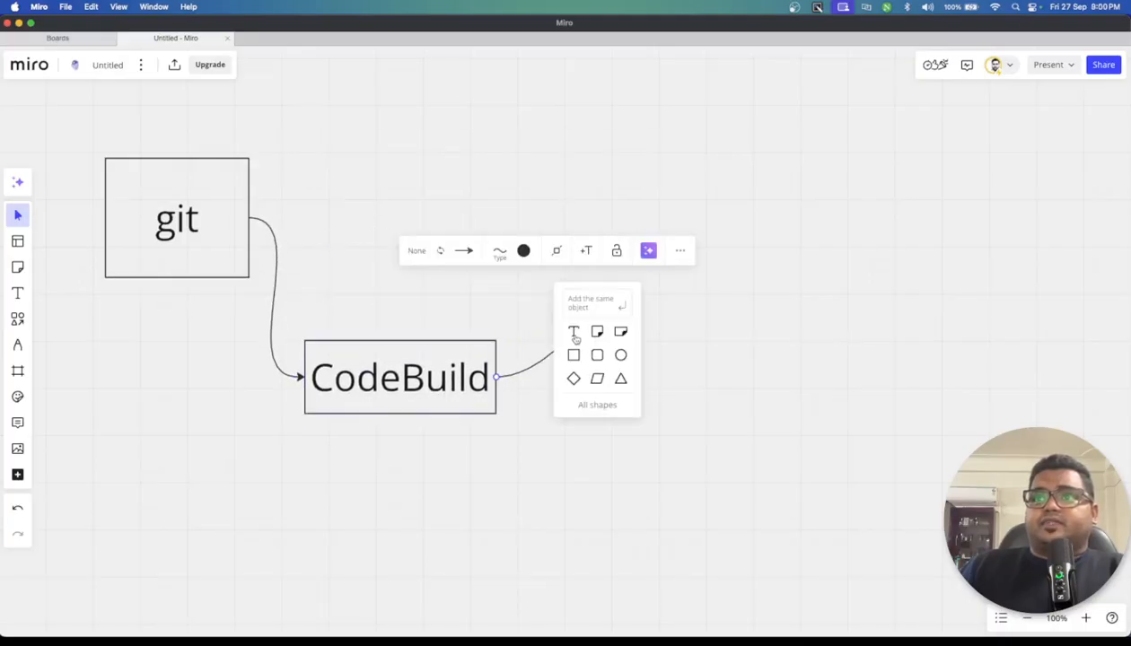
left_click(574, 331)
type("EBS")
left_click(530, 240)
left_click(529, 241)
left_click(529, 240)
left_click(530, 240)
left_click(530, 241)
Rearrange the CodeBuild box and the EBS label into a widely spaced row to the right of the git box
left_click_drag(878, 325, 694, 327)
left_click_drag(734, 465, 425, 221)
left_click(757, 218)
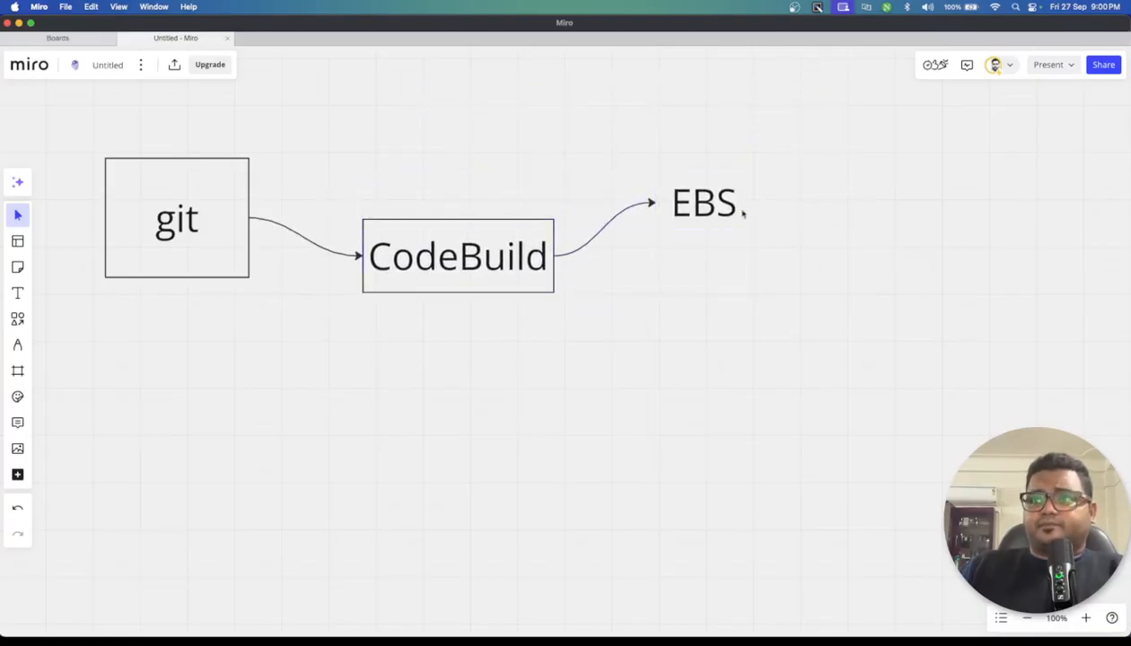
left_click_drag(718, 206, 909, 218)
left_click_drag(483, 255, 560, 269)
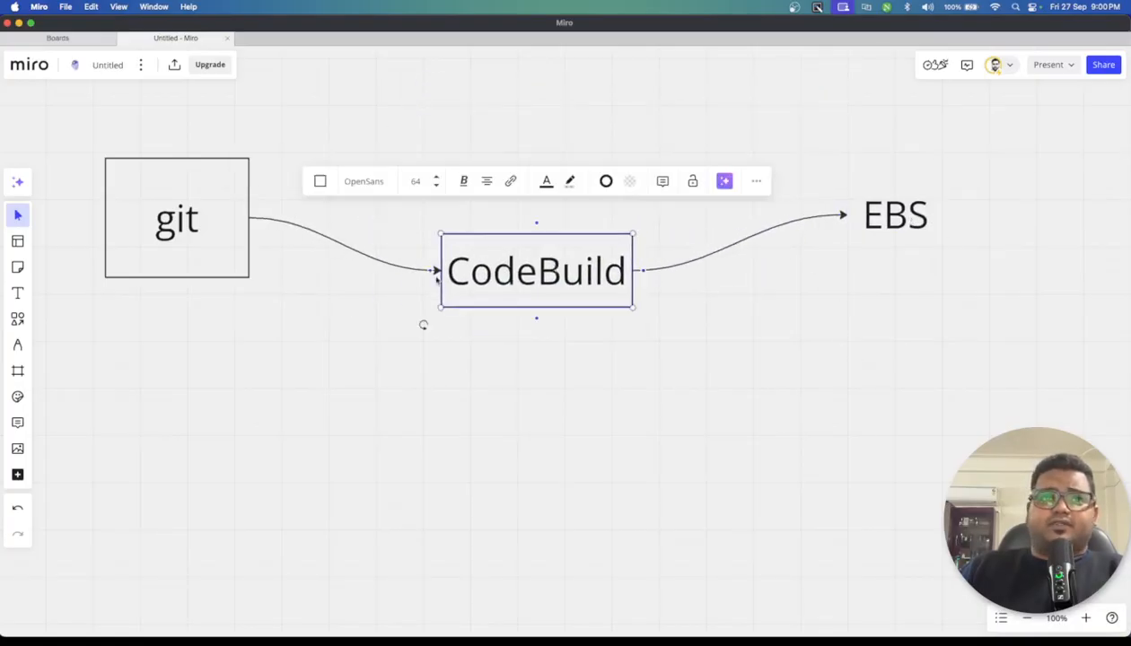
Draw a large rectangle enclosing the whole git, CodeBuild and EBS flow
left_click(17, 318)
left_click(54, 361)
left_click_drag(75, 146, 980, 345)
left_click_drag(865, 311, 876, 305)
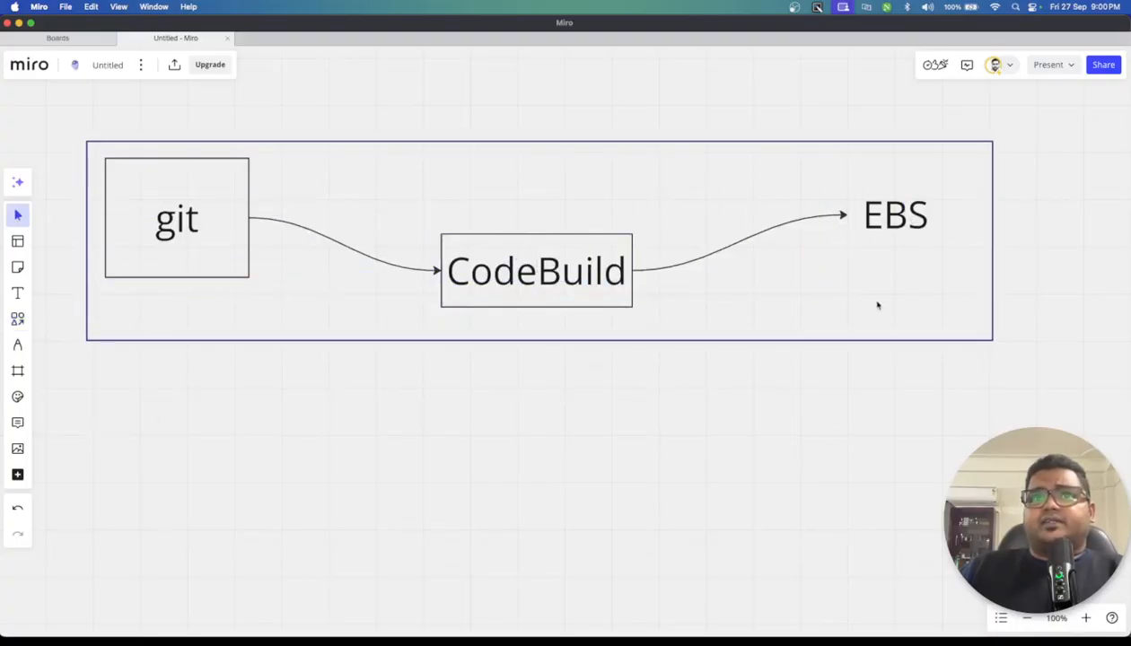
Add the text label "codepipeline" centred just below the enclosing rectangle
left_click(17, 292)
left_click(340, 356)
type("codepipeline")
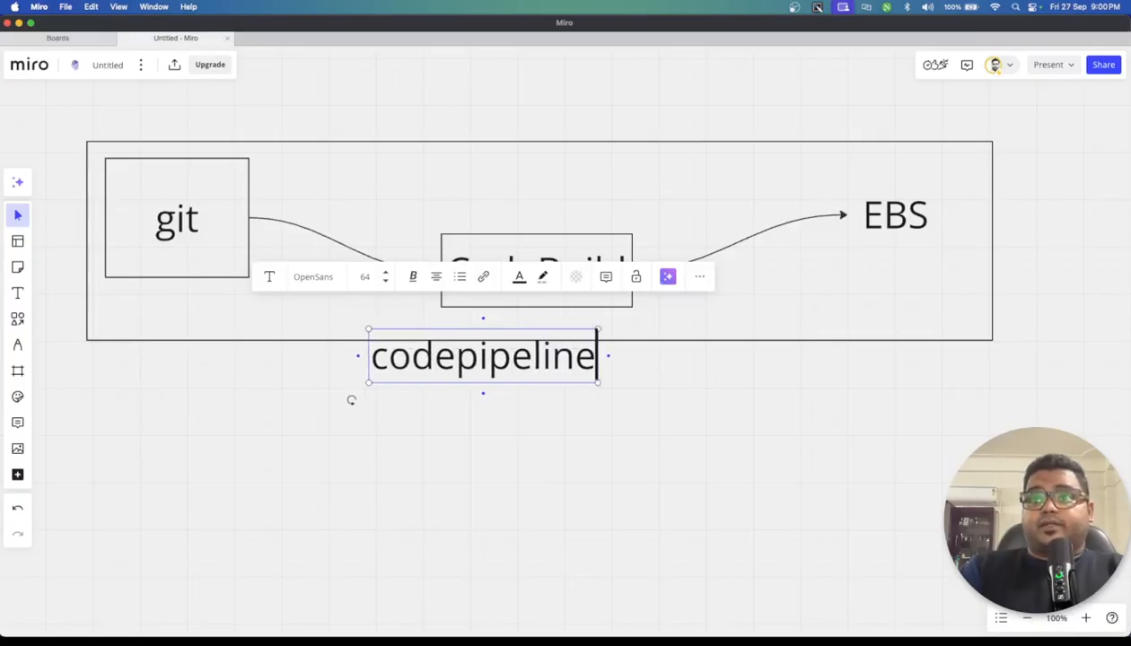
left_click(482, 391)
left_click_drag(483, 366, 508, 381)
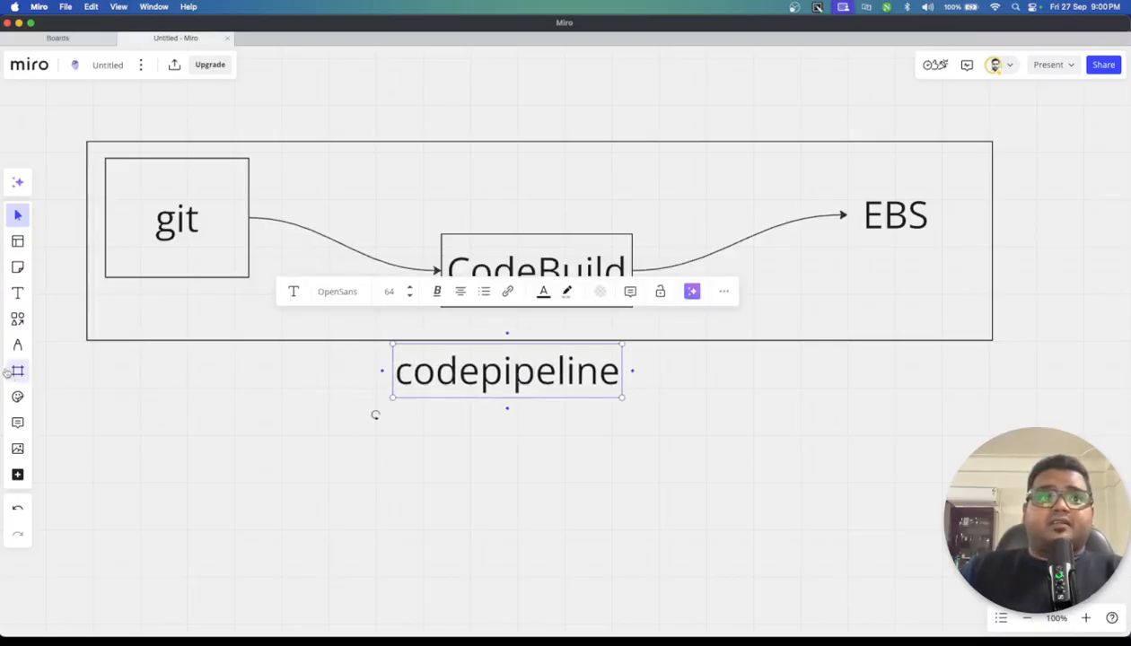
Annotate the flow with the pen, underlining codepipeline, git and EBS and sketching arrows below git and between the stages
left_click(17, 345)
left_click_drag(406, 384, 565, 393)
mouse_move(142, 286)
left_mouse_down()
mouse_move(142, 307)
mouse_move(142, 285)
mouse_move(128, 294)
left_mouse_up()
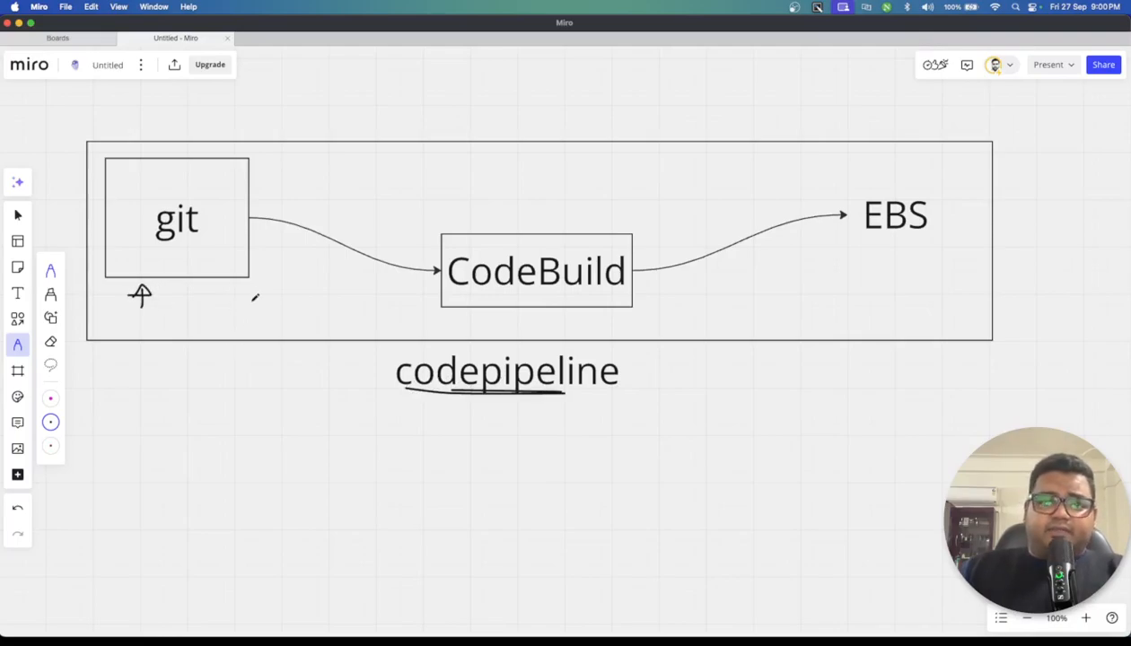
left_click_drag(158, 241, 201, 244)
mouse_move(262, 189)
left_mouse_down()
mouse_move(386, 188)
mouse_move(418, 228)
mouse_move(438, 228)
left_mouse_up()
mouse_move(577, 234)
left_mouse_down()
mouse_move(691, 185)
mouse_move(763, 190)
left_mouse_up()
mouse_move(734, 219)
left_mouse_down()
mouse_move(745, 175)
mouse_move(737, 220)
left_mouse_up()
mouse_move(839, 243)
left_mouse_down()
mouse_move(939, 239)
mouse_move(925, 246)
left_mouse_up()
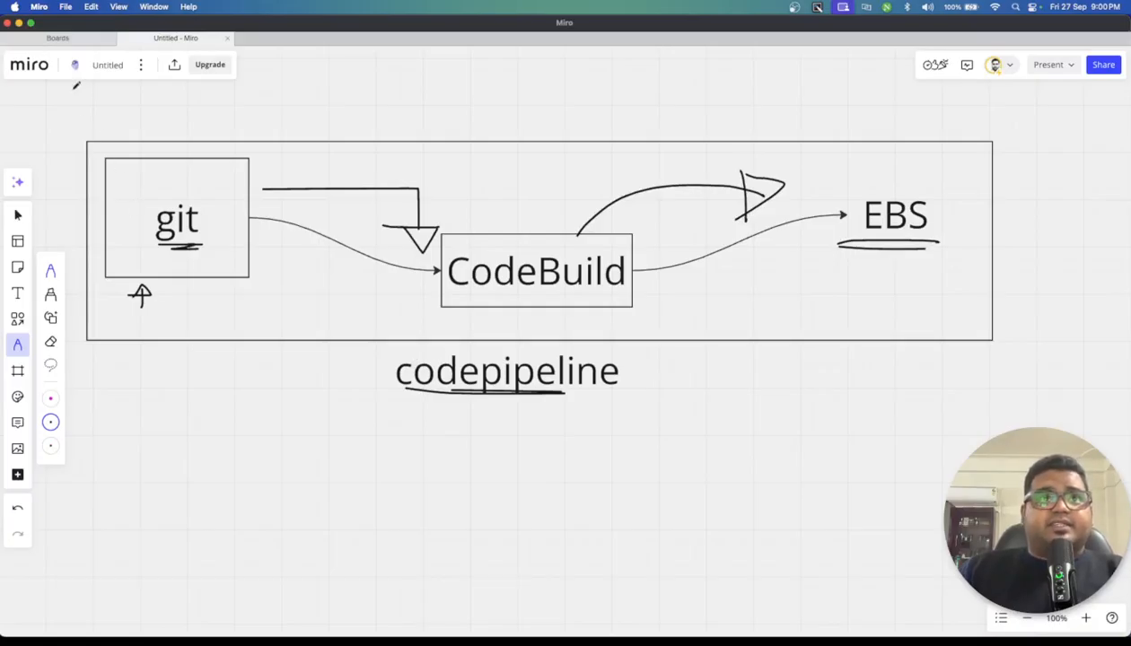
Switch to the AWS console in Chrome and open IAM and Elastic Beanstalk in separate tabs
left_click(20, 23)
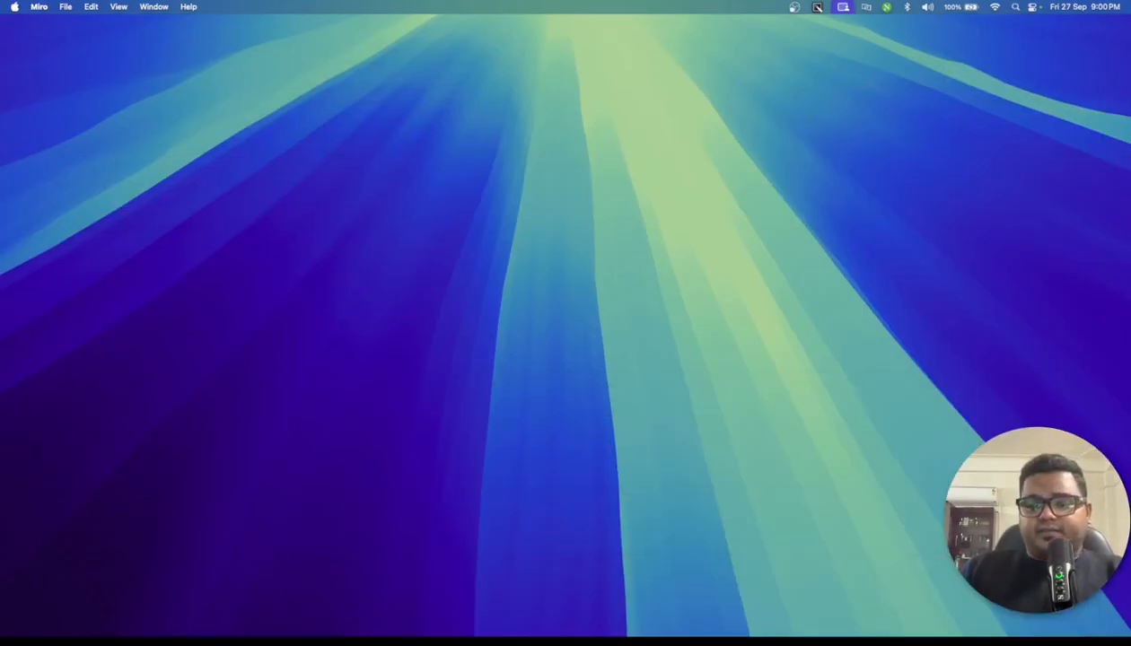
key("super+Tab")
left_click(233, 79)
type("iam")
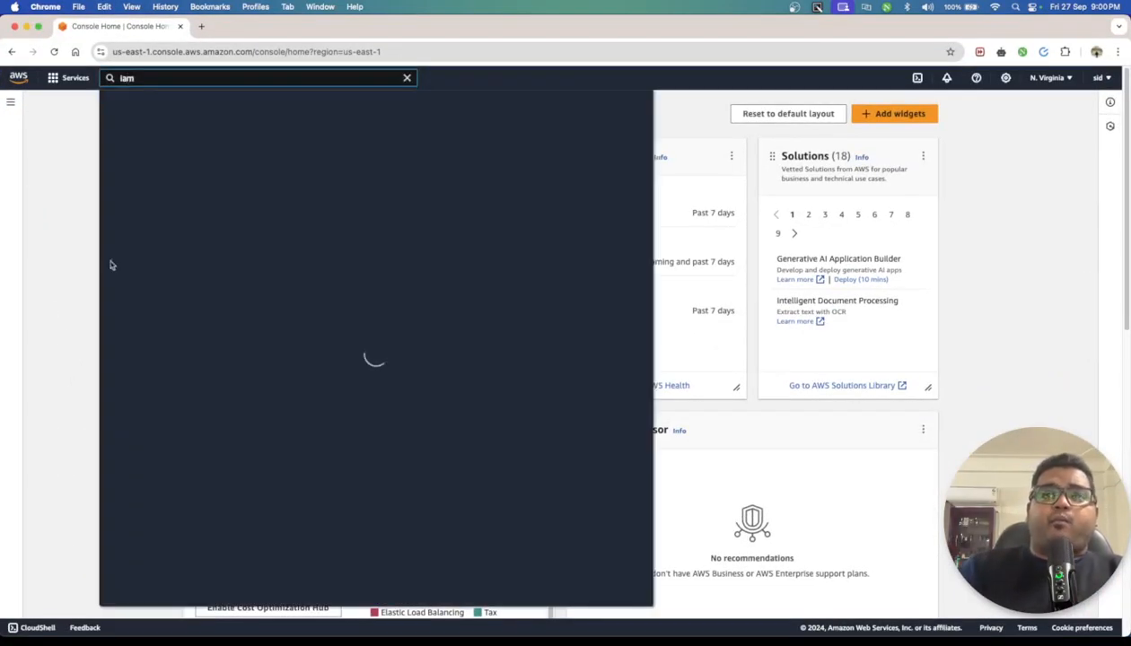
left_click(294, 169, "super")
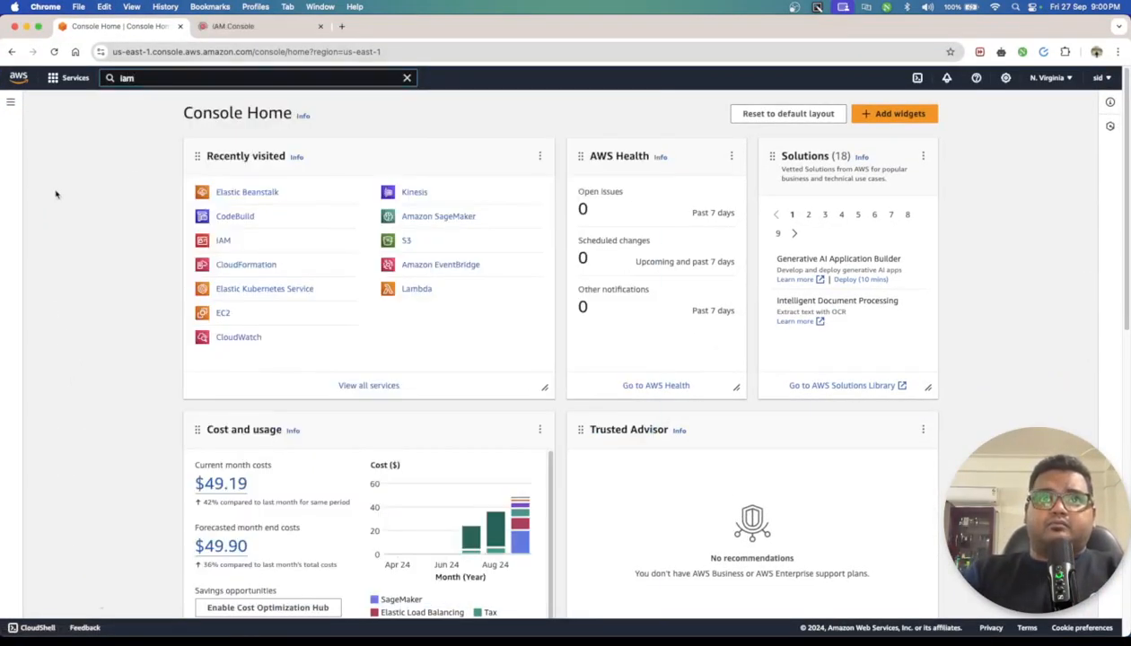
left_click(271, 193)
left_click_drag(278, 23, 150, 25)
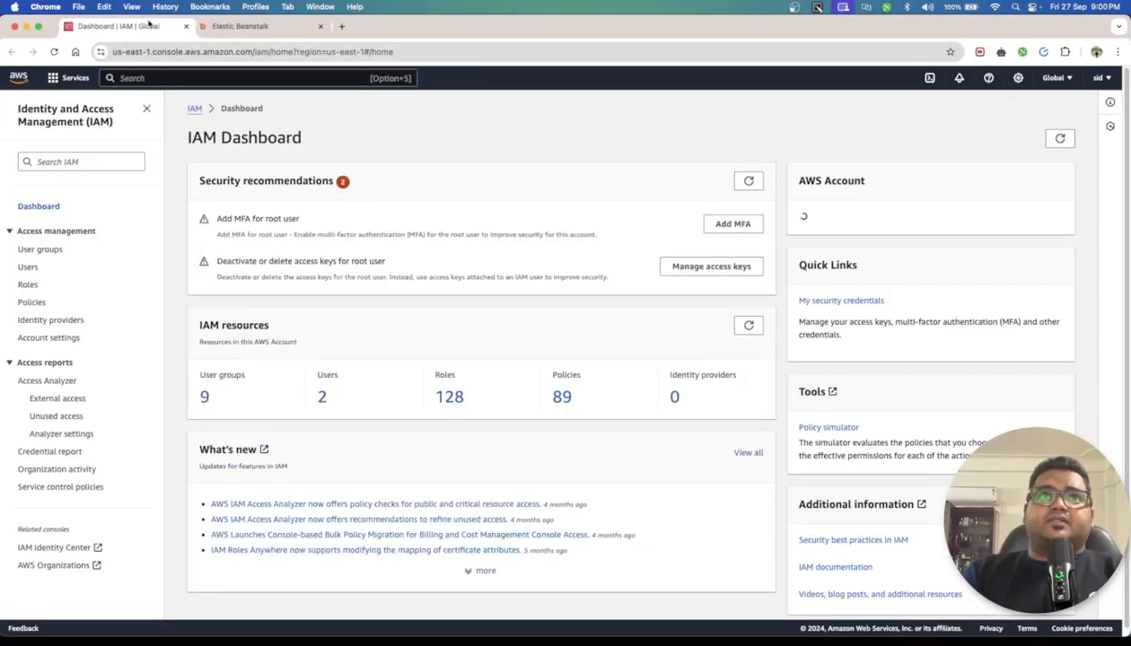
Search the IAM roles for "ebs", open the ebs-fullaccess role and review its attached permissions policies
left_click(28, 284)
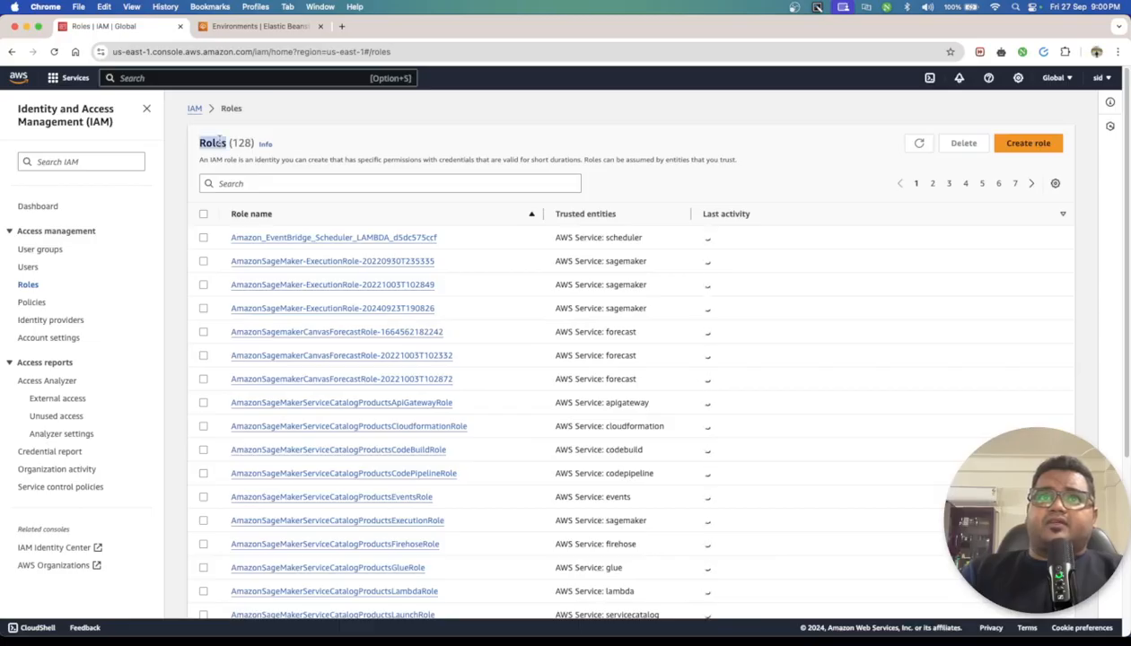
left_click(429, 183)
type("ebs")
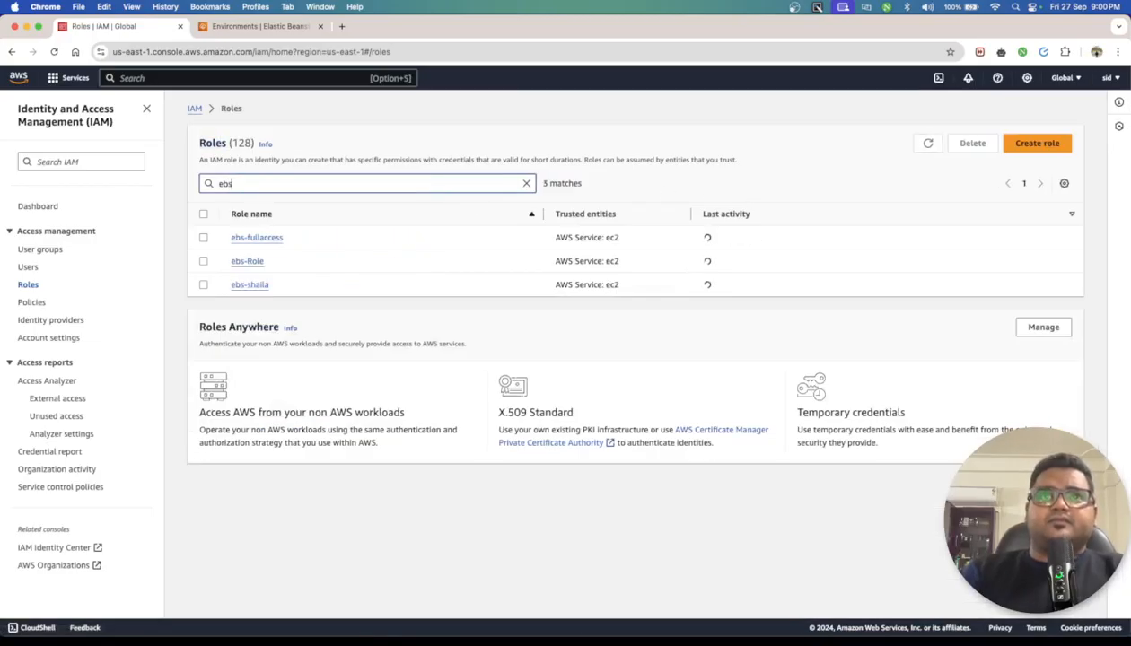
left_click(256, 237)
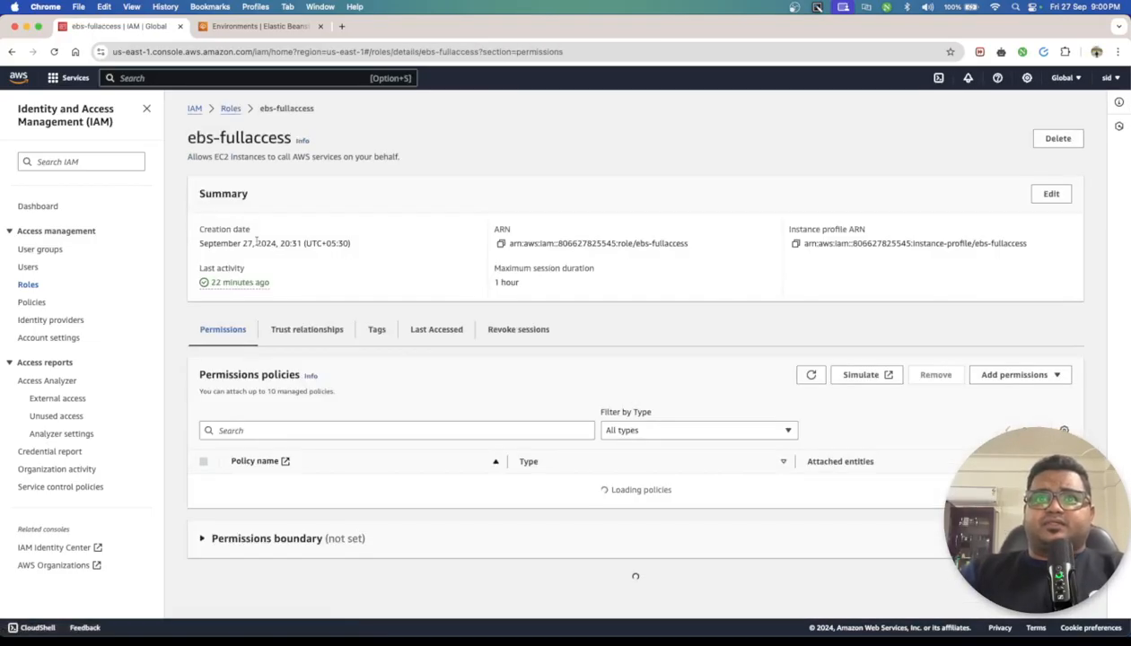
scroll(348, 389, "down", 1)
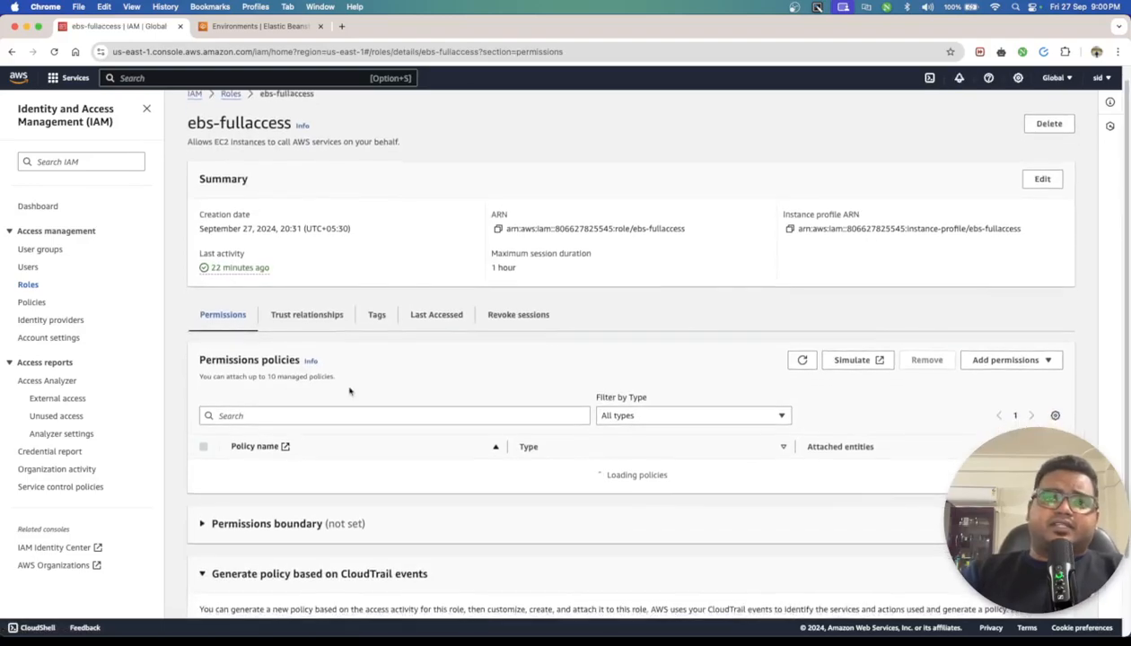
scroll(350, 390, "down", 5)
left_click_drag(419, 392, 260, 281)
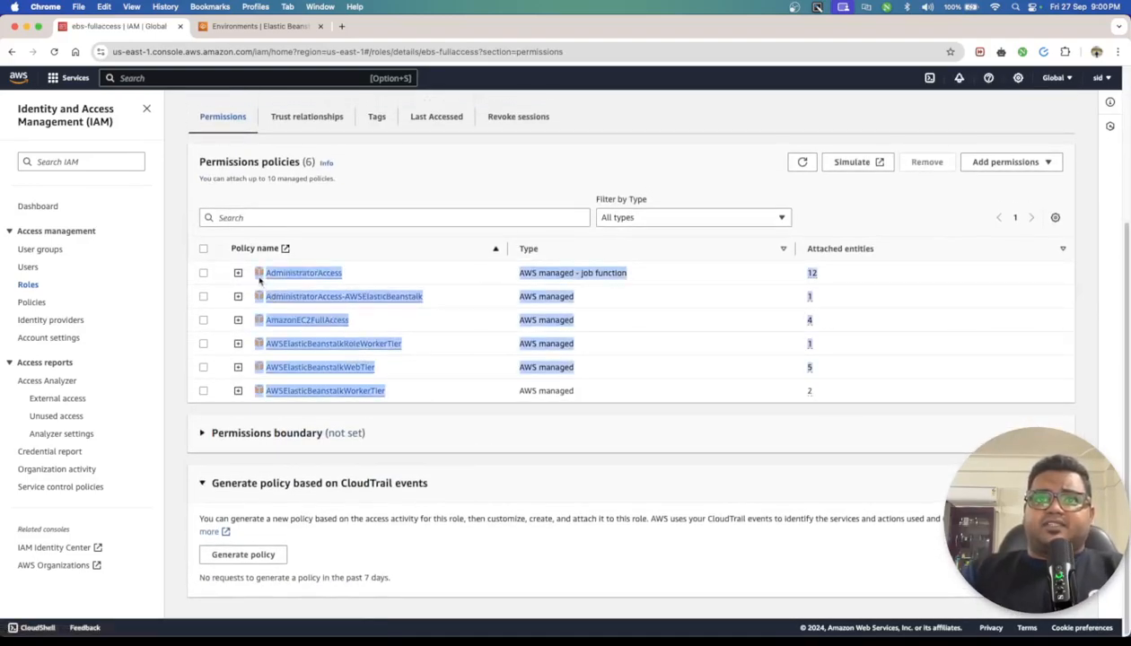
left_click(389, 201)
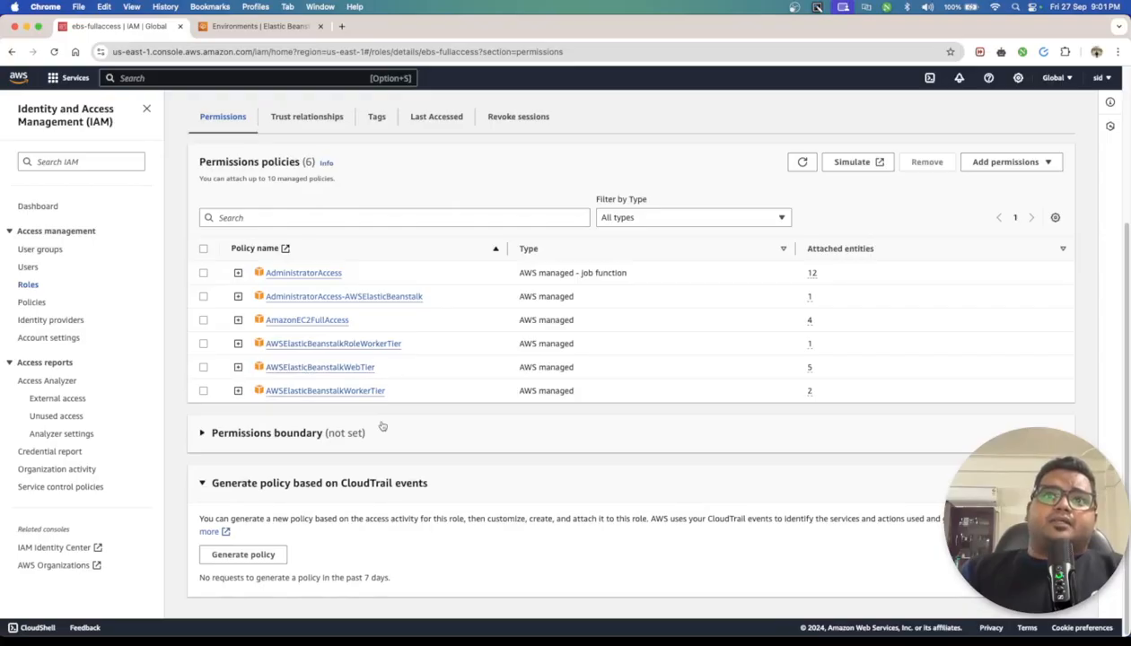
Start creating an Elastic Beanstalk application and name it "Cicd-Example"
left_click(269, 26)
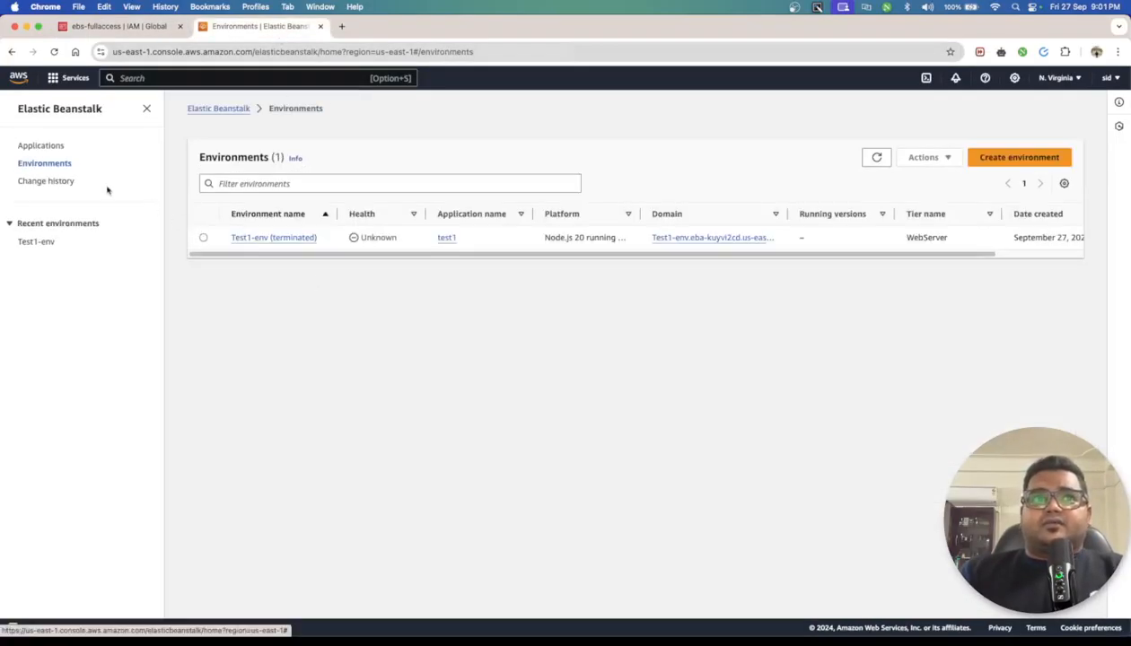
left_click(45, 145)
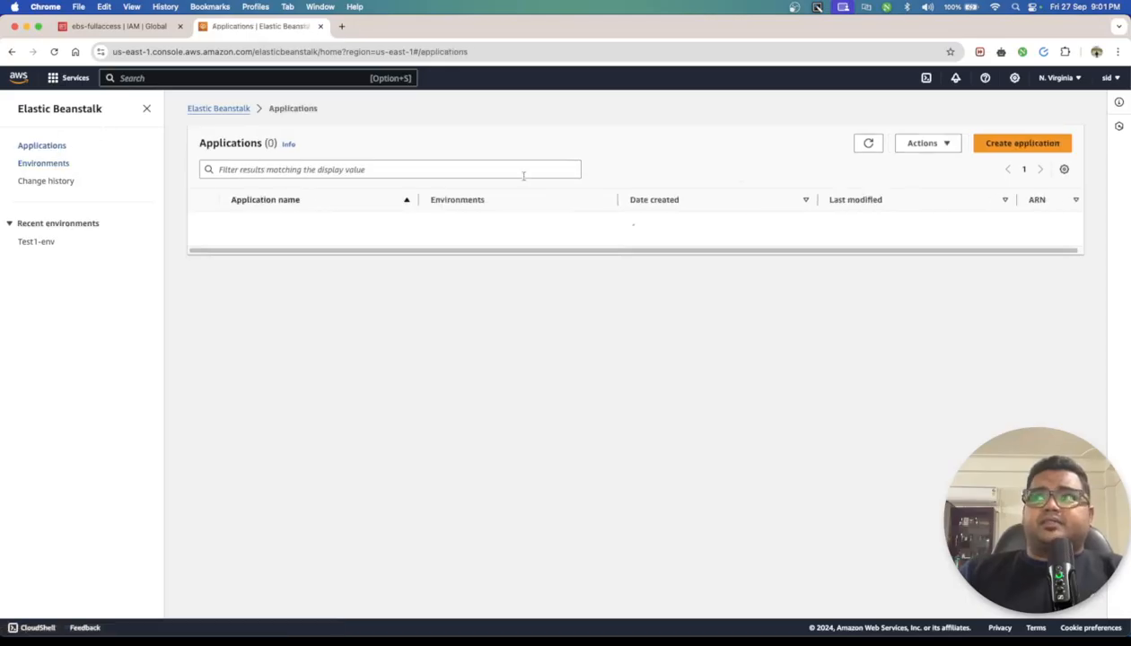
left_click(69, 111)
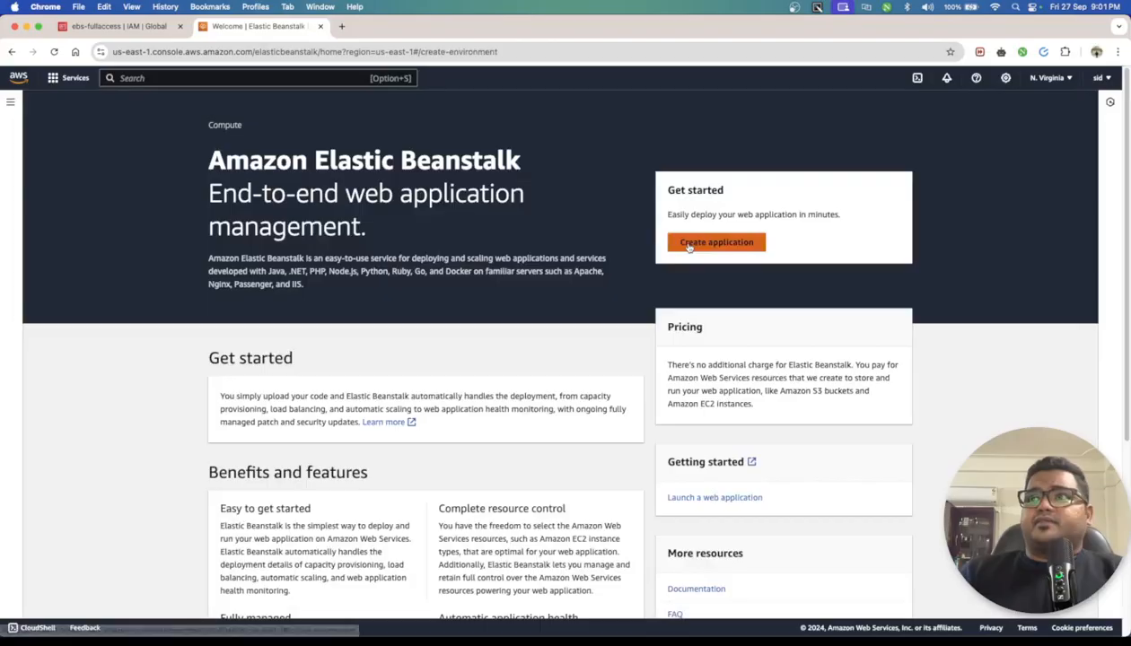
left_click(688, 245)
left_click(329, 340)
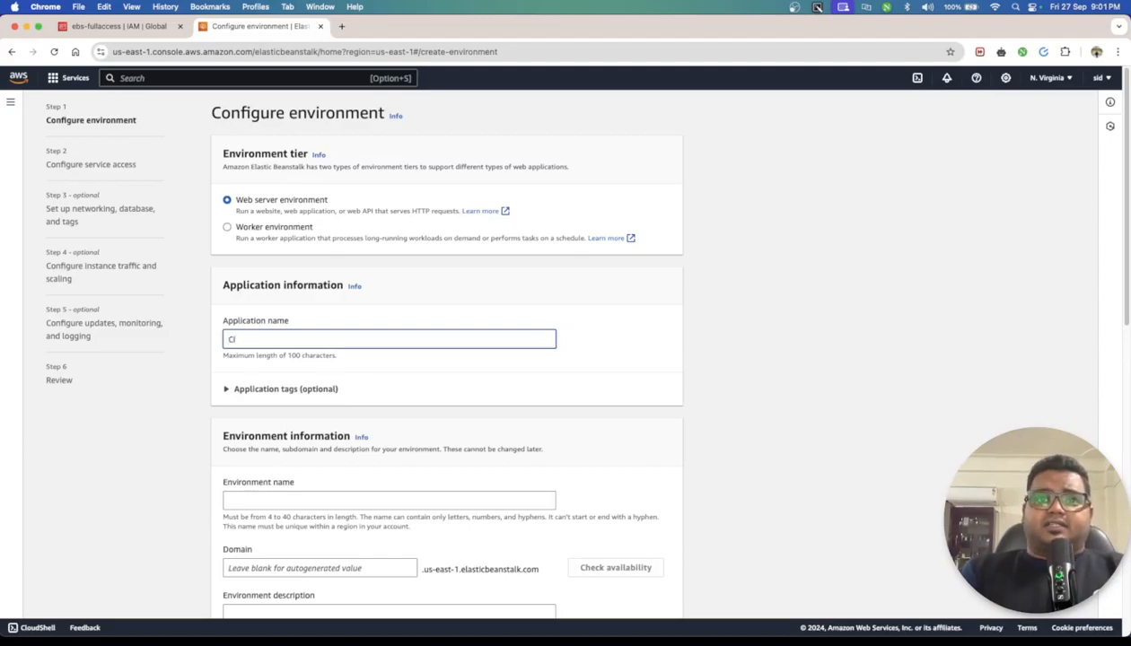
type("Cicd-Example")
Look through the platforms available for the new environment
scroll(429, 416, "down", 5)
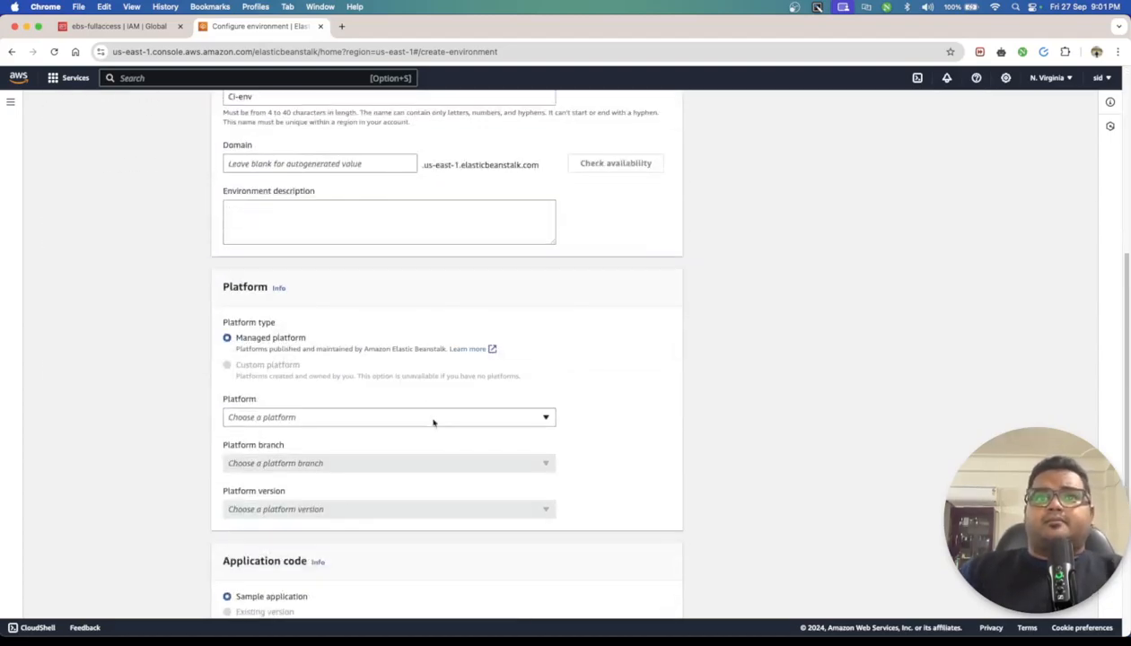
left_click(296, 417)
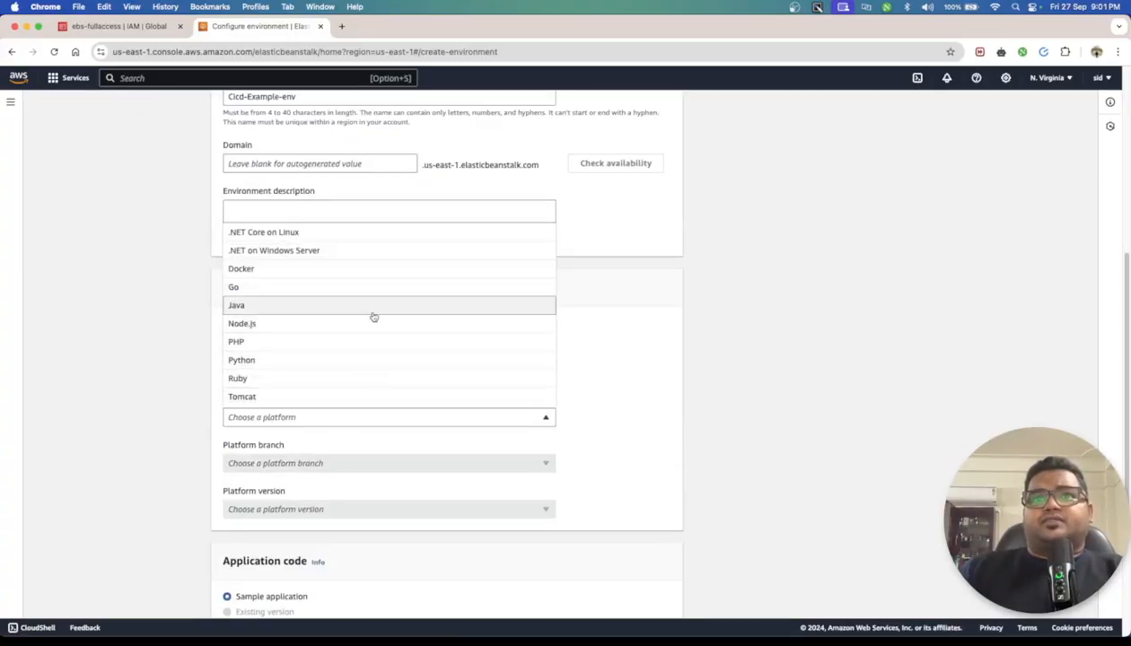
left_click(770, 362)
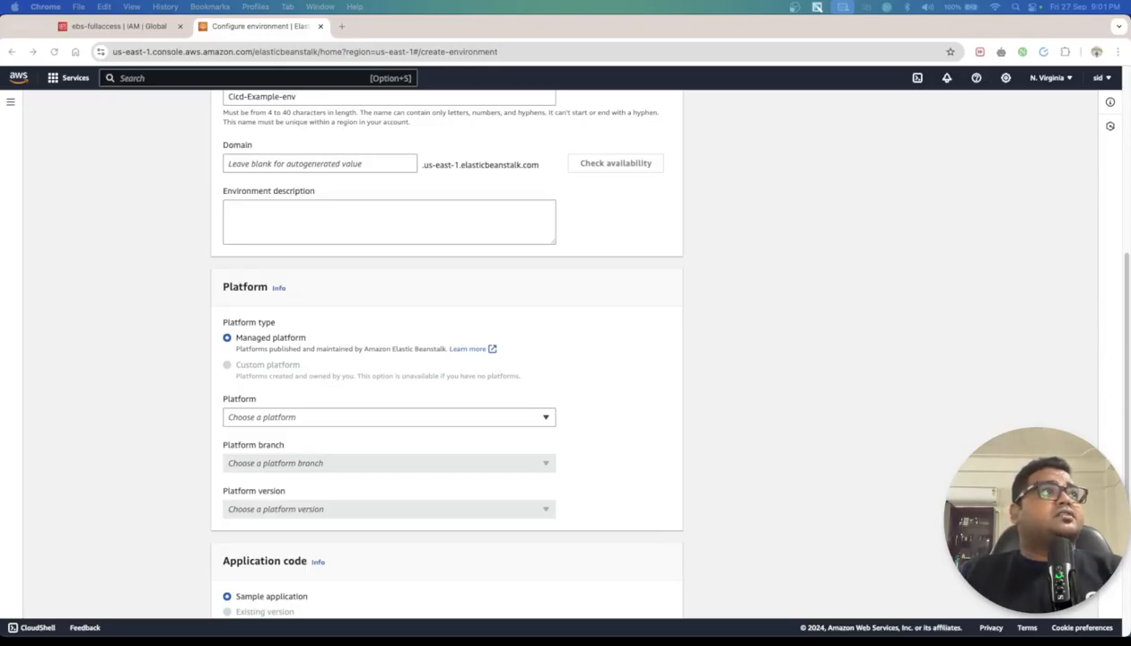
Bring the browser window with the GitHub pull request onto the screen and enlarge it
left_click_drag(441, 131, 553, 202)
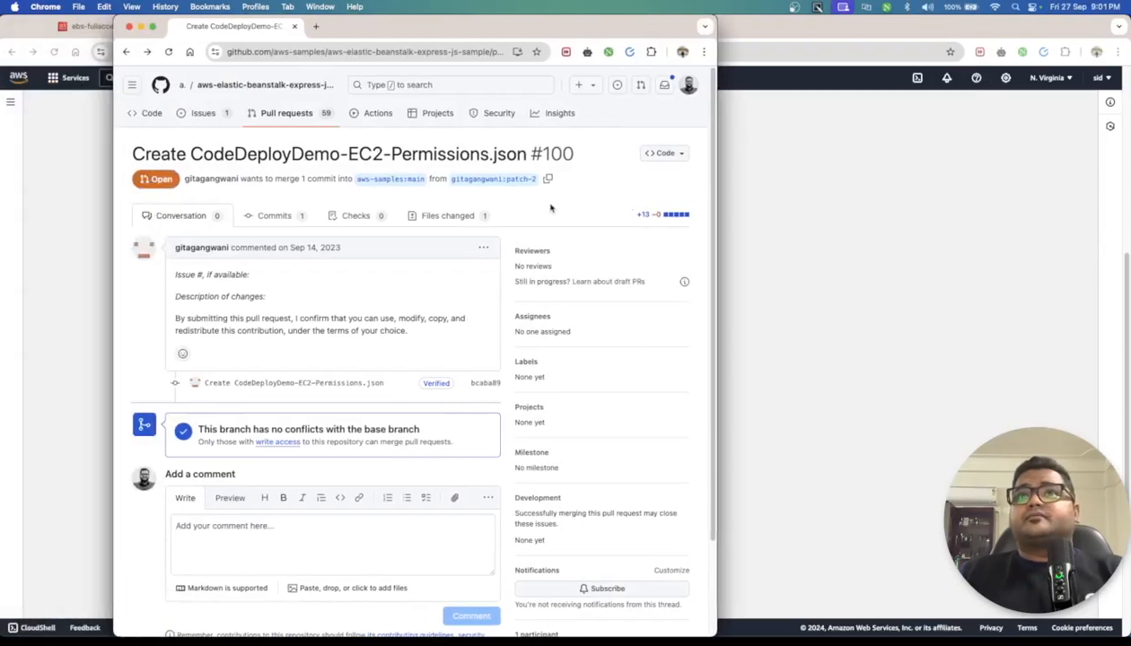
left_click_drag(112, 18, 24, 202)
left_click_drag(381, 213, 468, 78)
left_click_drag(799, 503, 1059, 561)
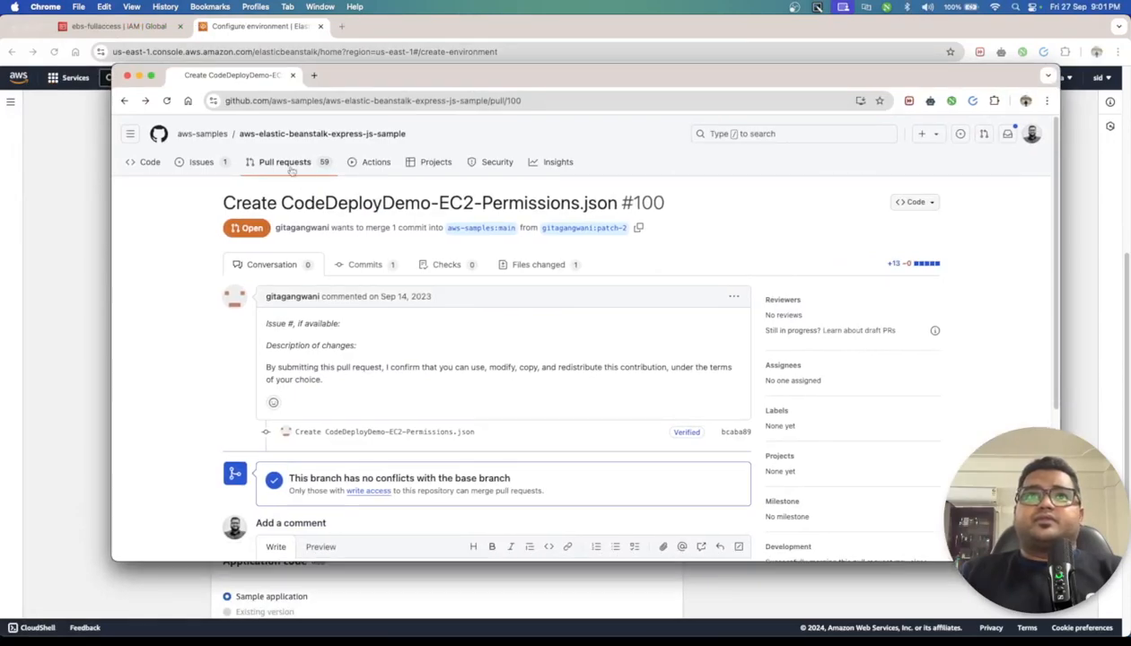
Open the aws-elastic-beanstalk-express-js-sample repository and fork its main branch into the personal account
left_click(309, 133)
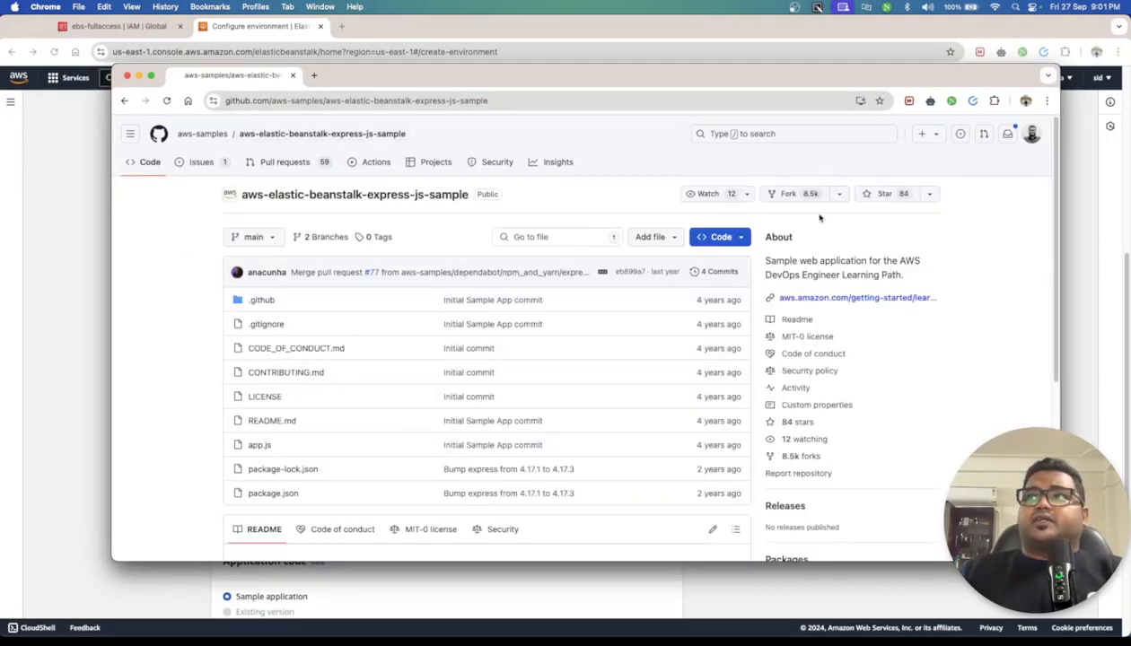
left_click(788, 193)
left_click(766, 505)
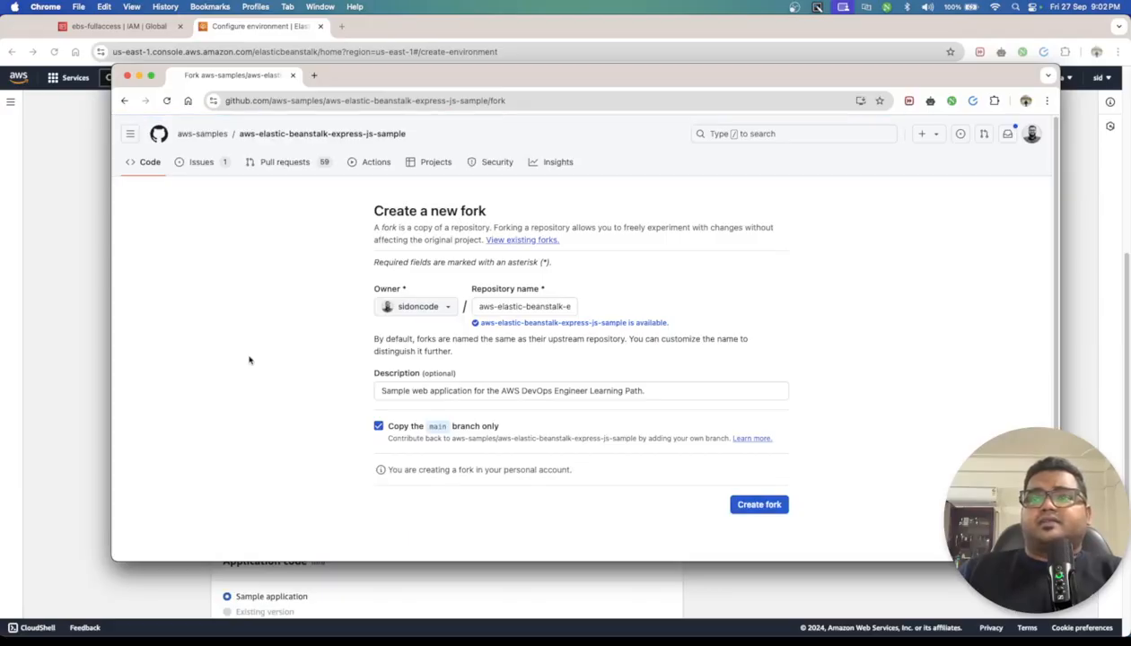
Open the forked repository's README.md for editing and add the heading "## Step for the Tutorial:" at the end
scroll(215, 354, "down", 10)
left_click(712, 161)
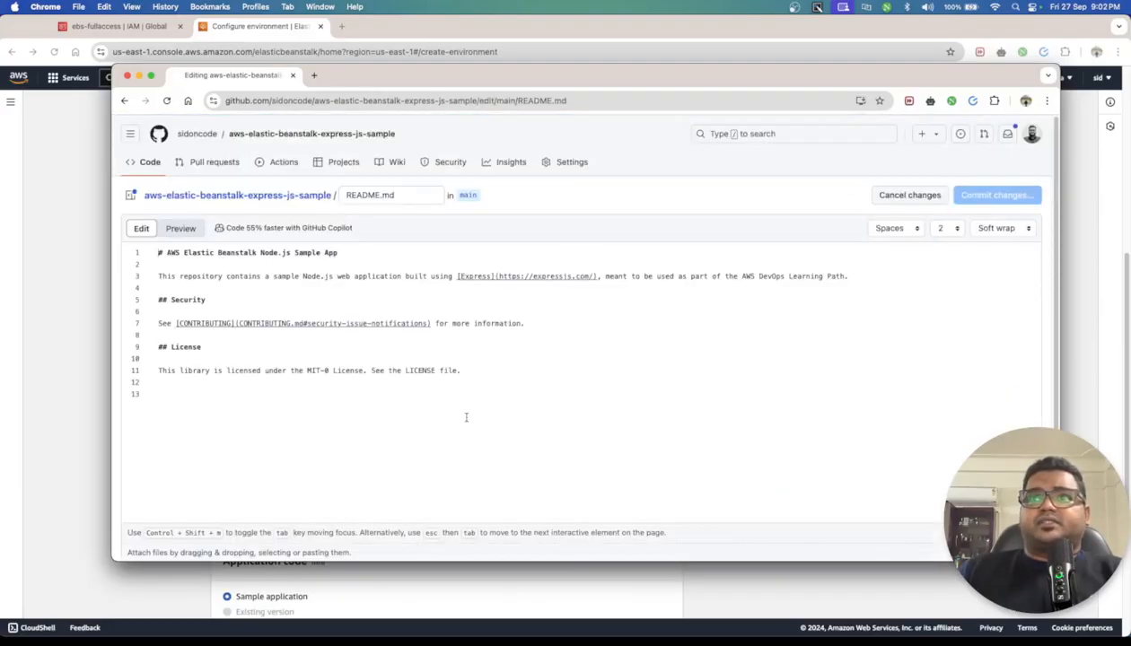
type("## Step for the Tutorial:")
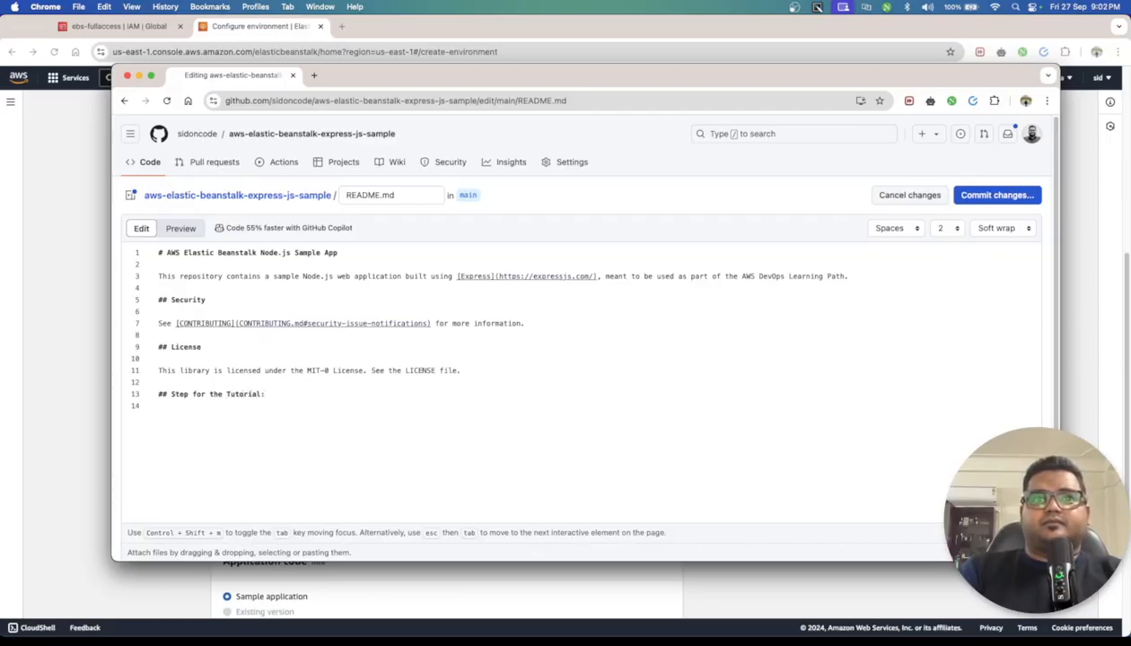
Start a "### >> Create a IAM Role" line under the heading and add six "###" placeholder lines below it
type("### >> Create a IA")
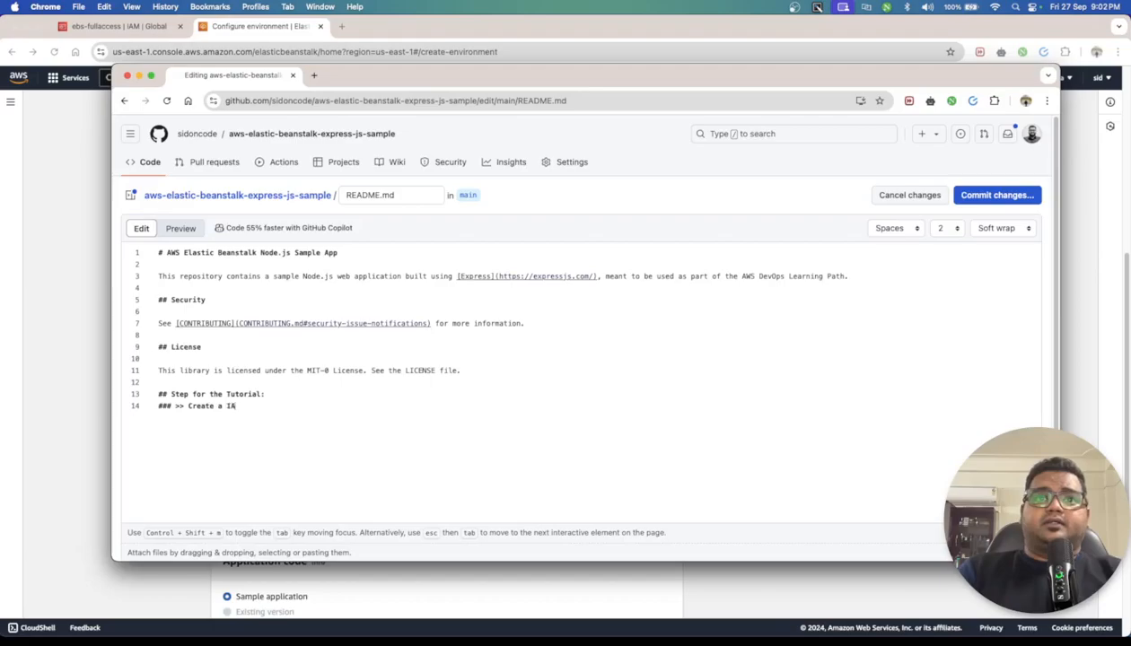
key("shift+Right")
key("shift+Right")
key("shift+Right")
key("super+c")
key("super+Right")
key("Return")
key("super+v")
key("Return")
key("super+v")
key("Return")
key("super+v")
key("Return")
key("super+v")
key("Return")
key("super+v")
key("Return")
key("super+v")
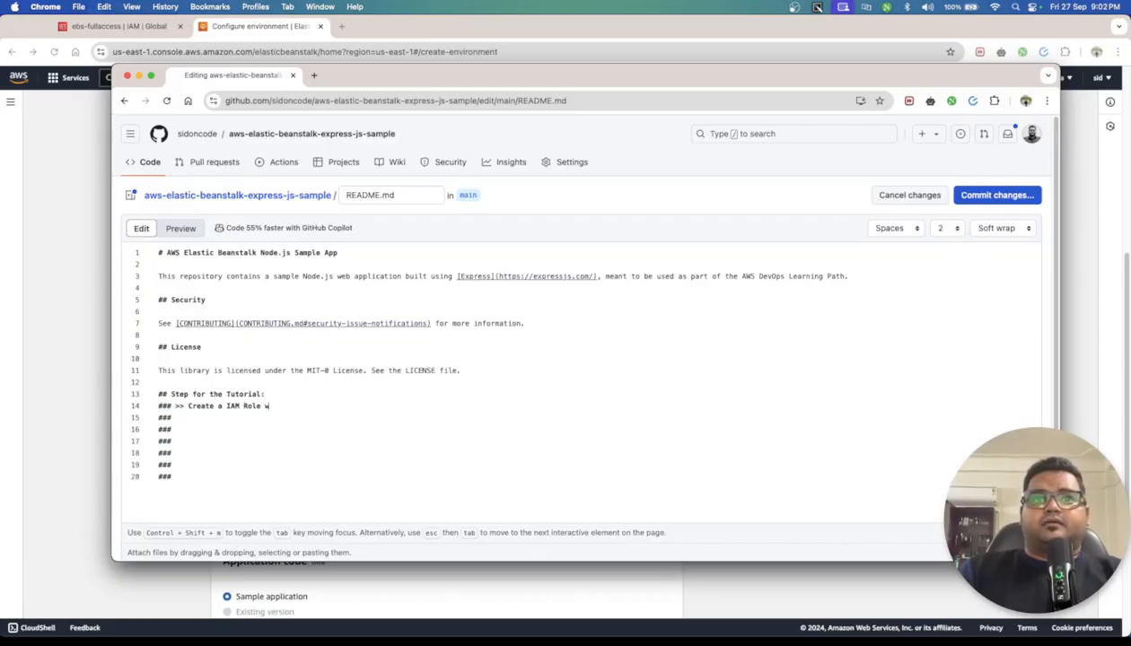
Complete the IAM role line with "with Administrator permission / Ec2 / EBS full access / EBS worker / web / workerSlaveTier"
type("tor permission / E")
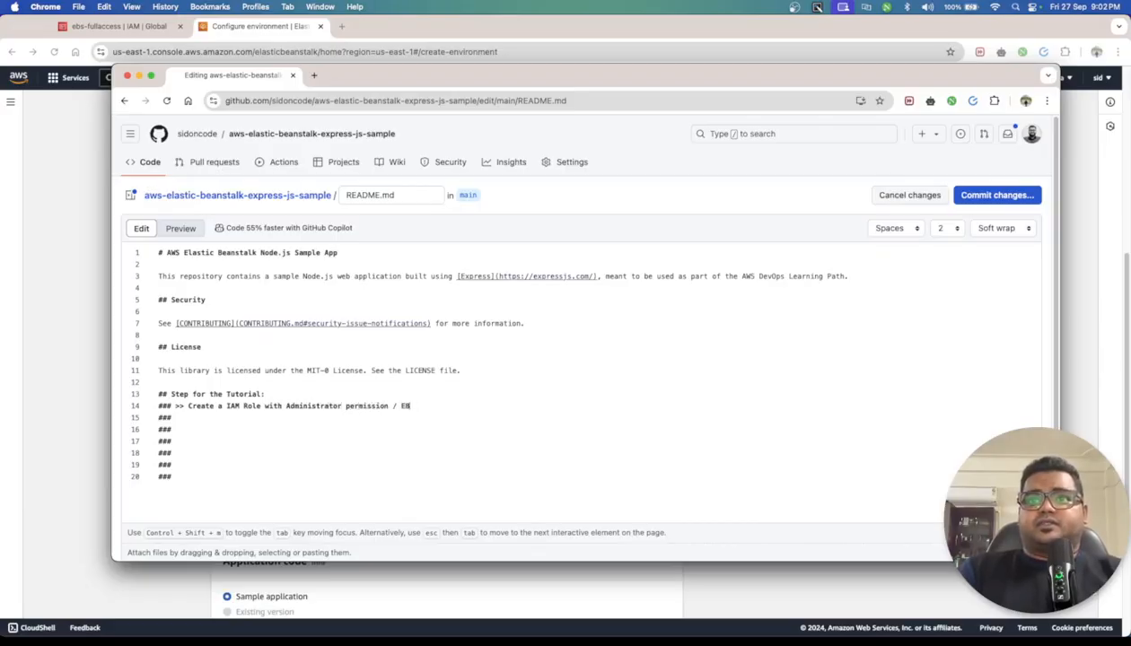
type("c2 / EBS full access / EBS worker / wo")
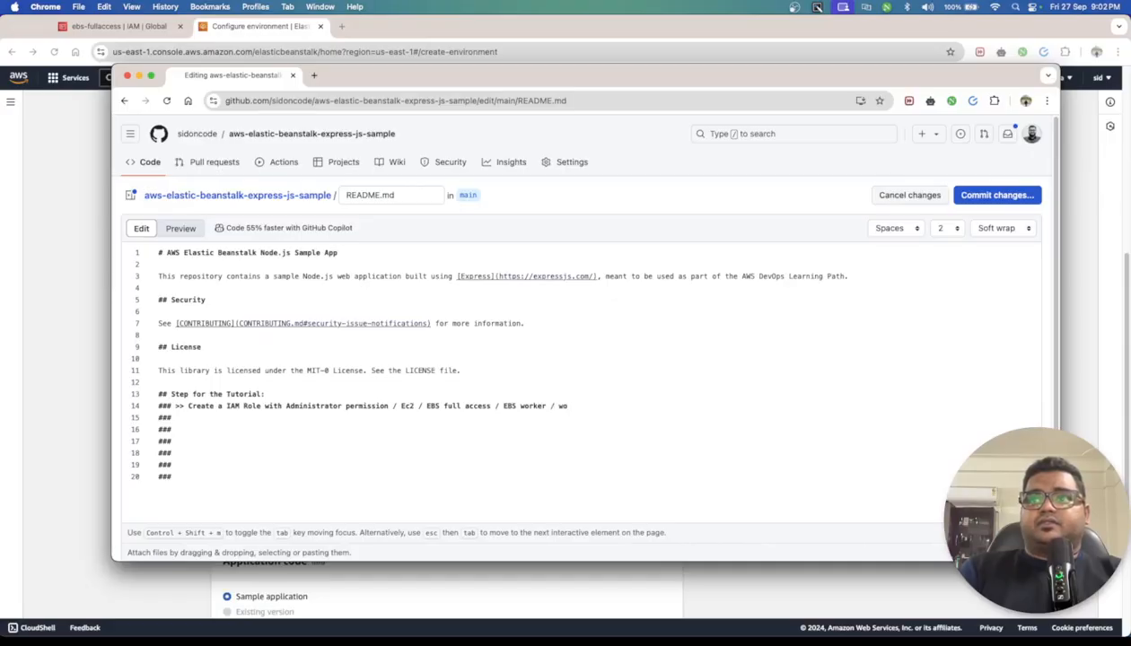
key("BackSpace")
type("ebn")
type("Slave")
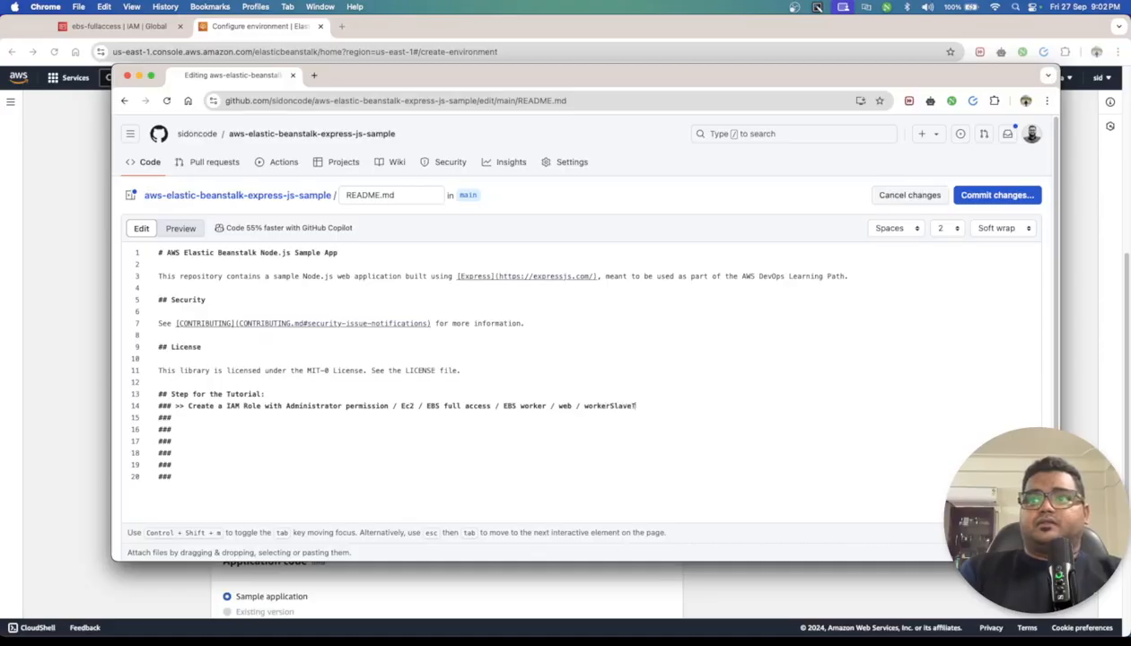
key("BackSpace")
key("BackSpace")
key("BackSpace")
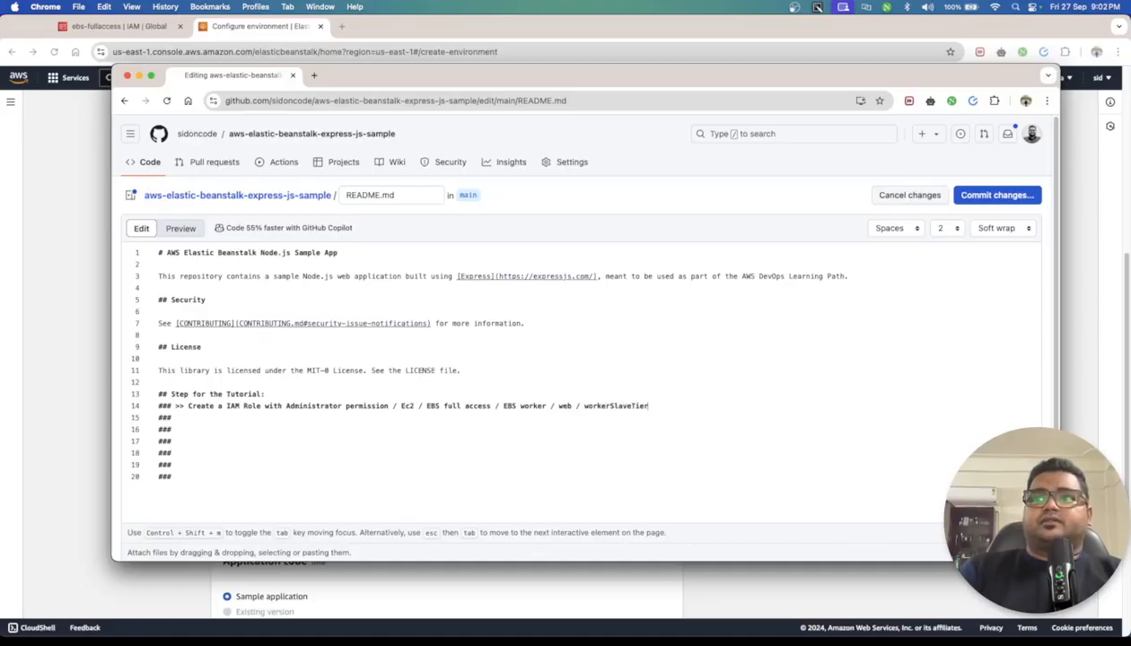
key("Down")
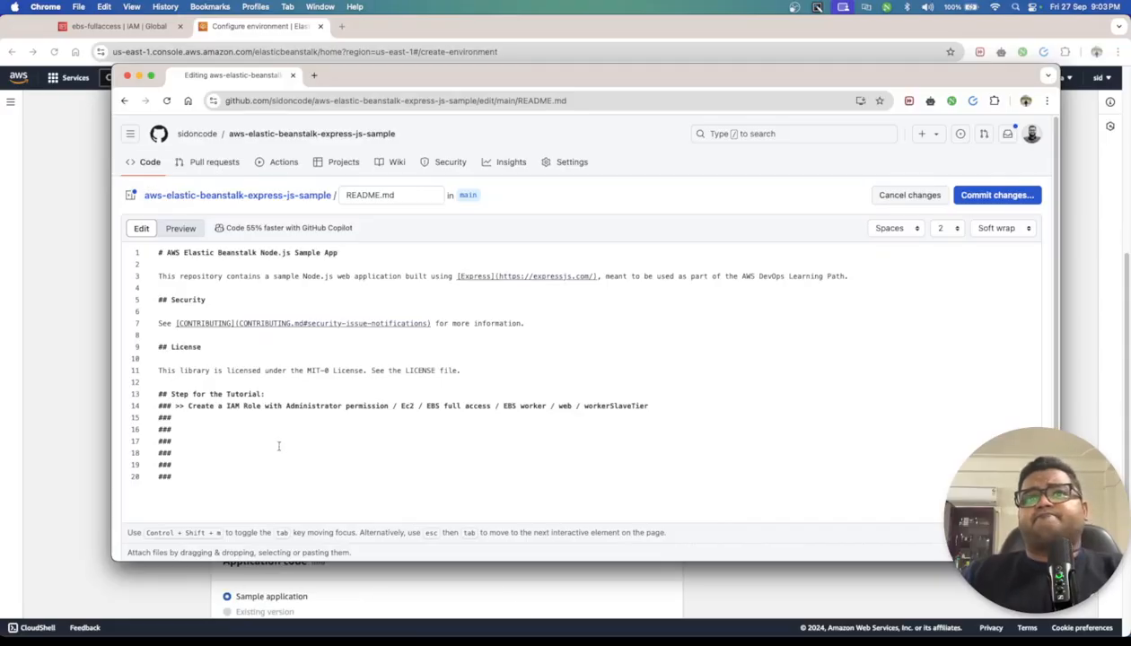
Open the forked repository alongside the README editor and examine its language breakdown and the code in app.js
left_click(271, 135, "super")
left_click(396, 77)
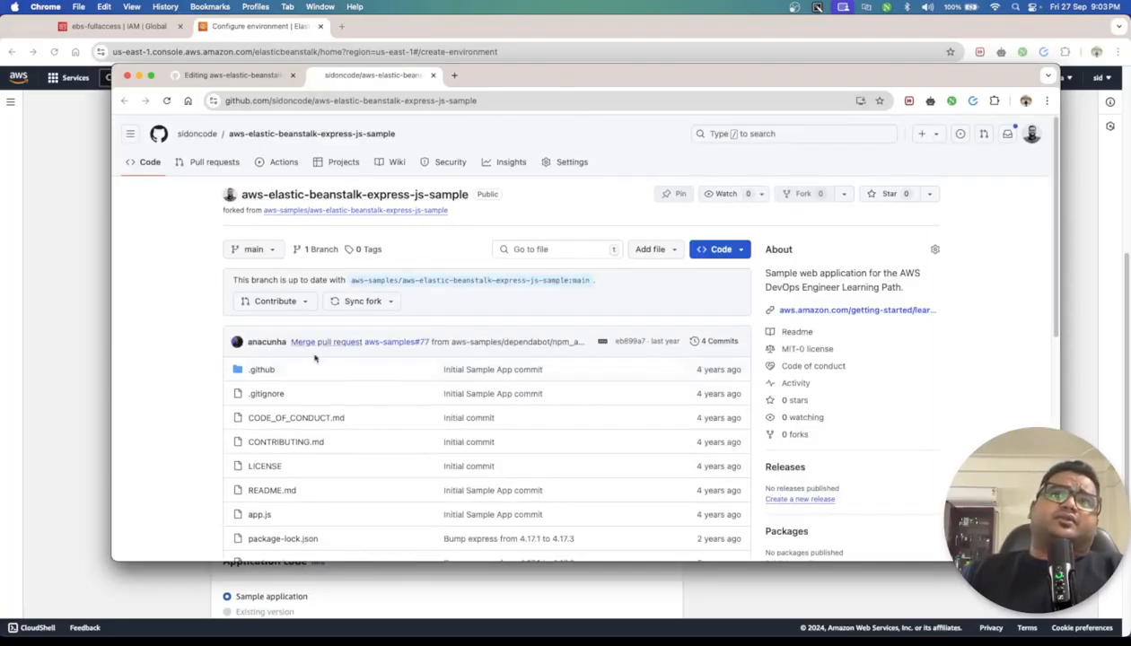
scroll(451, 380, "down", 5)
triple_click(802, 396)
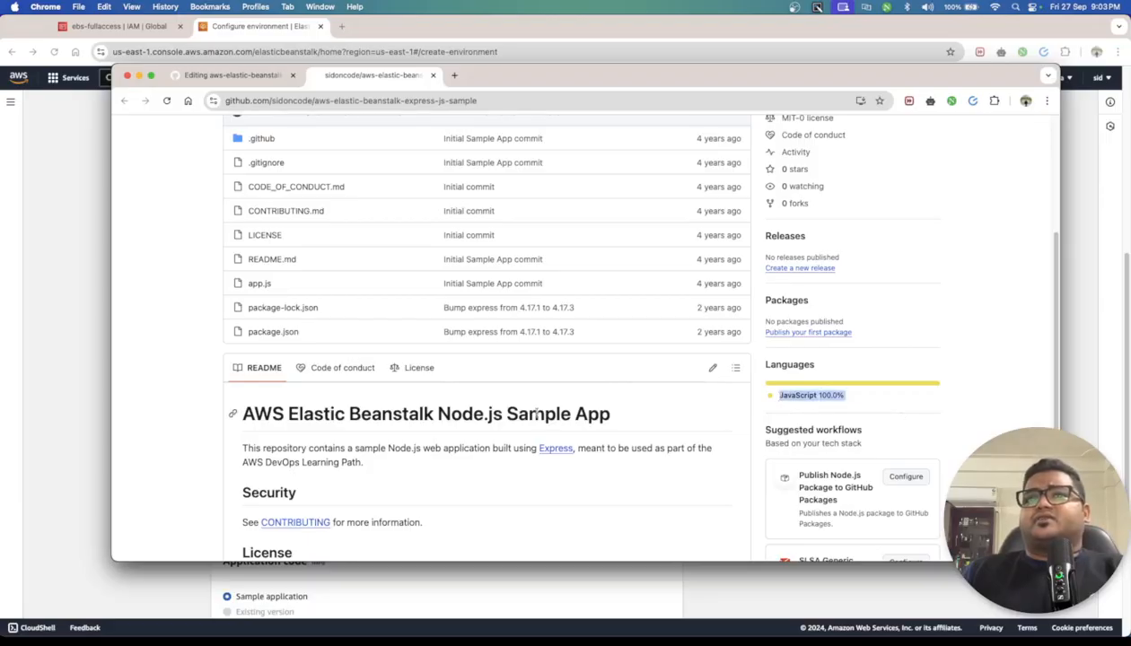
left_click(259, 285)
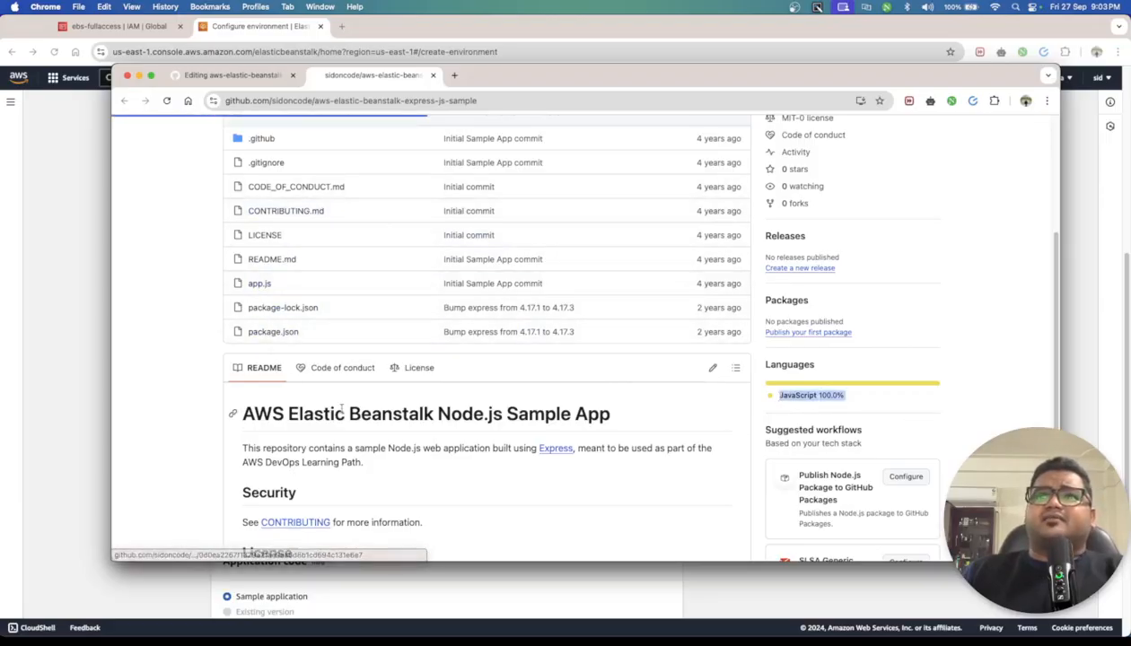
left_click_drag(600, 372, 365, 288)
left_click(572, 314)
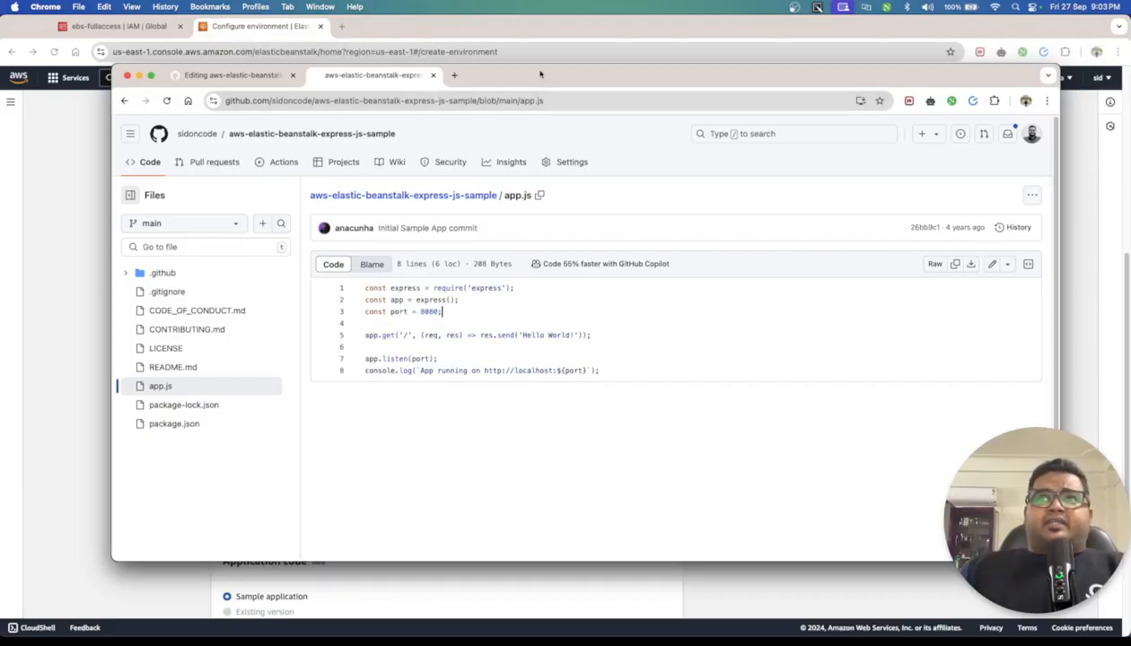
Return to the Elastic Beanstalk environment configuration and set the managed platform to Node.js
left_click_drag(550, 76, 0, 296)
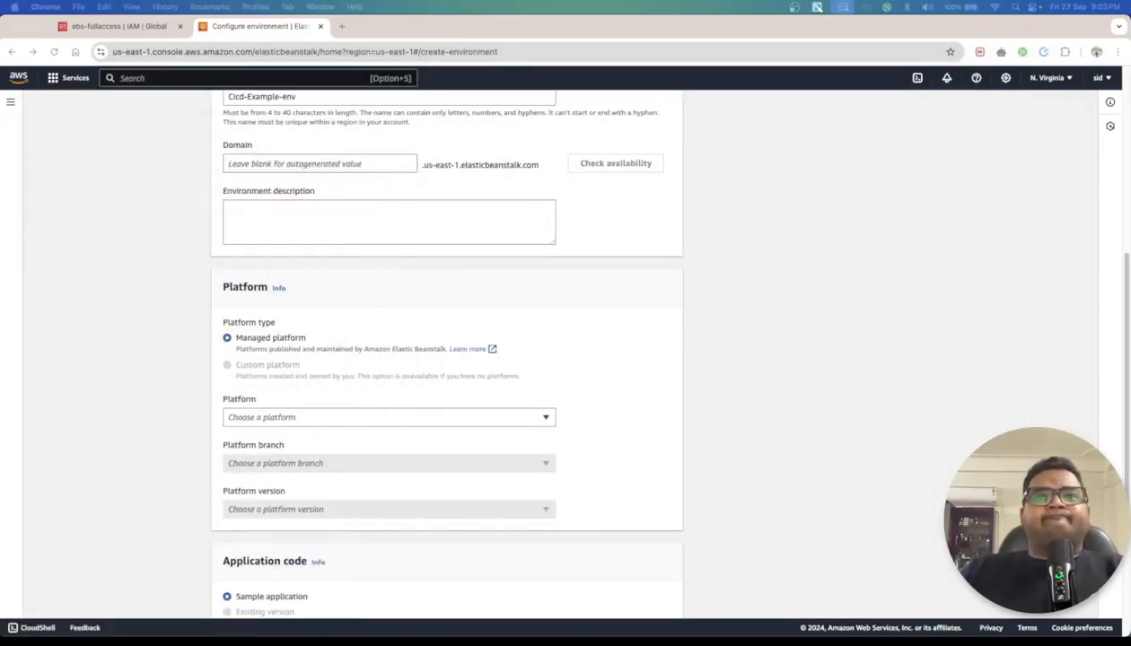
left_click(336, 418)
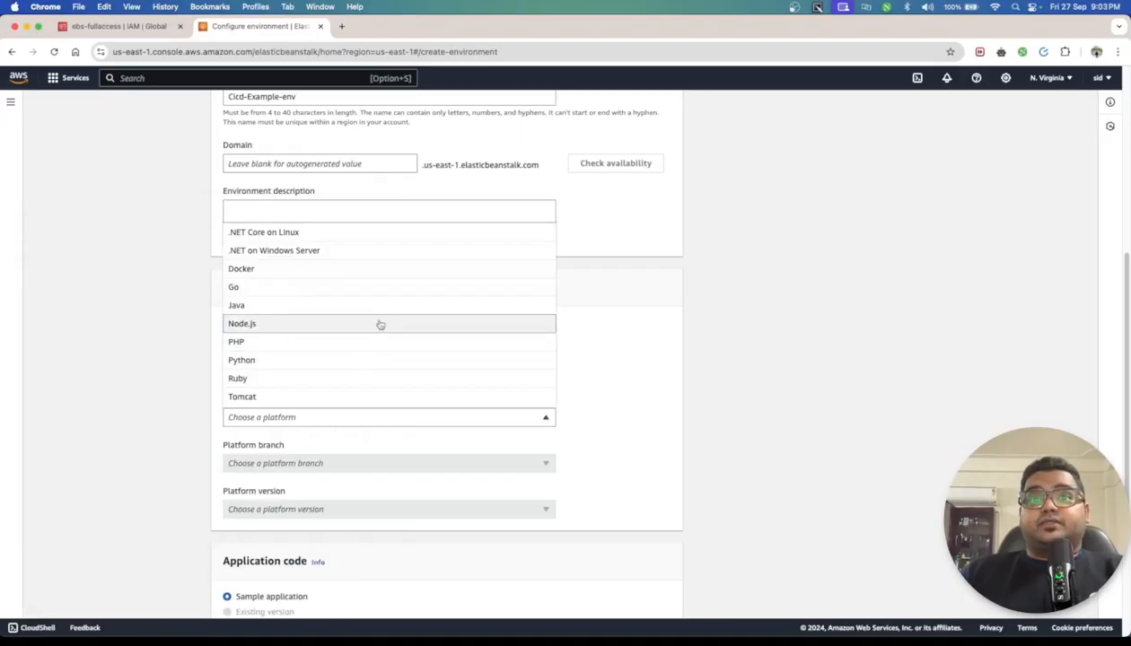
left_click(379, 323)
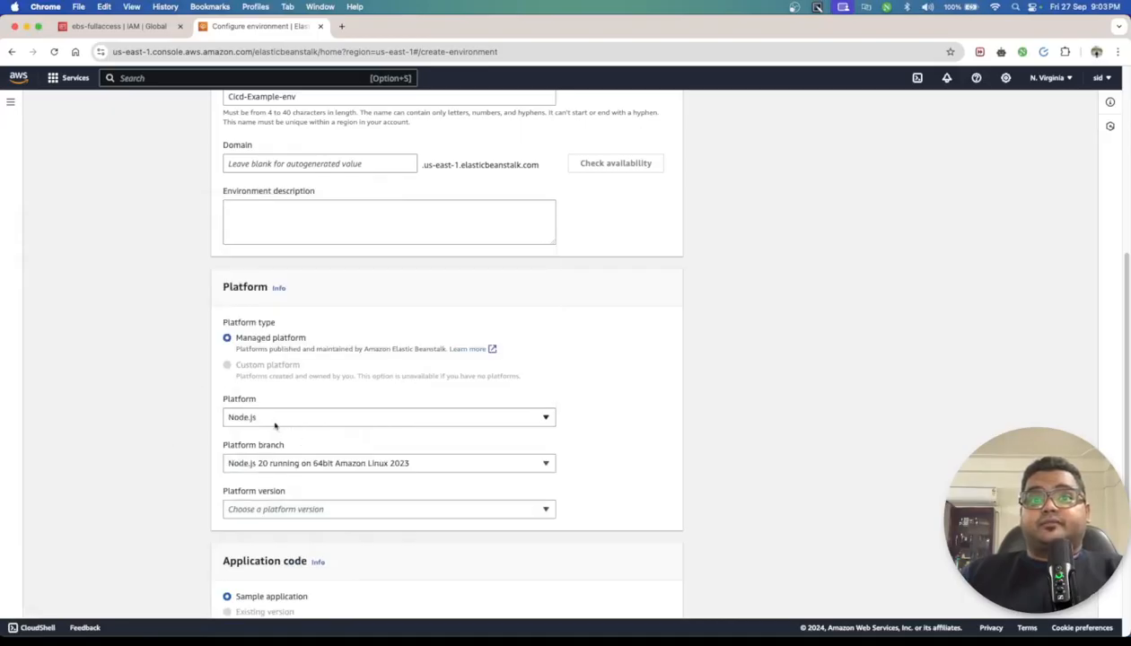
Try Node.js 18 running on 64bit Amazon Linux 2 as the platform branch and check its available platform versions
left_click(369, 462)
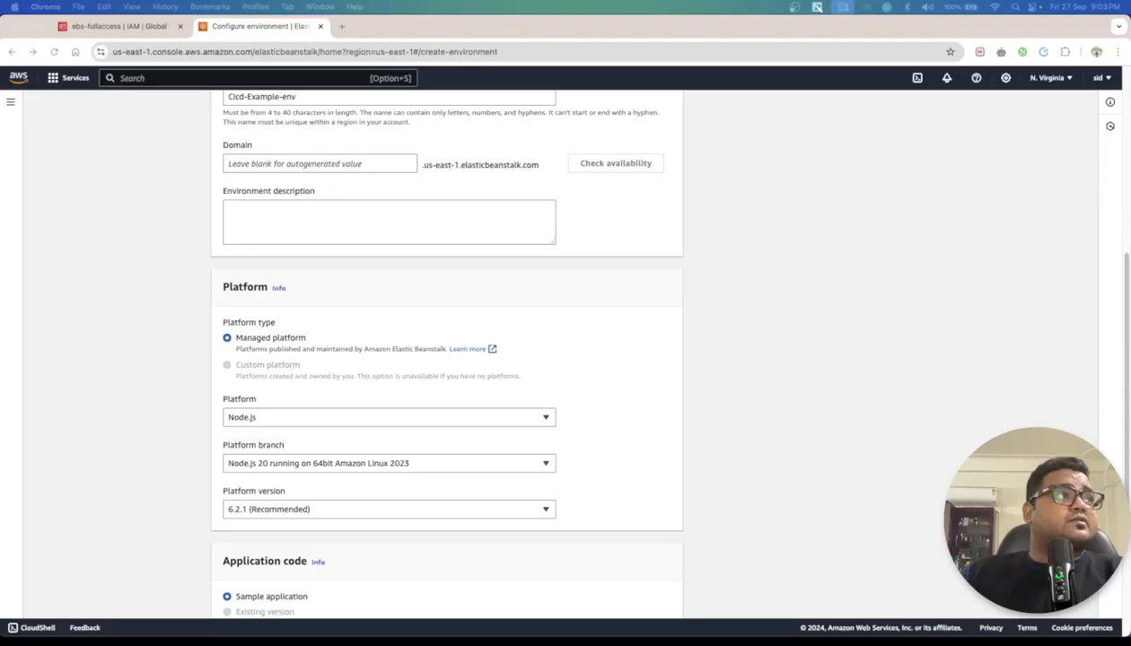
left_click(459, 447)
left_click(429, 461)
left_click(460, 382)
scroll(737, 439, "down", 5)
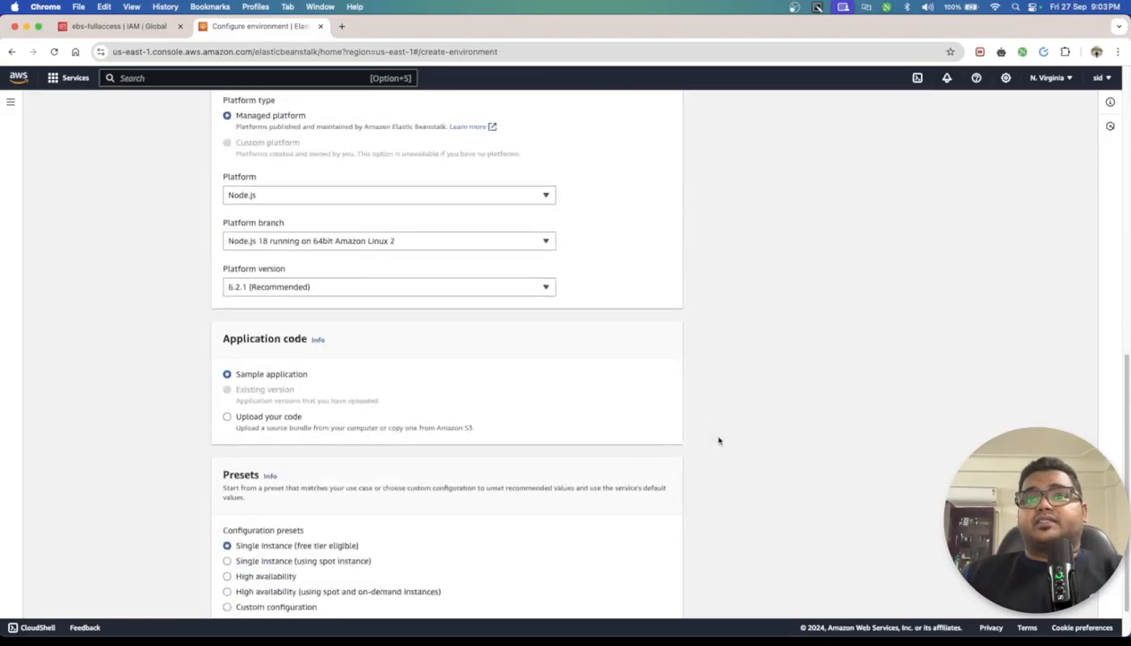
left_click(343, 257)
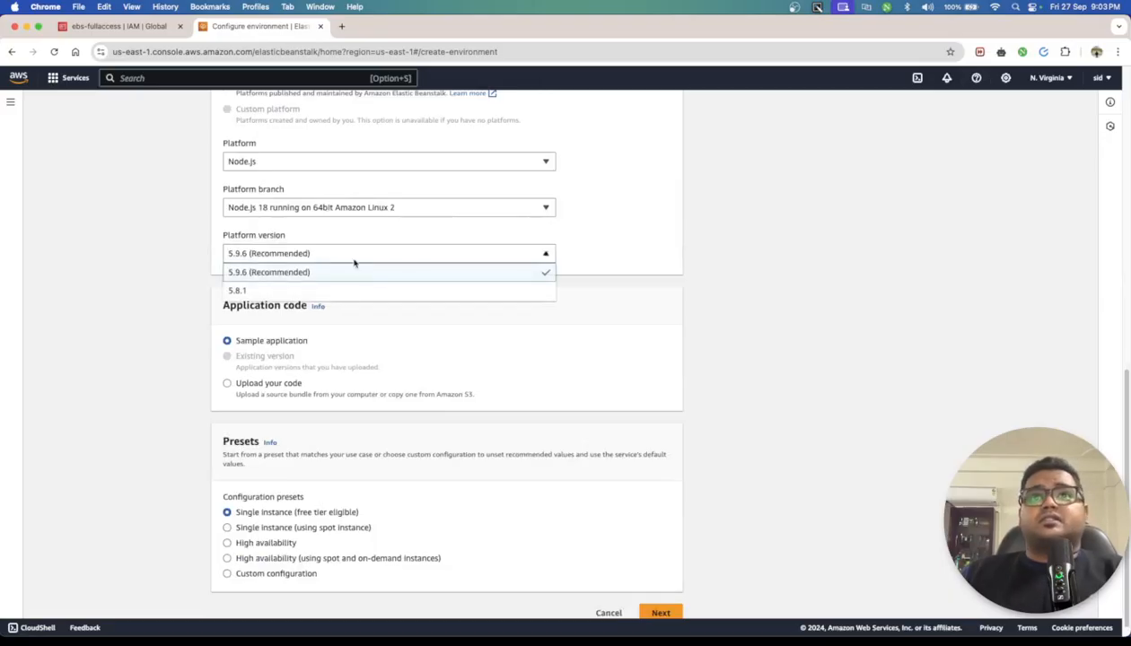
left_click(847, 280)
left_click(476, 254)
scroll(422, 298, "up", 1)
left_click(450, 297)
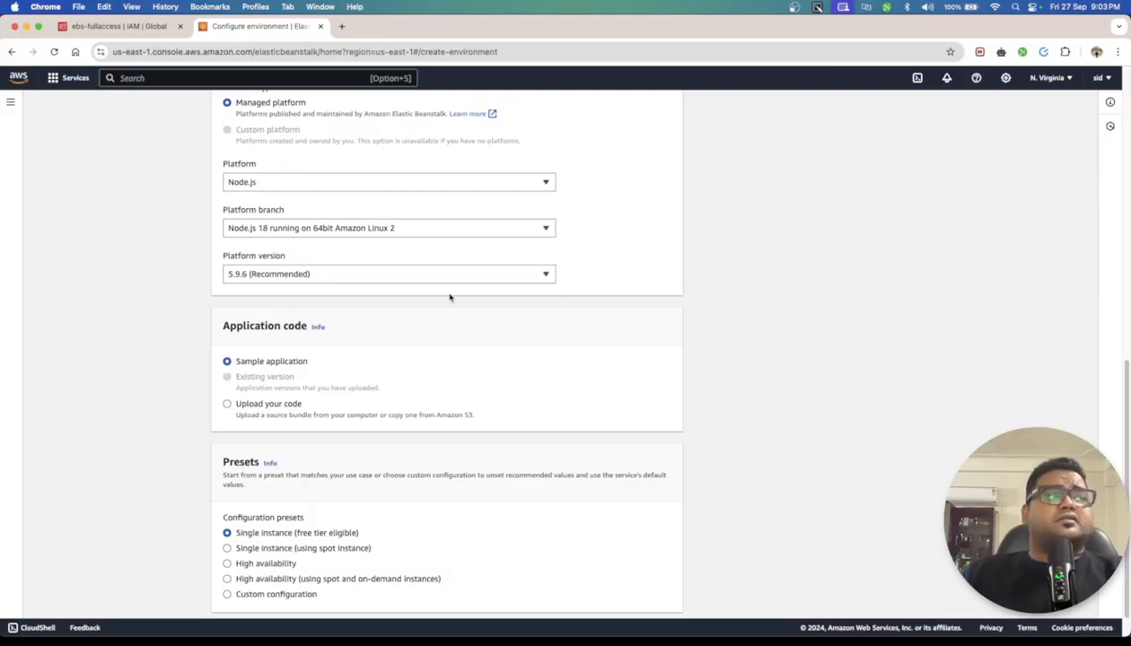
Set the platform branch to Node.js 18 running on 64bit Amazon Linux 2023 with version 6.2.1, and proceed to service access
left_click(455, 232)
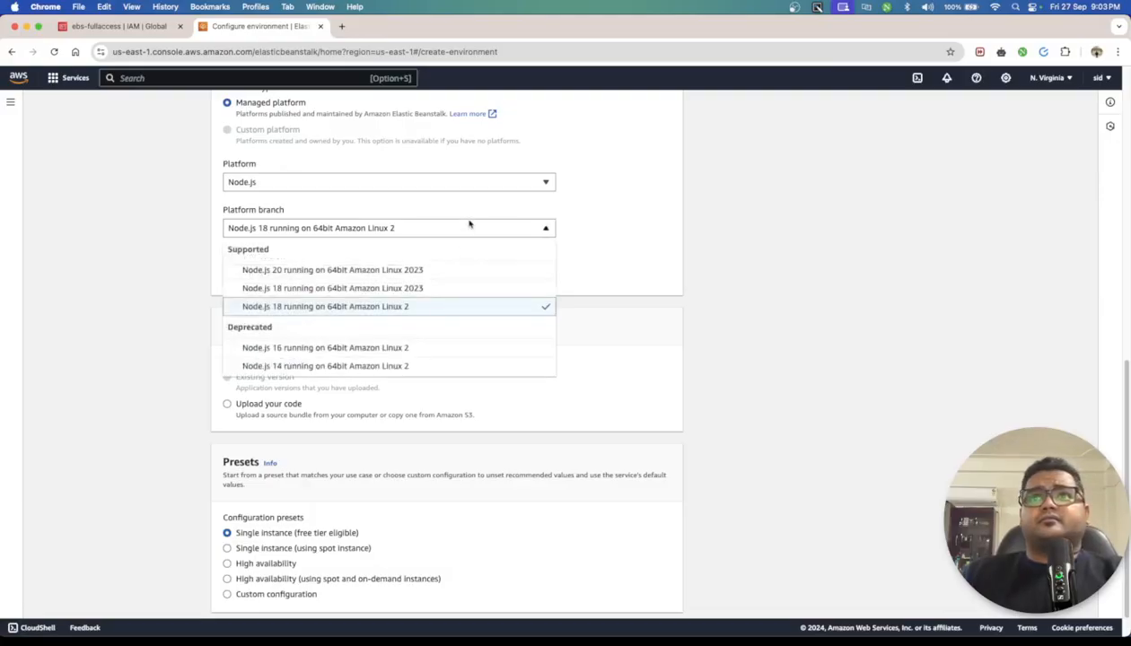
left_click(452, 288)
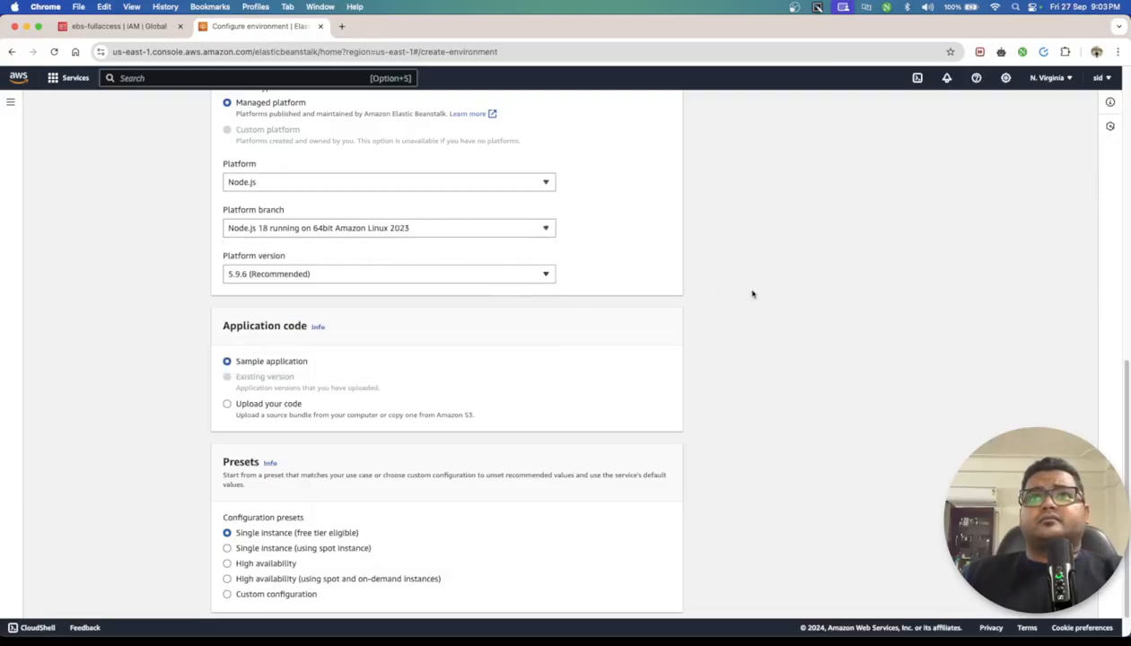
left_click(512, 280)
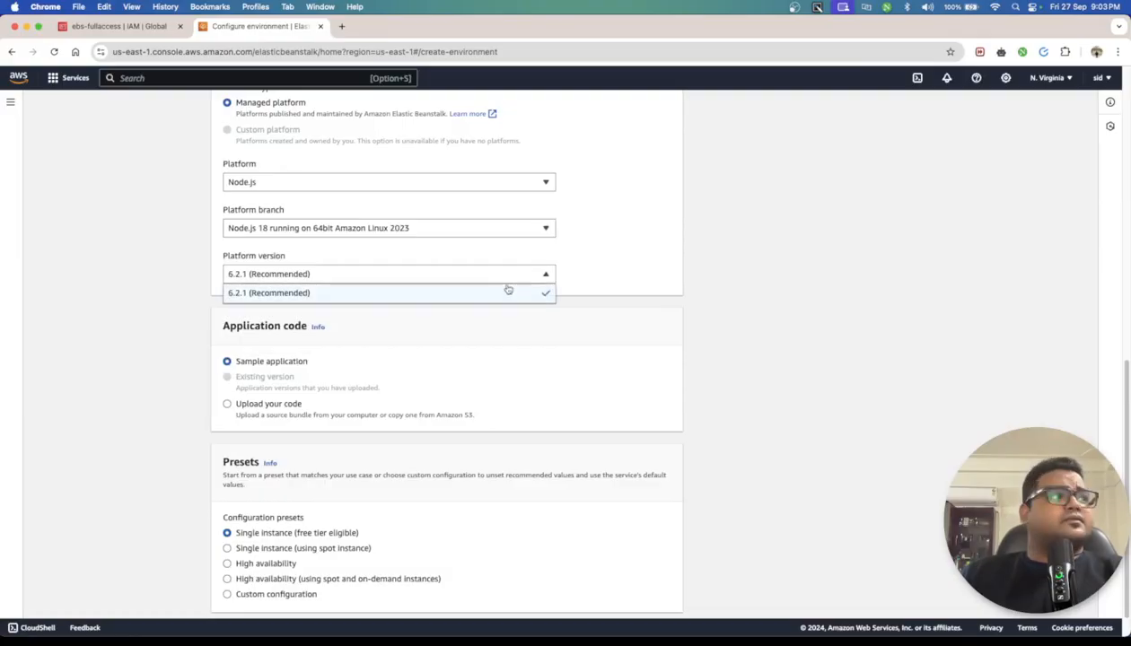
left_click(508, 293)
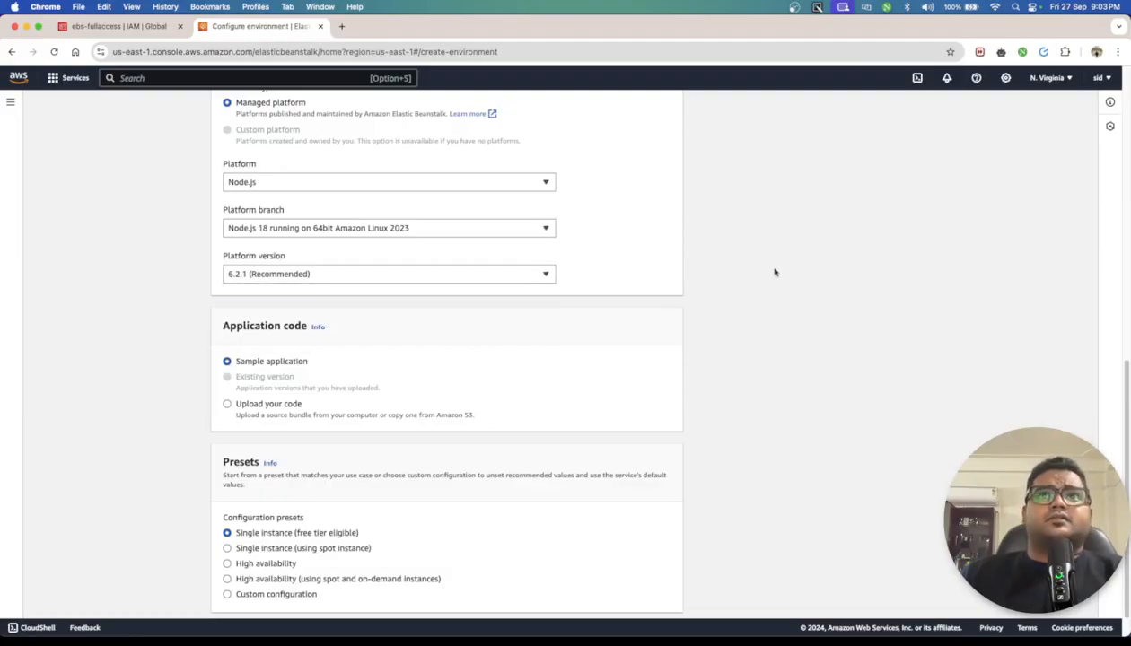
scroll(775, 271, "up", 10)
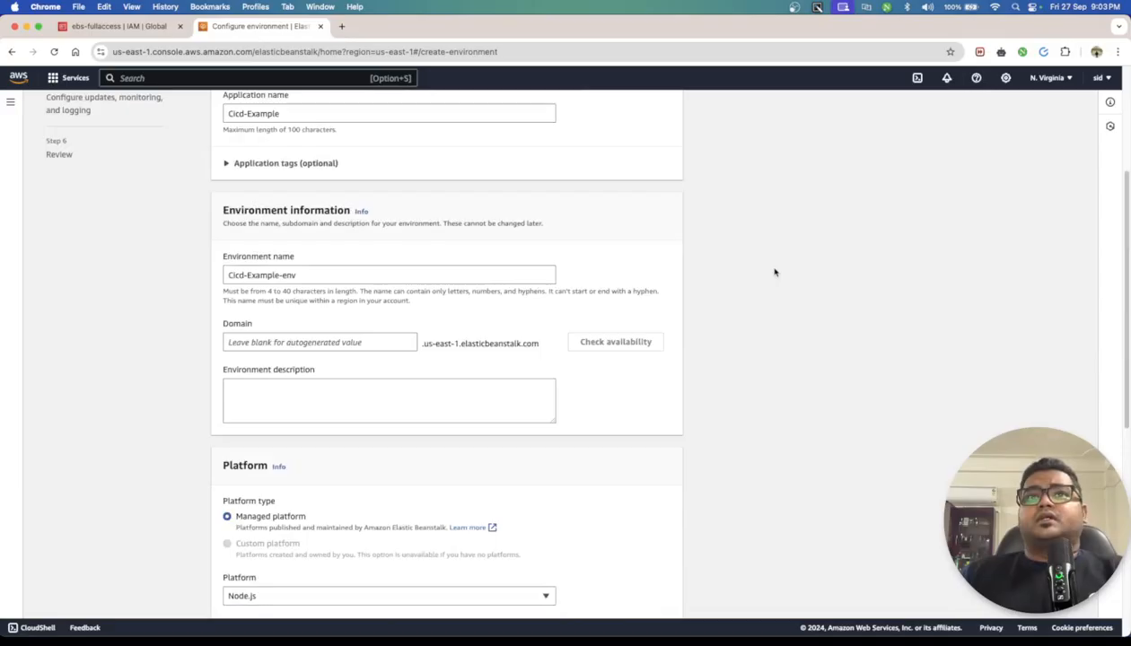
scroll(776, 272, "down", 11)
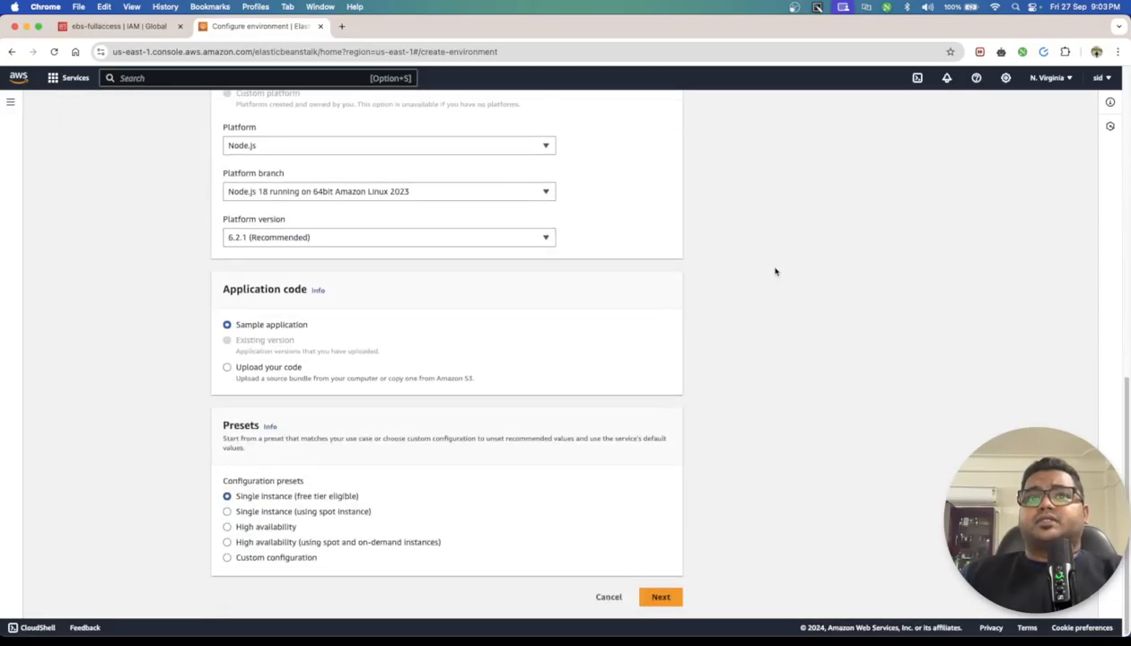
left_click(670, 597)
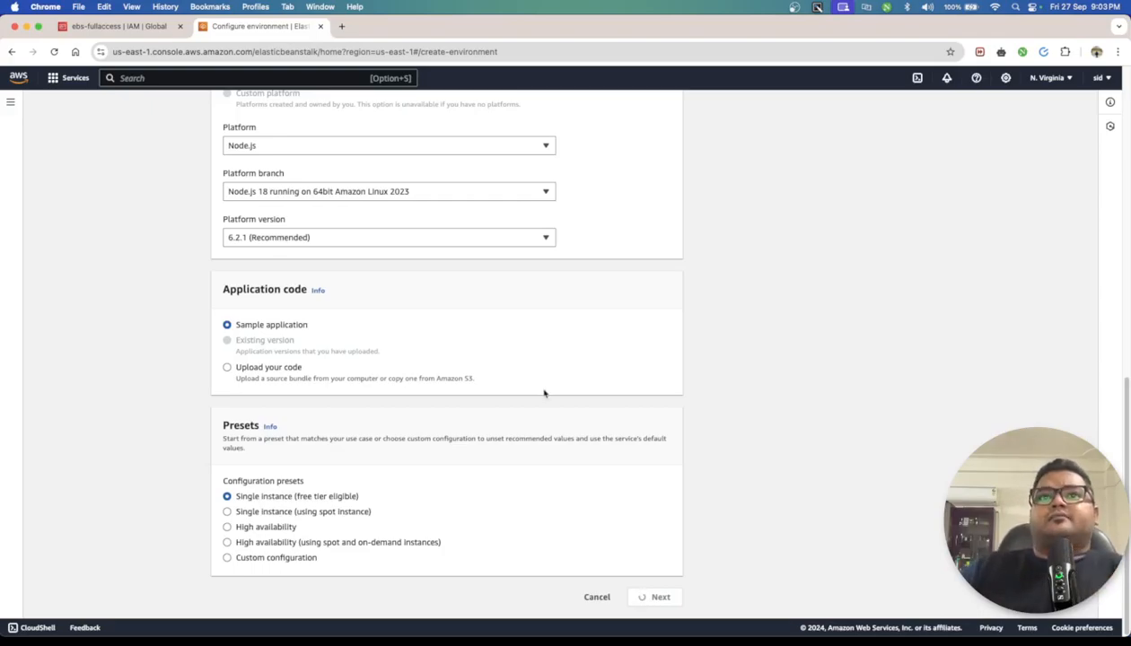
Use ebs-fullaccess as both the existing service role and the EC2 instance profile
left_click(545, 301)
left_click(270, 431)
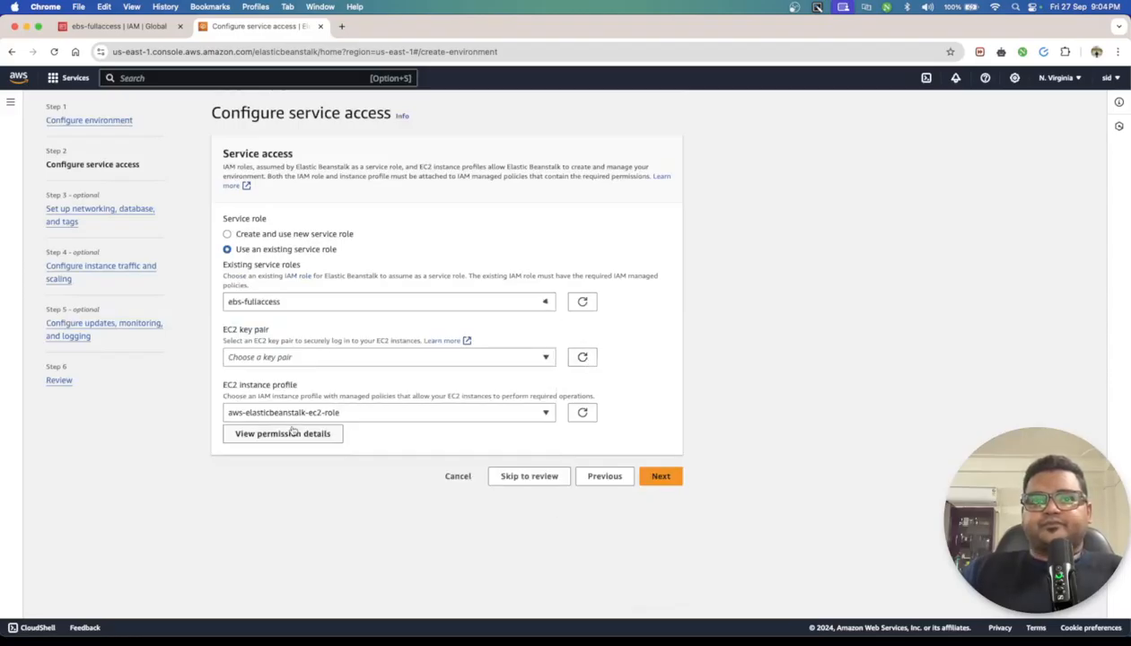
left_click_drag(228, 270, 304, 270)
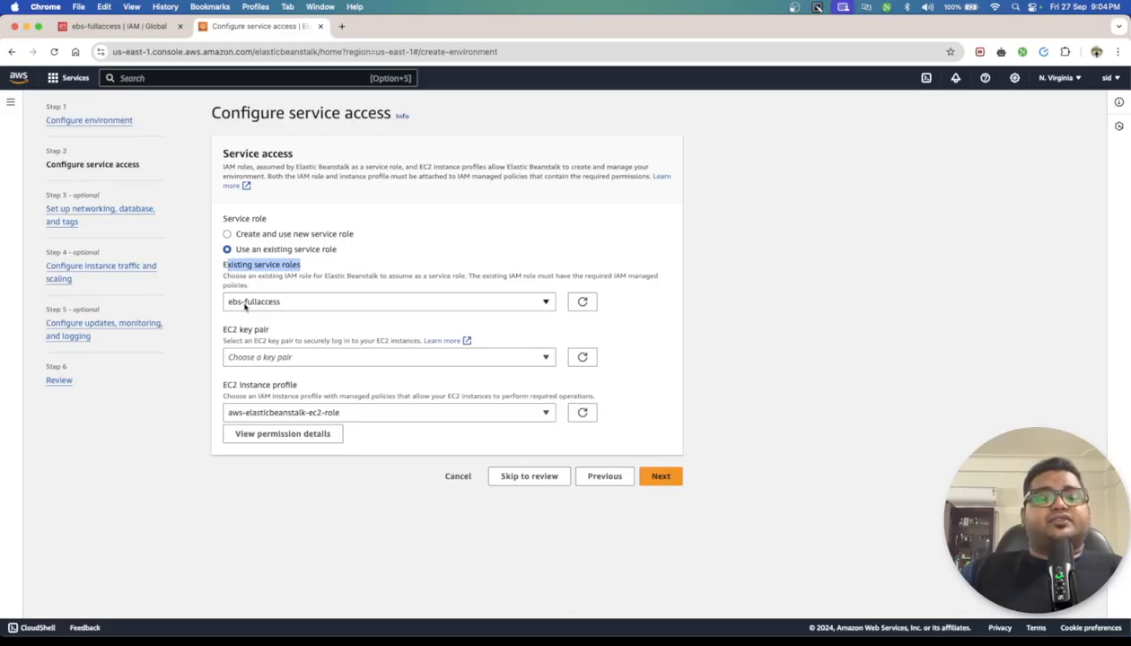
left_click(428, 413)
left_click_drag(225, 391, 296, 386)
left_click(422, 415)
left_click(265, 505)
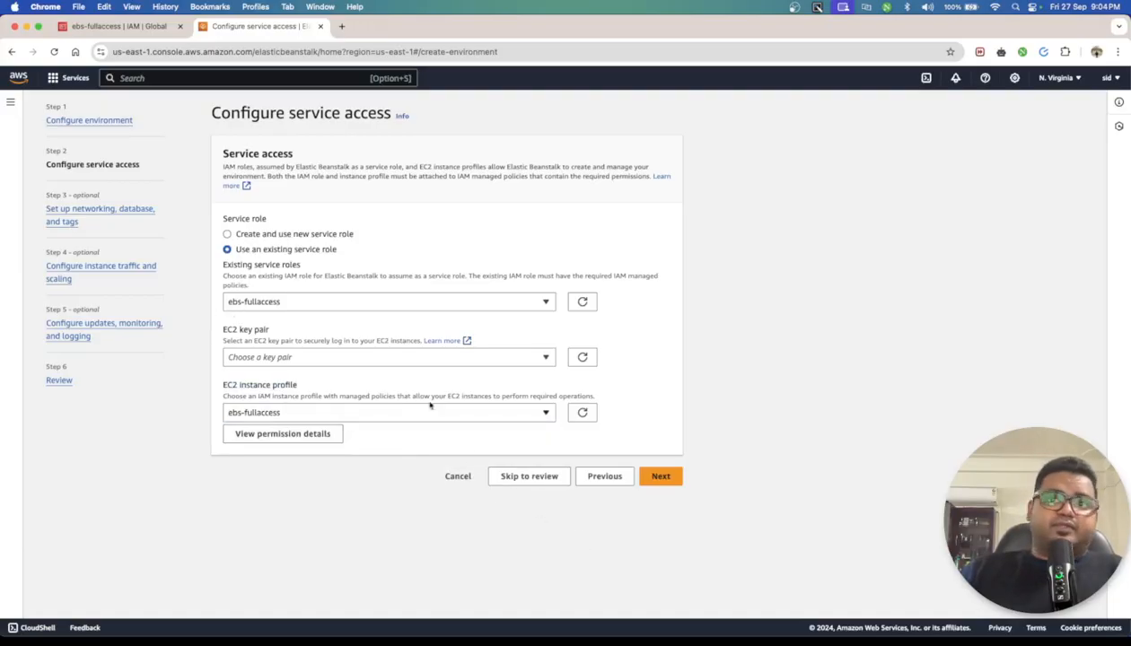
Skip to the review, check the environment's configuration, and submit it to create the environment
left_click(545, 477)
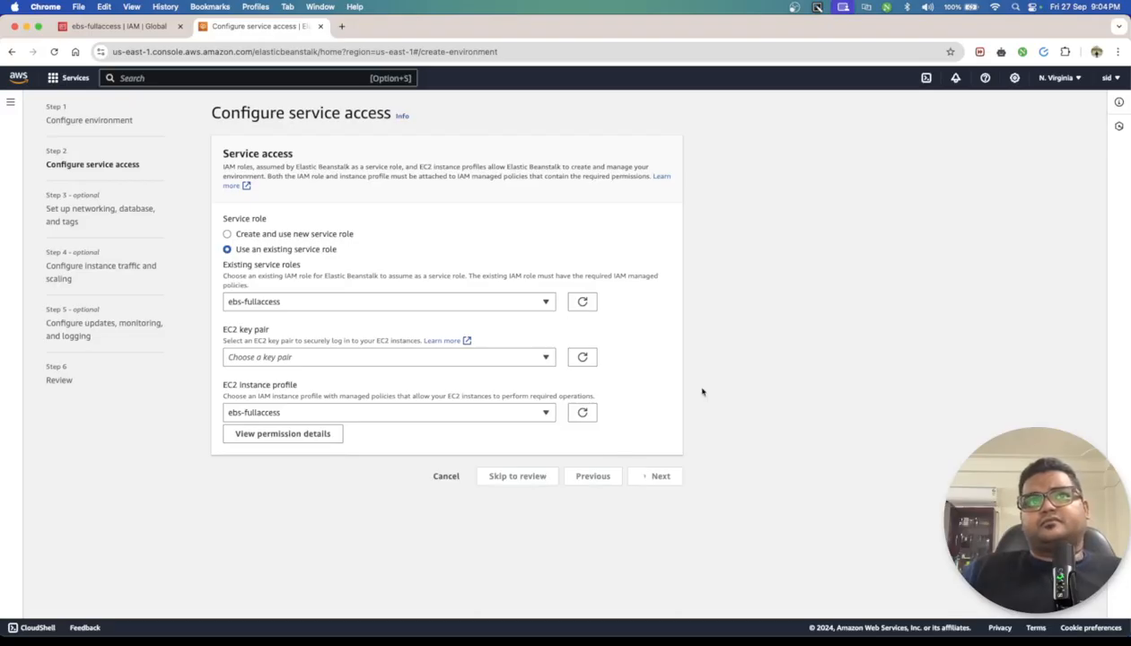
left_click_drag(228, 187, 332, 194)
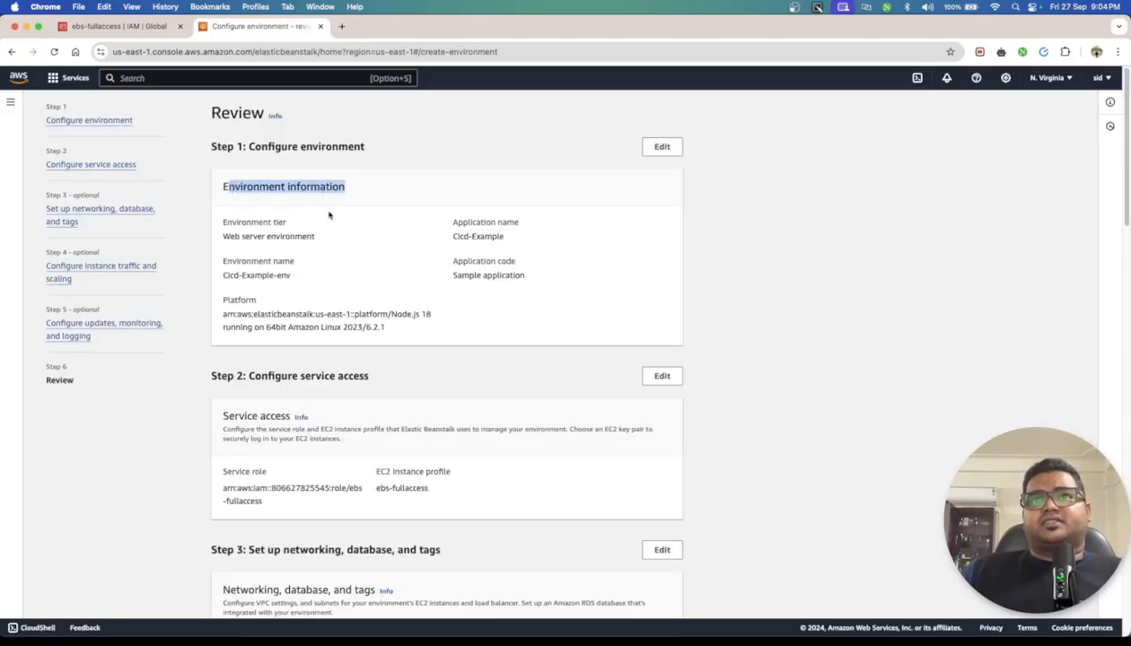
scroll(415, 439, "down", 3)
left_click_drag(269, 241, 519, 269)
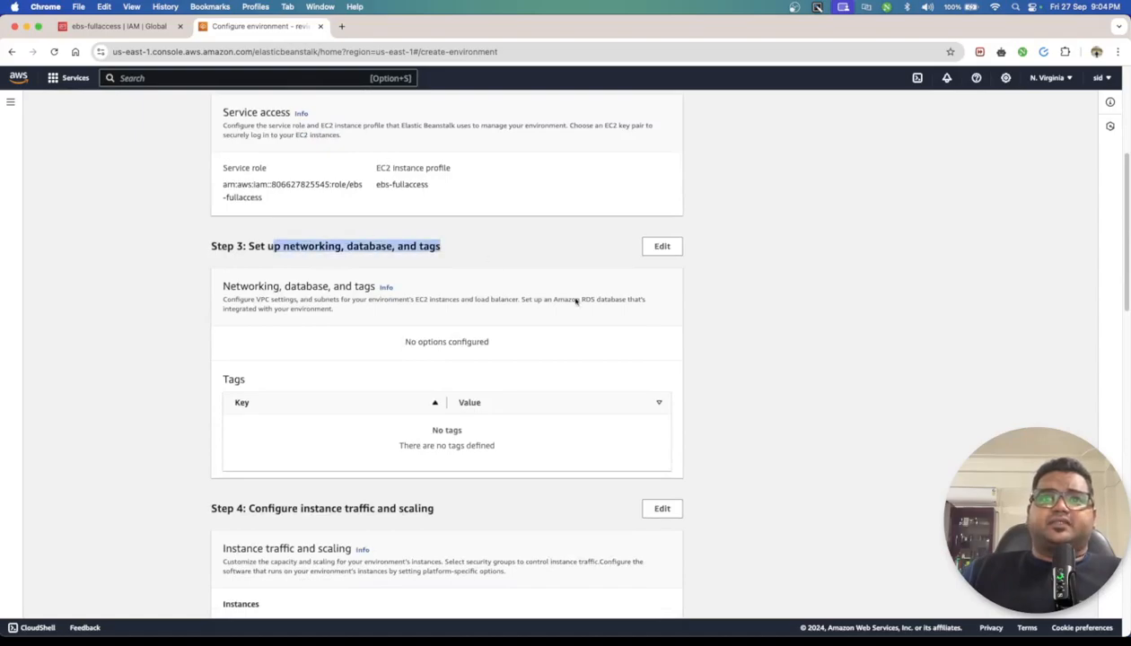
scroll(778, 403, "down", 4)
scroll(783, 409, "down", 12)
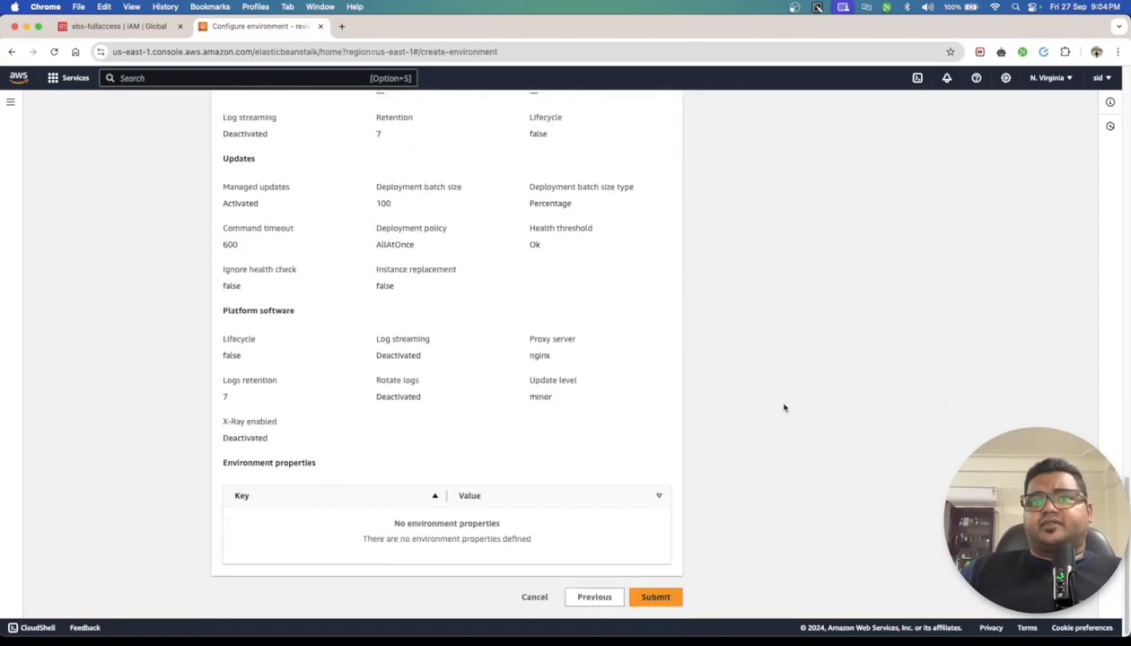
left_click(652, 599)
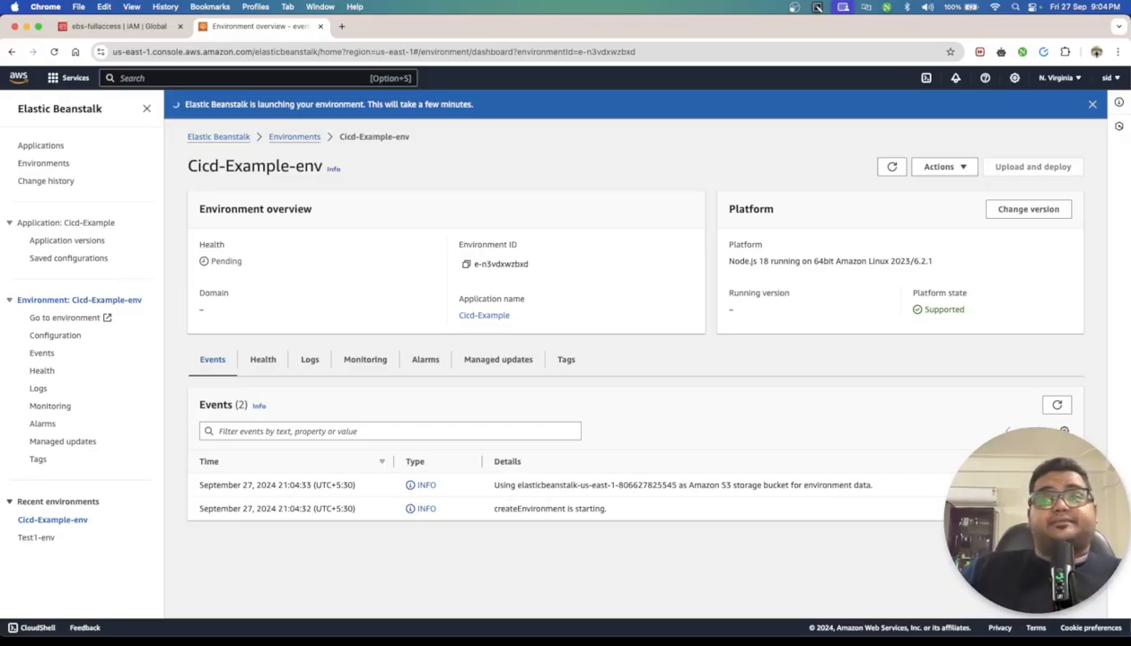
Switch to the Miro board, circle the CodeBuild box in magenta, and draw an arrow leading down from it
left_click(891, 166)
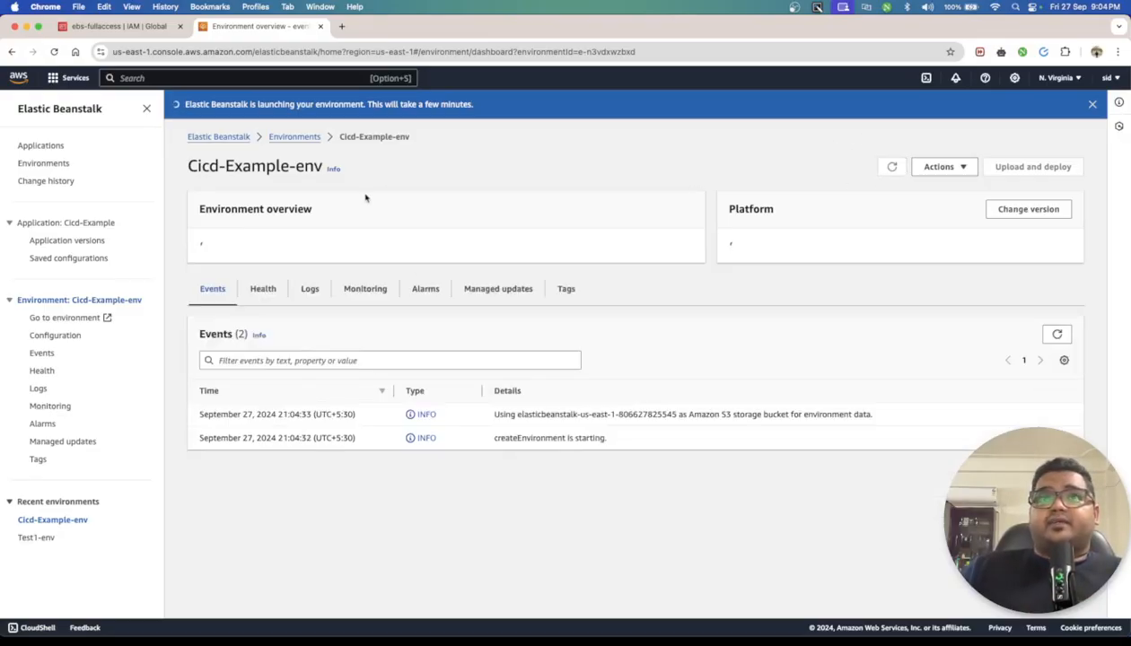
key("super+Tab")
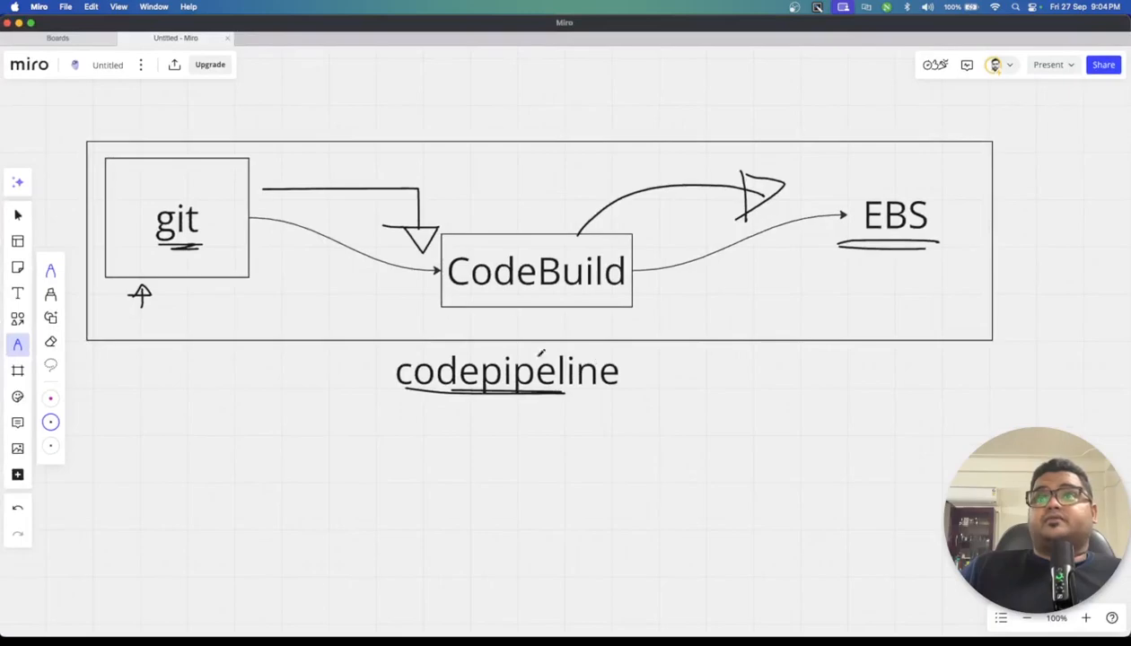
left_click(54, 399)
mouse_move(521, 243)
left_mouse_down()
mouse_move(471, 307)
mouse_move(539, 231)
left_mouse_up()
mouse_move(607, 214)
left_mouse_down()
mouse_move(641, 296)
mouse_move(637, 245)
mouse_move(438, 269)
mouse_move(561, 301)
mouse_move(553, 457)
mouse_move(565, 436)
mouse_move(532, 448)
left_mouse_up()
Add the text "build commands for the project" near the magenta arrow, shrink it, and place it beside the arrow
left_click(20, 294)
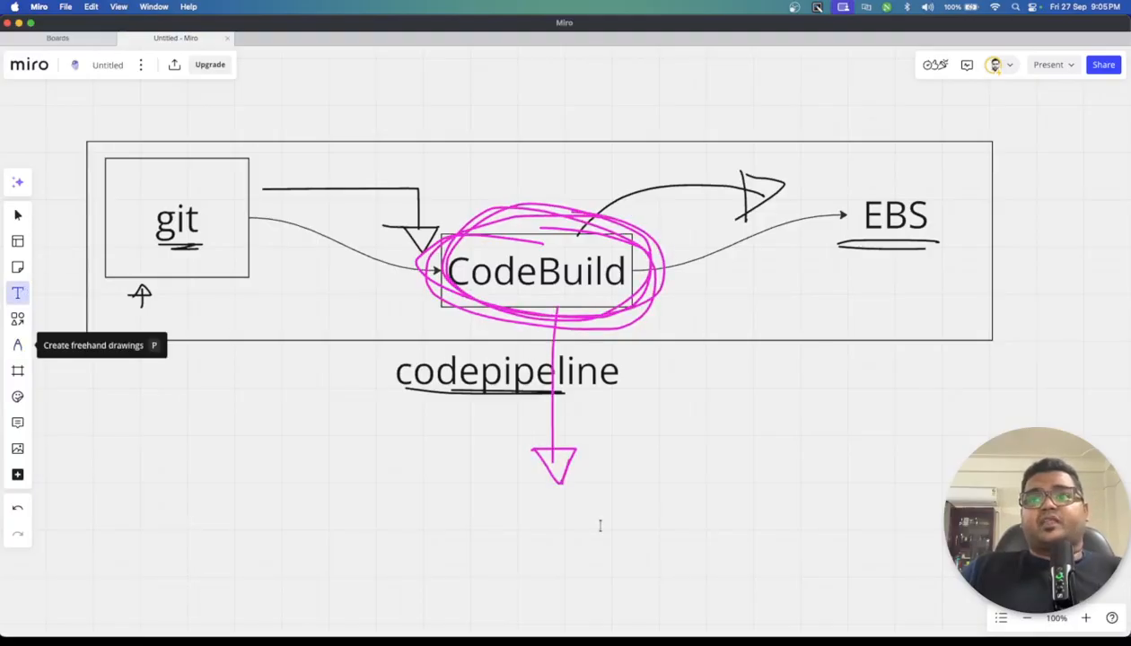
left_click(535, 507)
type("build ")
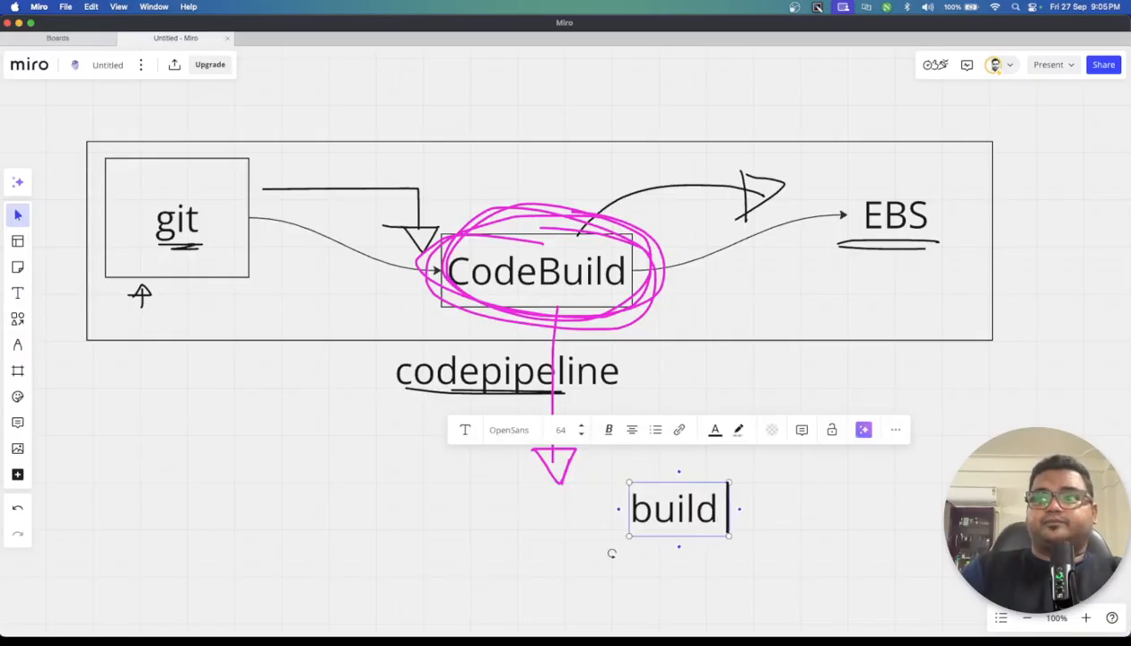
type("commands for tbhe p")
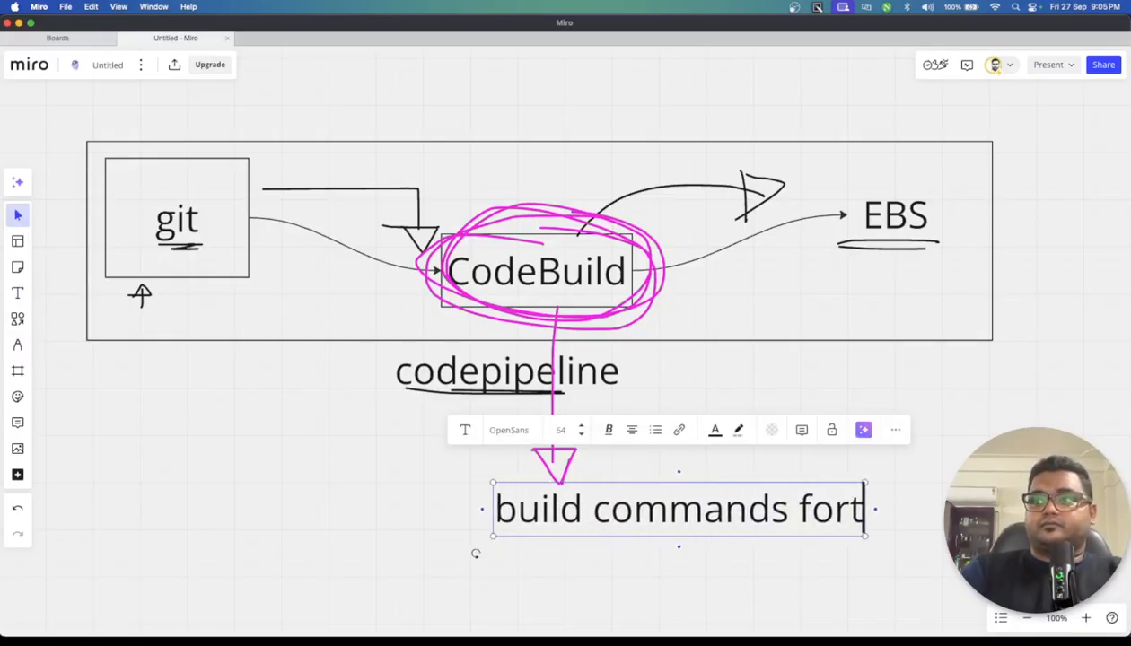
key("BackSpace")
key("BackSpace")
key("BackSpace")
key("BackSpace")
key("BackSpace")
type("he projec")
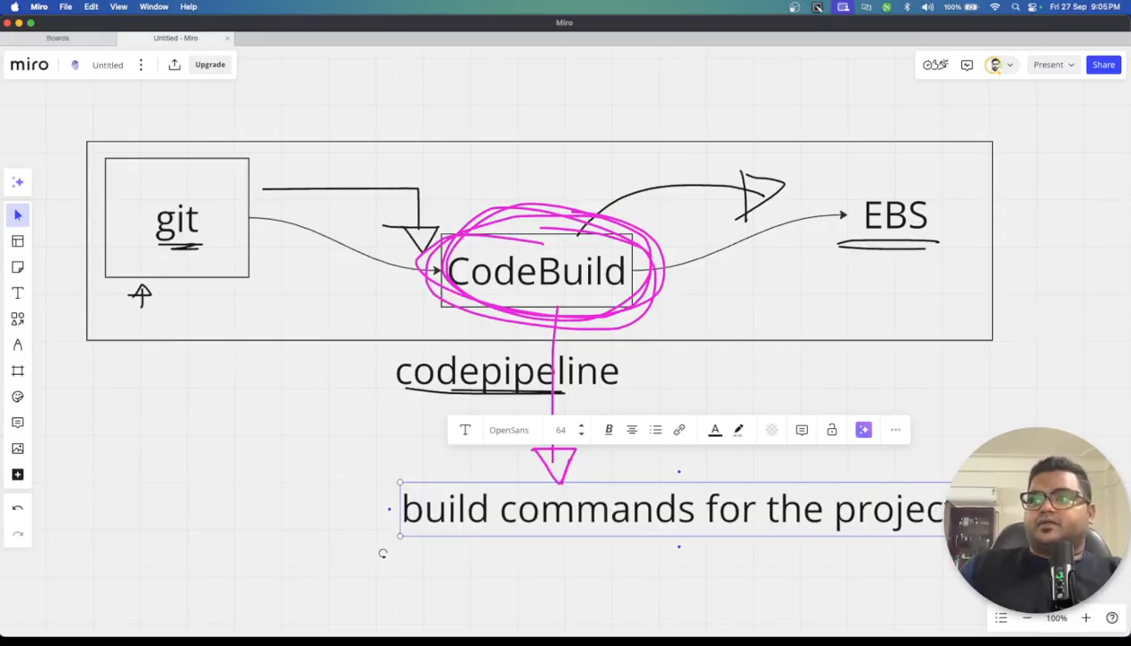
left_click_drag(957, 537, 663, 526)
left_click_drag(566, 498, 764, 422)
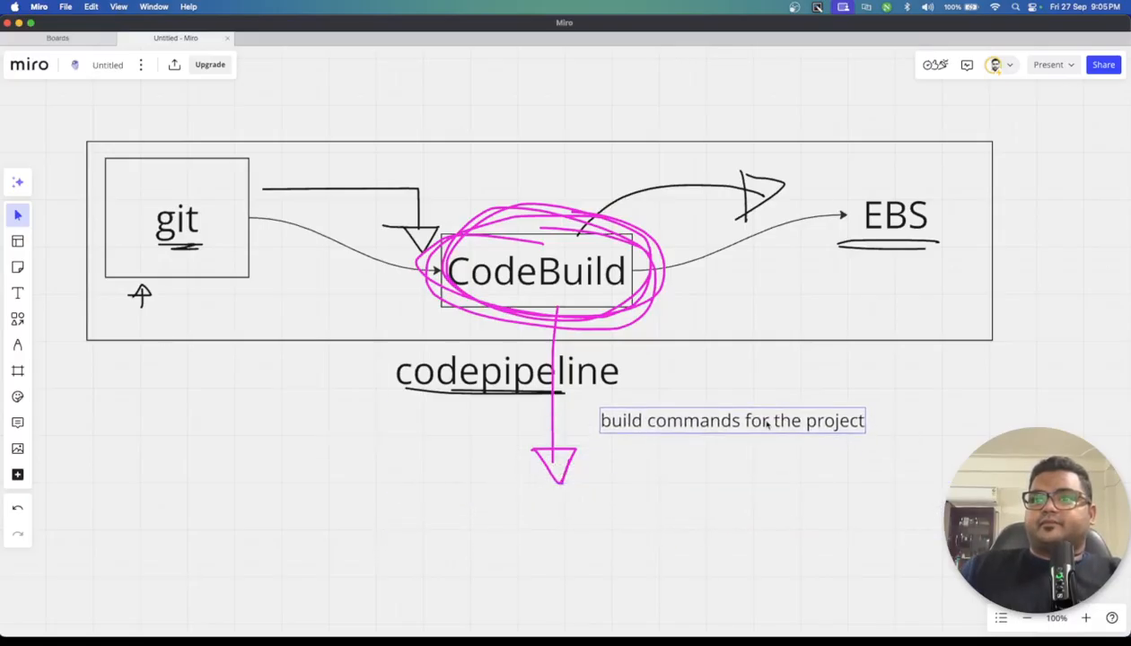
Add left-aligned text under the build commands heading with the lines ">> nodejs" and ">> npm install / npm run", widened to fit
key("t")
left_click(611, 455)
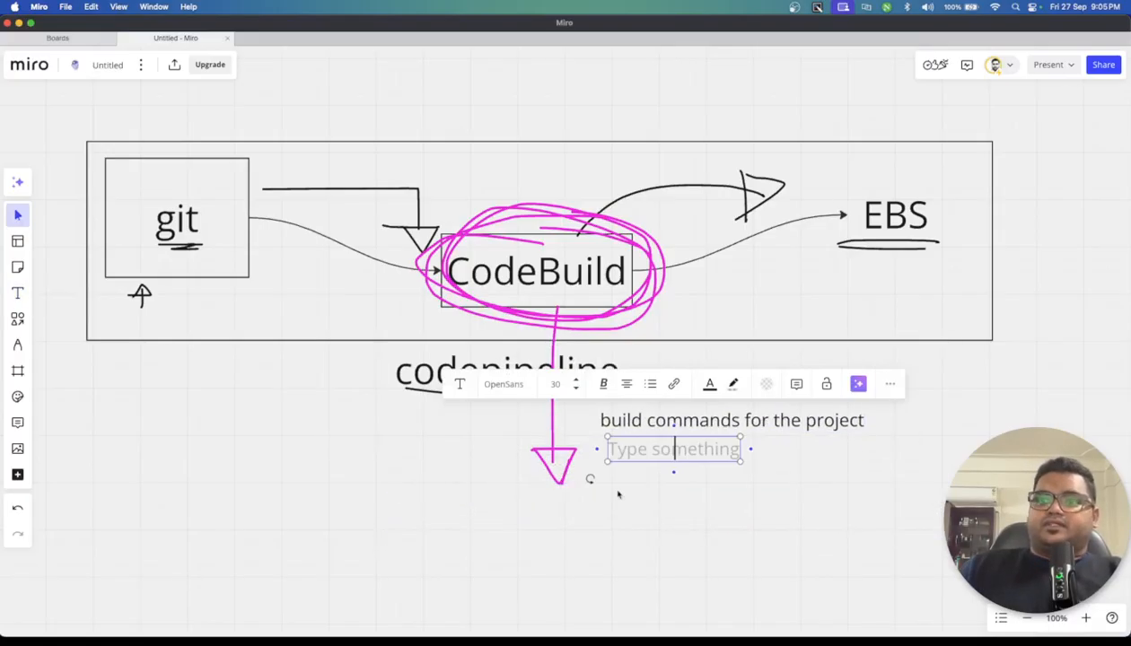
type(">> nodejs")
key("Return")
type(">> npm i")
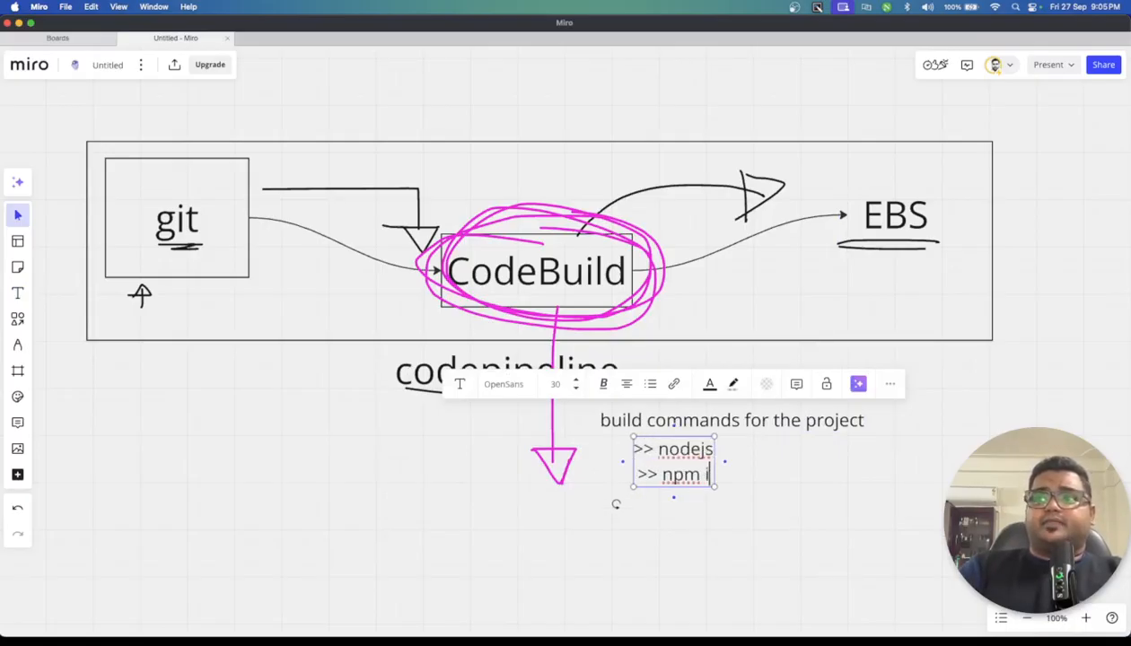
type("nstall / npm run")
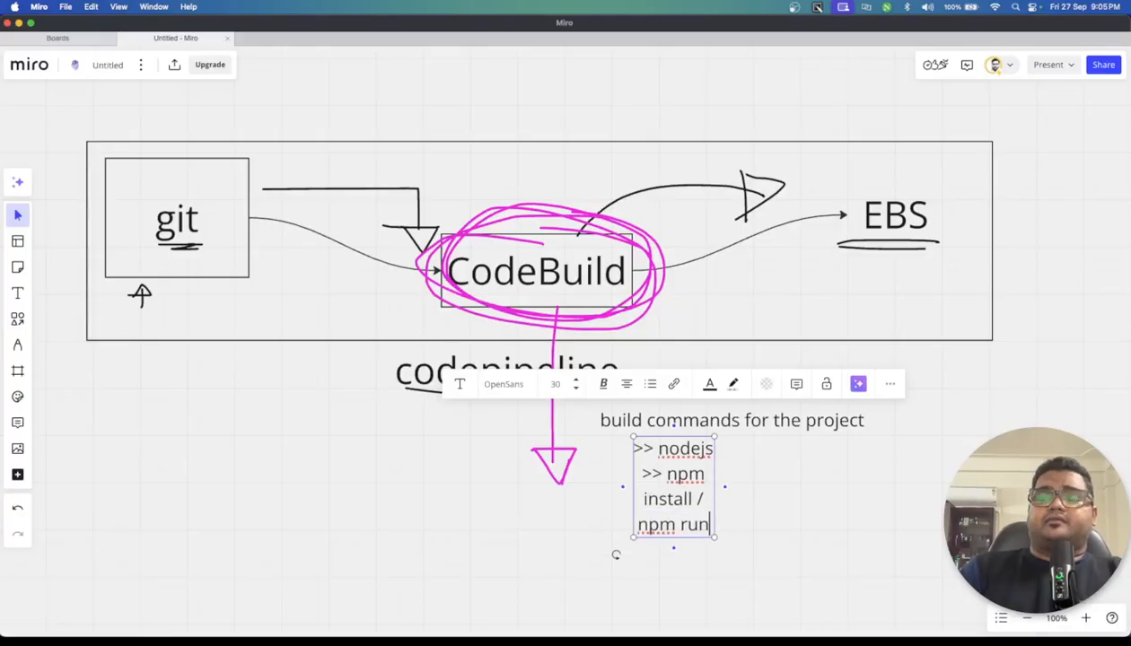
left_click_drag(724, 487, 862, 474)
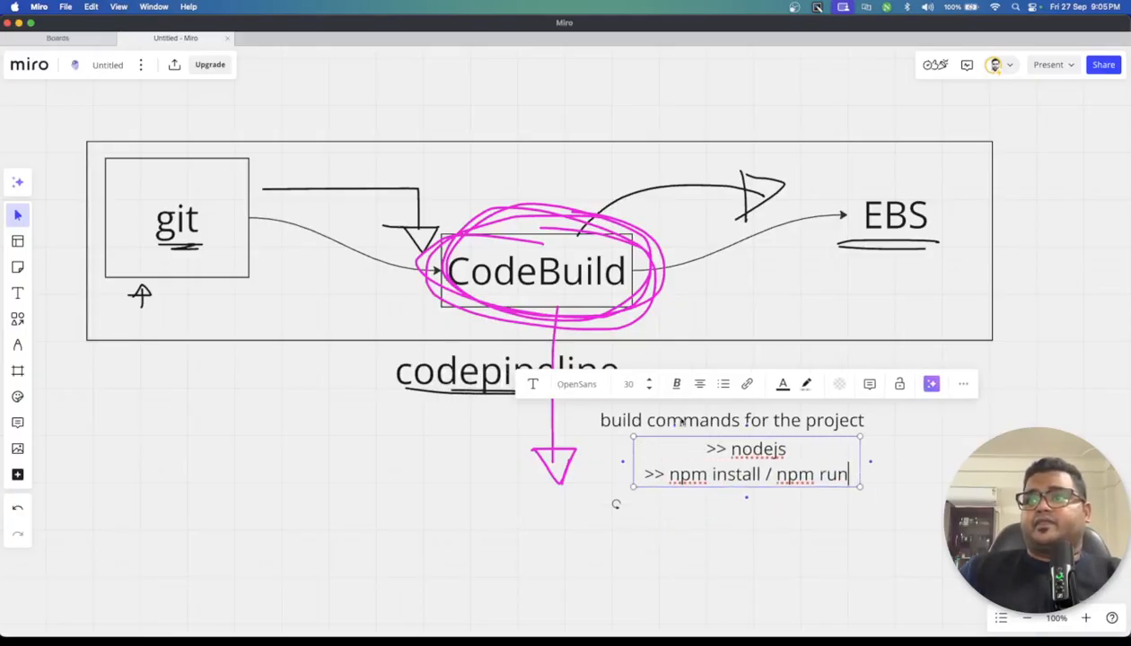
left_click(700, 384)
left_click(674, 412)
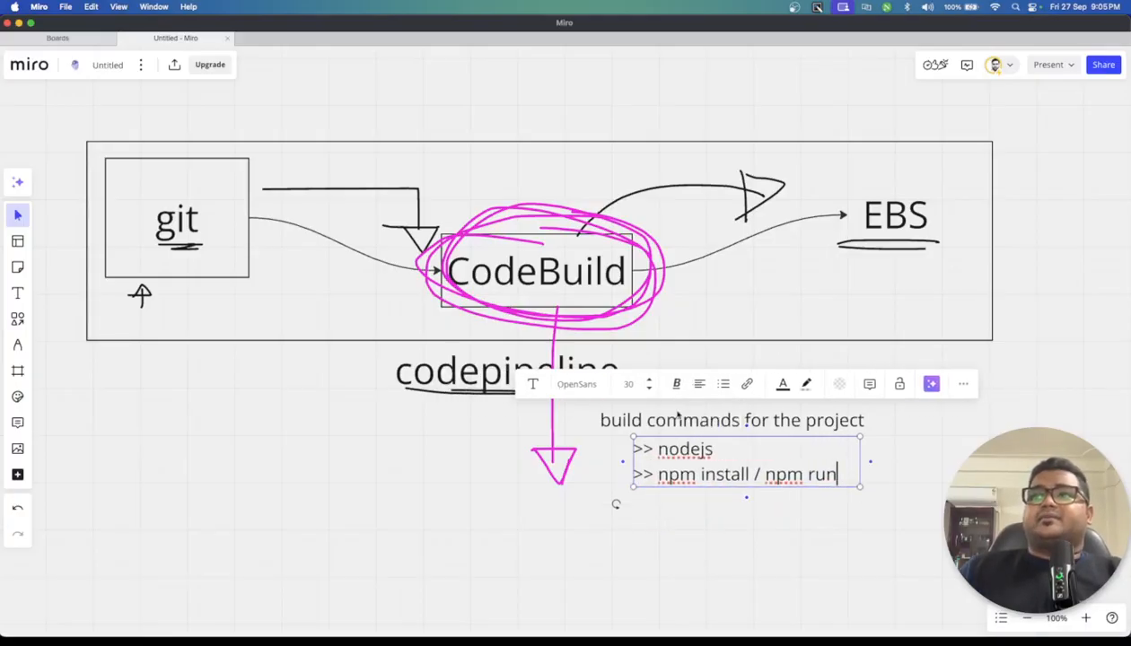
Frame the nodejs and npm lines with a rectangle and add the label "buildSpec.yaml" below it
left_click(17, 318)
left_click_drag(614, 435, 868, 493)
left_click(17, 293)
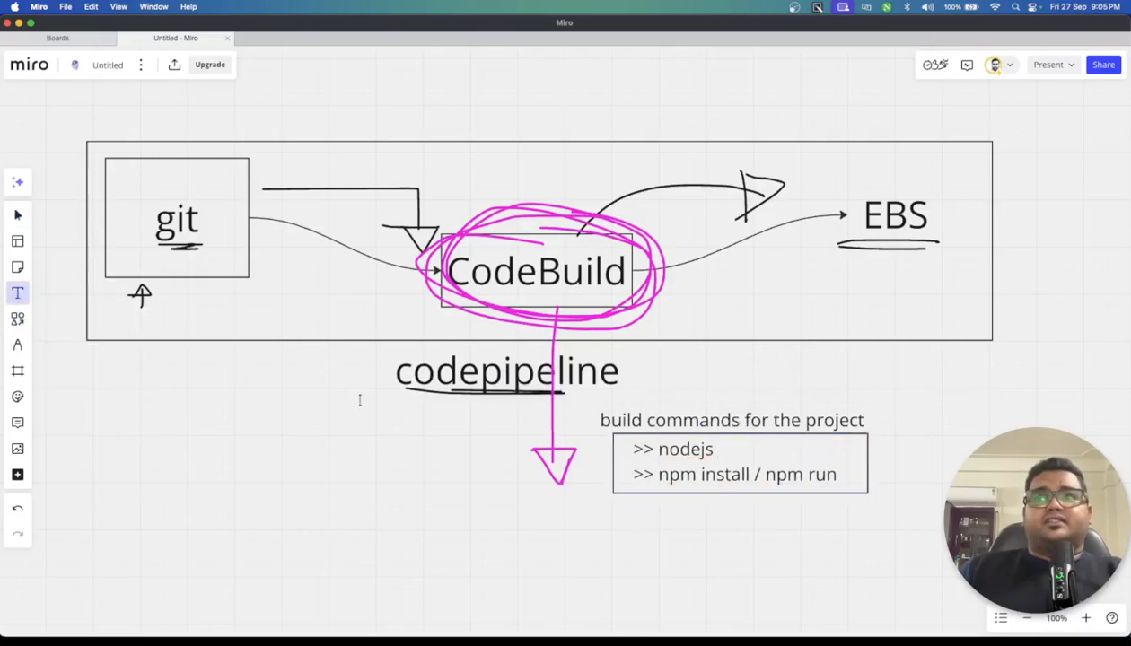
left_click(655, 506)
type("buildSpec.yaml")
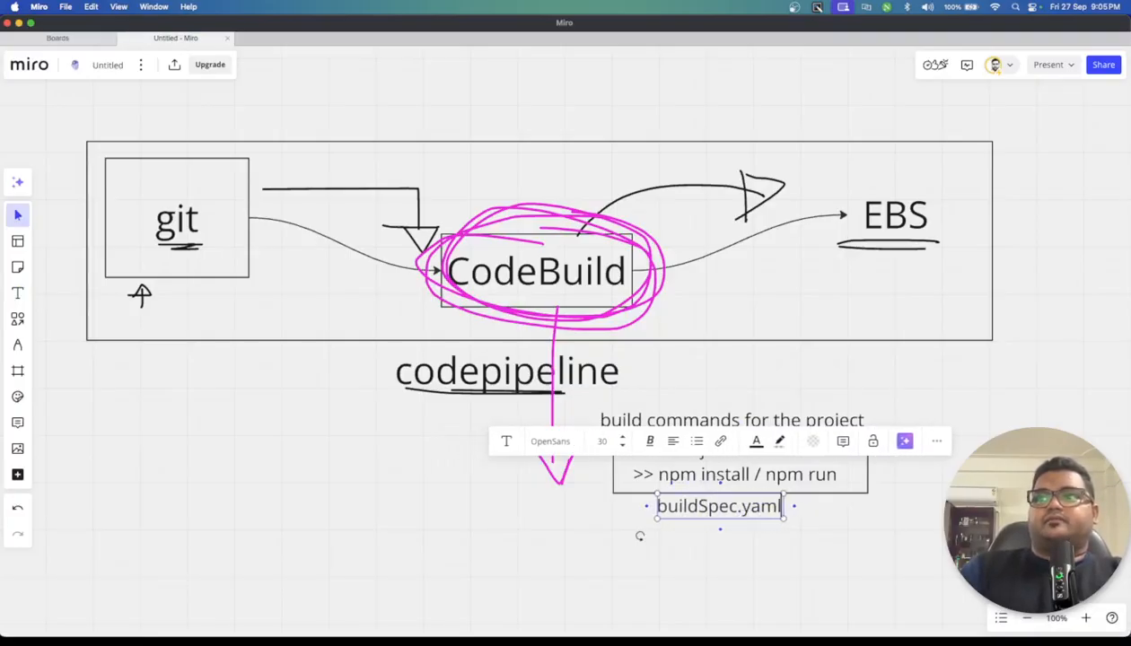
left_click(429, 526)
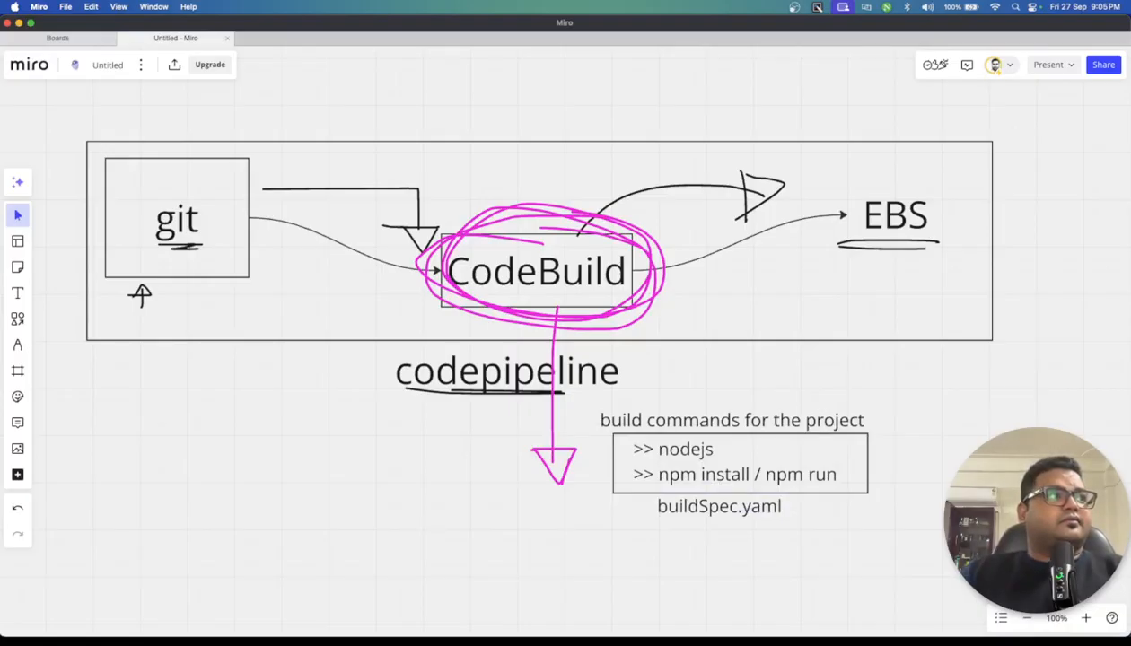
Switch back to Chrome, open the AWS console home in a new tab, and go to the CodeBuild service
key("super+Tab")
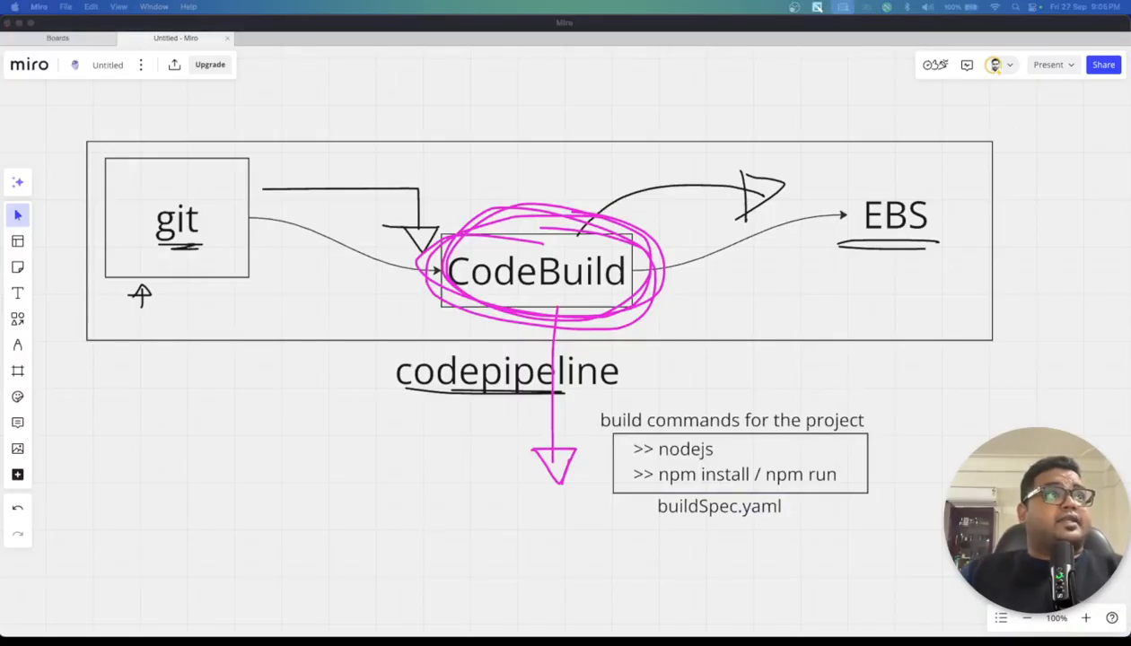
left_click(18, 21)
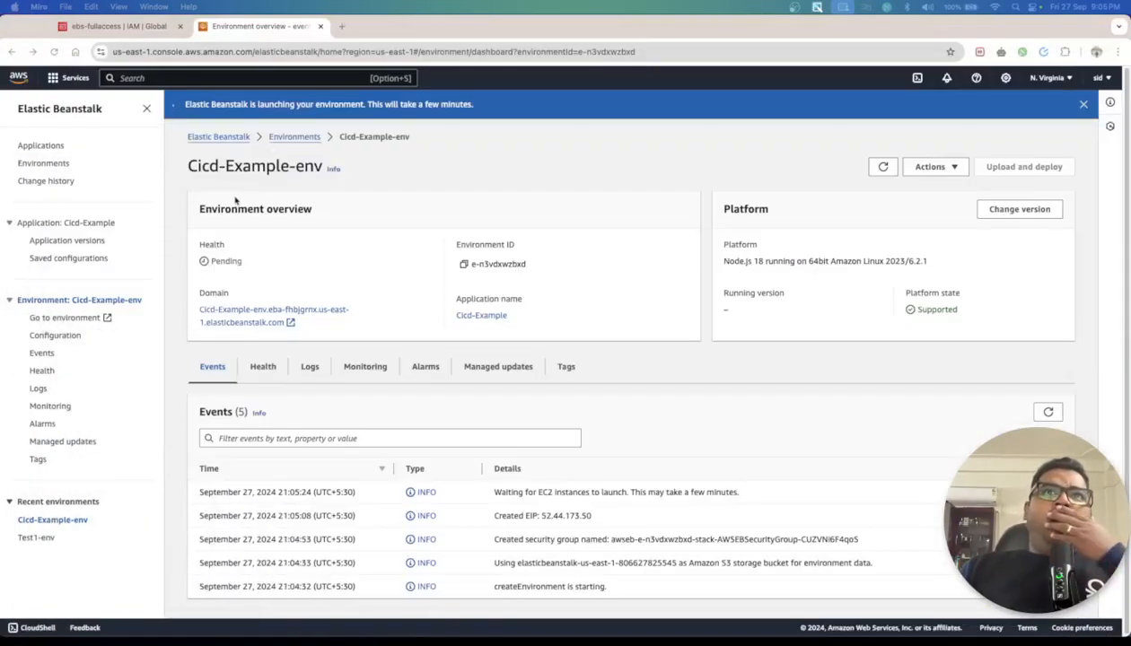
right_click(26, 79)
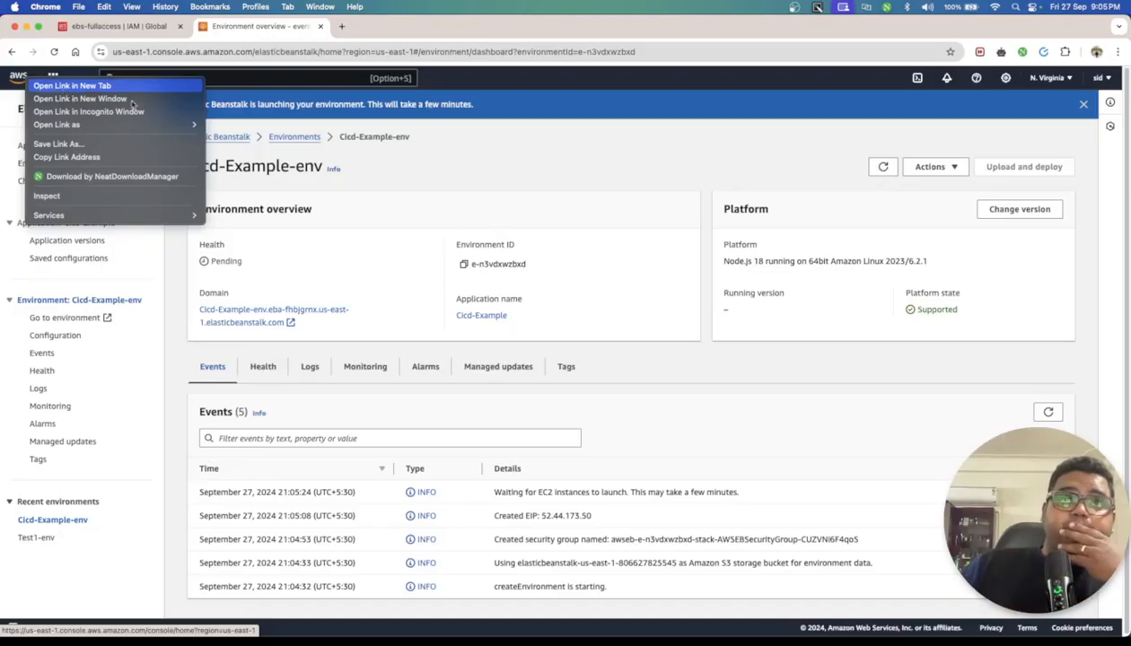
left_click(79, 86)
left_click(404, 26)
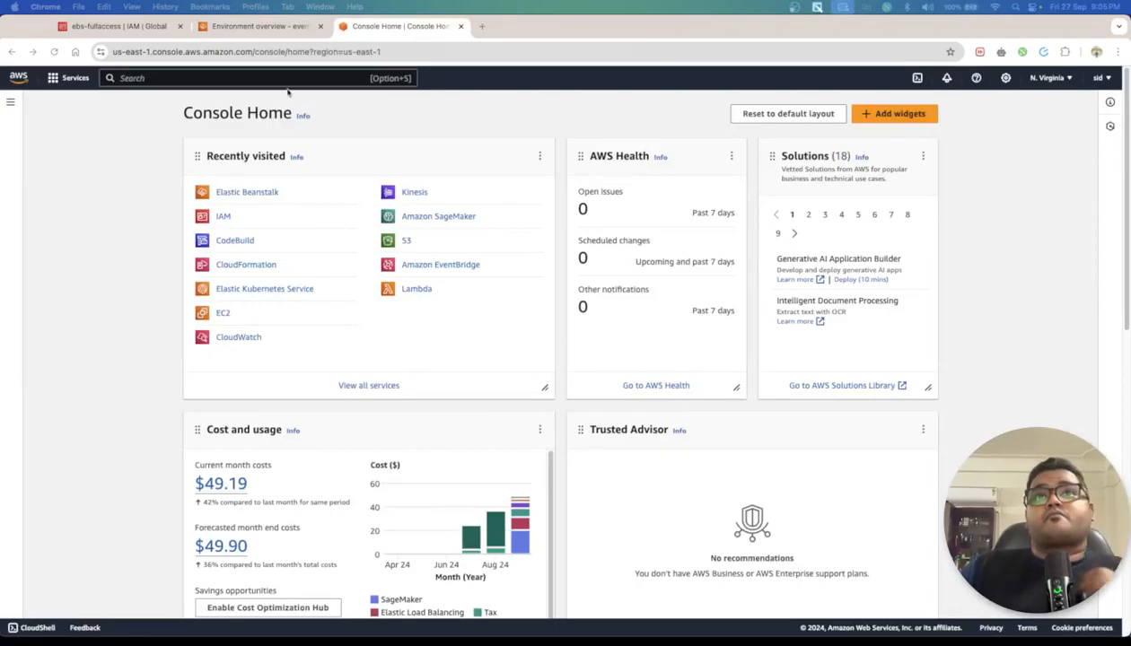
type("codebuild")
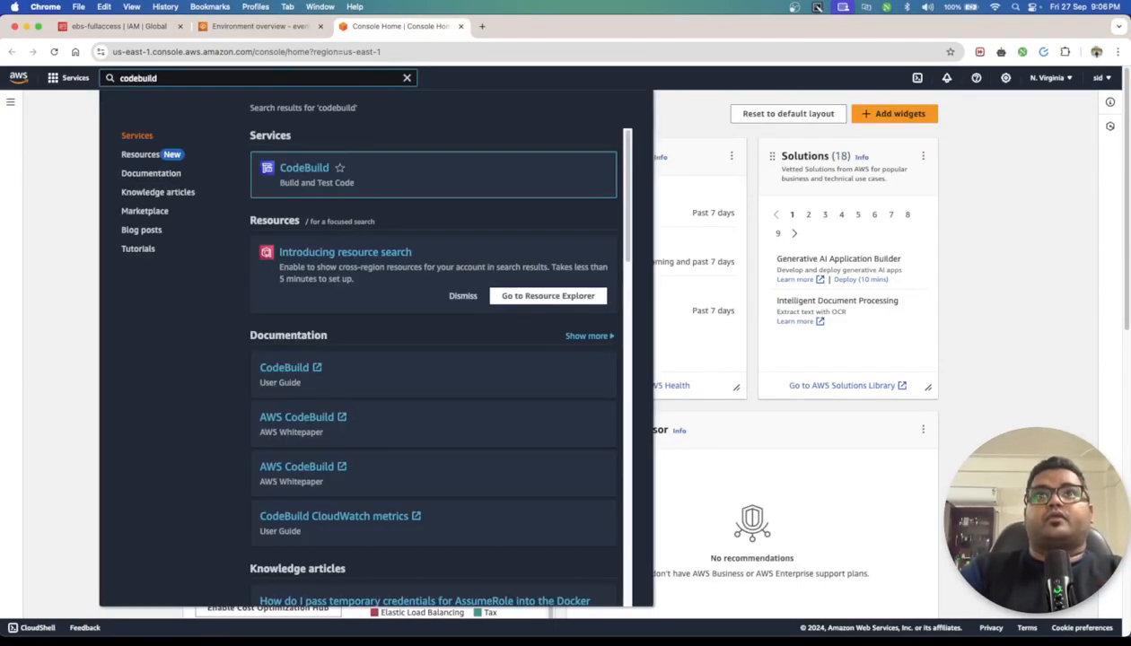
left_click(319, 176)
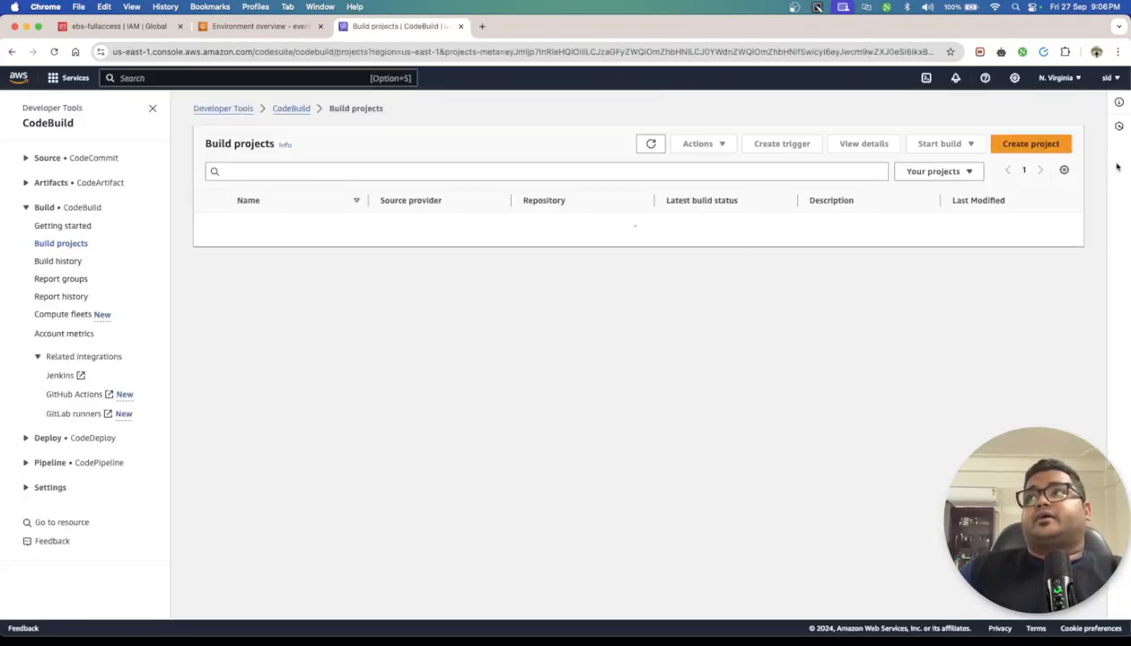
Start a new build project and name it cicd-example
left_click(1030, 144)
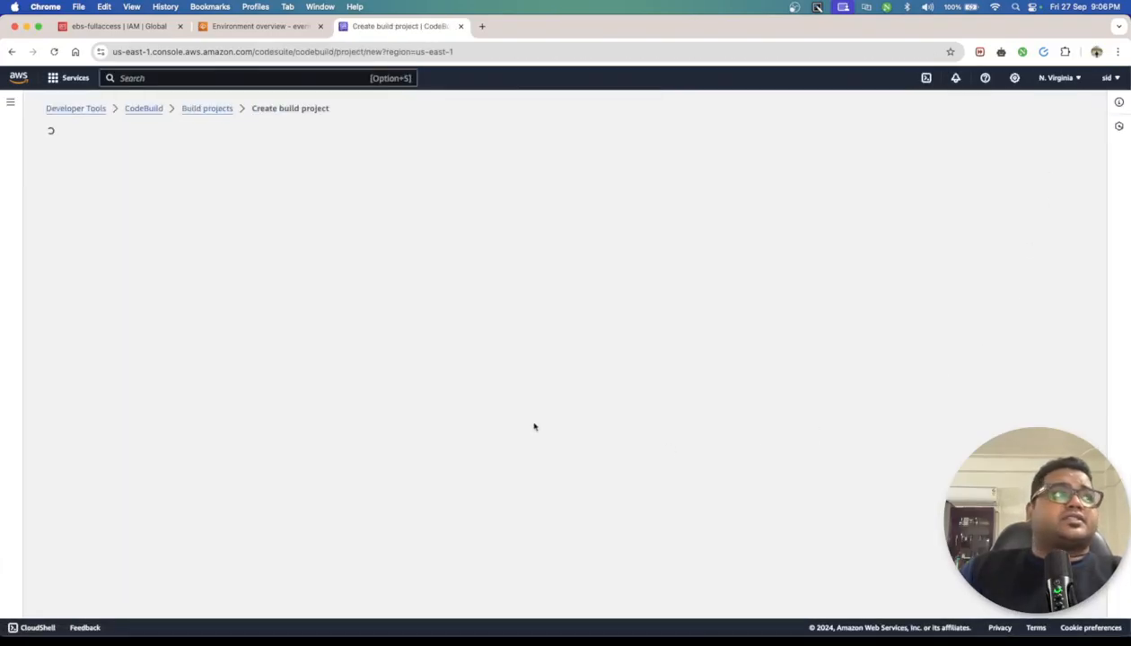
left_click(289, 231)
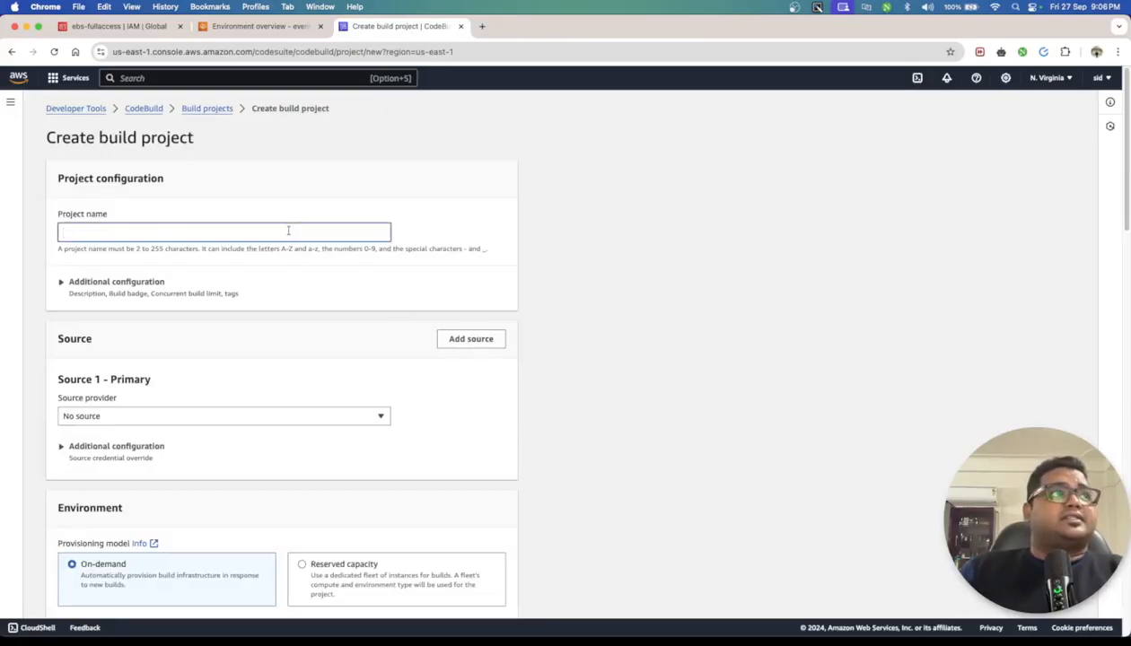
type("d-")
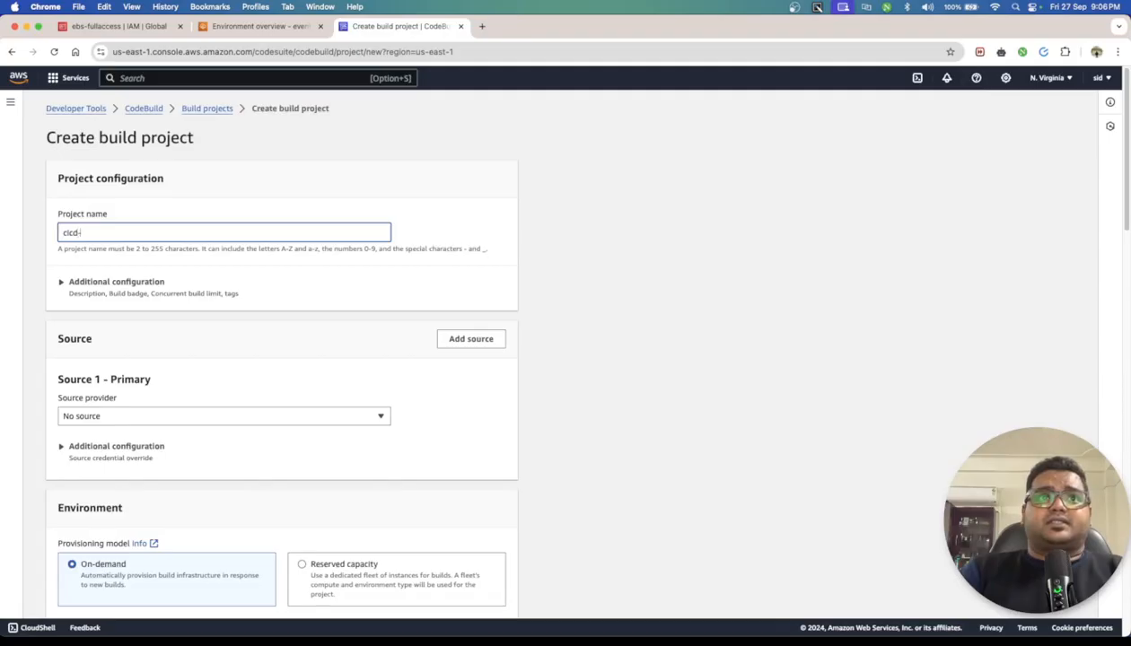
type("xample")
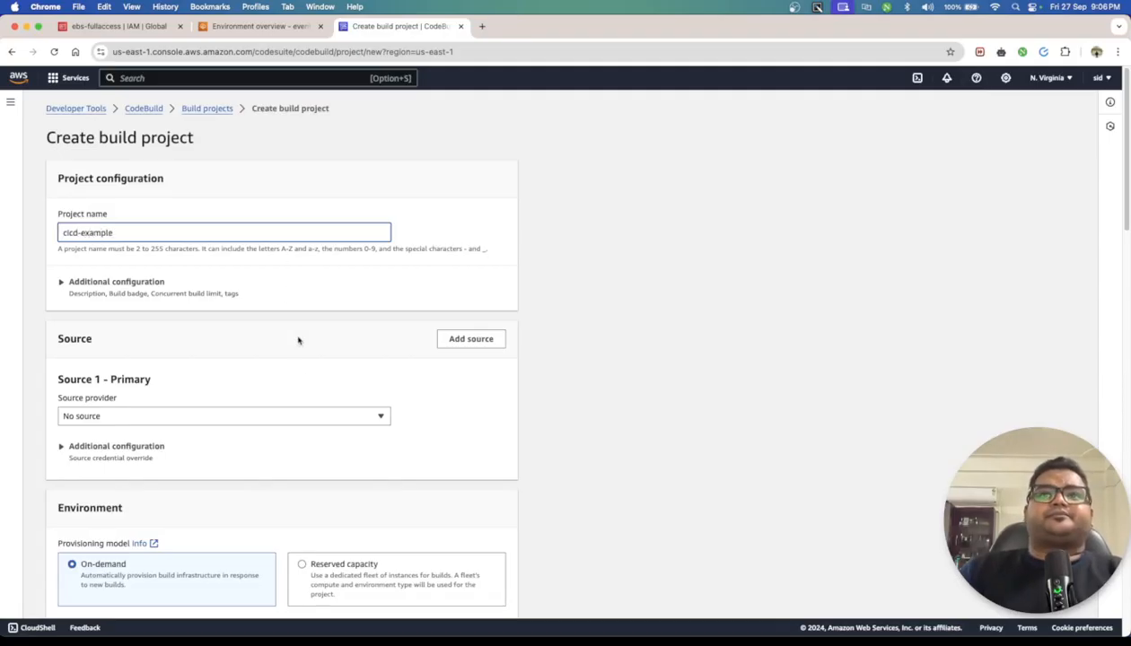
Set the source provider to GitHub and start a new GitHub App connection for the default source credential
scroll(485, 396, "down", 5)
left_click(247, 158)
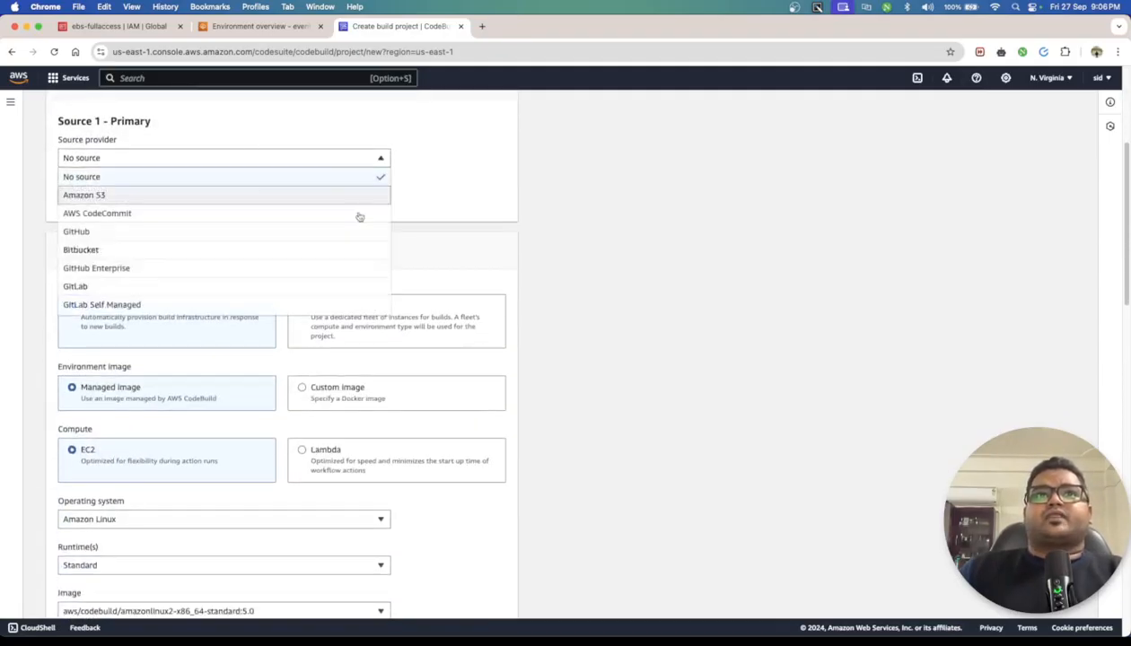
left_click(142, 231)
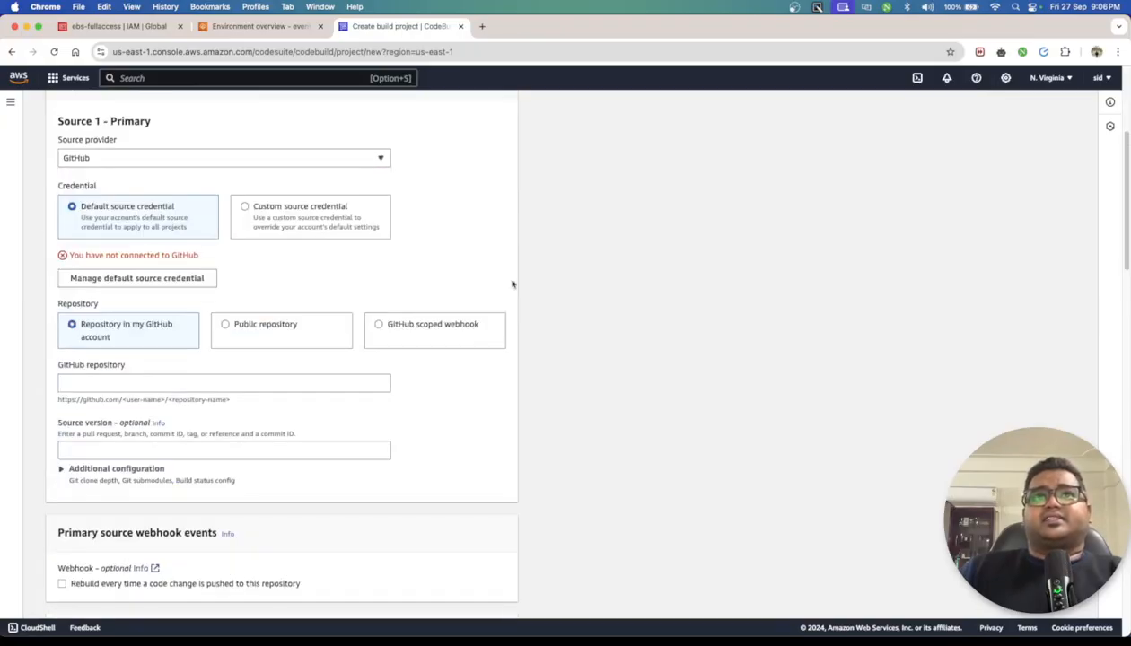
left_click(179, 281)
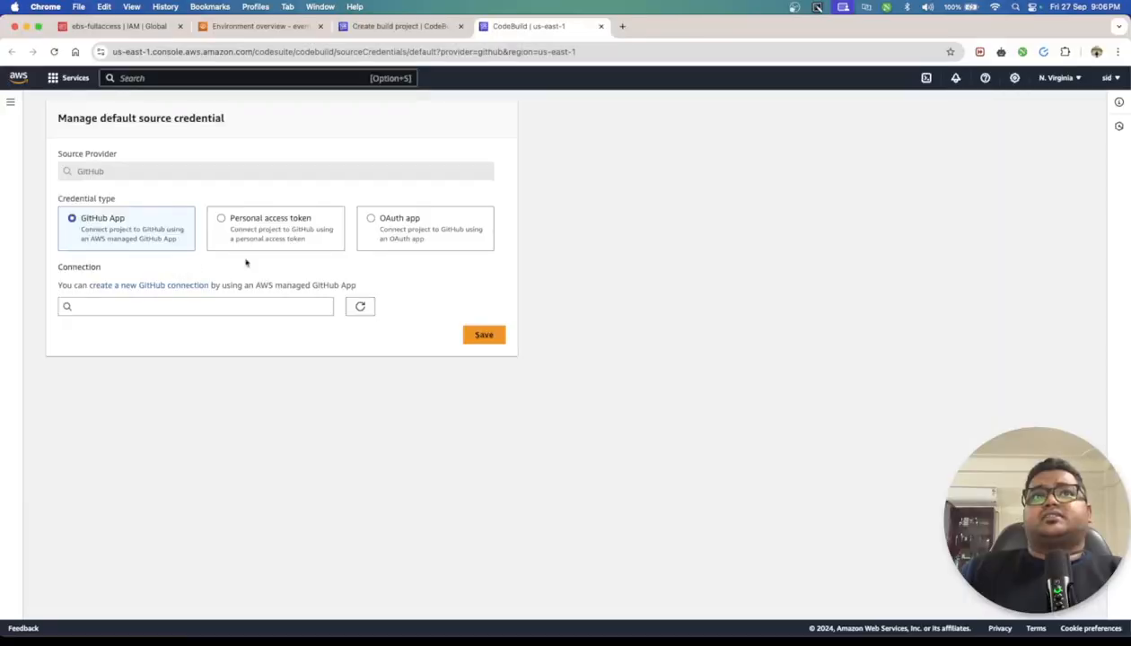
left_click(158, 286)
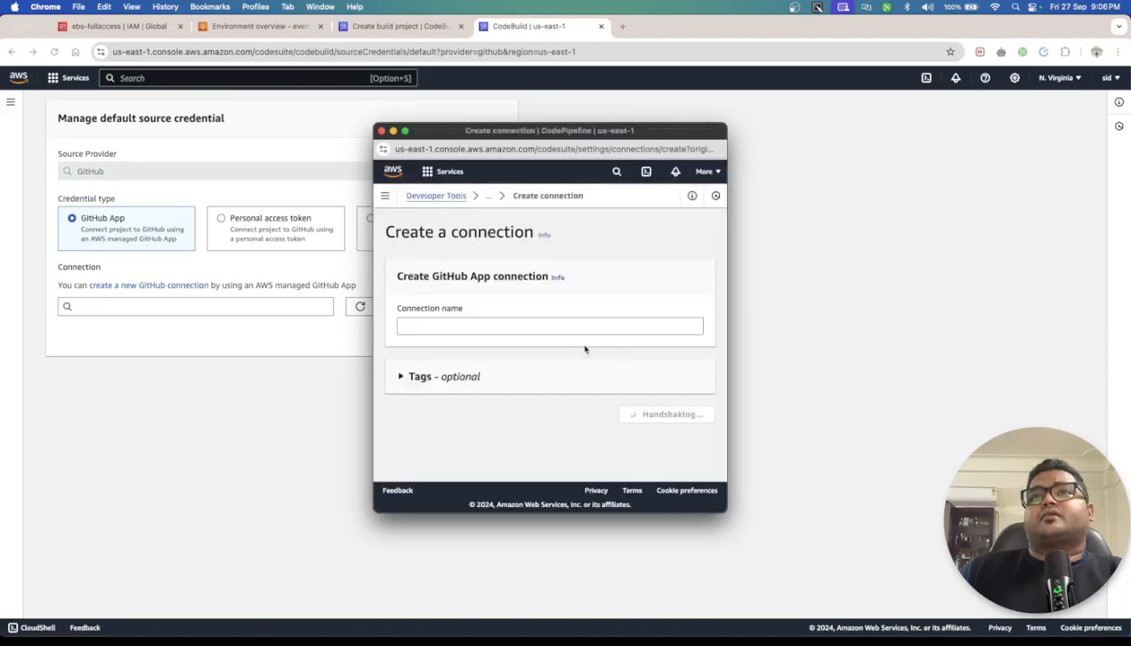
left_click(583, 327)
type("sid")
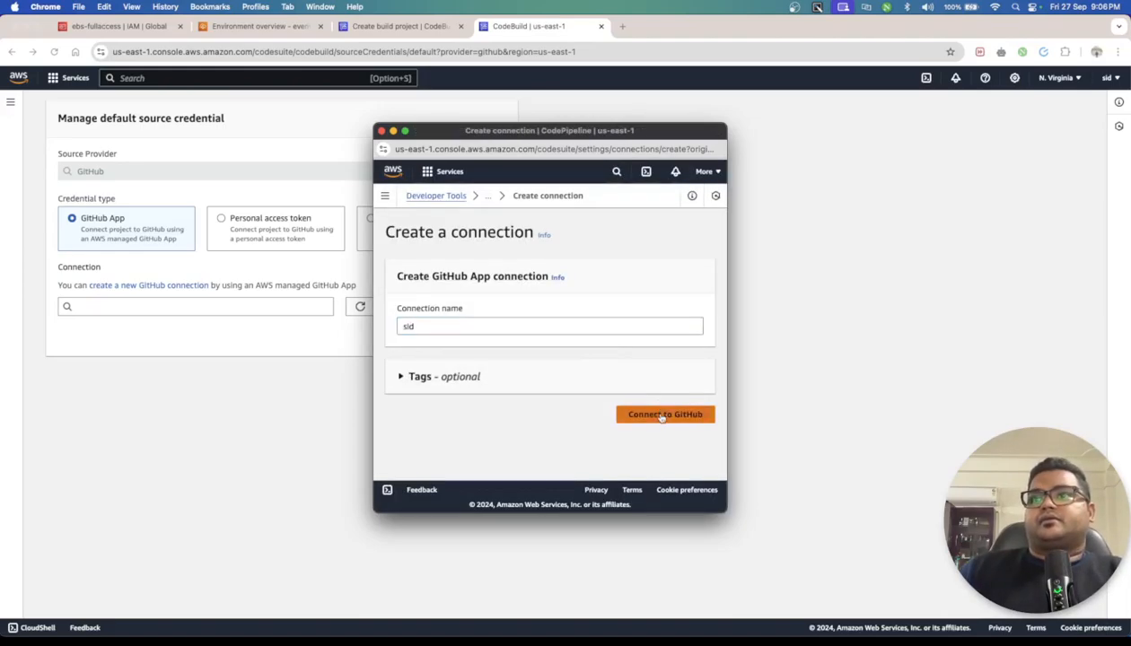
left_click(548, 327)
type("-githu")
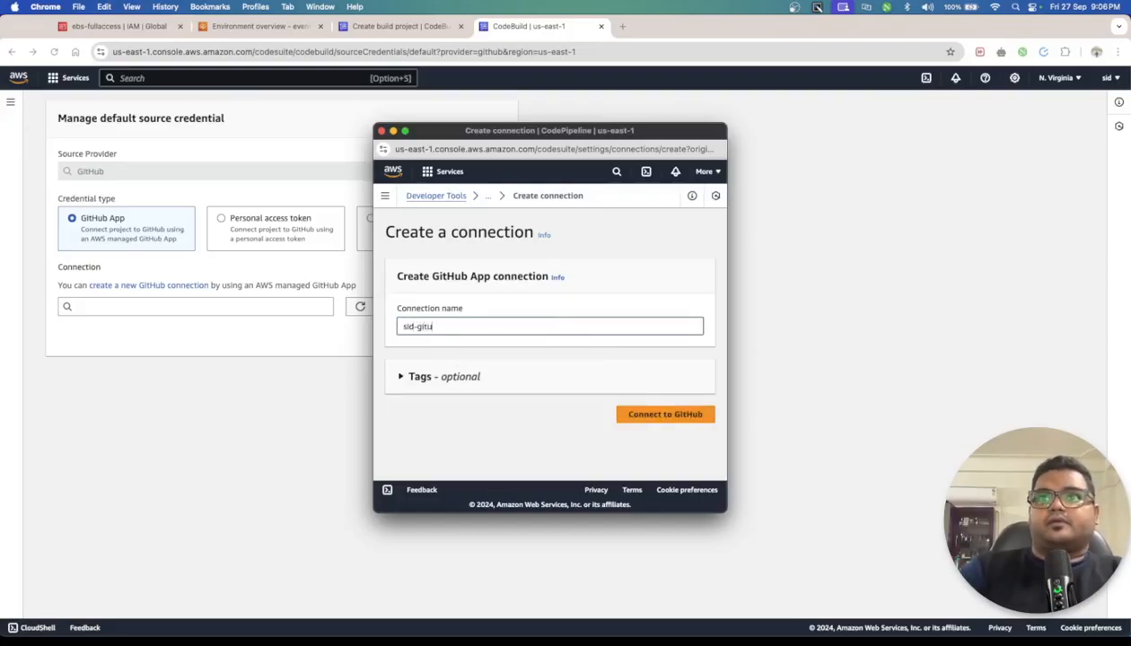
key("super+a")
key("BackSpace")
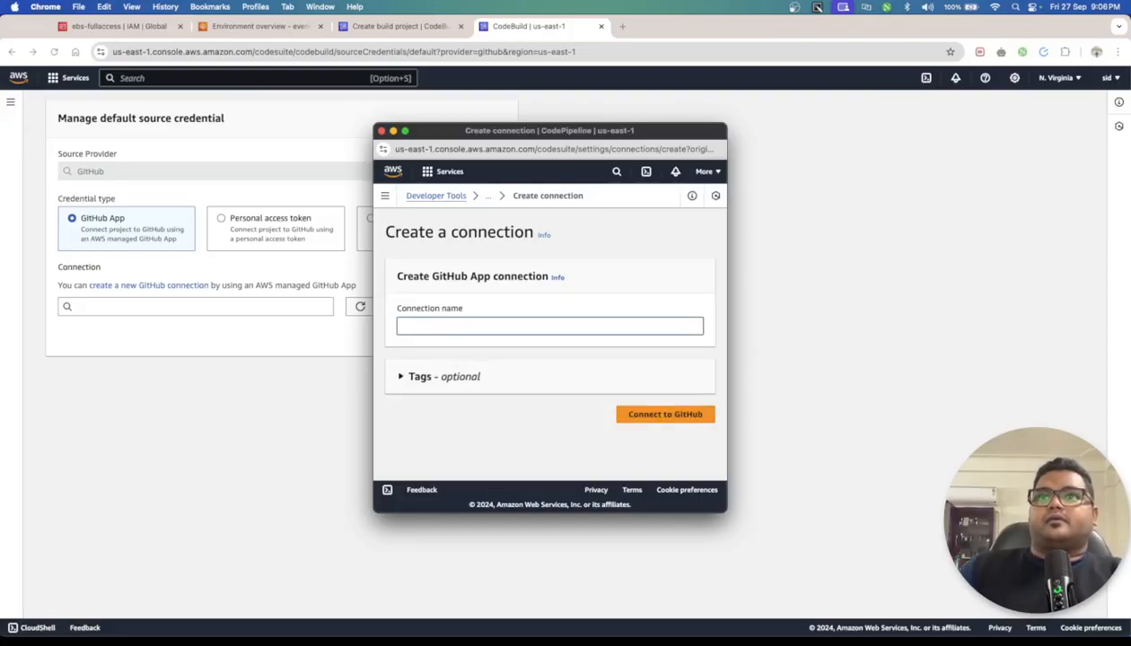
Connect to GitHub with the connection name left blank and proceed to installing a new GitHub app
left_click(639, 417)
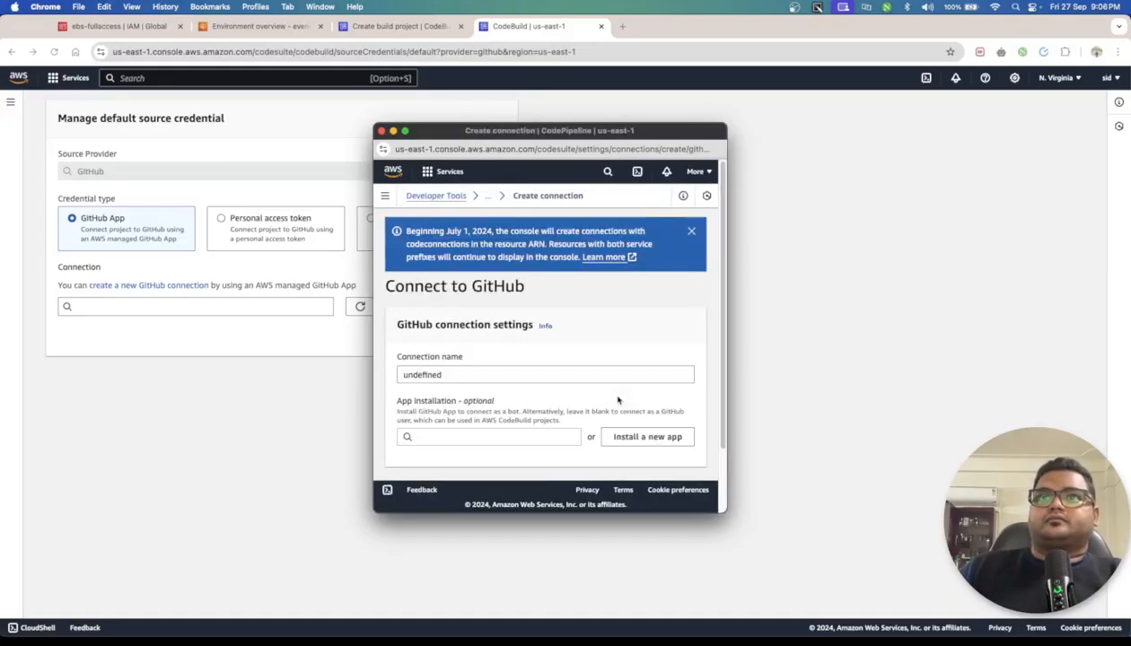
scroll(617, 401, "down", 2)
left_click(650, 360)
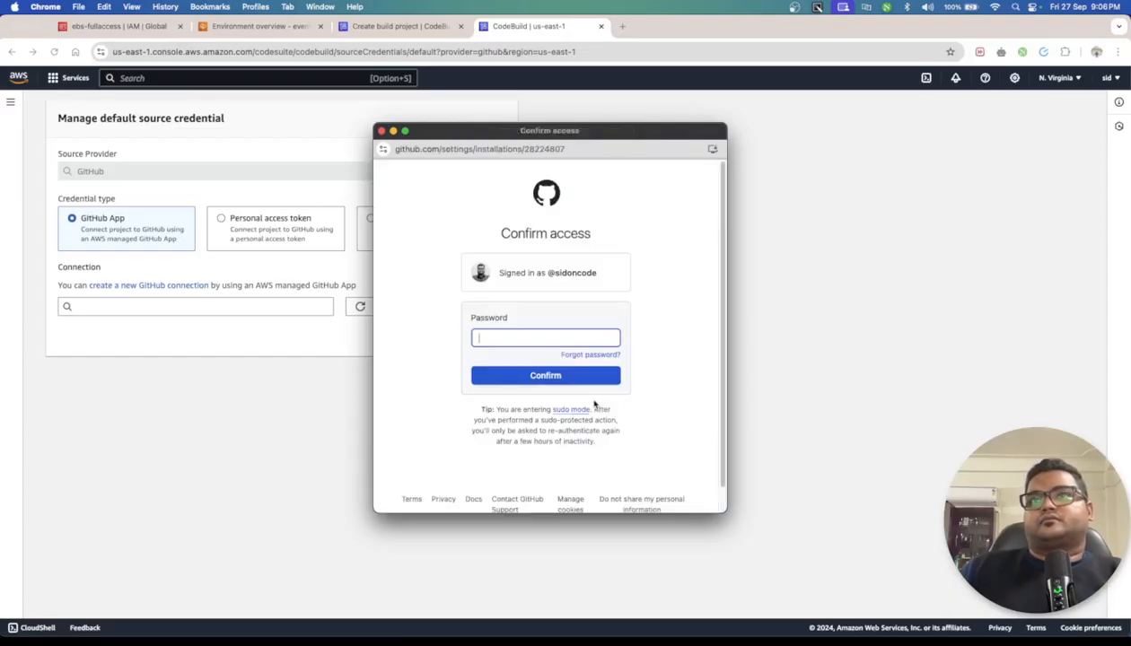
Confirm access to the GitHub app installation by entering the GitHub account password
left_click(545, 336)
type("••••")
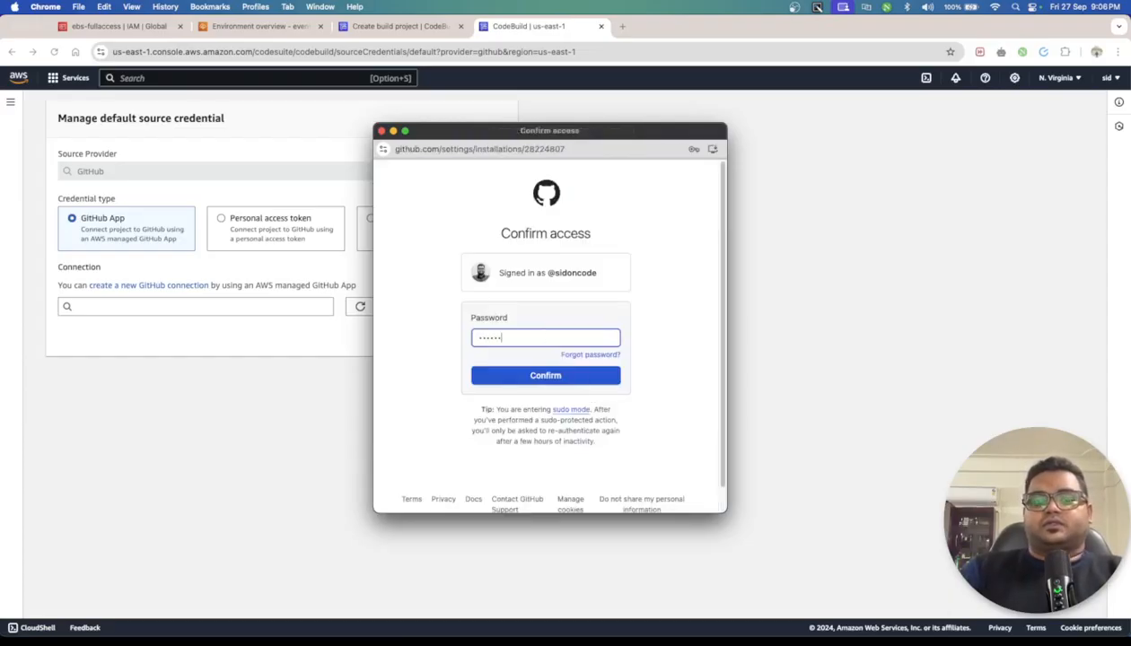
key("Return")
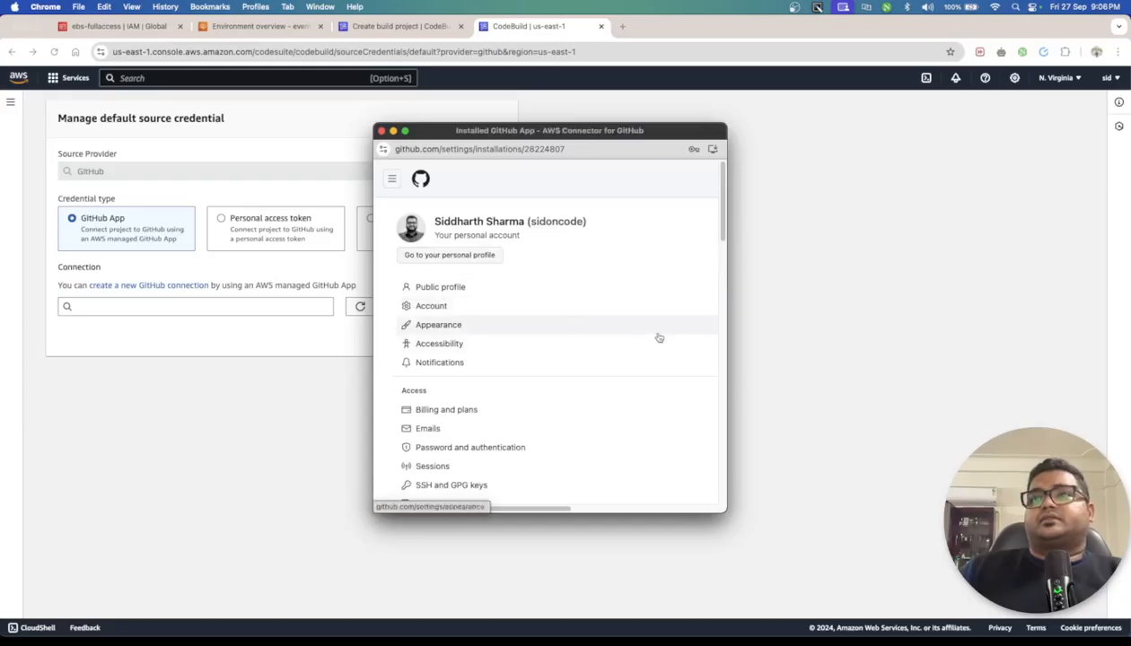
Review and accept the updated permissions requested by AWS Connector for GitHub, check its installation settings, and close the GitHub window
left_click_drag(726, 512, 1052, 564)
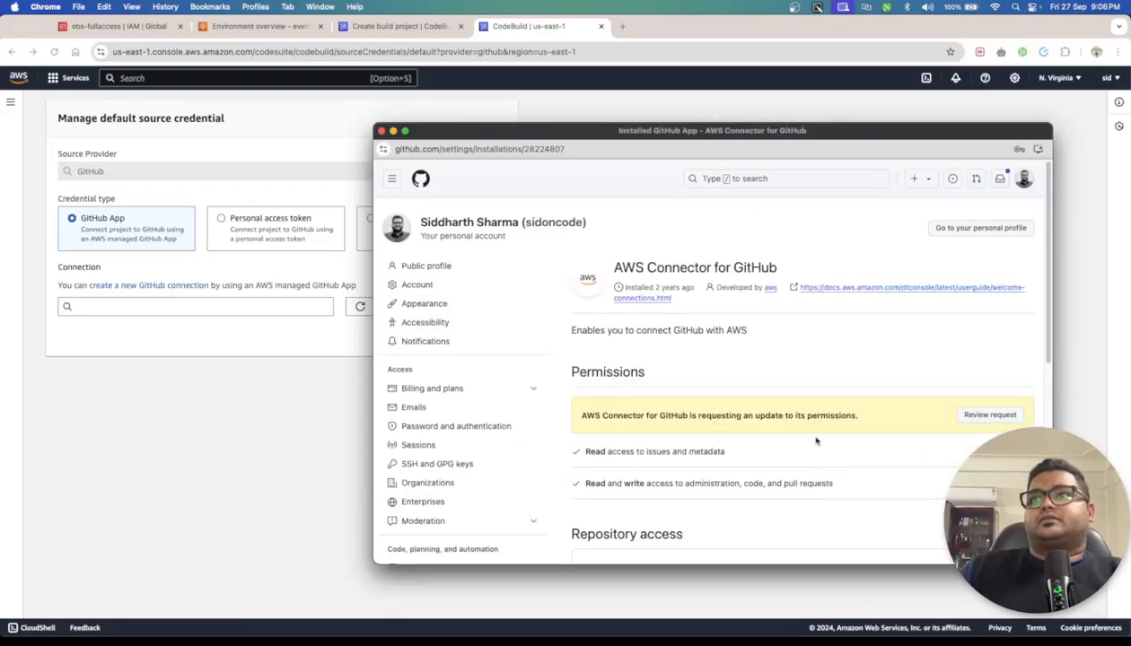
left_click(990, 415)
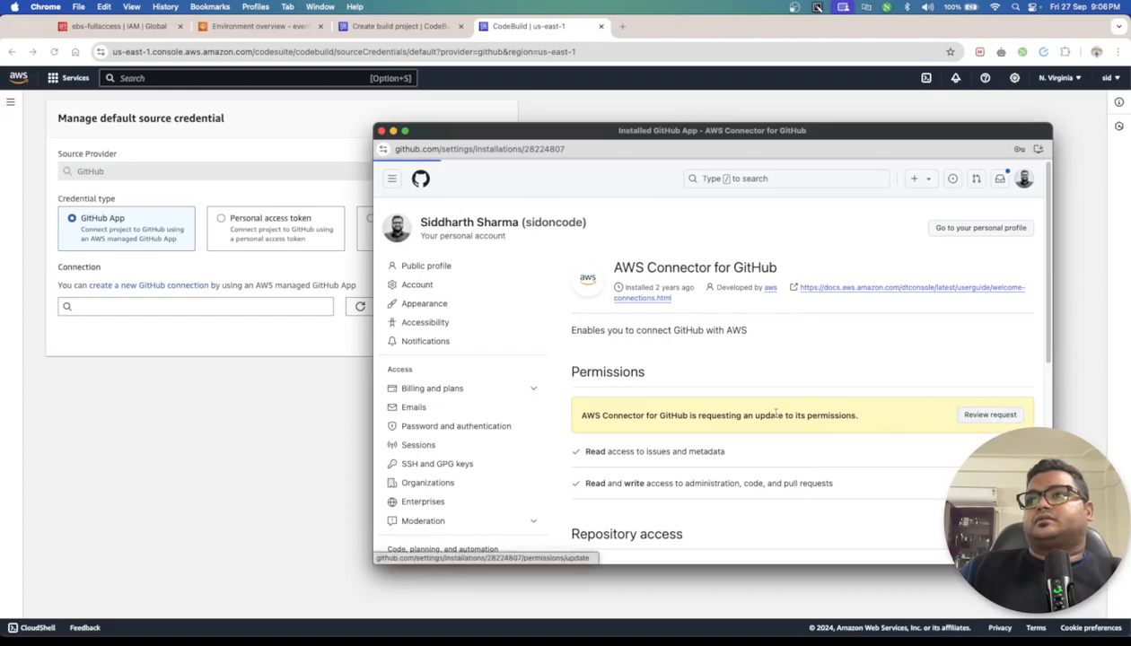
scroll(844, 404, "down", 3)
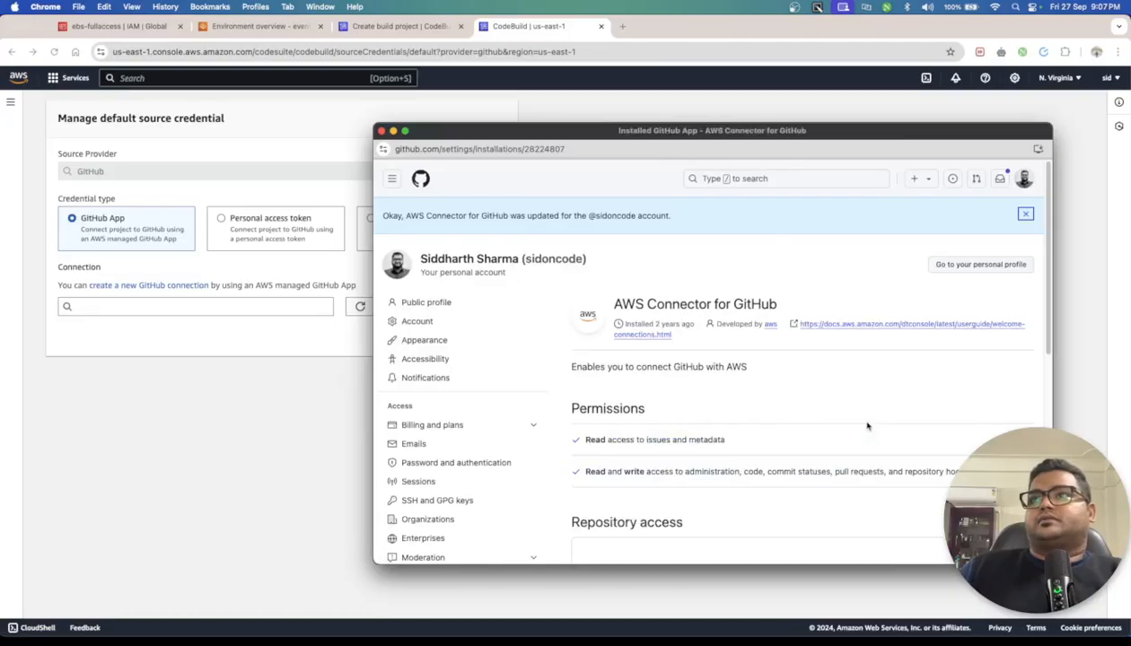
scroll(867, 427, "down", 10)
scroll(867, 426, "up", 10)
scroll(867, 427, "down", 5)
scroll(867, 426, "down", 3)
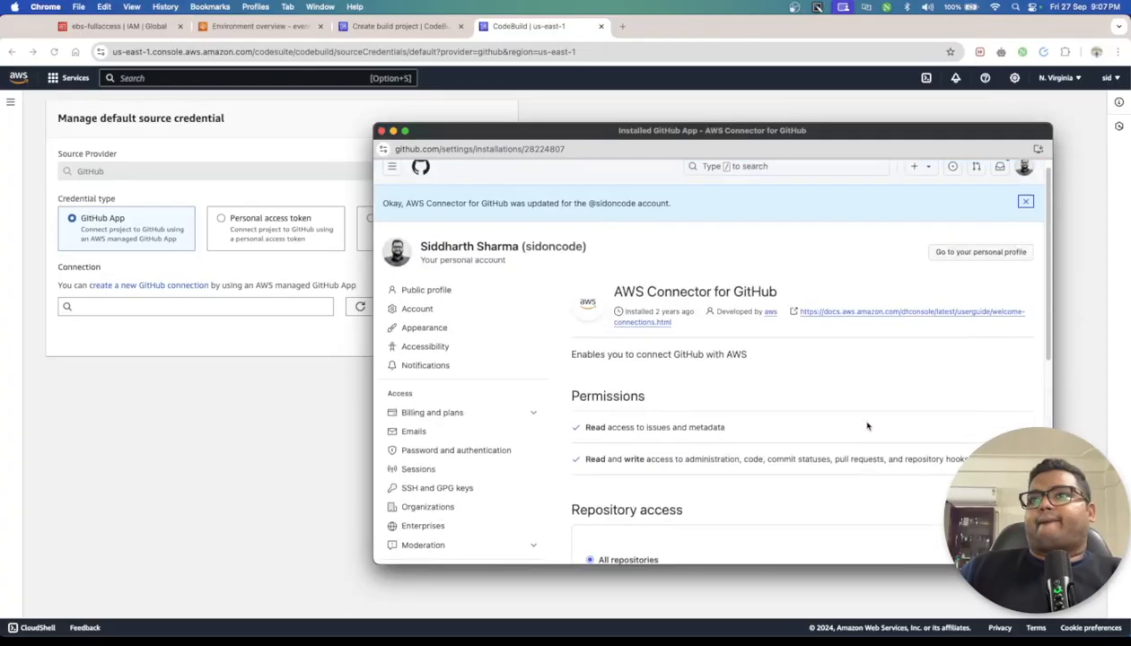
left_click(381, 131)
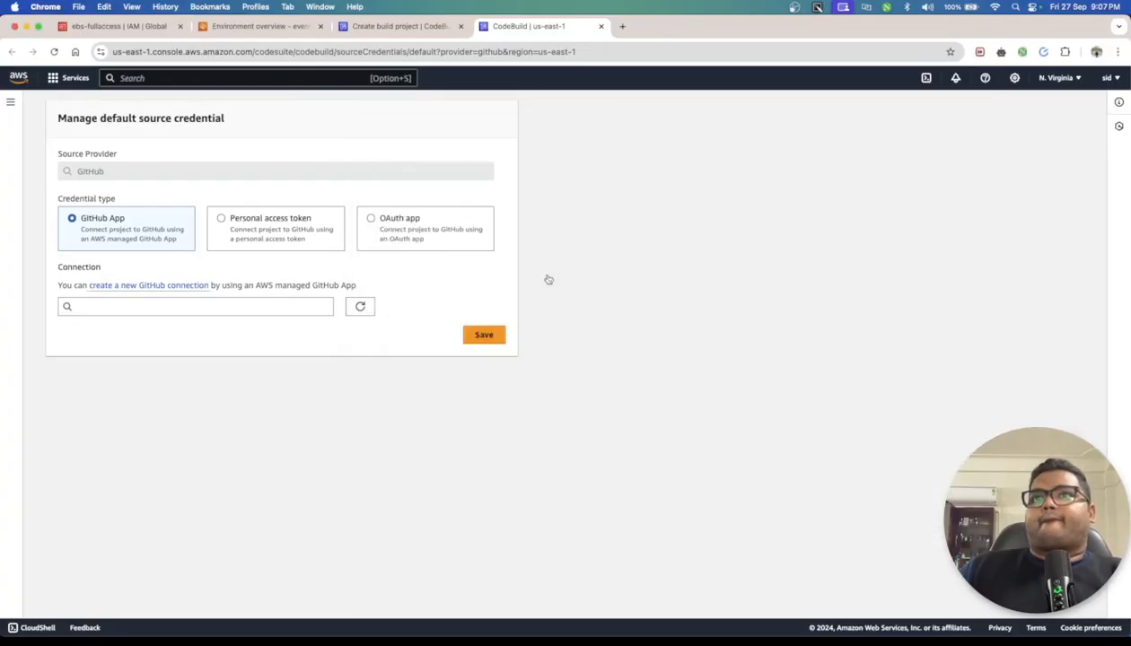
left_click(299, 308)
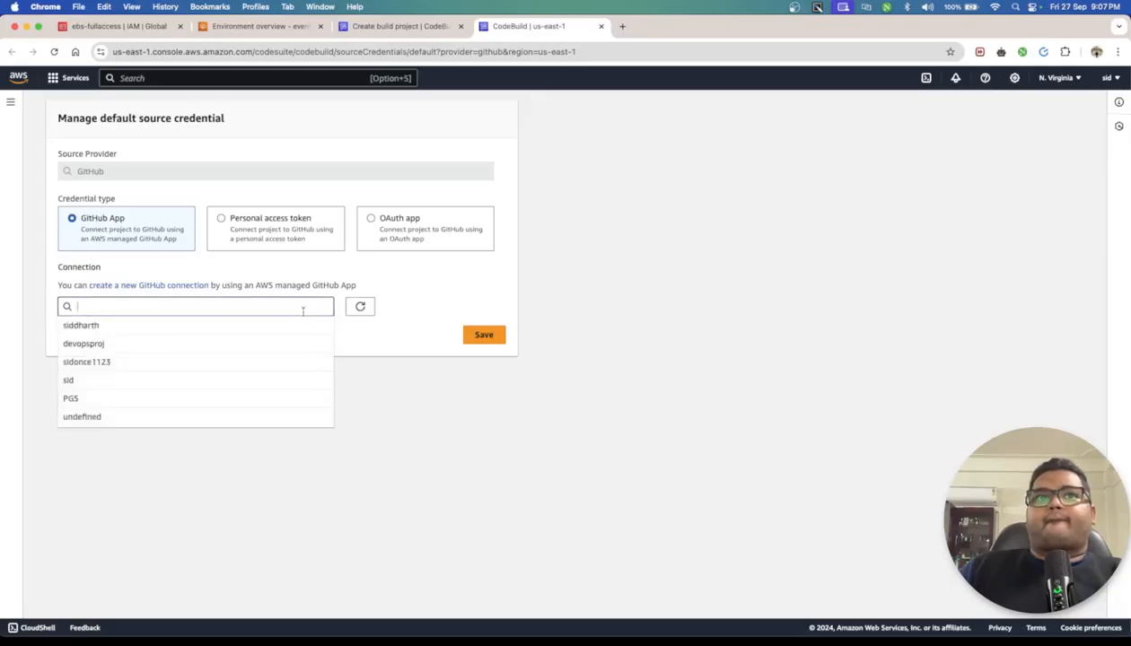
left_click(258, 333)
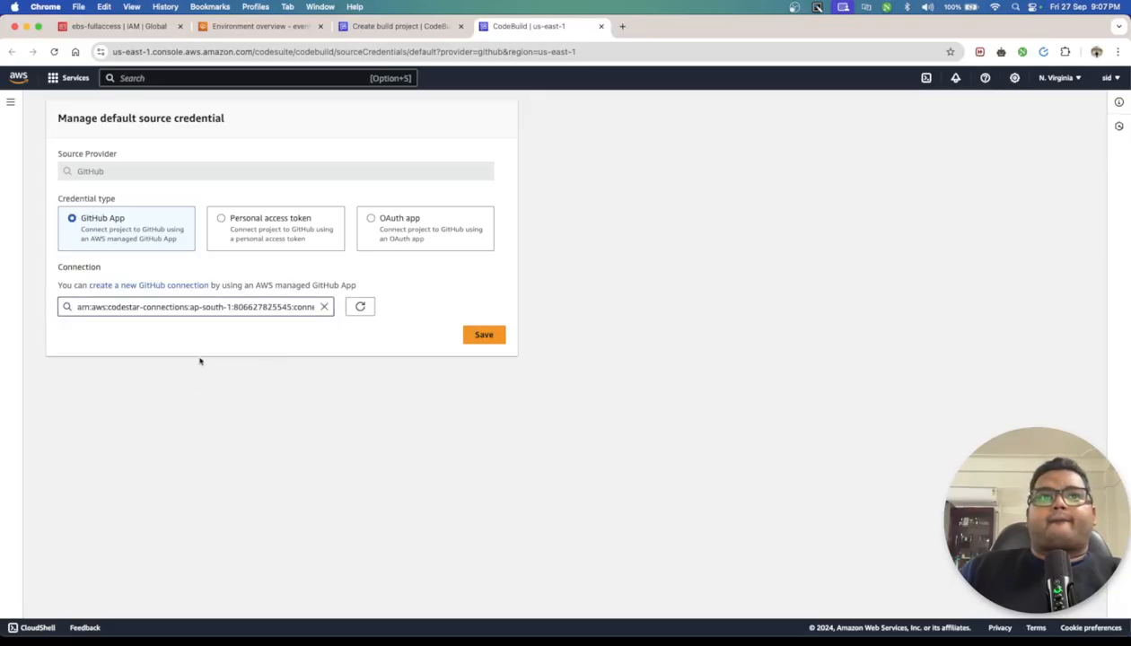
left_click(324, 307)
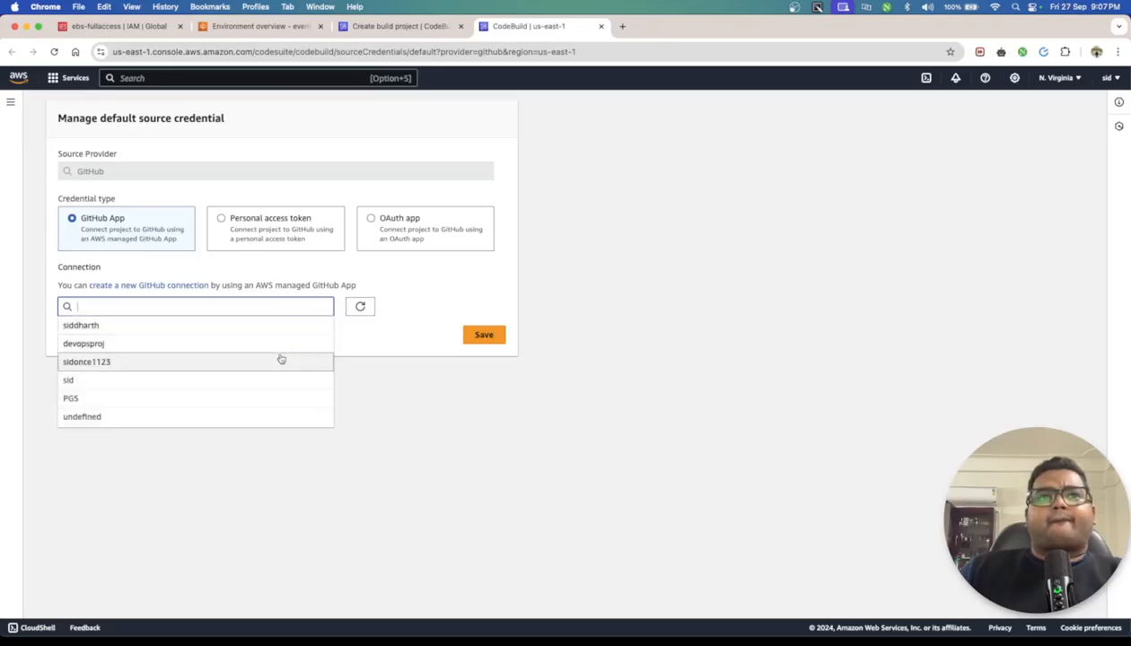
left_click(280, 360)
left_click(326, 306)
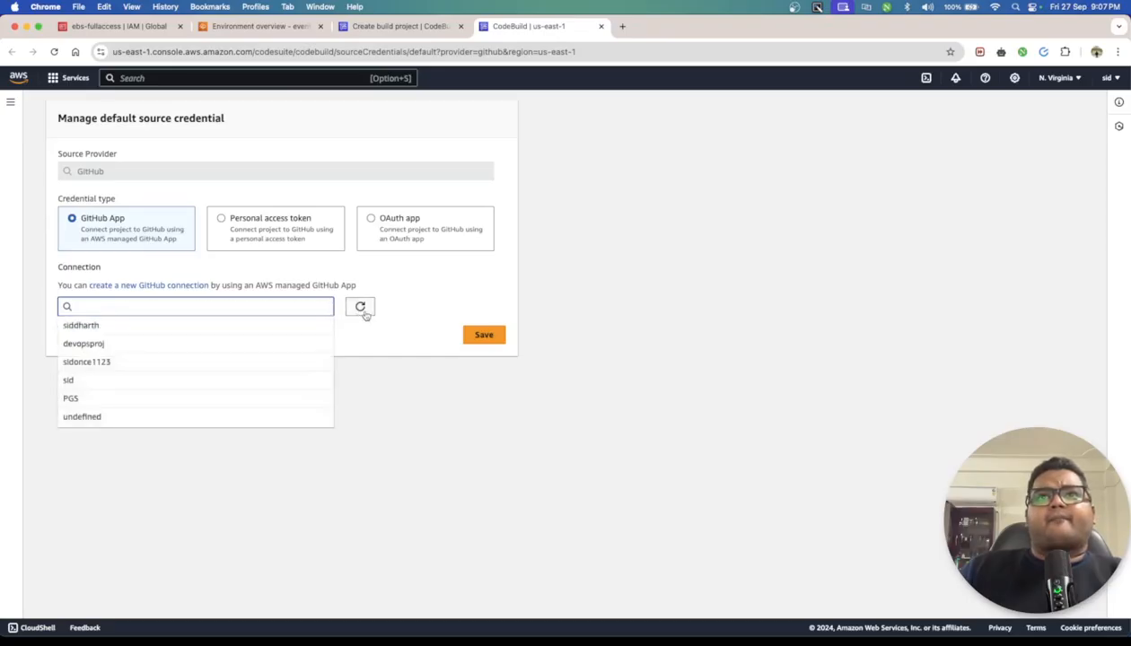
left_click(363, 312)
Start a new GitHub App connection named newconnection and connect it to GitHub
left_click(158, 286)
left_click(598, 312)
type("newconnection")
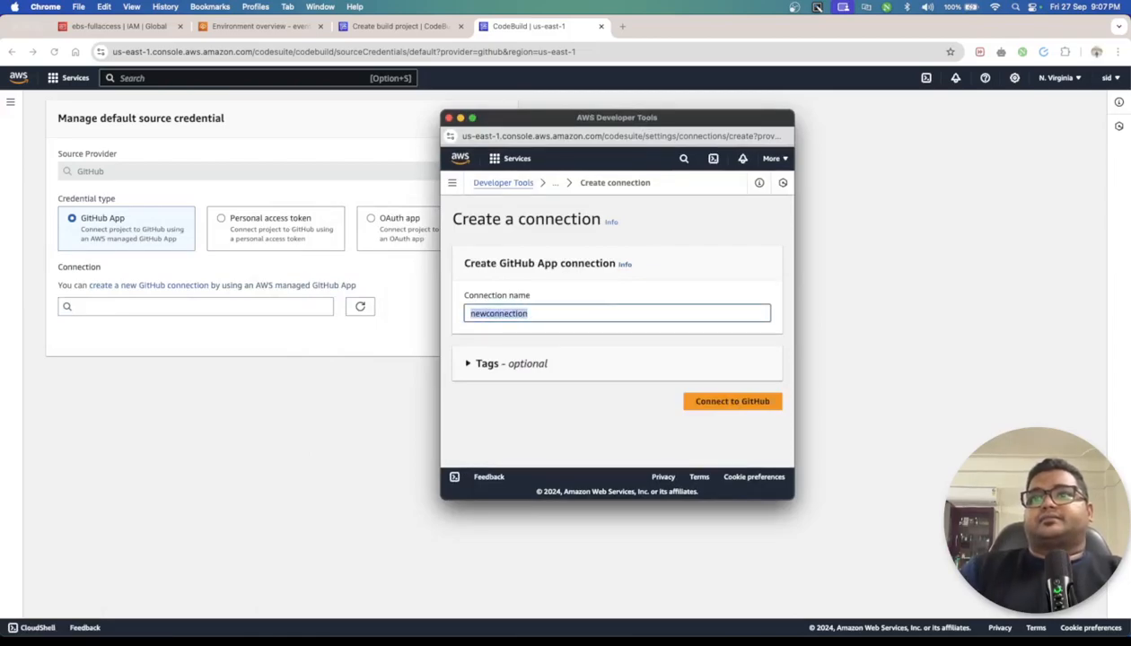
left_click(727, 401)
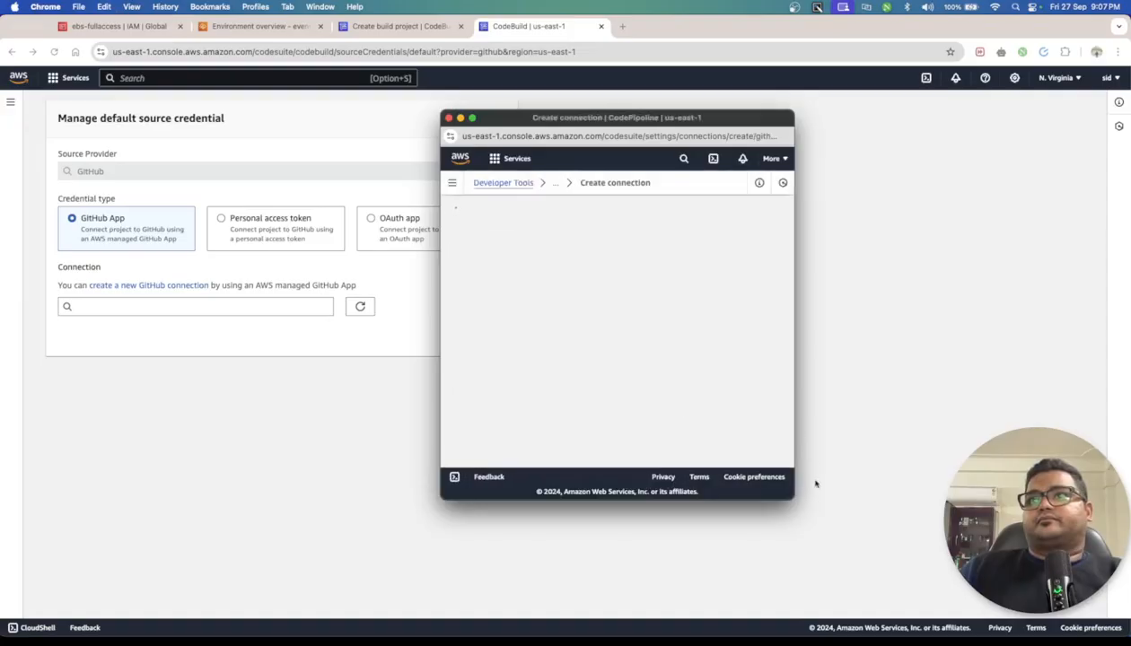
Finish newconnection with the existing GitHub app installation and save it as the default source credential
left_click_drag(798, 503, 976, 516)
left_click(656, 412)
scroll(862, 369, "down", 1)
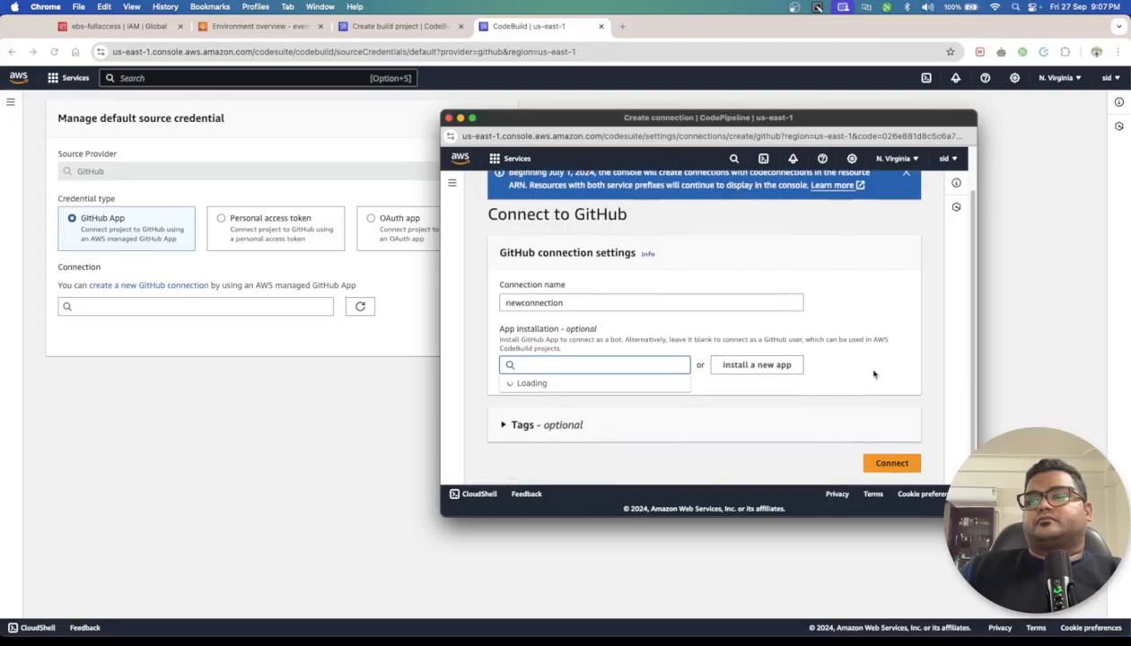
left_click(631, 383)
left_click(888, 463)
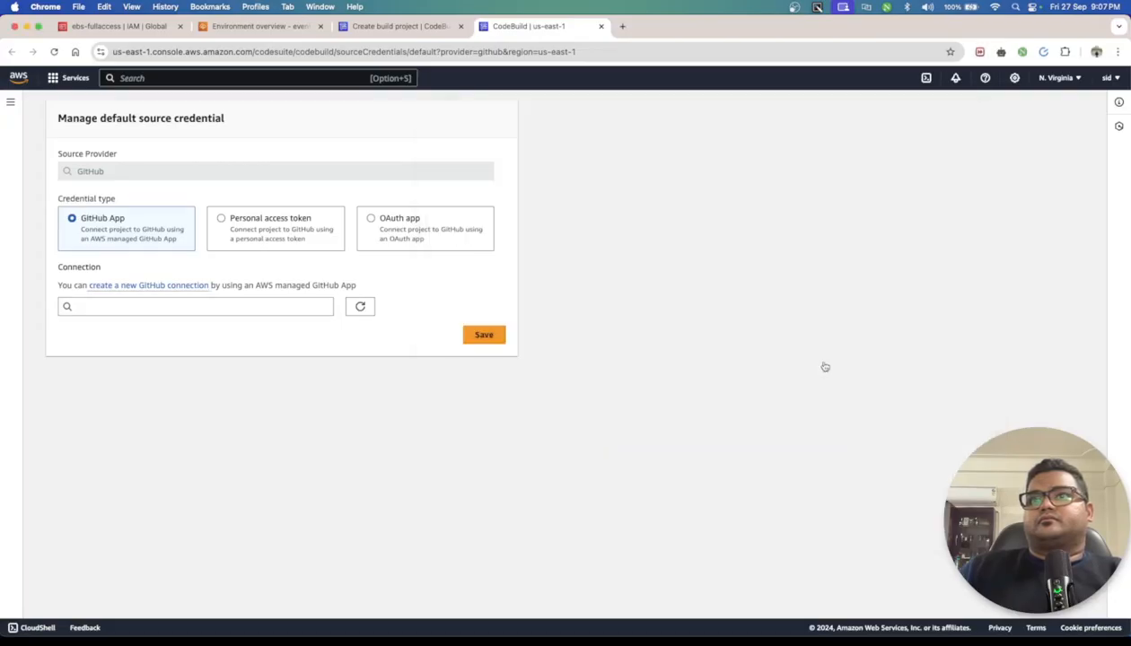
left_click(135, 381)
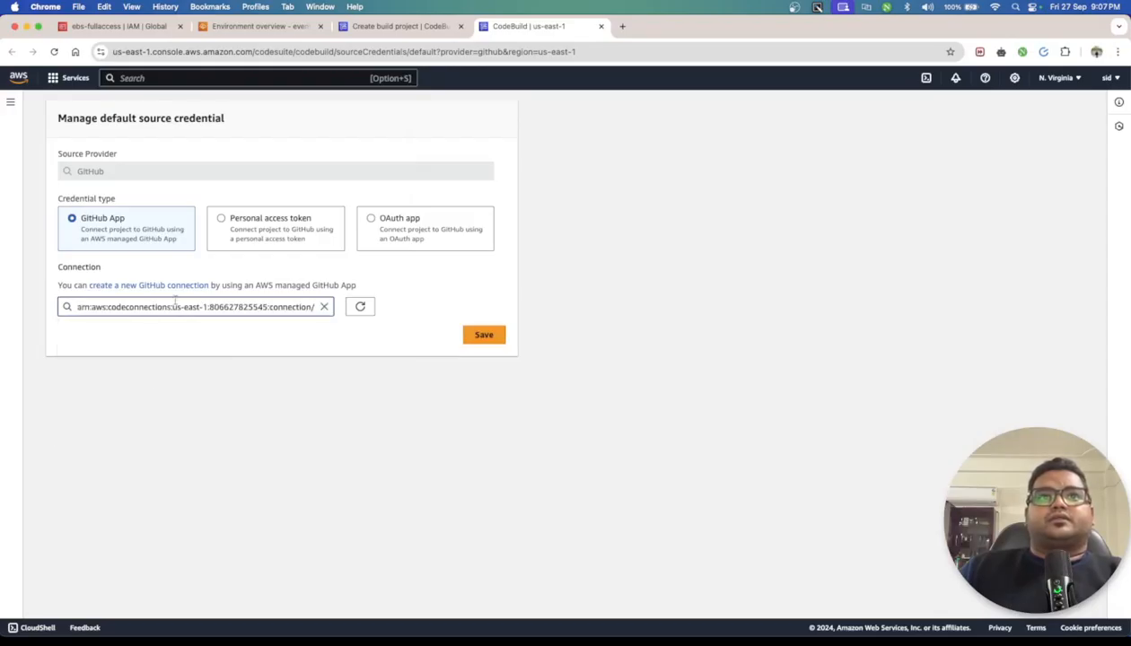
left_click(467, 341)
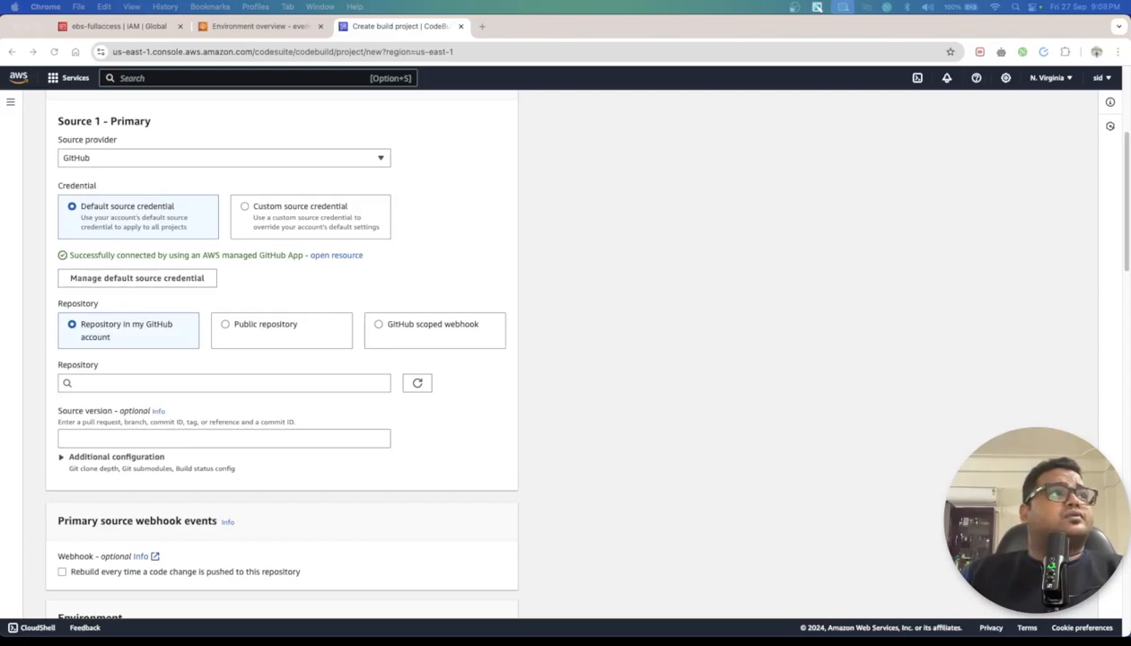
Bring the GitHub page into the main browser window, open the forked repository's root, and copy the repository name
left_click_drag(395, 628, 530, 36)
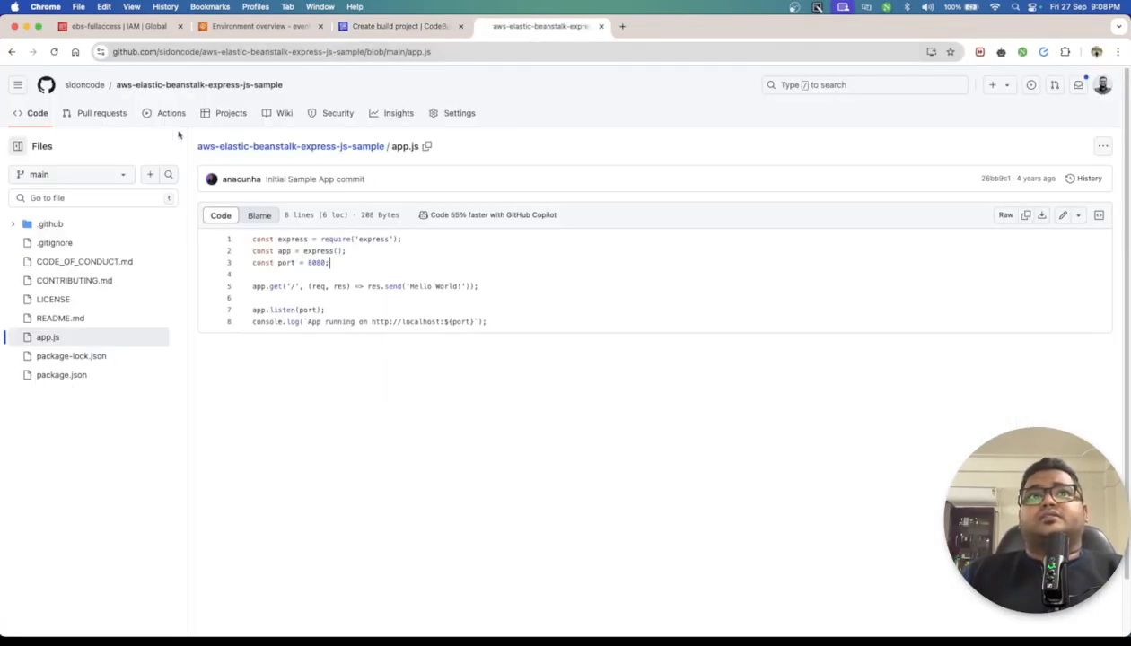
left_click(185, 90)
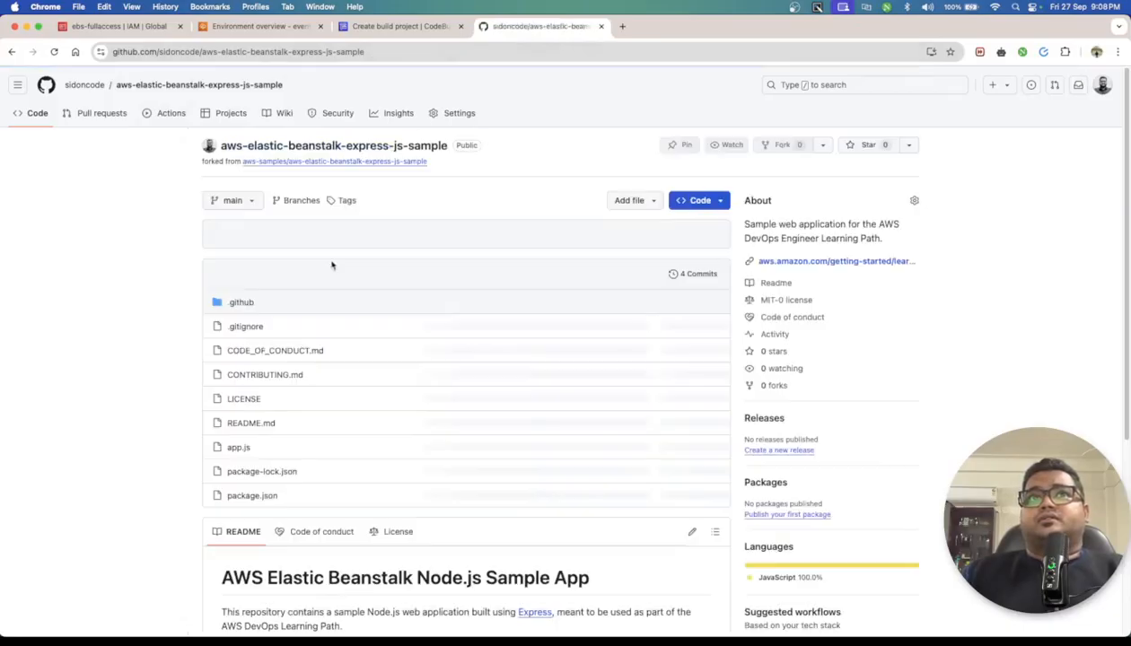
left_click_drag(320, 85, 117, 89)
key("cmd+c")
Set the build project's source repository to the forked aws-elastic-beanstalk-express-js-sample from the GitHub account
left_click(394, 27)
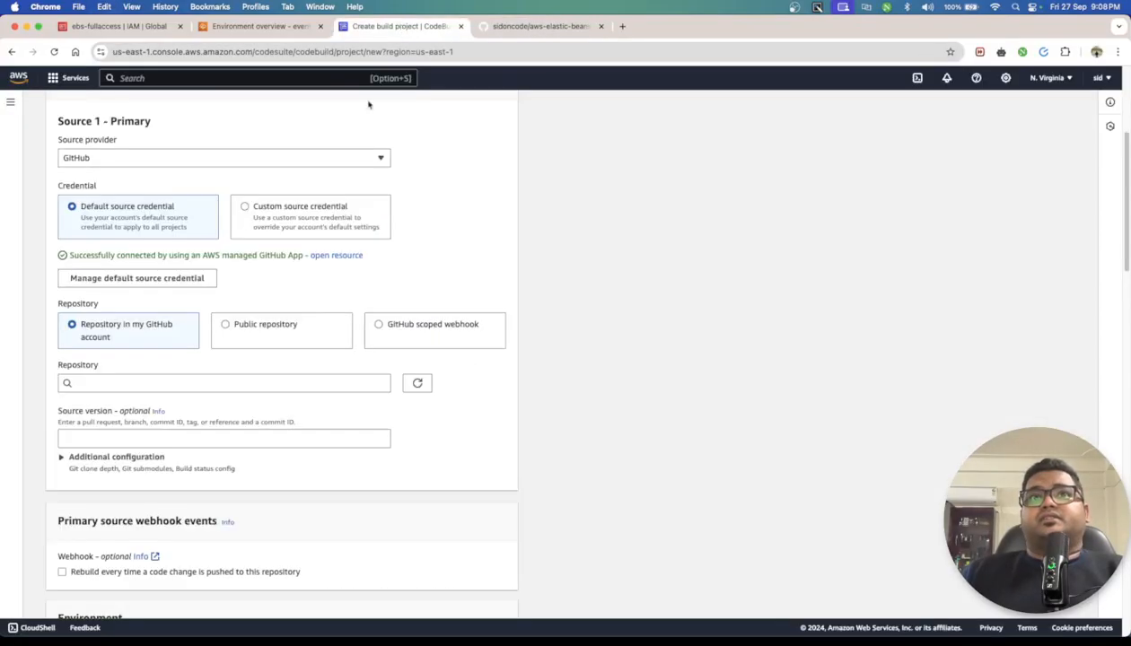
left_click(168, 377)
key("cmd+v")
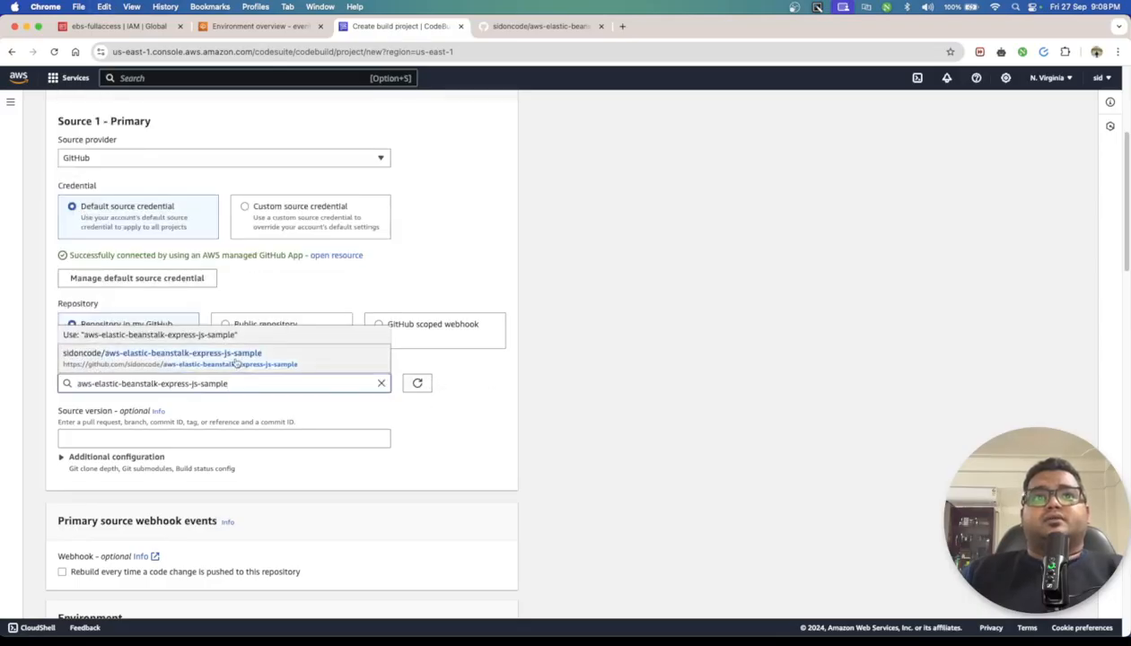
left_click(291, 362)
scroll(646, 353, "down", 1)
left_click(334, 438)
Review the build environment settings and set the image to aws/codebuild/amazonlinux2-aarch64-standard:3.0
scroll(600, 391, "down", 3)
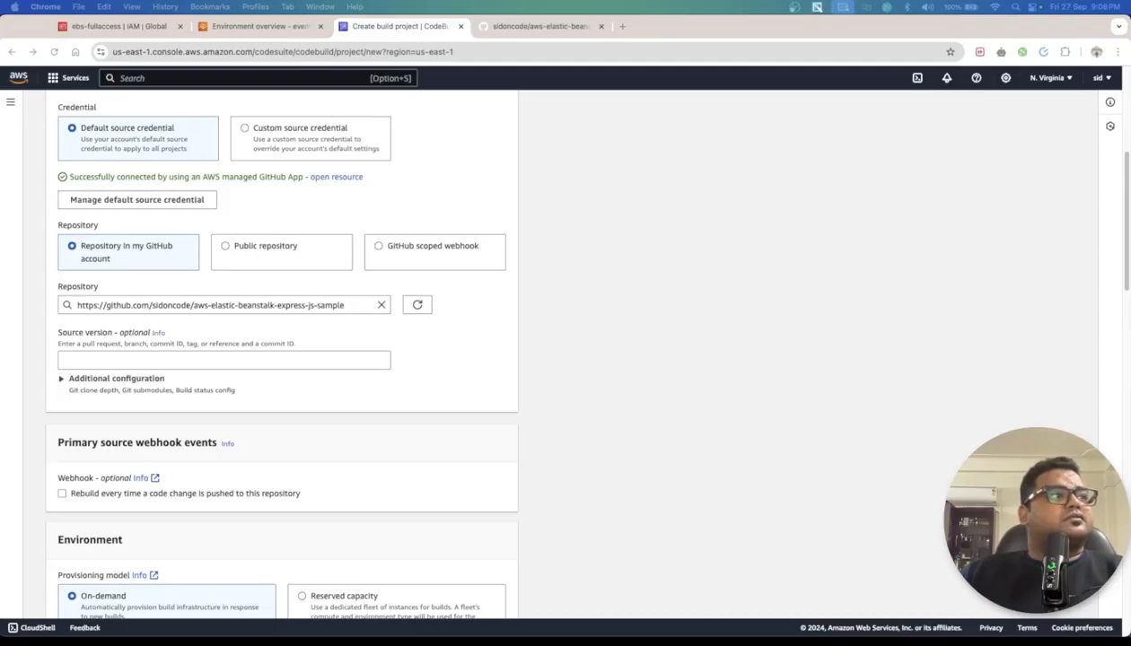
scroll(618, 339, "down", 5)
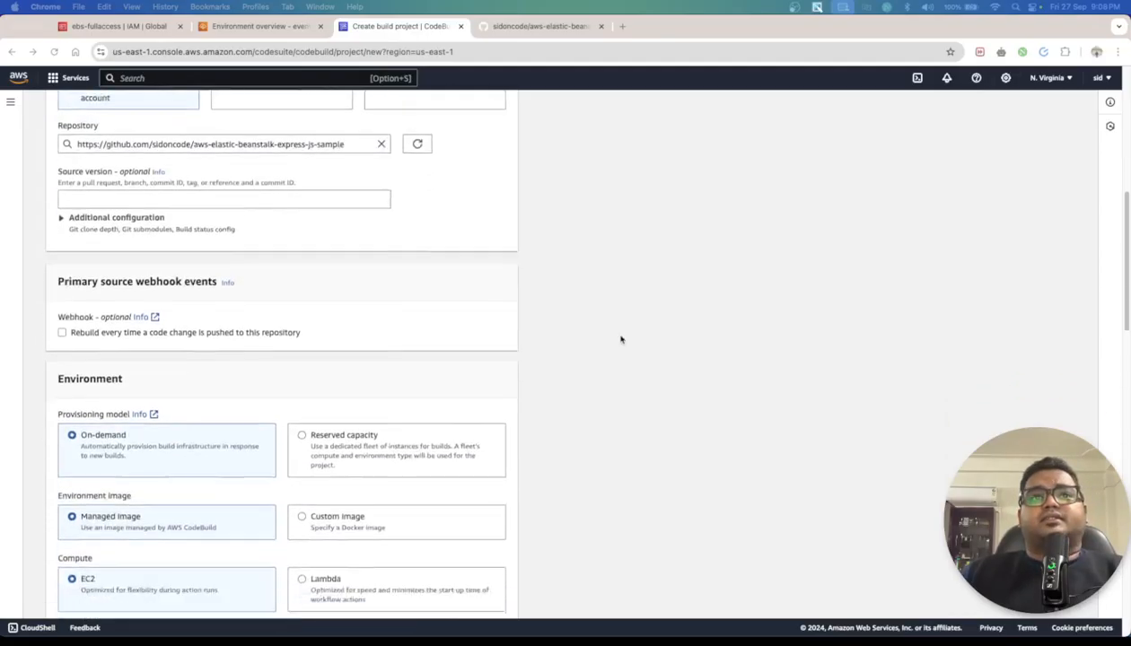
scroll(620, 339, "down", 4)
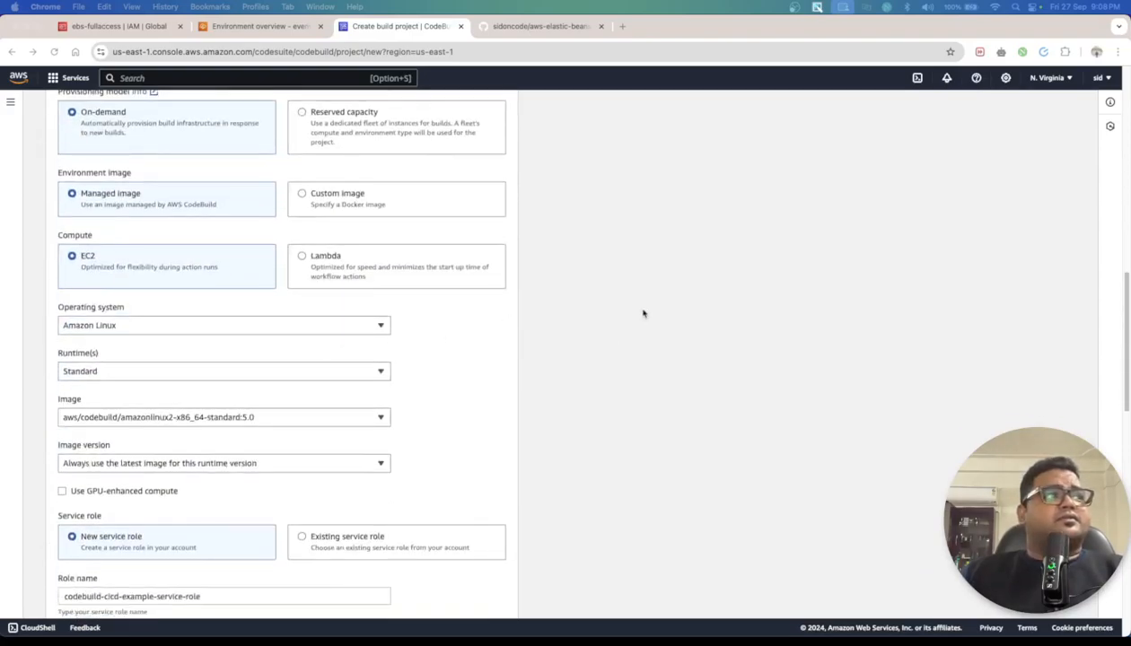
scroll(643, 314, "up", 2)
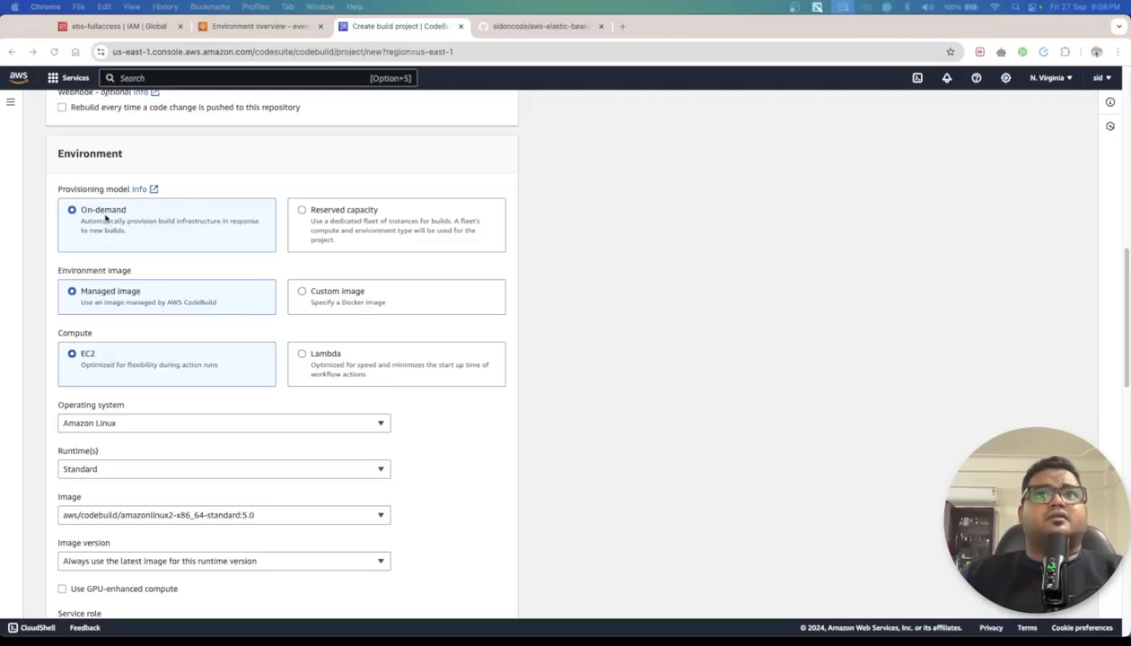
scroll(291, 391, "down", 3)
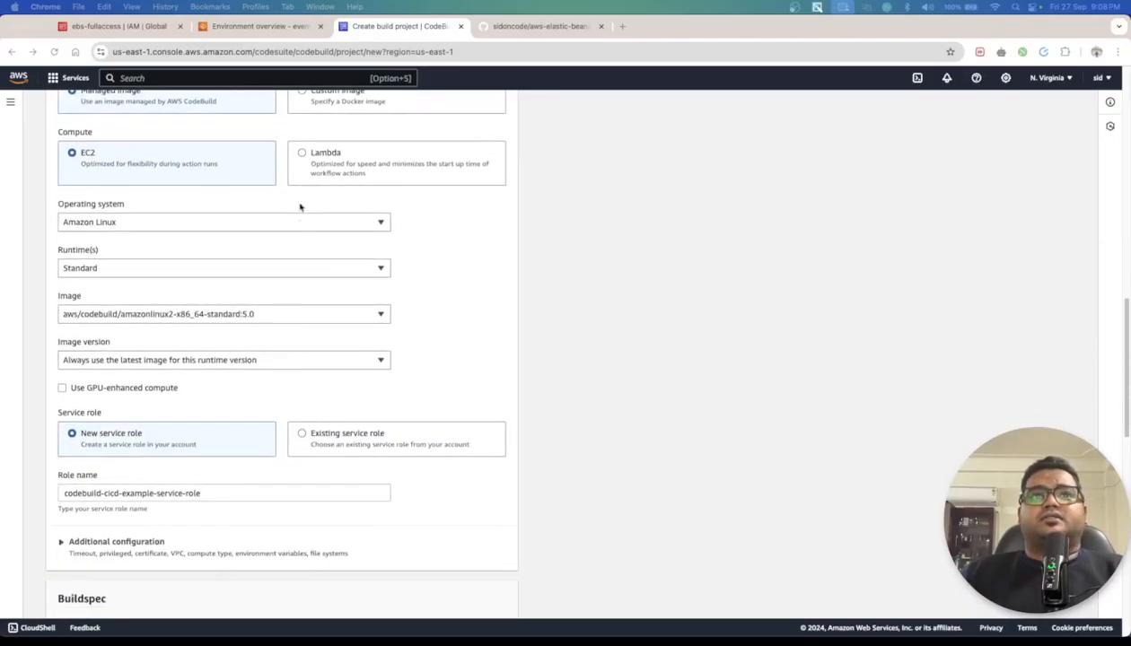
left_click(307, 274)
left_click(374, 225)
left_click(377, 314)
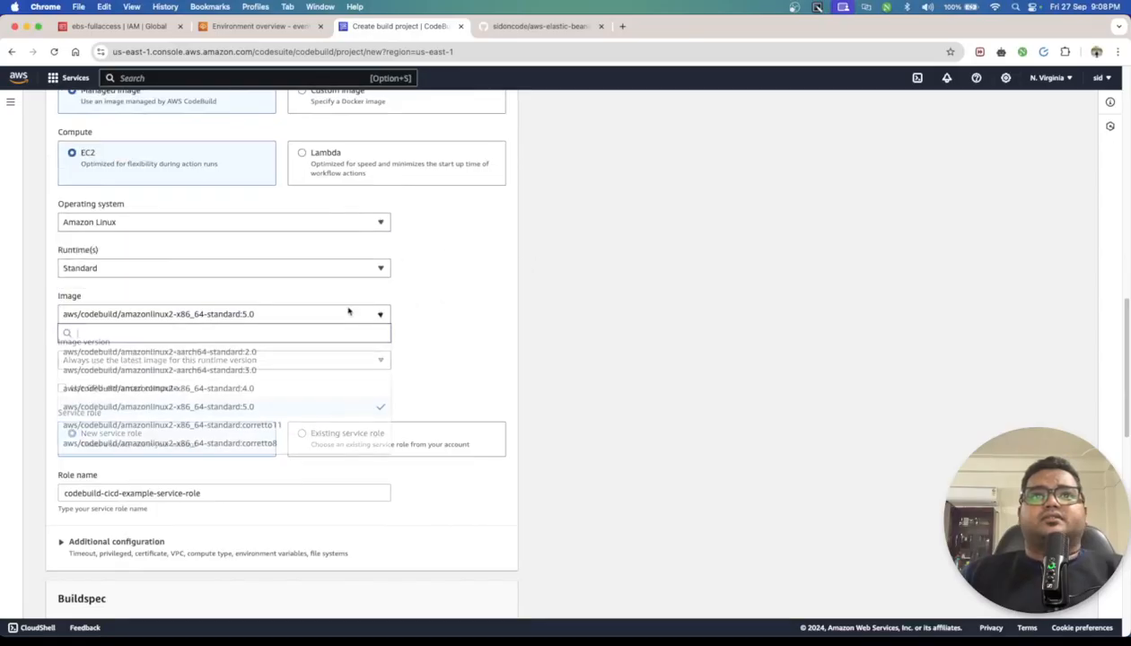
left_click(335, 371)
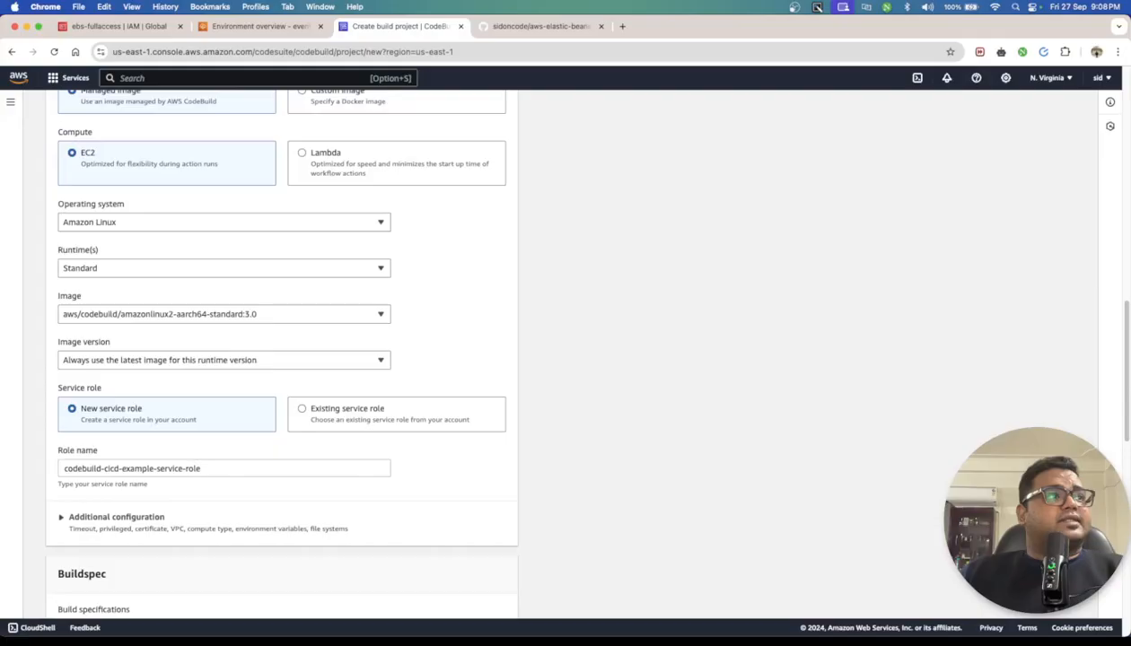
scroll(529, 341, "down", 3)
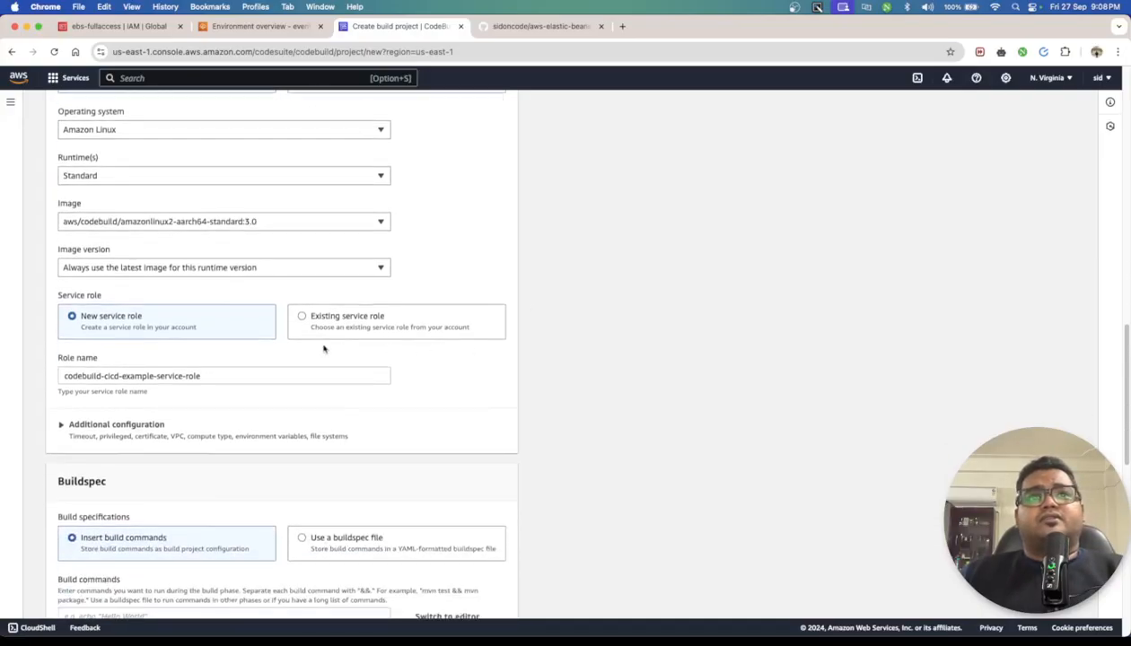
left_click(149, 376)
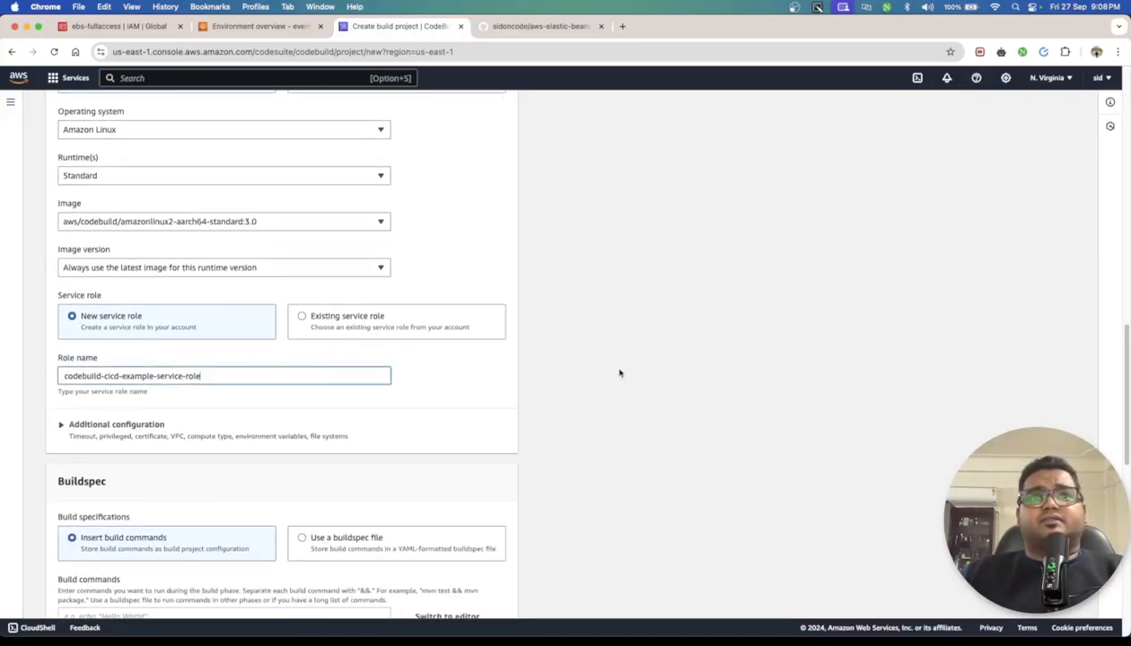
Switch the build commands to the editor and replace them with a version 0.2 buildspec that runs npm i --save and outputs '**/*' as artifacts
scroll(546, 359, "down", 5)
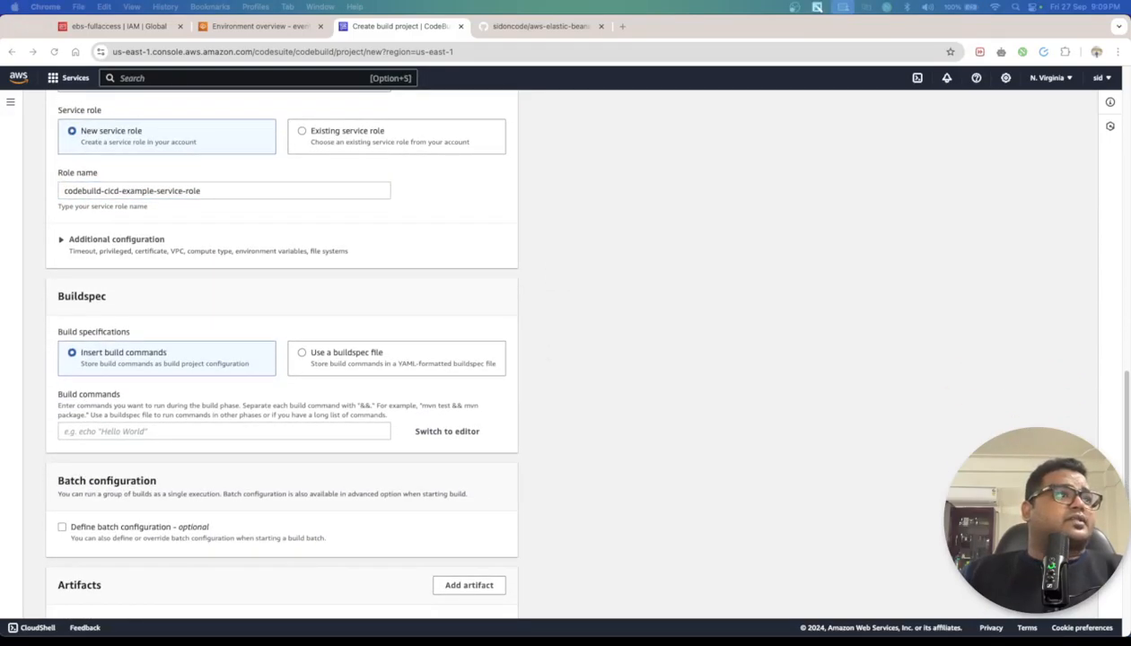
left_click(205, 432)
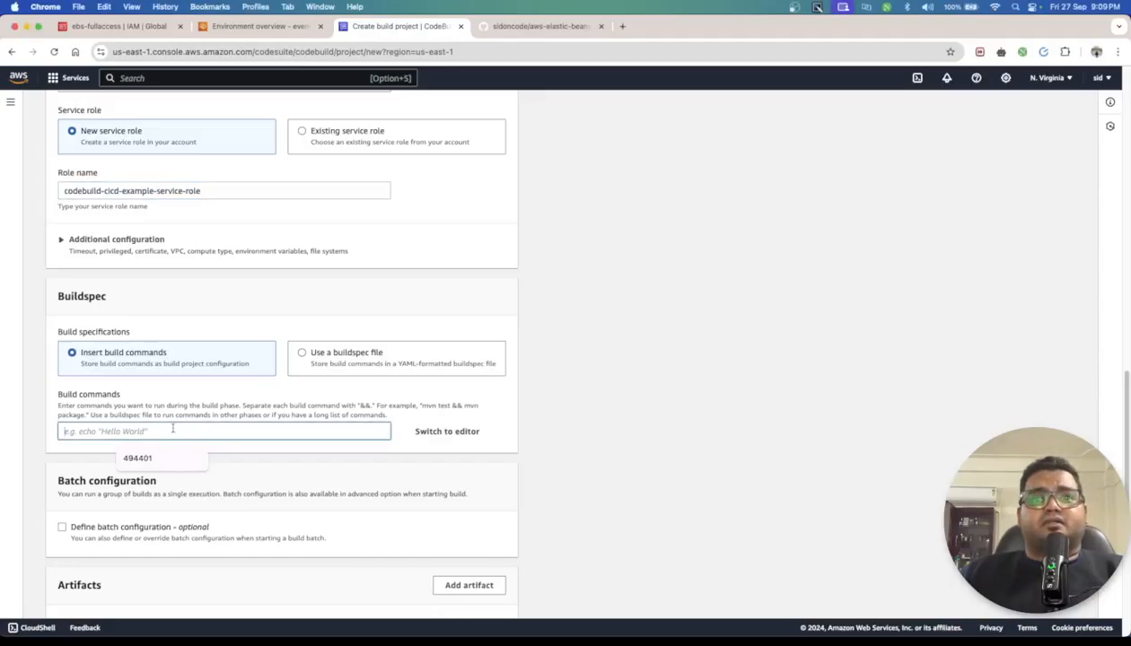
key("super+v")
left_click(461, 433)
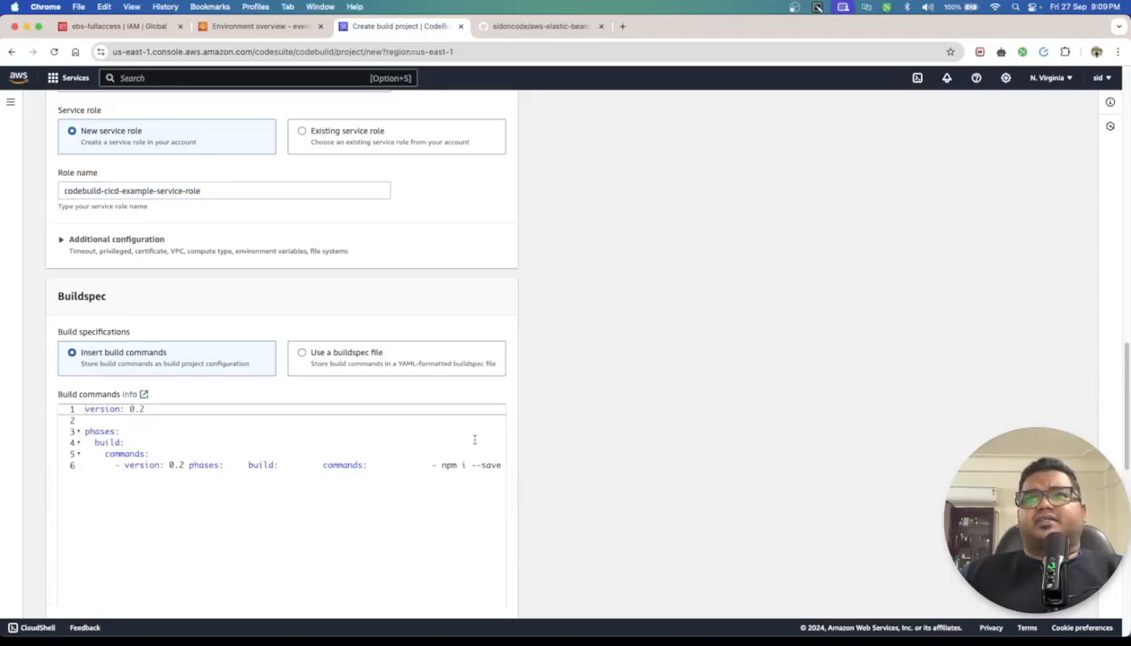
left_click_drag(219, 416, 222, 458)
left_click(206, 470)
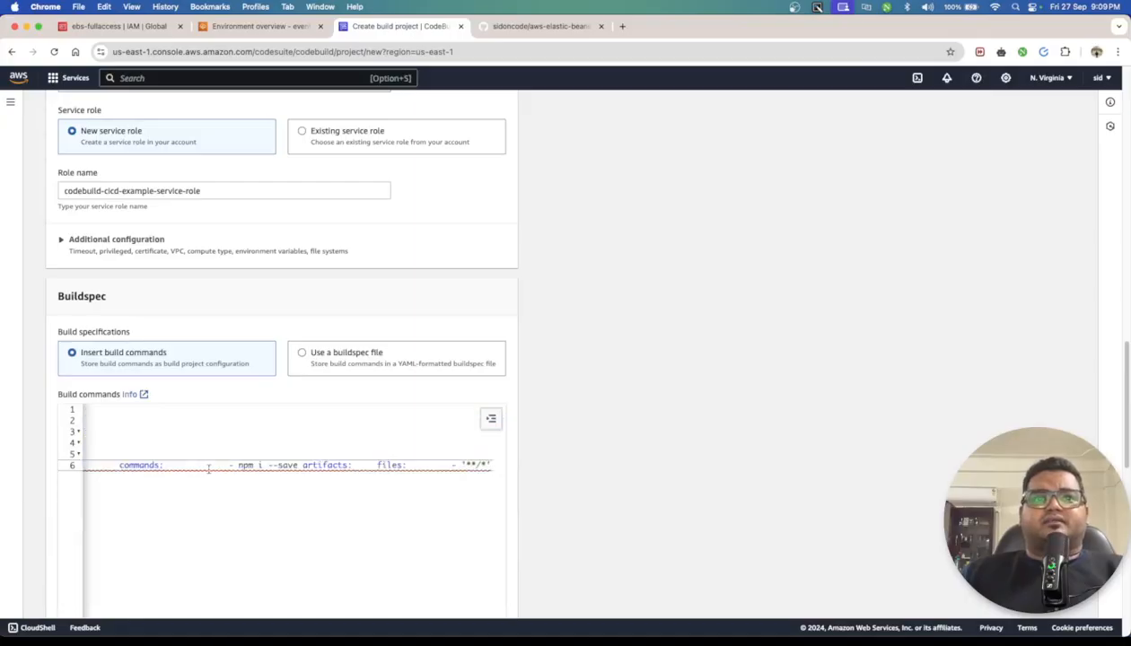
key("super+a")
type("version: 0.2 phases:     build:         commands:             - npm i --save artifacts:     files:         - '**/*'")
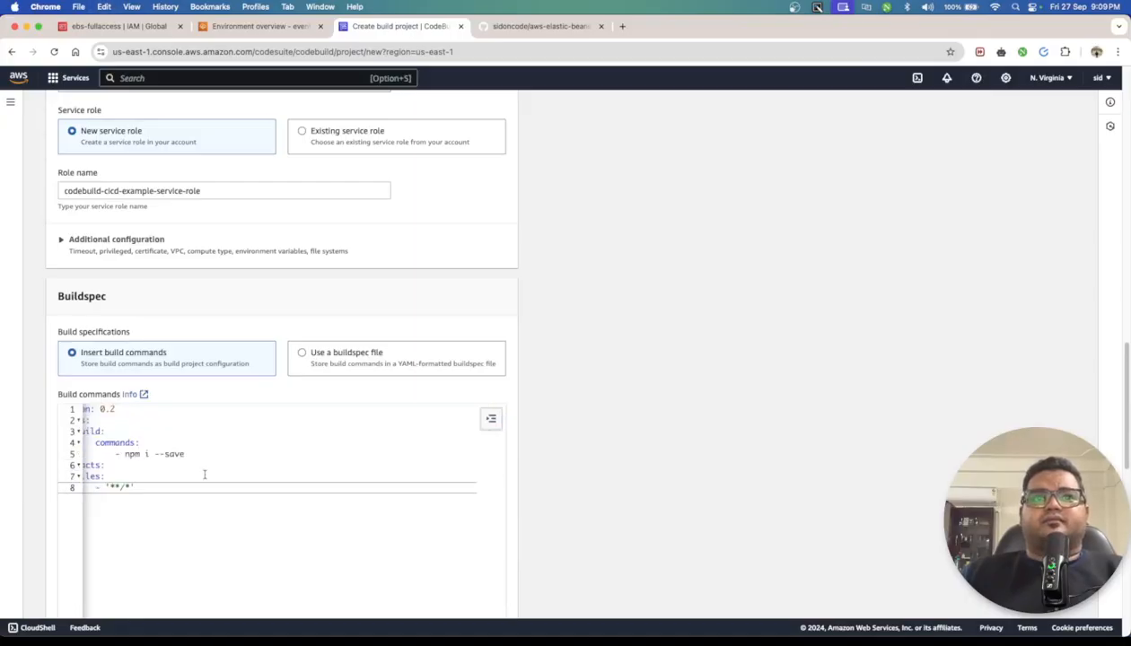
Check the pasted buildspec, keep no artifacts and CloudWatch logs with the default group name, and create the build project
scroll(205, 474, "down", 3)
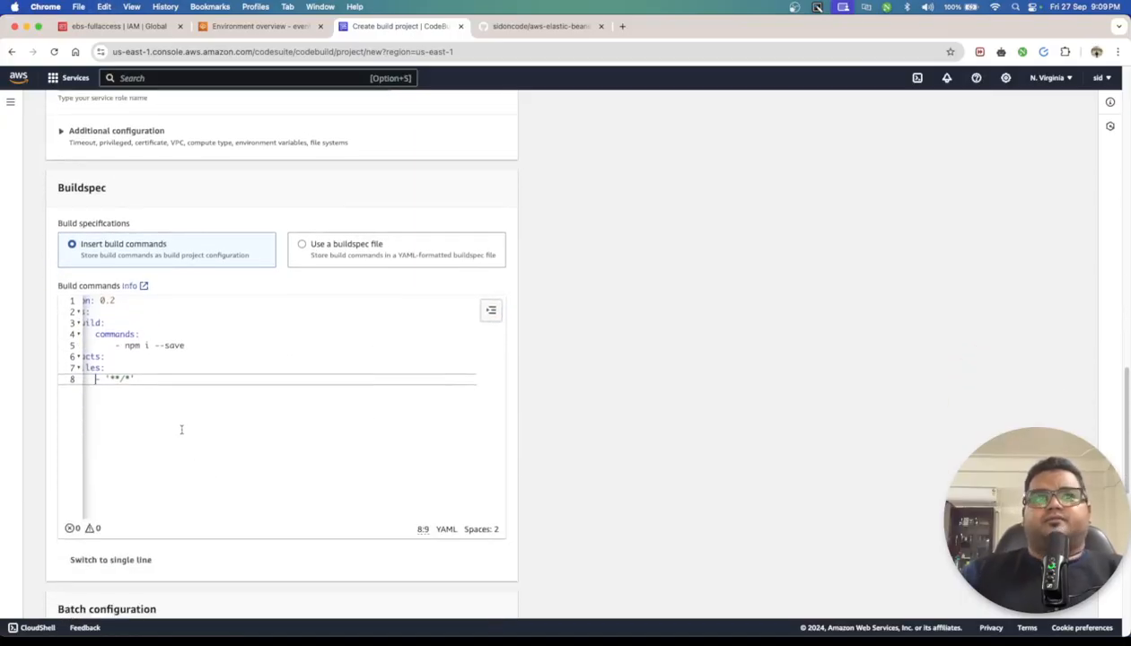
key("Up")
left_click(293, 385)
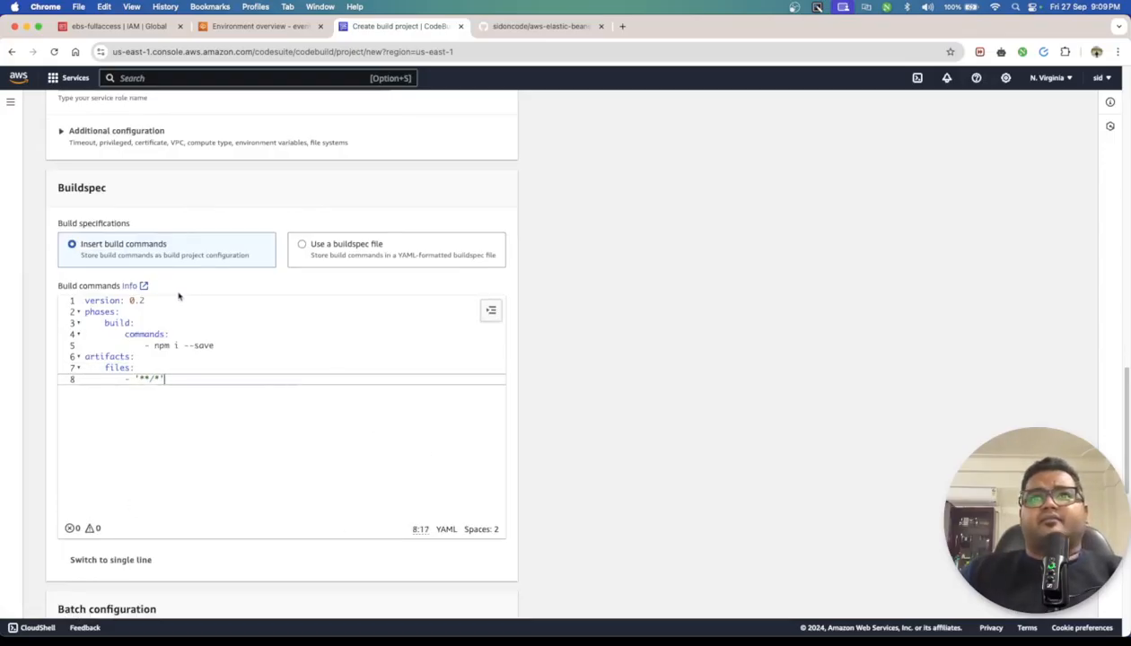
scroll(421, 350, "down", 4)
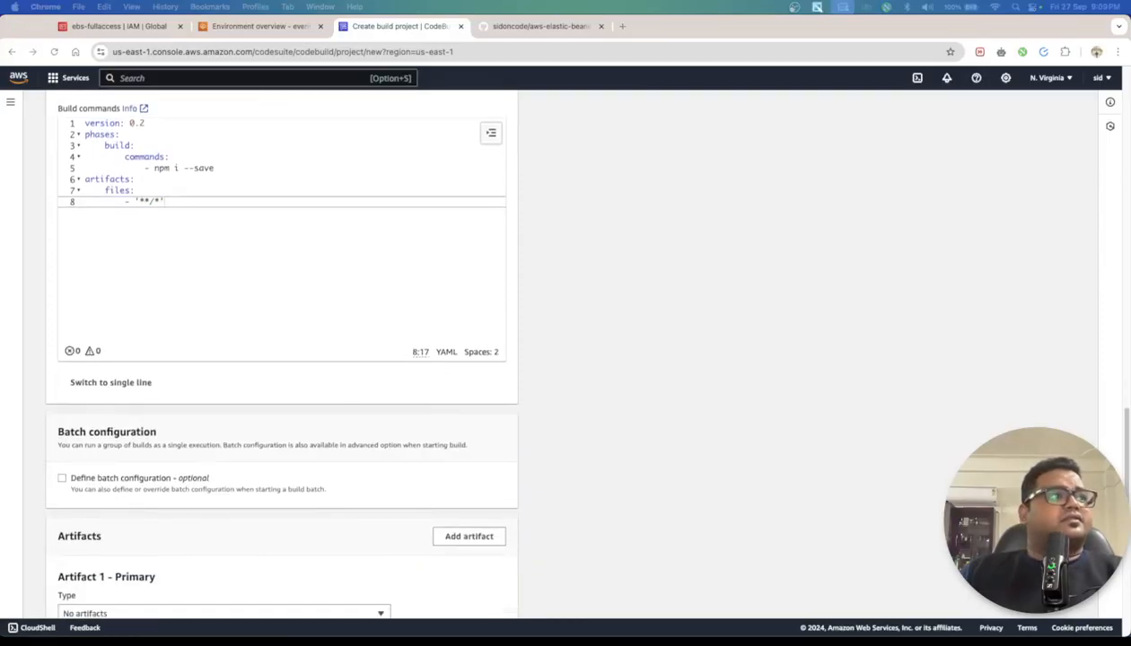
scroll(546, 454, "down", 9)
scroll(547, 454, "up", 8)
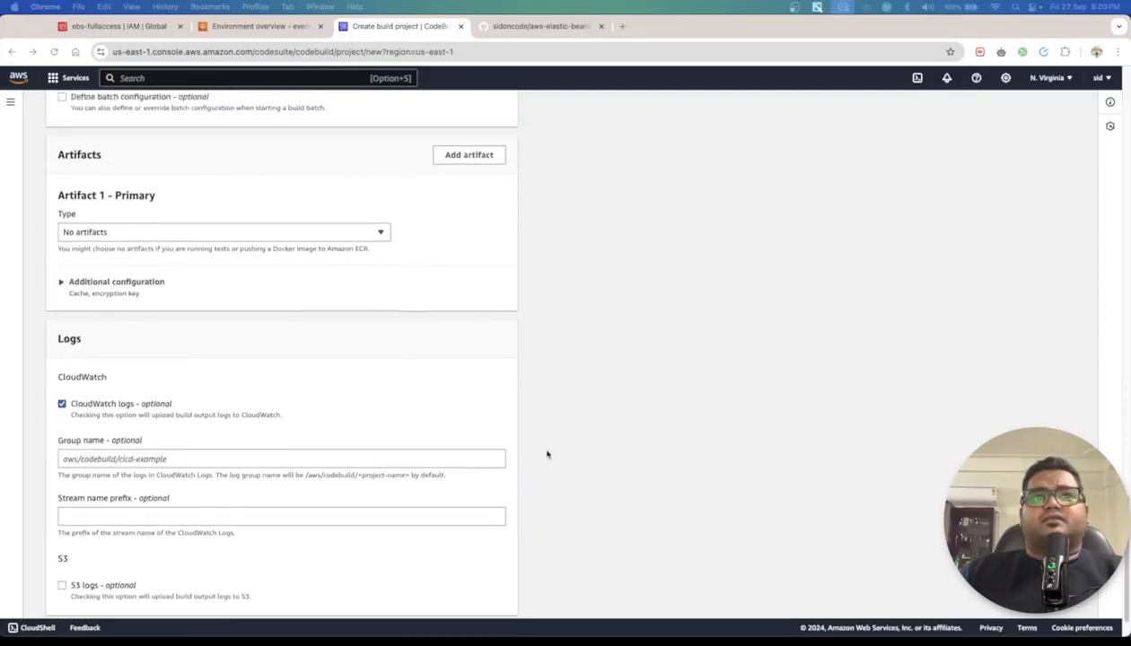
scroll(547, 454, "down", 9)
left_click(126, 404)
left_click(179, 402)
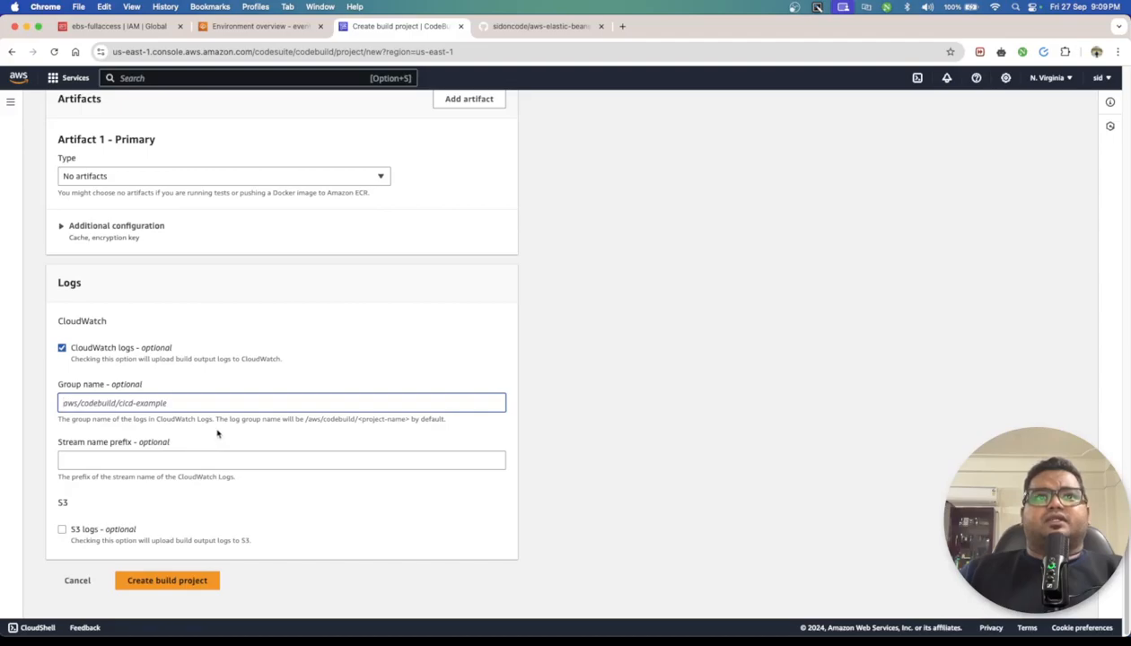
left_click(170, 581)
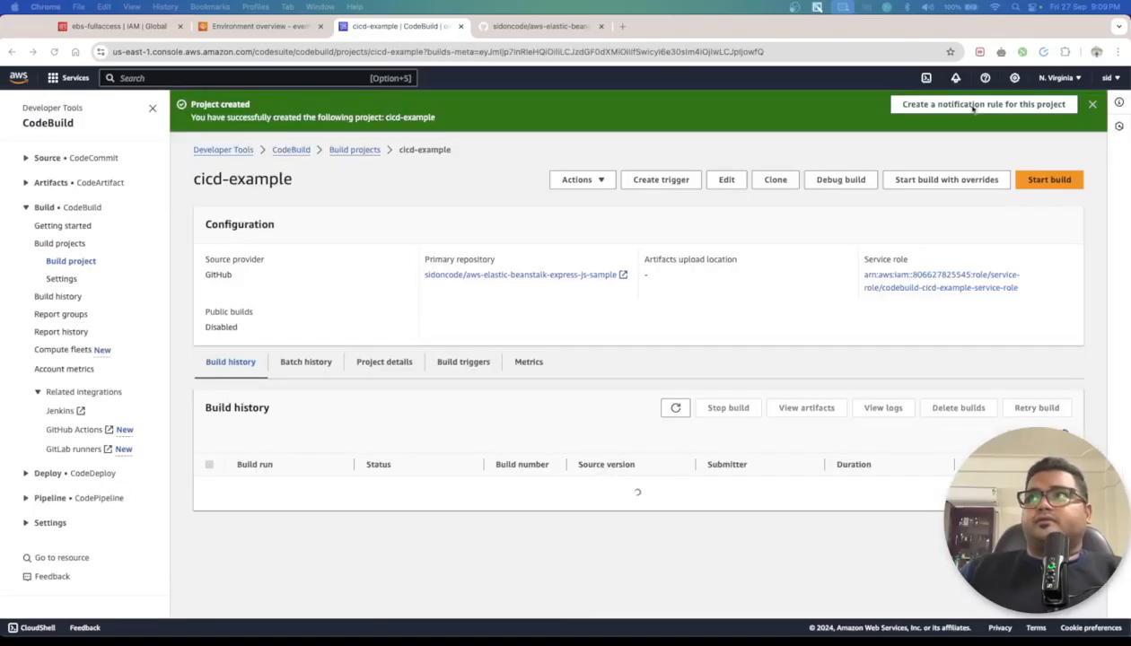
Start a build of the cicd-example project
left_click(1117, 51)
left_click(1087, 269)
left_click(1087, 269)
left_click(718, 252)
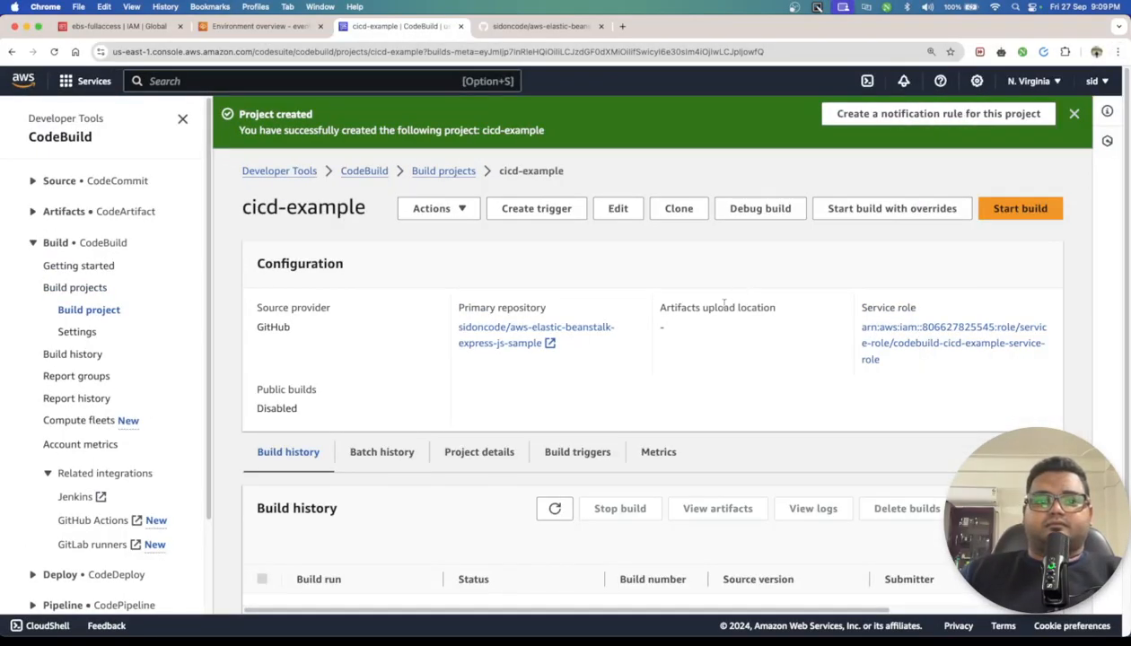
scroll(626, 369, "down", 3)
scroll(614, 424, "up", 3)
scroll(614, 422, "down", 3)
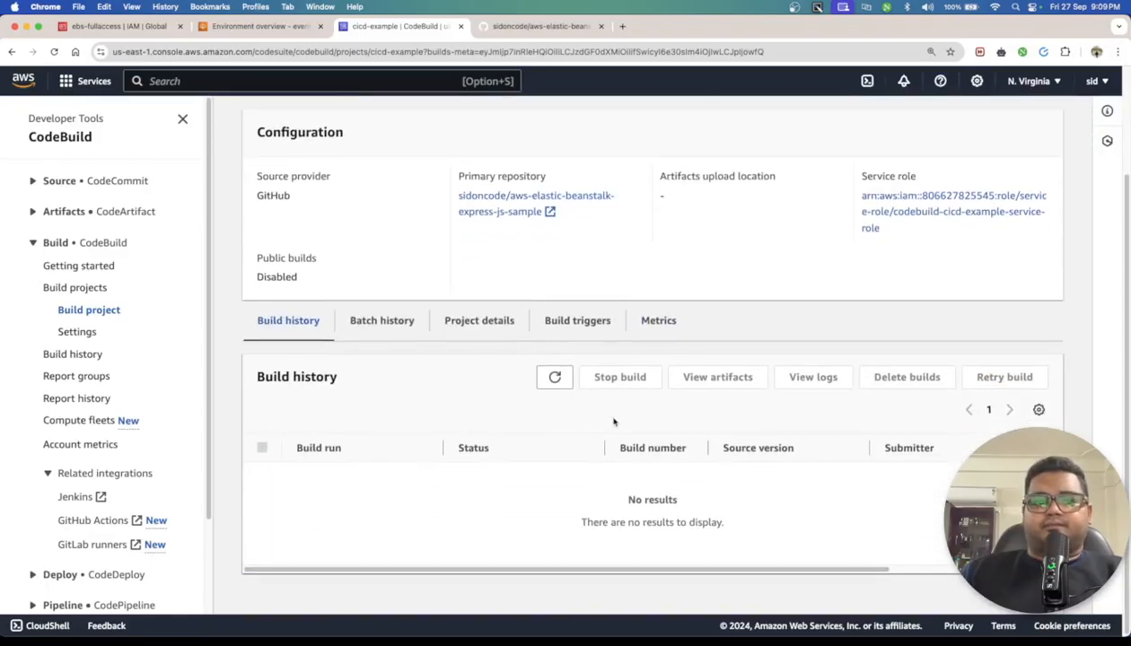
scroll(614, 422, "up", 3)
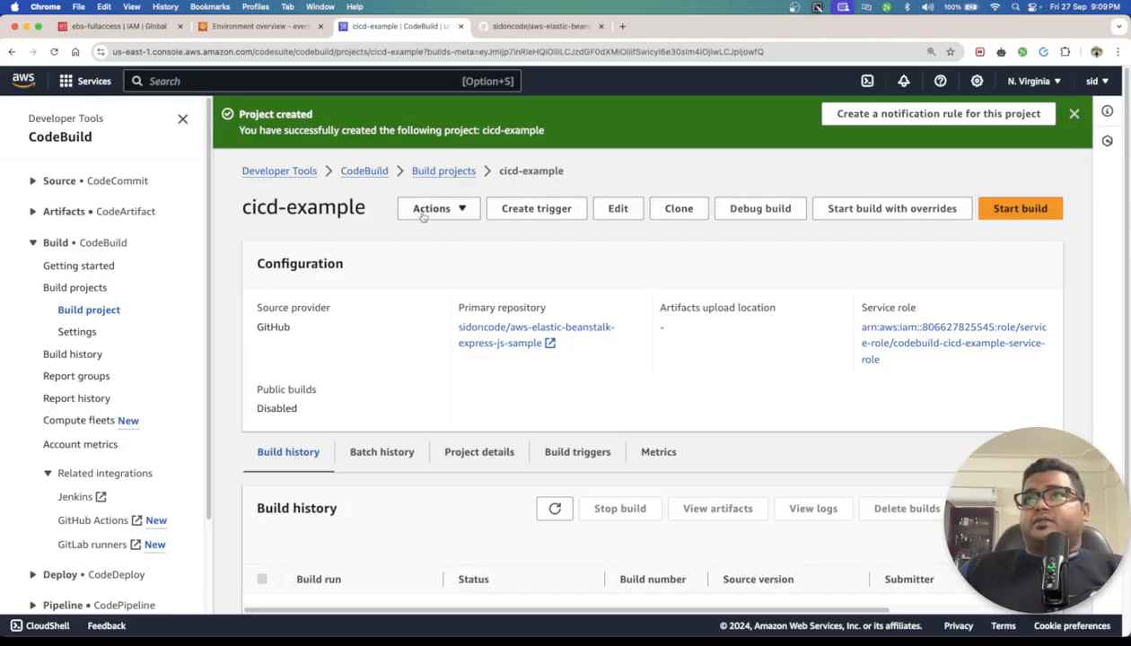
scroll(577, 513, "down", 3)
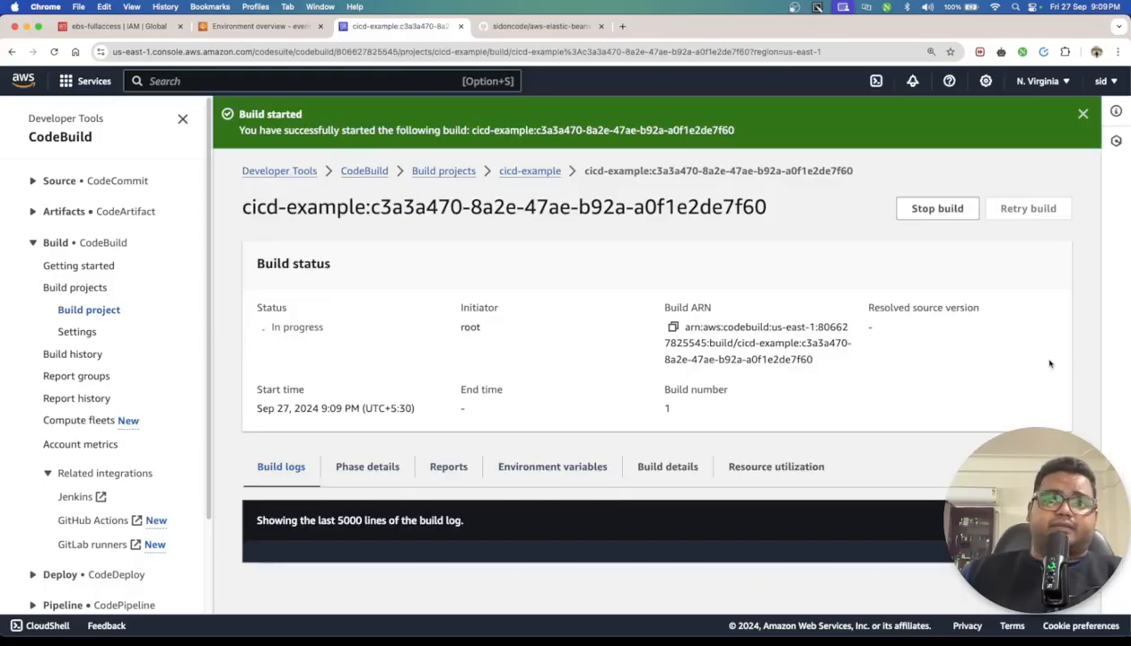
Tail the running build's logs until the build completes, and close the log view
left_click(1016, 520)
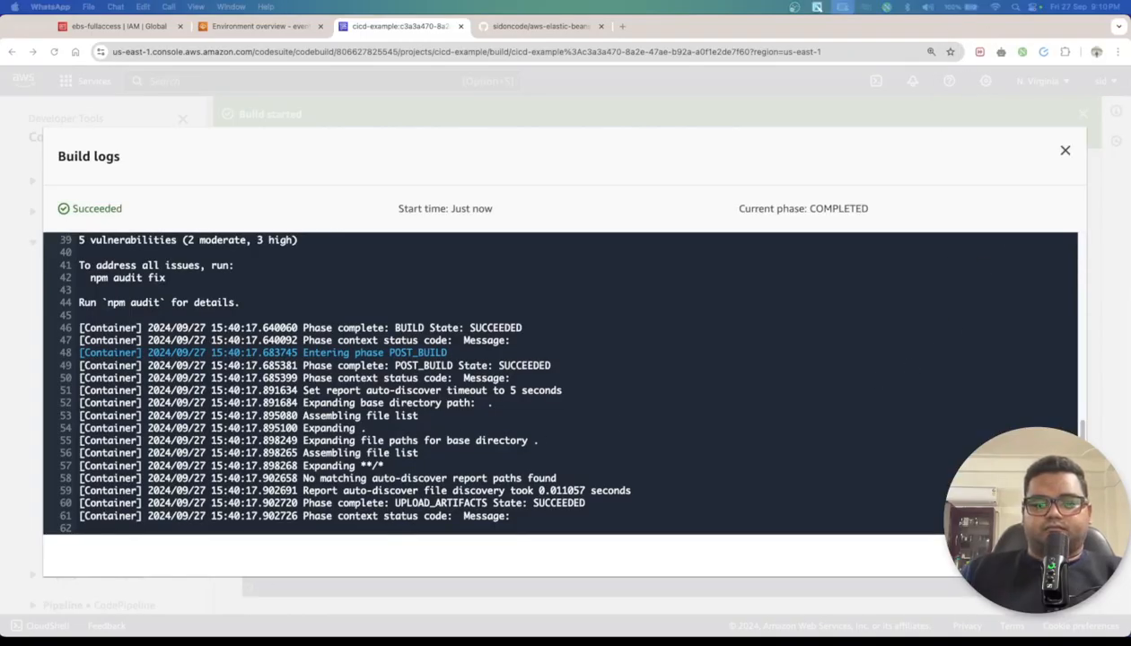
key("super+Tab")
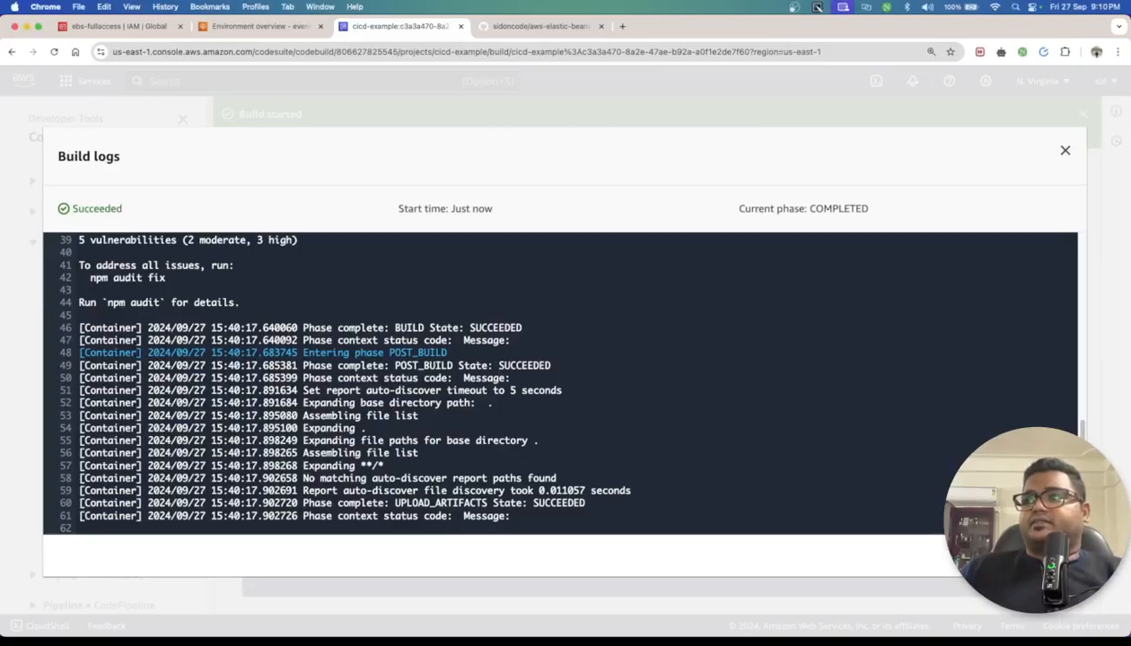
key("Escape")
Examine the build's status and read through its log from the source download to the artifact upload phase
left_click_drag(271, 327, 328, 329)
scroll(428, 377, "down", 5)
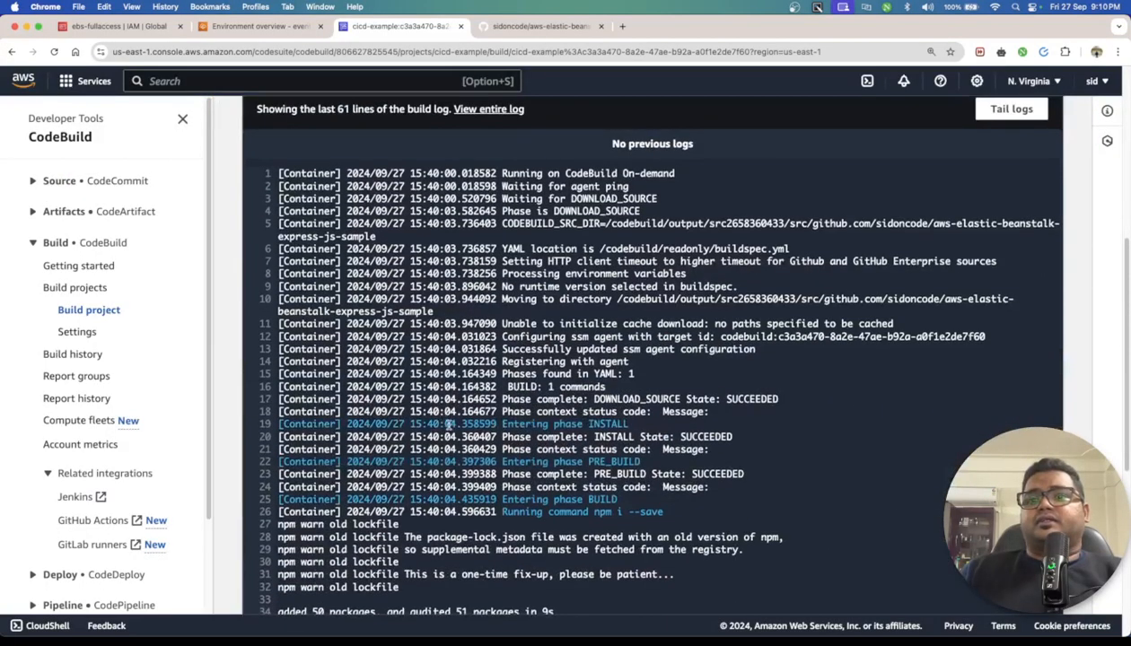
left_click_drag(341, 190, 565, 414)
scroll(559, 509, "down", 2)
left_click_drag(559, 518, 455, 255)
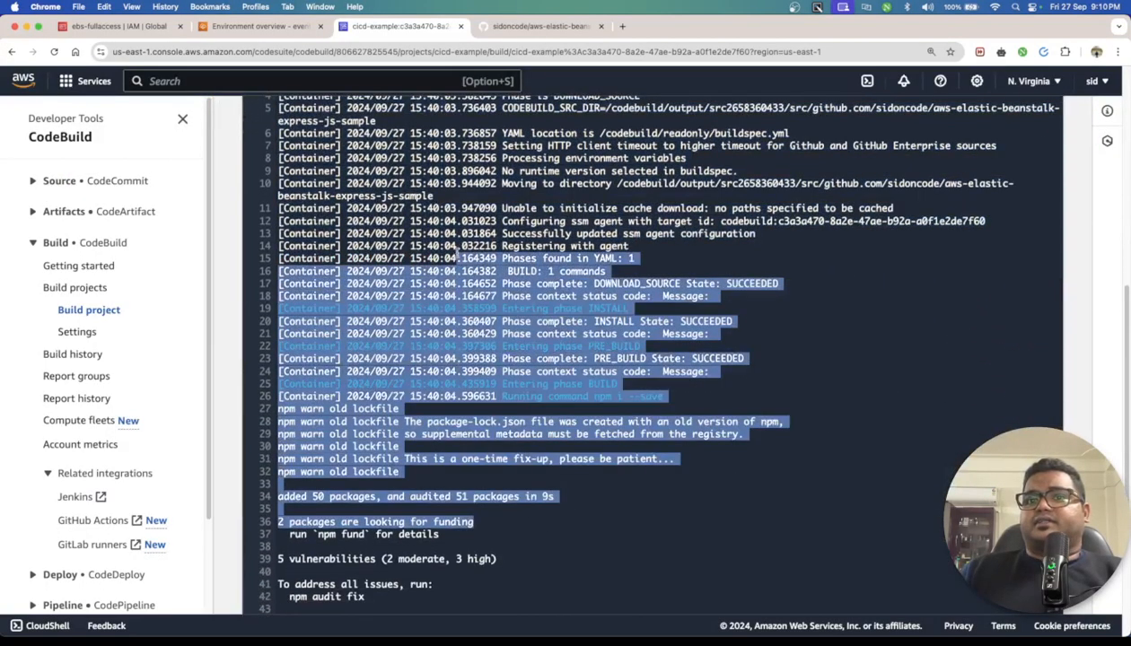
scroll(421, 386, "down", 3)
left_click_drag(416, 481, 422, 232)
scroll(538, 386, "down", 1)
left_click_drag(590, 452, 575, 219)
left_click_drag(790, 441, 691, 318)
left_click(650, 247)
scroll(669, 360, "up", 7)
scroll(680, 365, "up", 2)
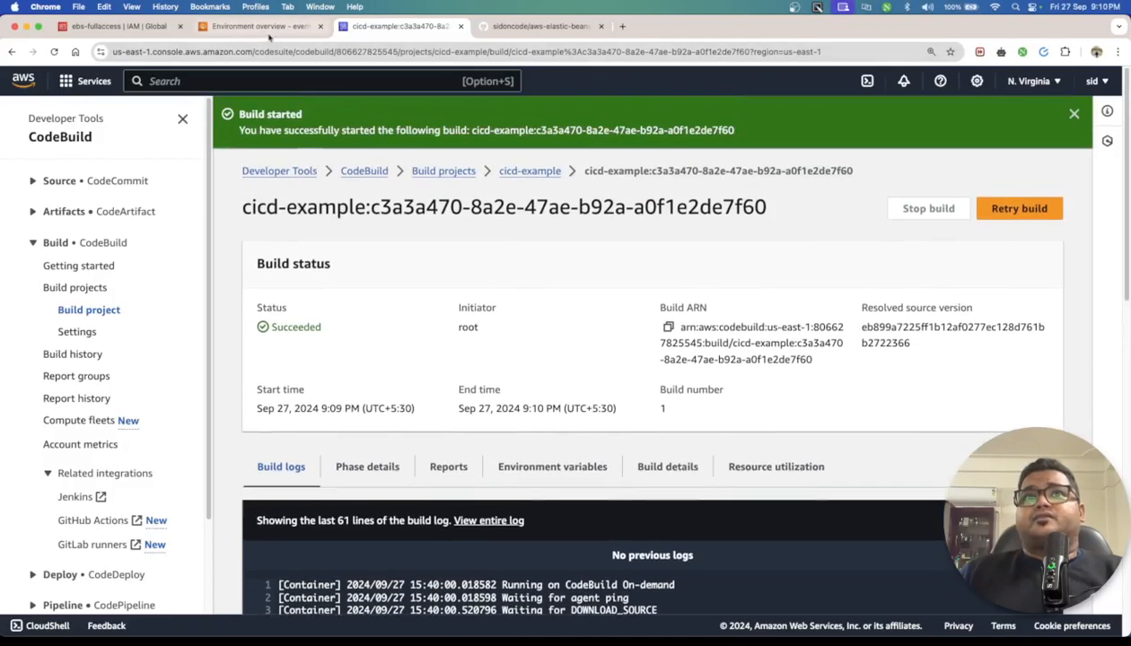
Switch to the Elastic Beanstalk page of Cicd-Example-env and refresh the environment's status
left_click(261, 26)
left_click(823, 192)
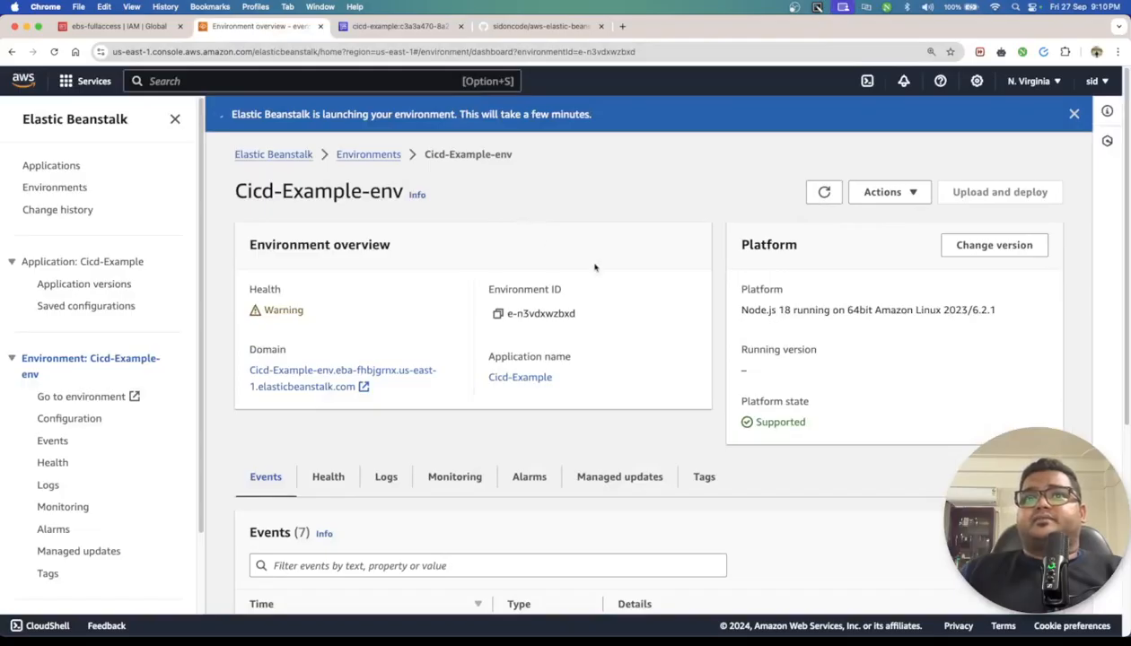
scroll(610, 283, "down", 4)
scroll(541, 422, "up", 4)
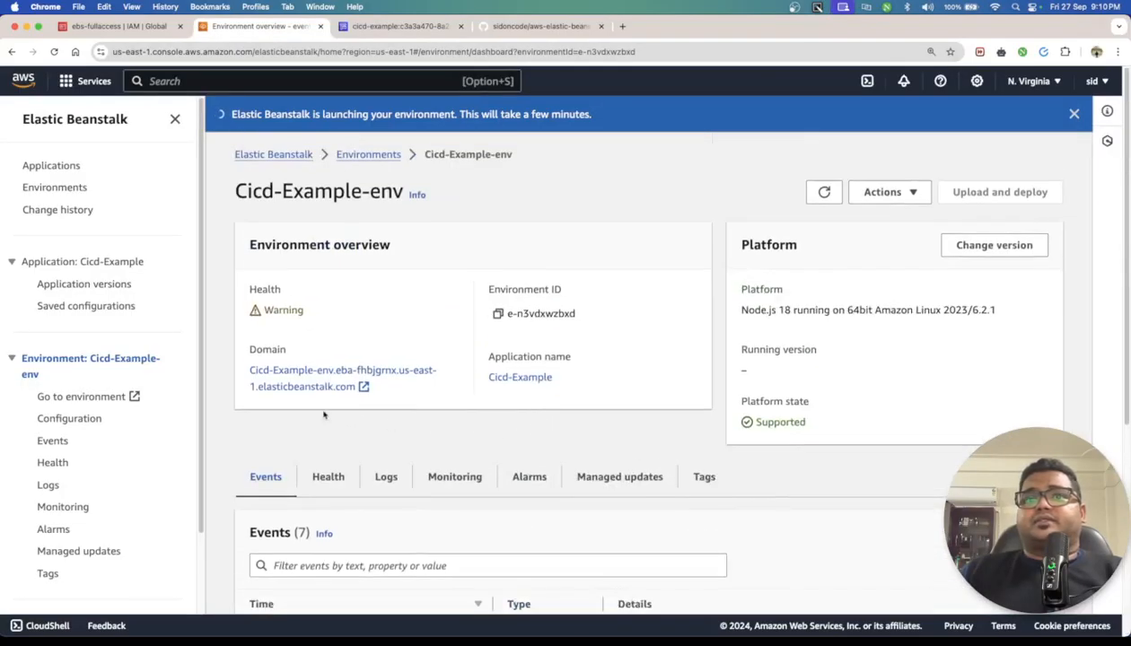
Open the environment's domain to test whether the site loads, and return to the environment overview
left_click(316, 377)
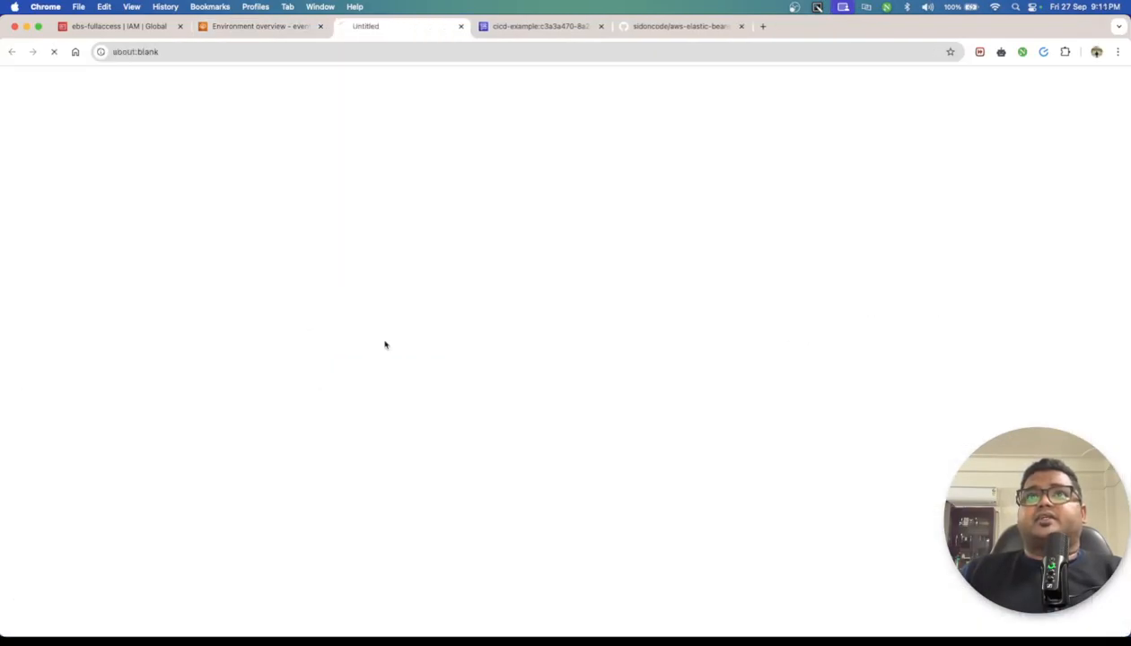
left_click(291, 30)
left_click_drag(249, 341, 369, 381)
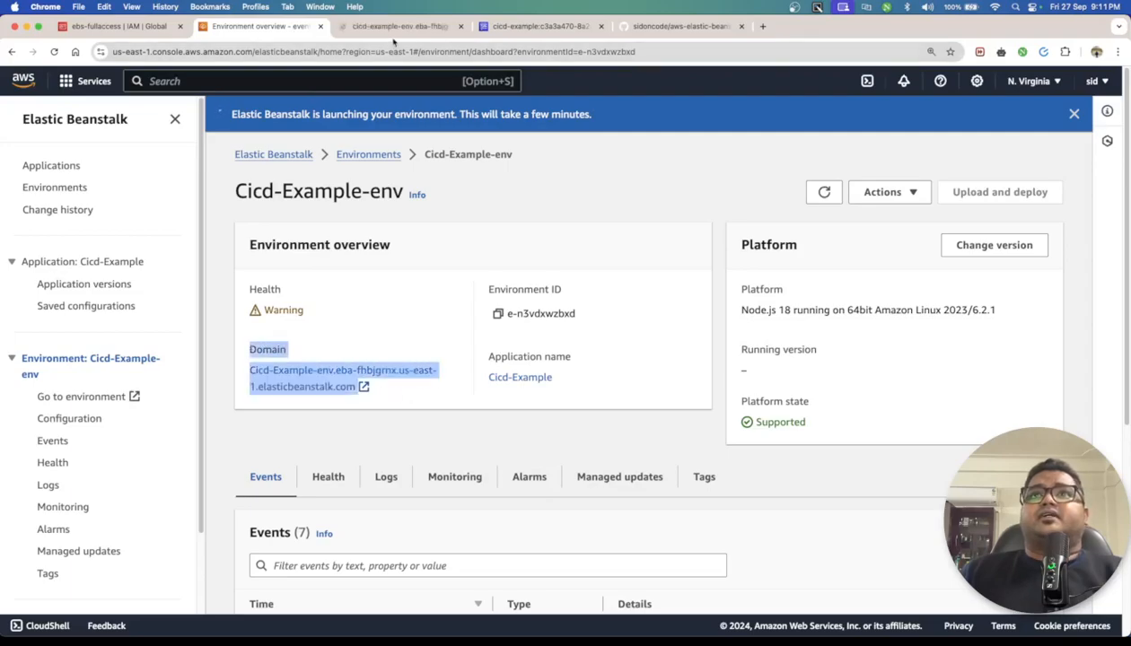
left_click(393, 32)
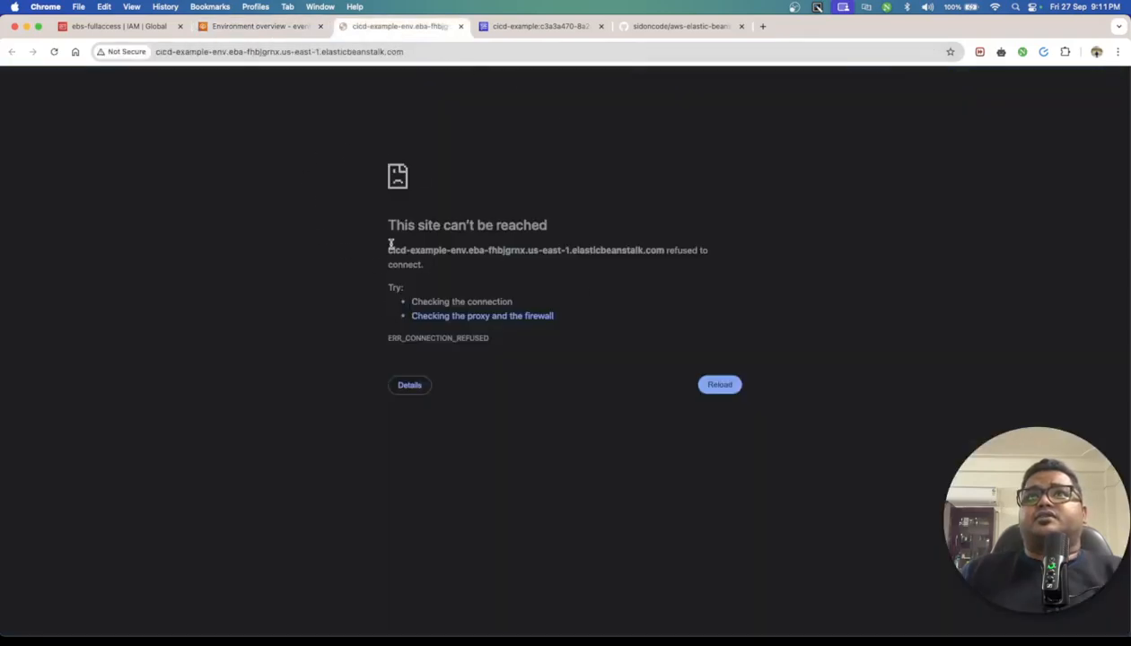
key("super+alt+Left")
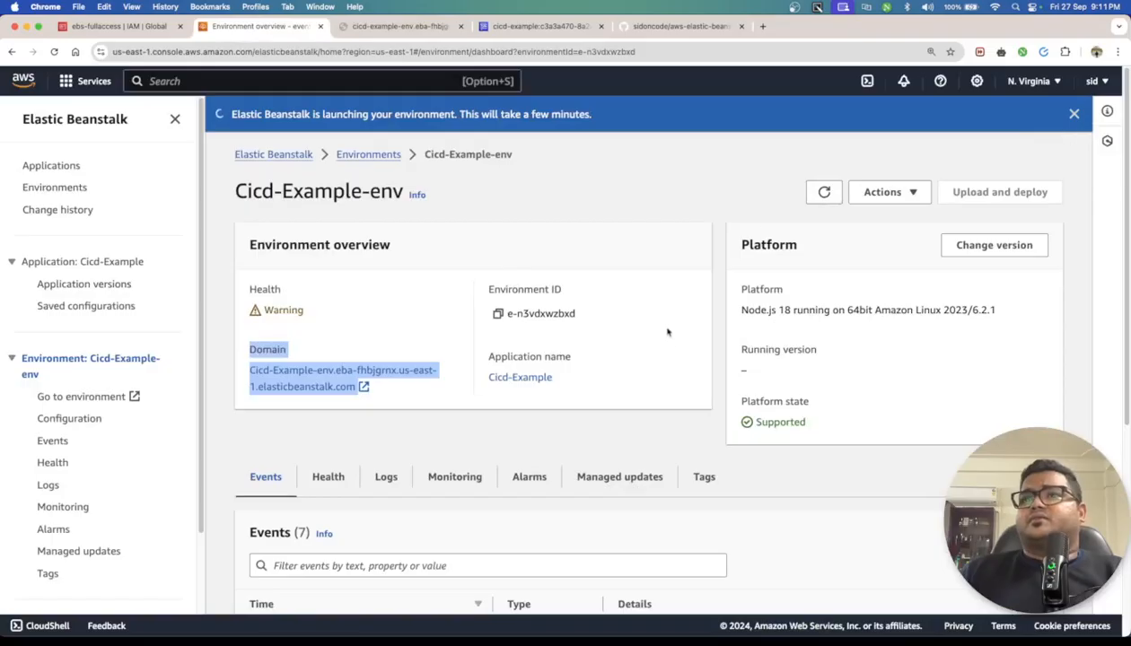
Examine the environment's event messages about its health transitions and the EC2 instance launch
scroll(667, 328, "down", 5)
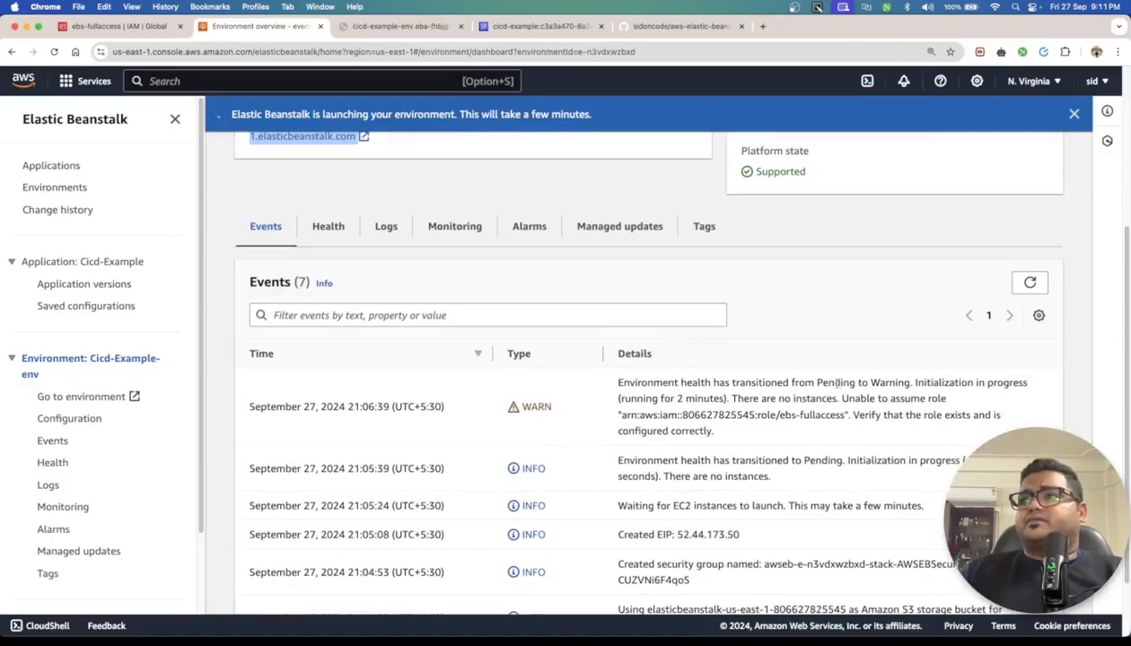
left_click_drag(708, 455, 872, 459)
left_click(944, 460)
left_click_drag(664, 476, 770, 475)
scroll(796, 494, "down", 2)
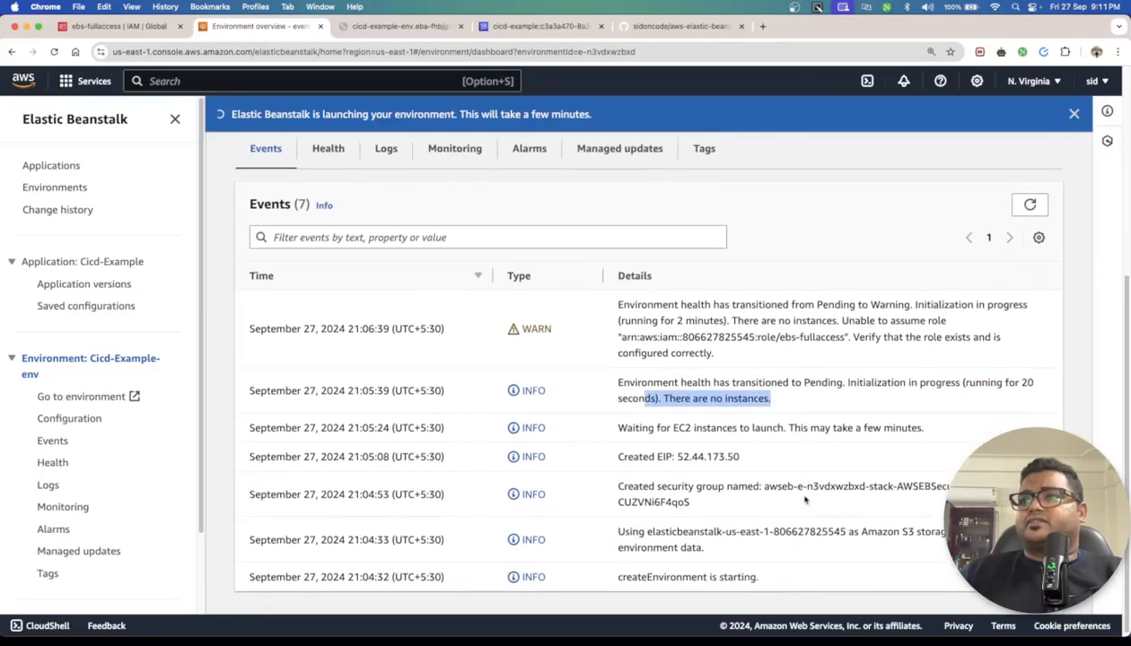
left_click_drag(693, 424, 827, 426)
left_click(826, 428)
scroll(827, 427, "up", 4)
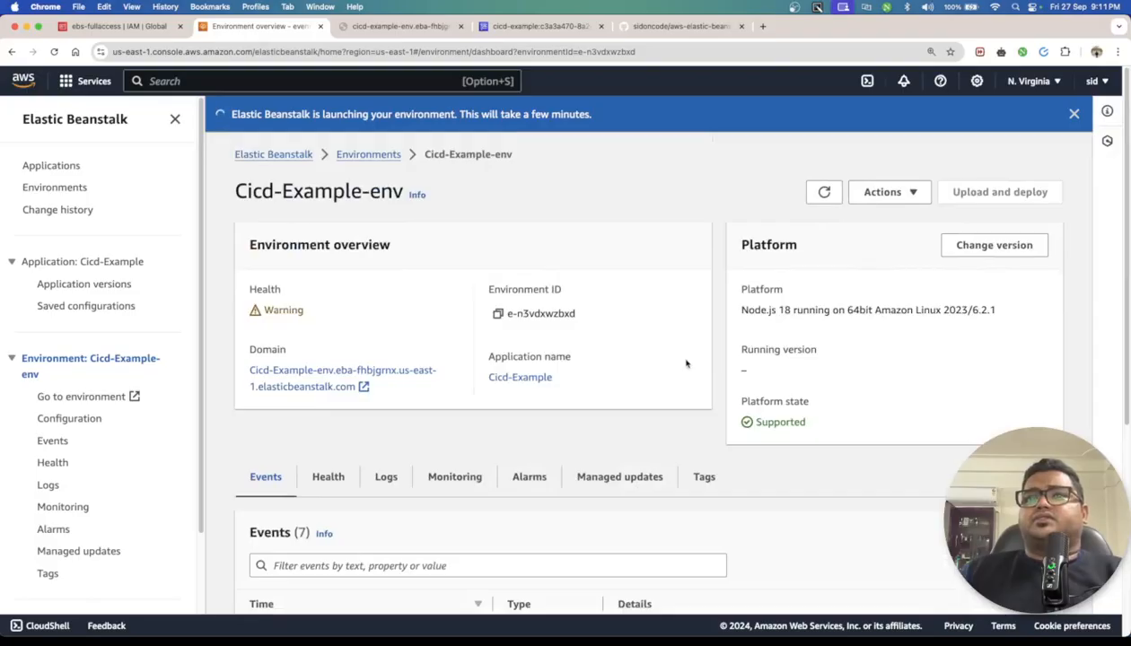
Test the environment's domain again and close the site page
scroll(686, 360, "down", 5)
left_click(307, 182)
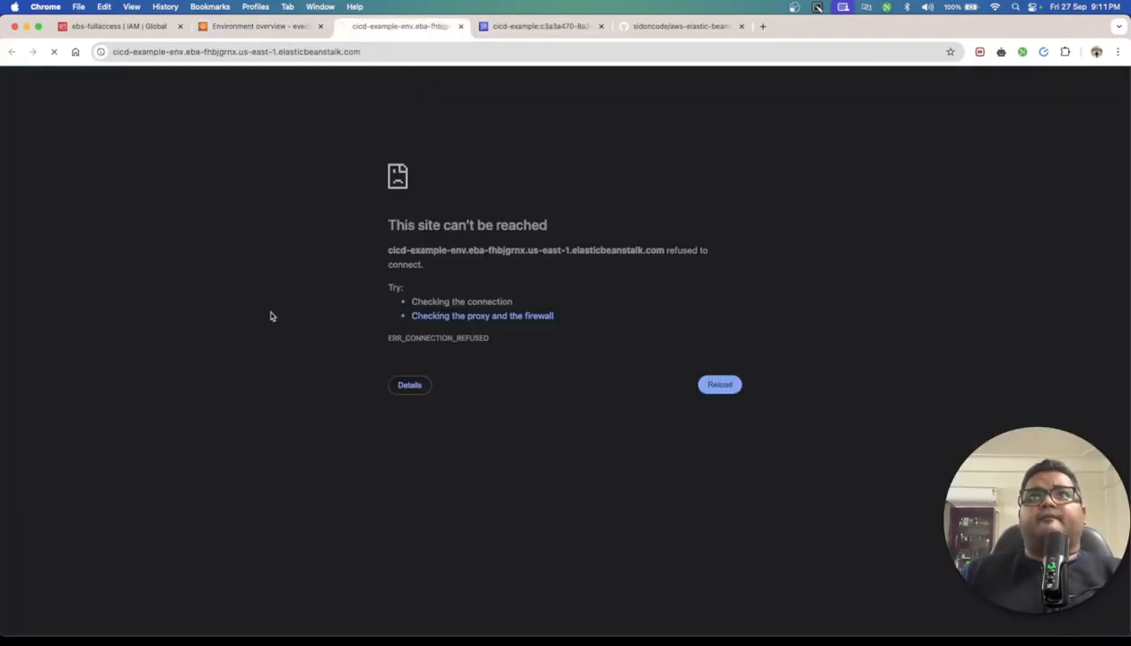
left_click(460, 26)
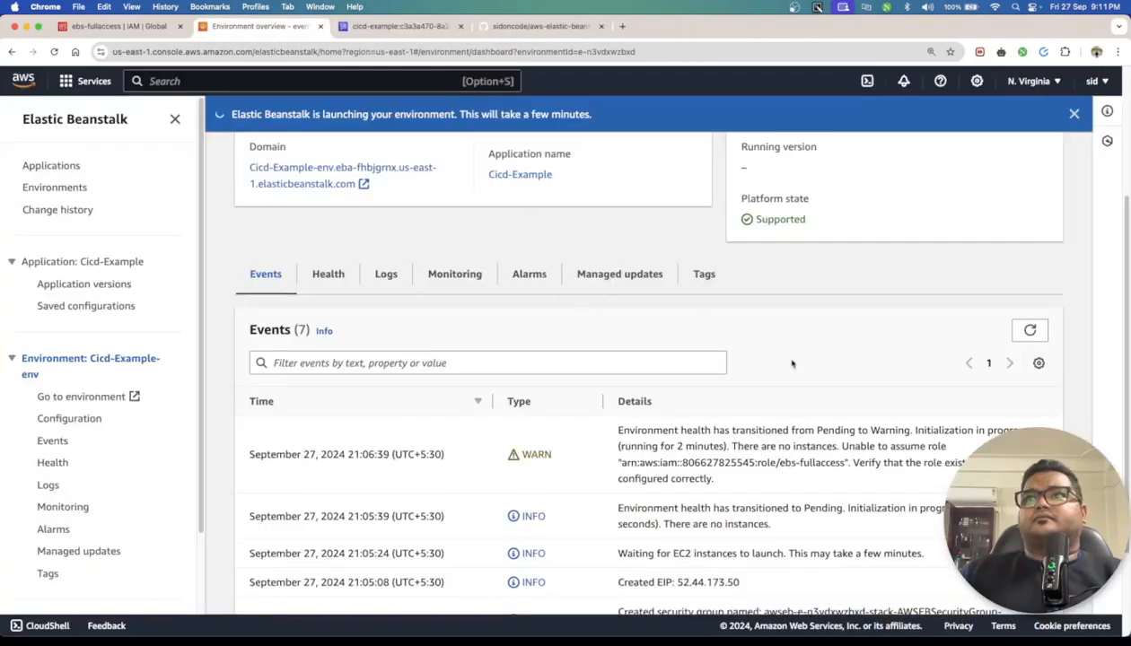
Refresh the Cicd-Example-env environment and look at its logs and monitoring metrics
scroll(774, 356, "up", 5)
left_click(822, 190)
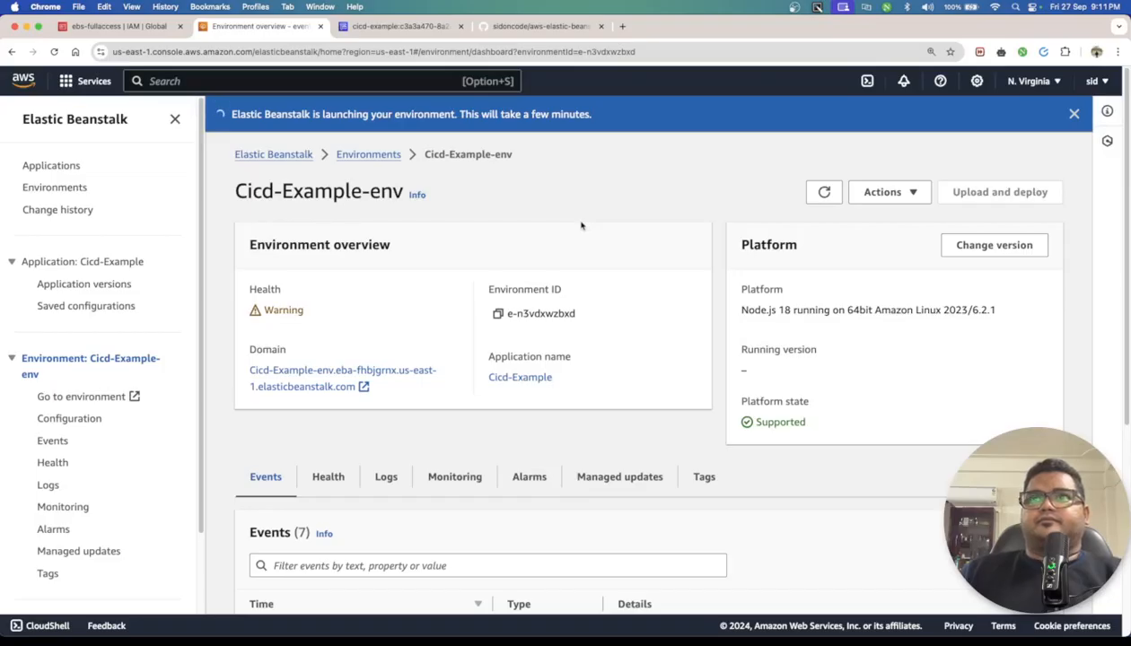
scroll(581, 225, "down", 5)
left_click(387, 175)
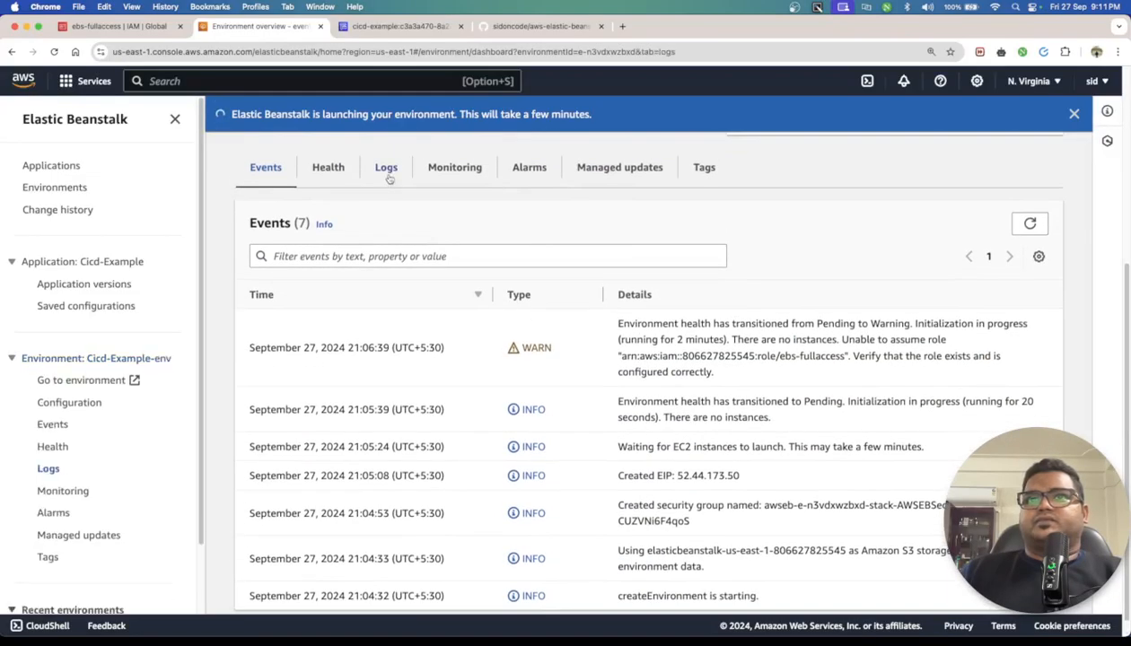
left_click(469, 401)
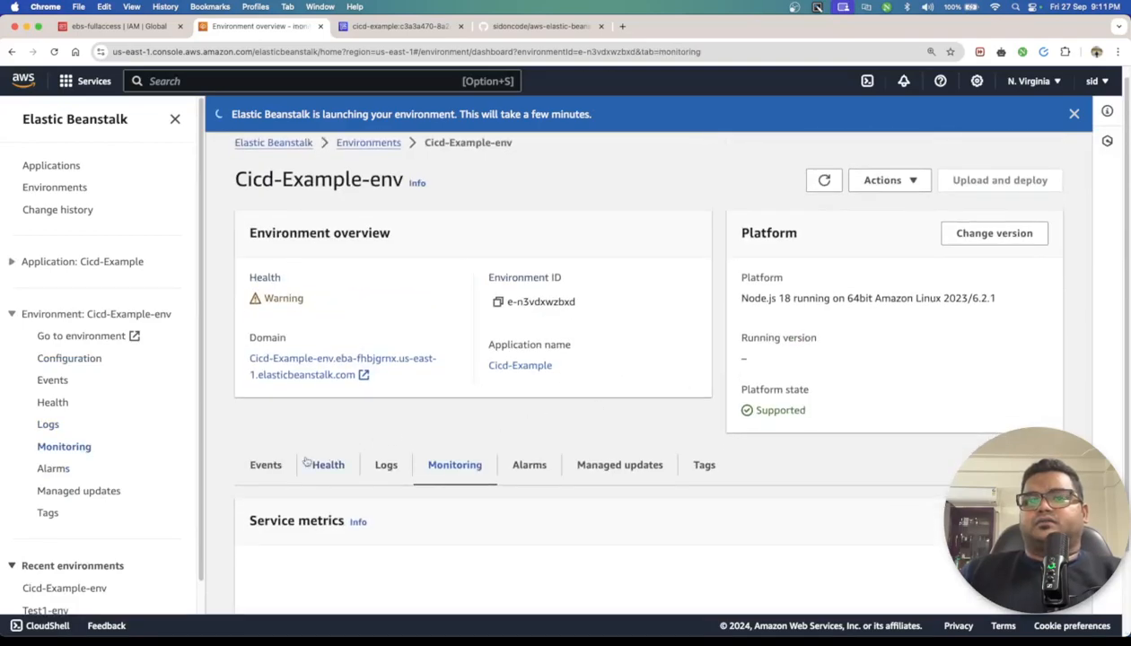
scroll(467, 410, "down", 2)
Return to the environment's events and check them along with the health overview for launch progress
left_click(286, 384)
scroll(624, 391, "down", 3)
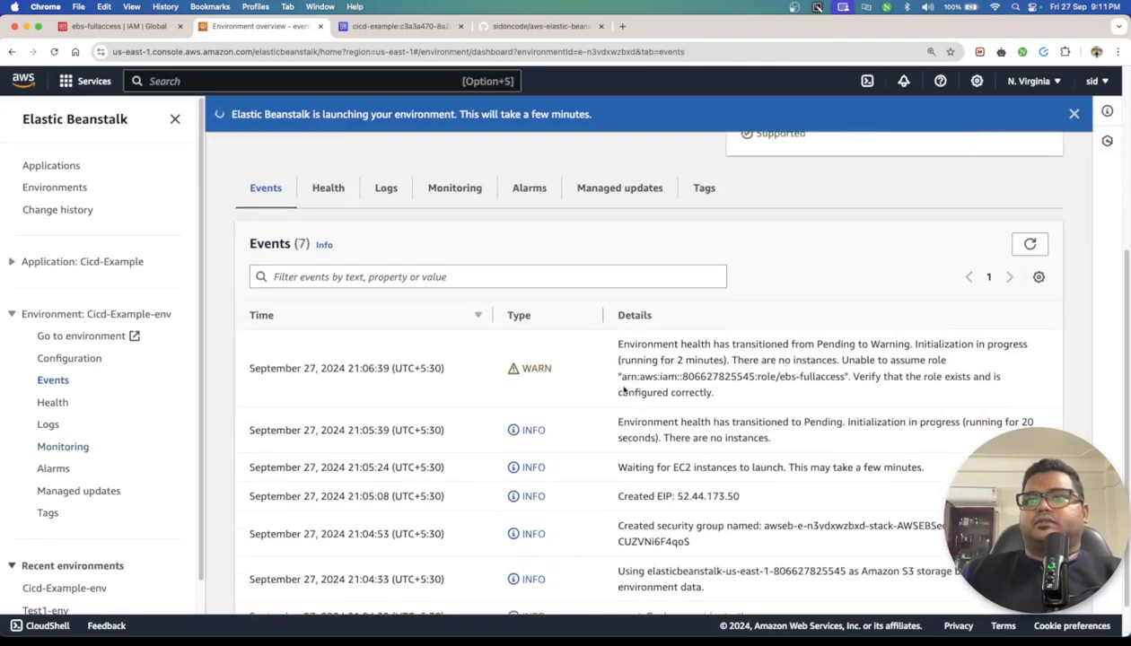
scroll(623, 384, "down", 1)
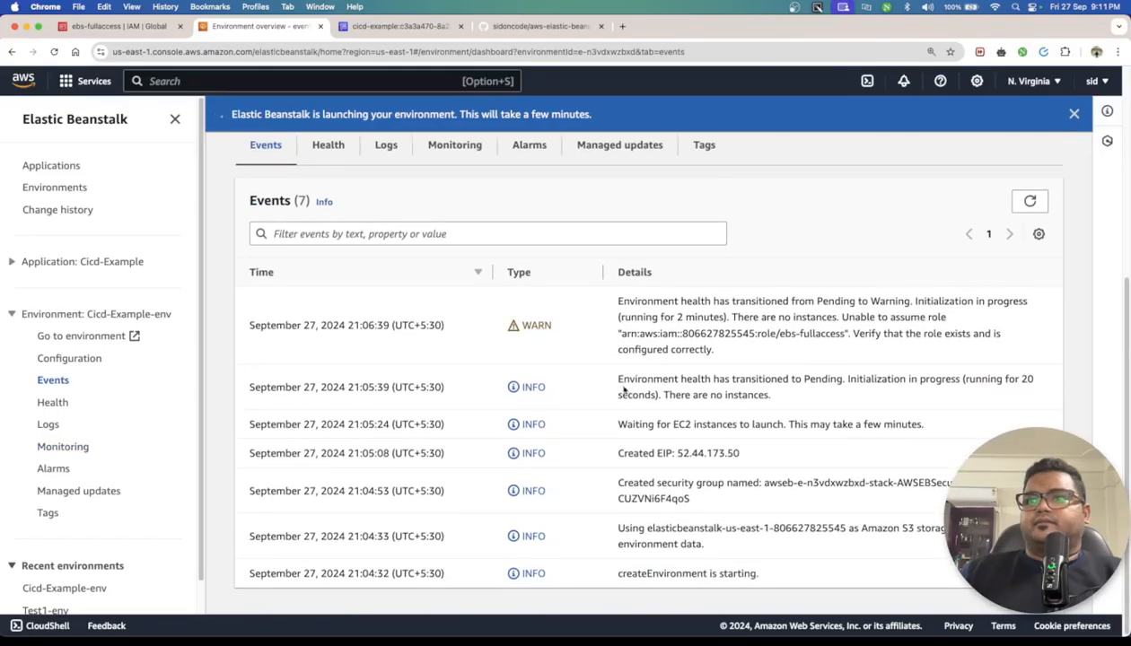
scroll(810, 317, "up", 5)
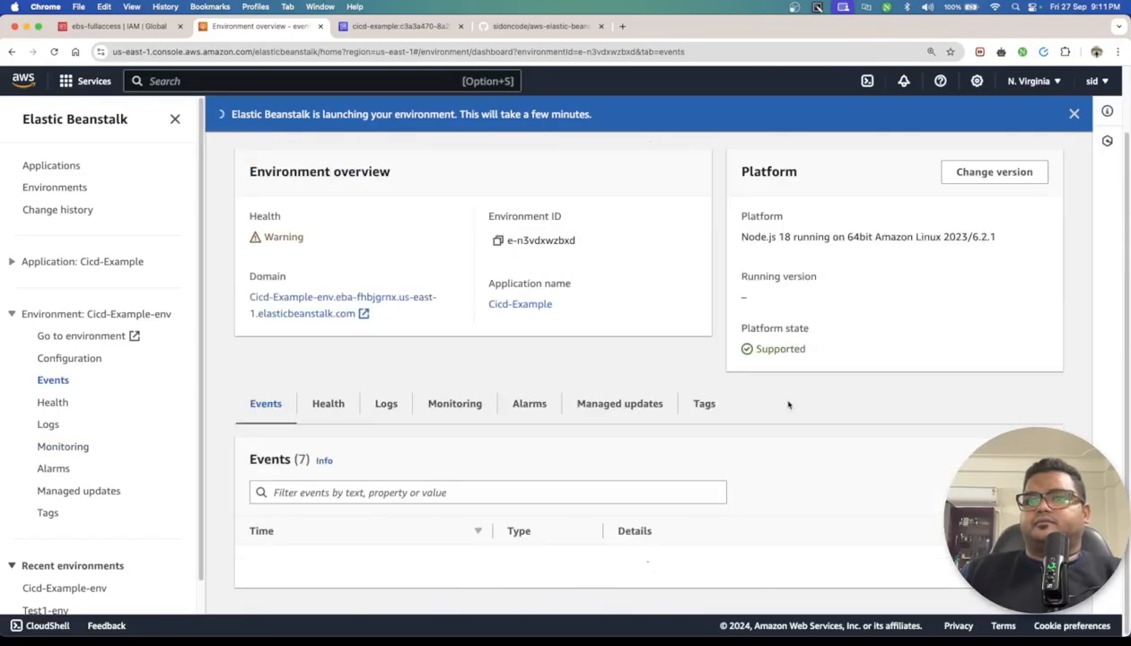
scroll(788, 403, "down", 5)
scroll(788, 404, "up", 5)
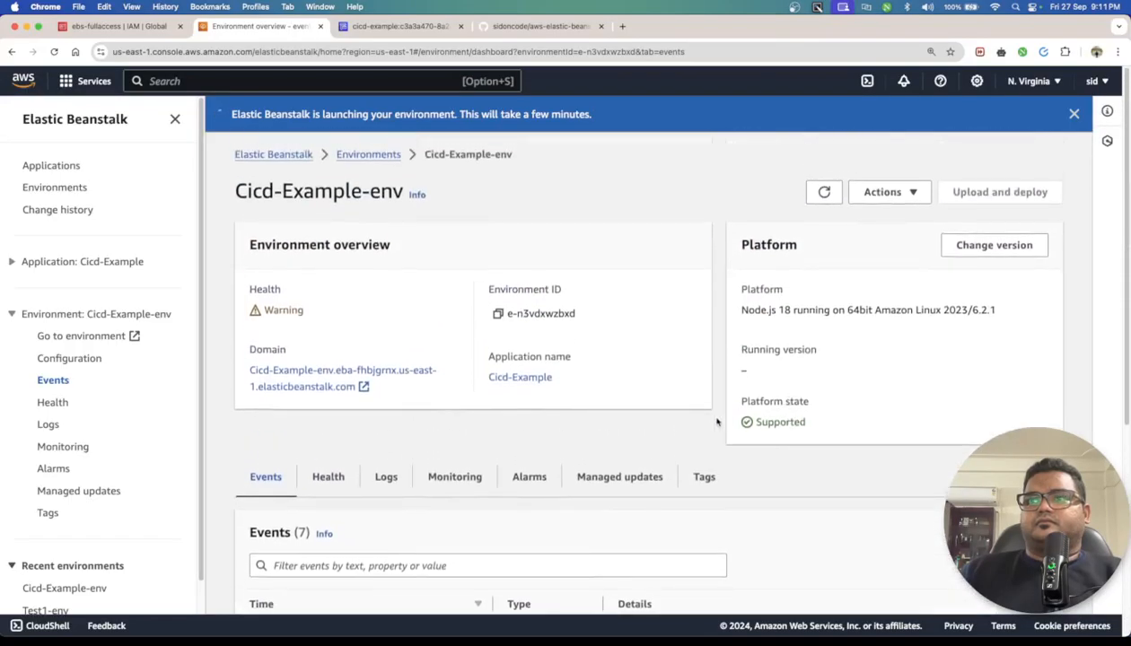
scroll(757, 428, "down", 5)
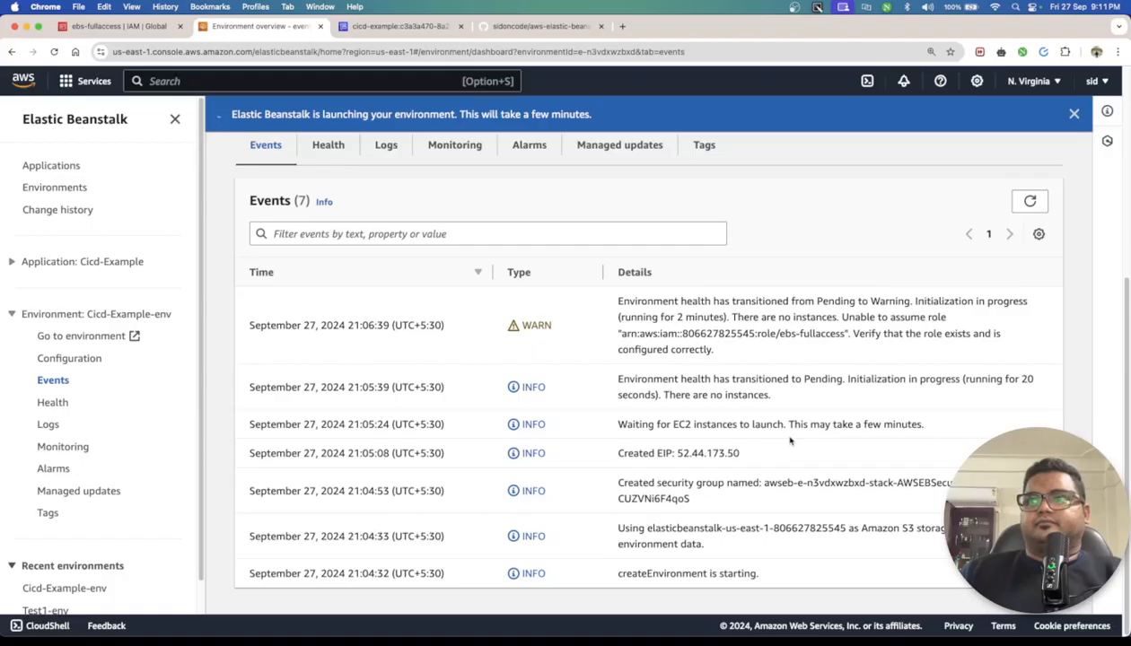
scroll(853, 390, "up", 5)
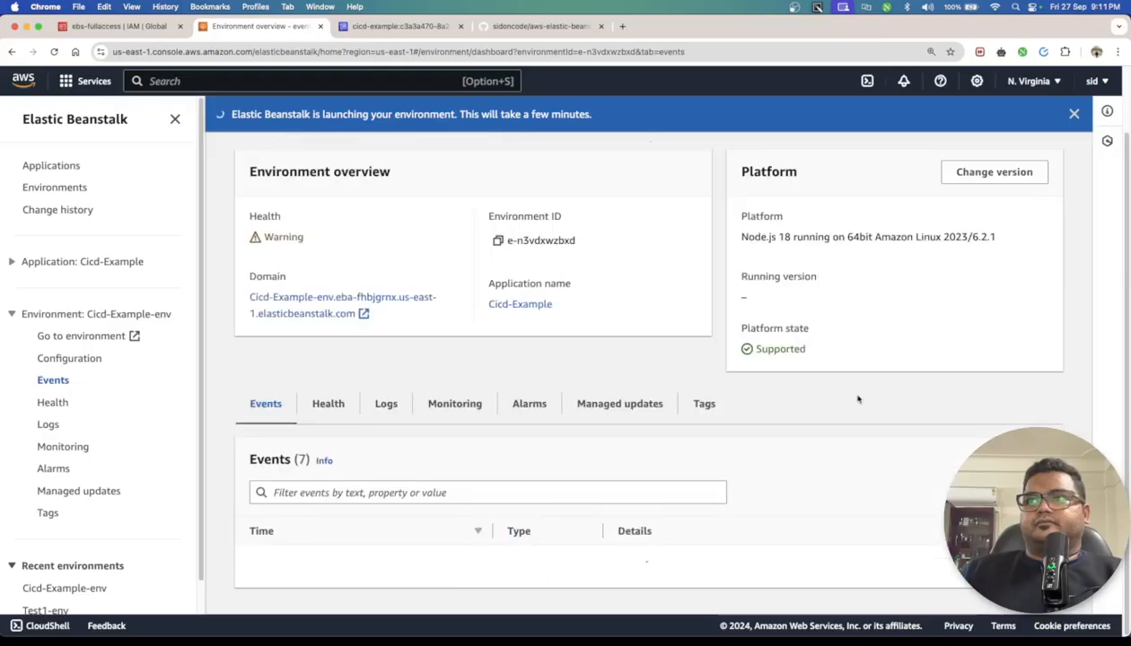
Recheck the environment's event list, test its domain again and close the site page
scroll(857, 398, "down", 5)
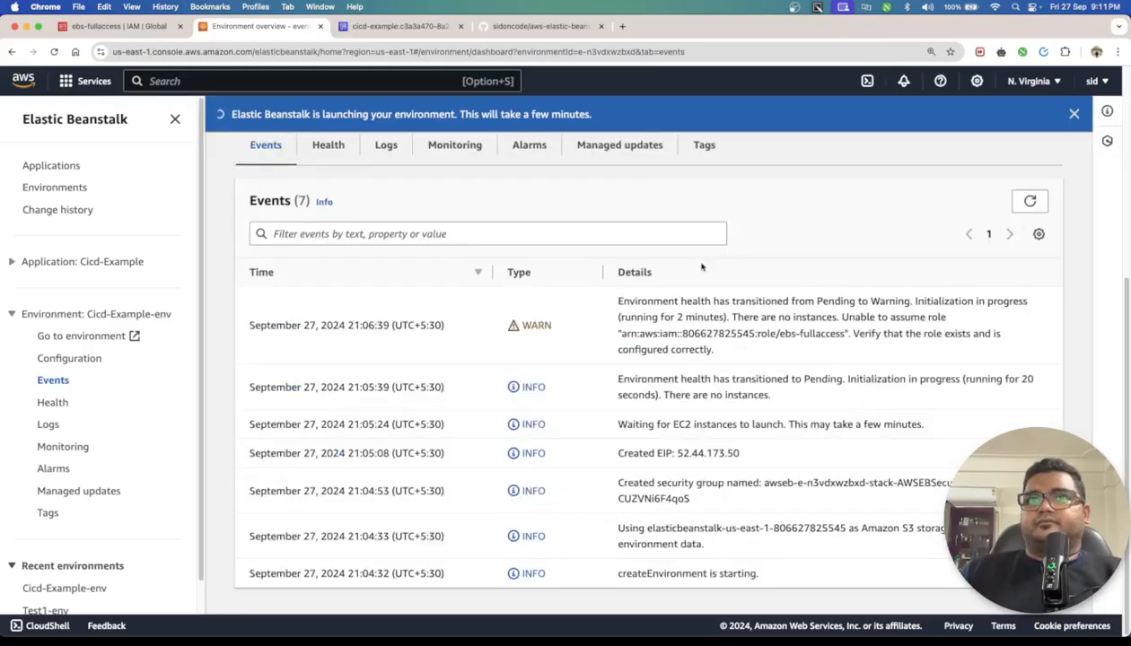
left_click(400, 26)
left_click(260, 26)
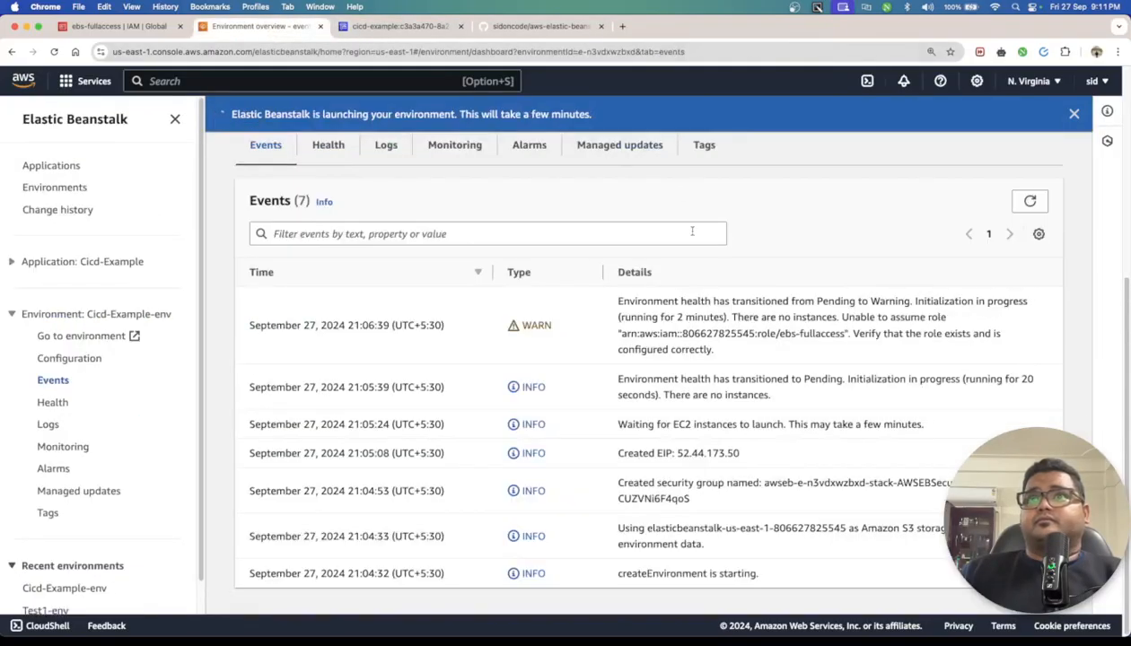
scroll(692, 281, "up", 3)
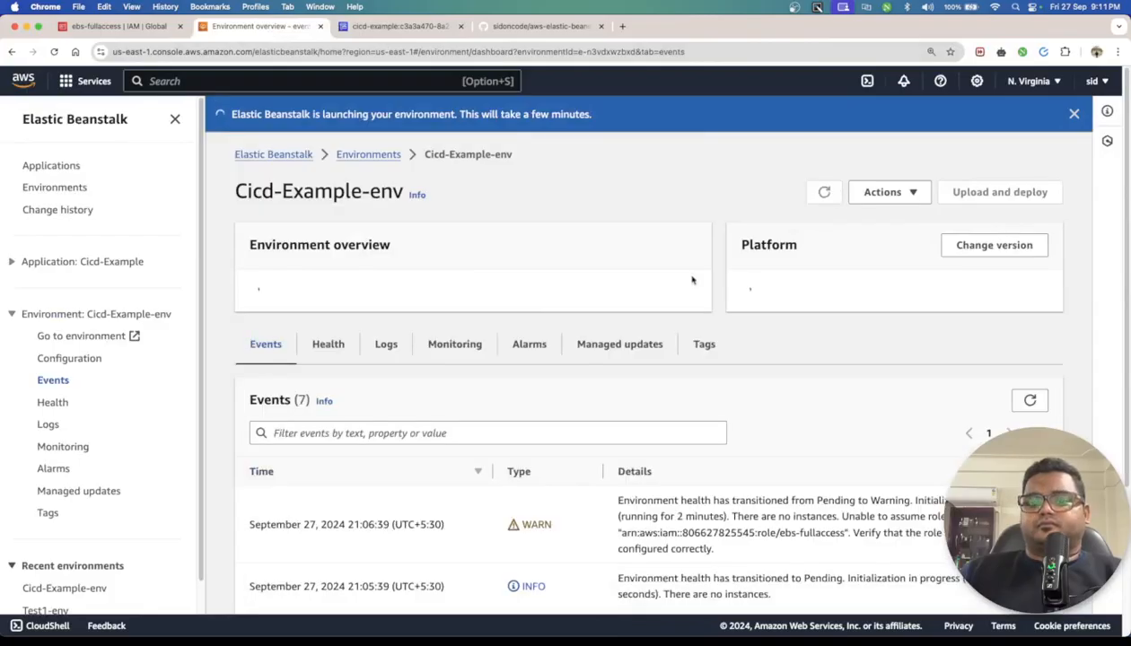
scroll(732, 466, "down", 3)
scroll(732, 467, "up", 5)
left_click(305, 364)
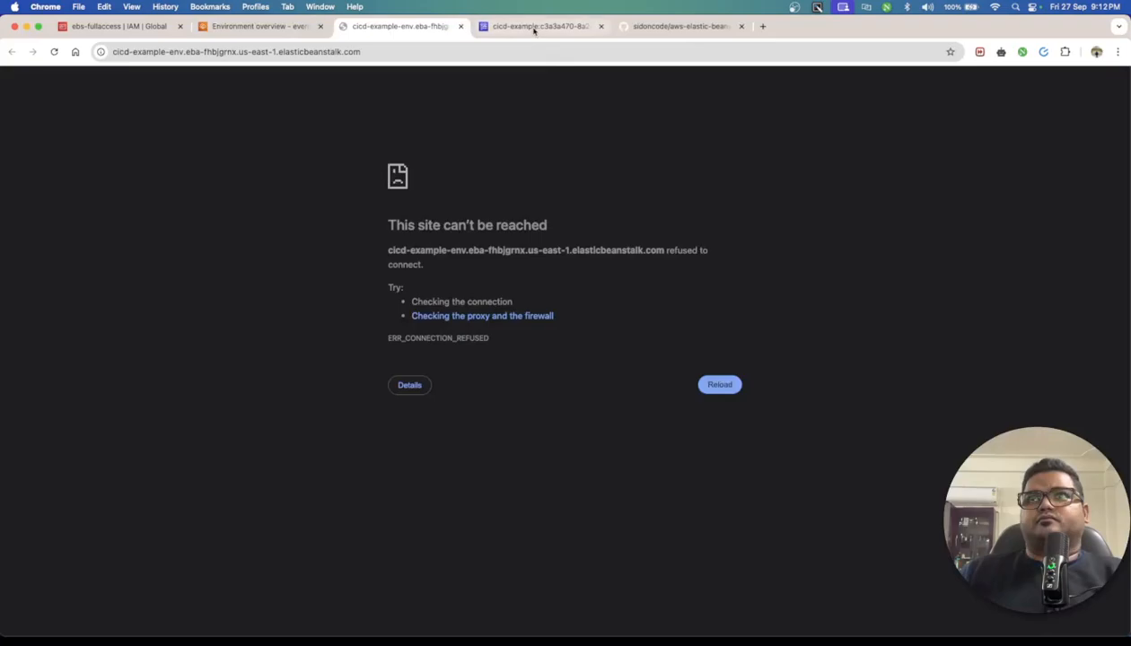
left_click(461, 26)
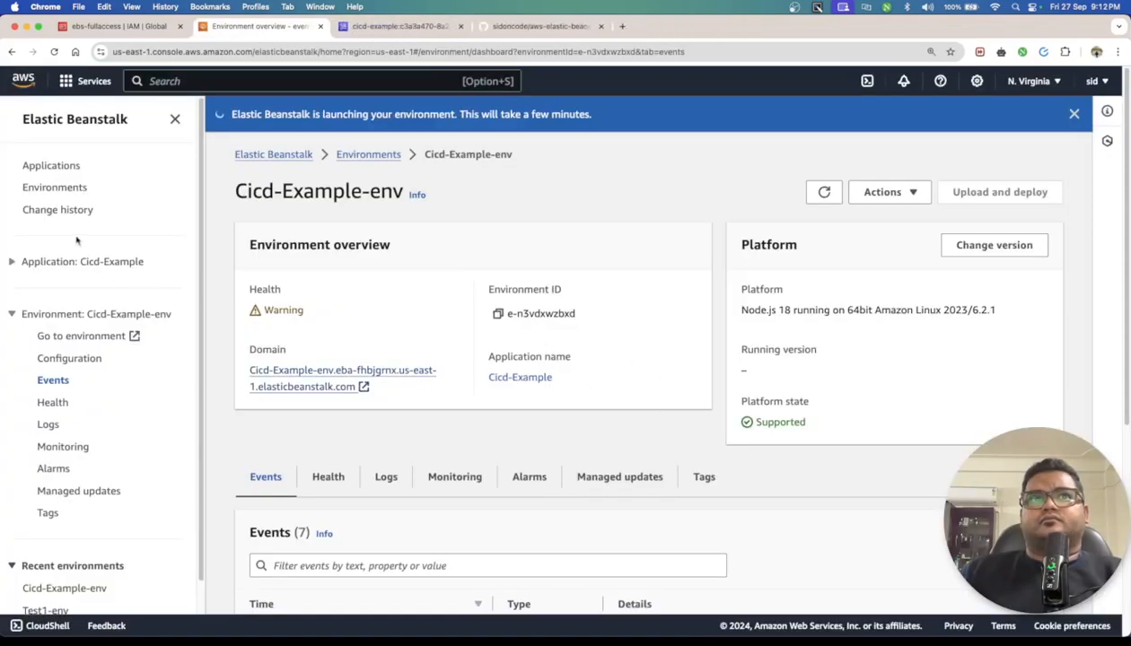
Reopen Cicd-Example-env from the environments list and read its warning event about the ebs-fullaccess role
key("super+r")
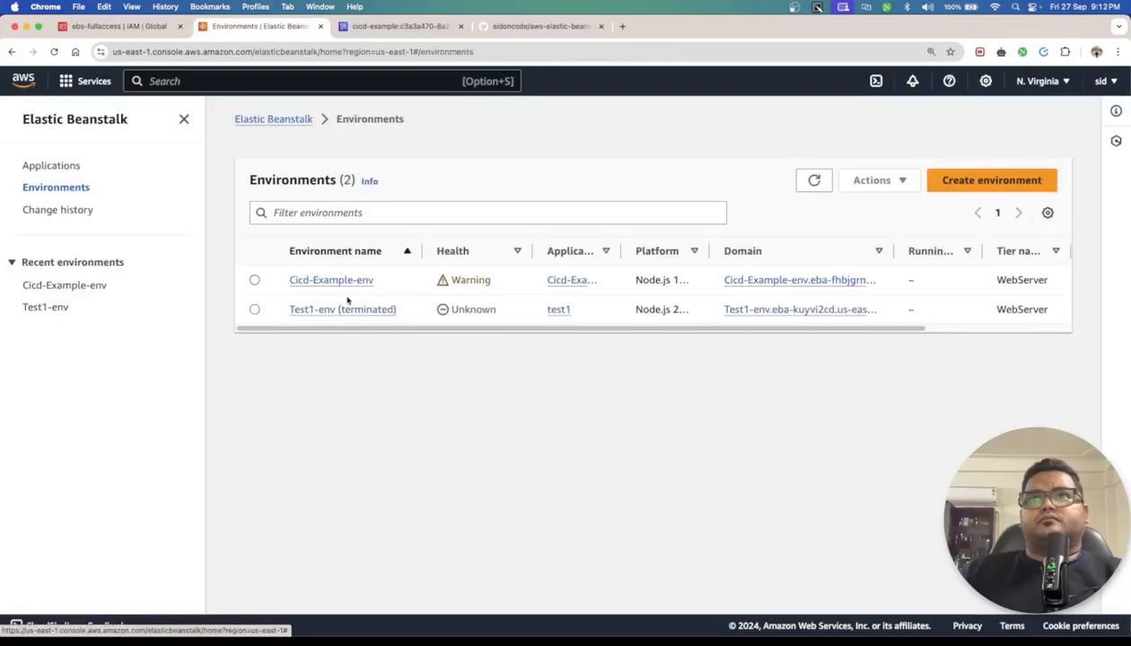
left_click(353, 281)
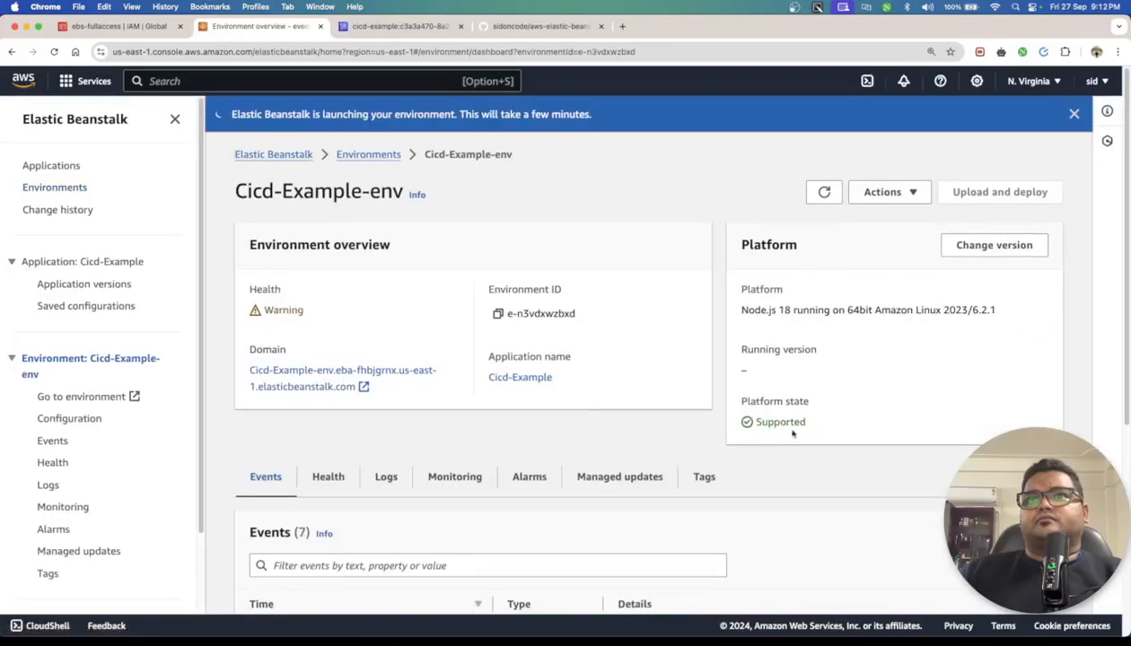
scroll(803, 433, "down", 5)
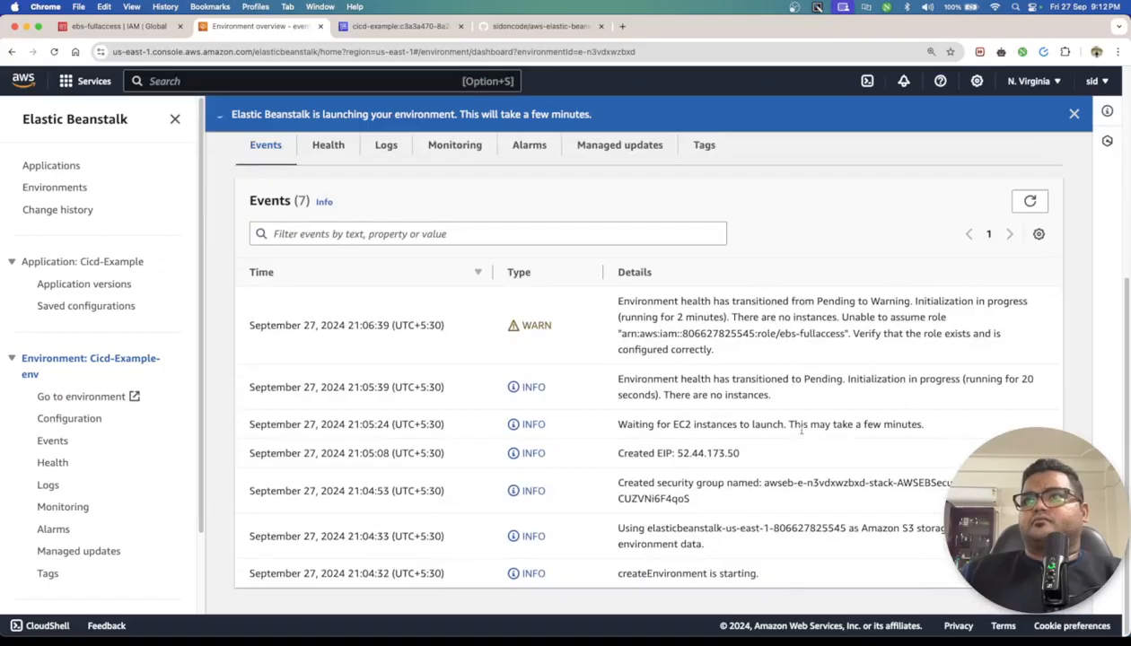
left_click_drag(690, 302, 1019, 297)
left_click_drag(653, 317, 787, 333)
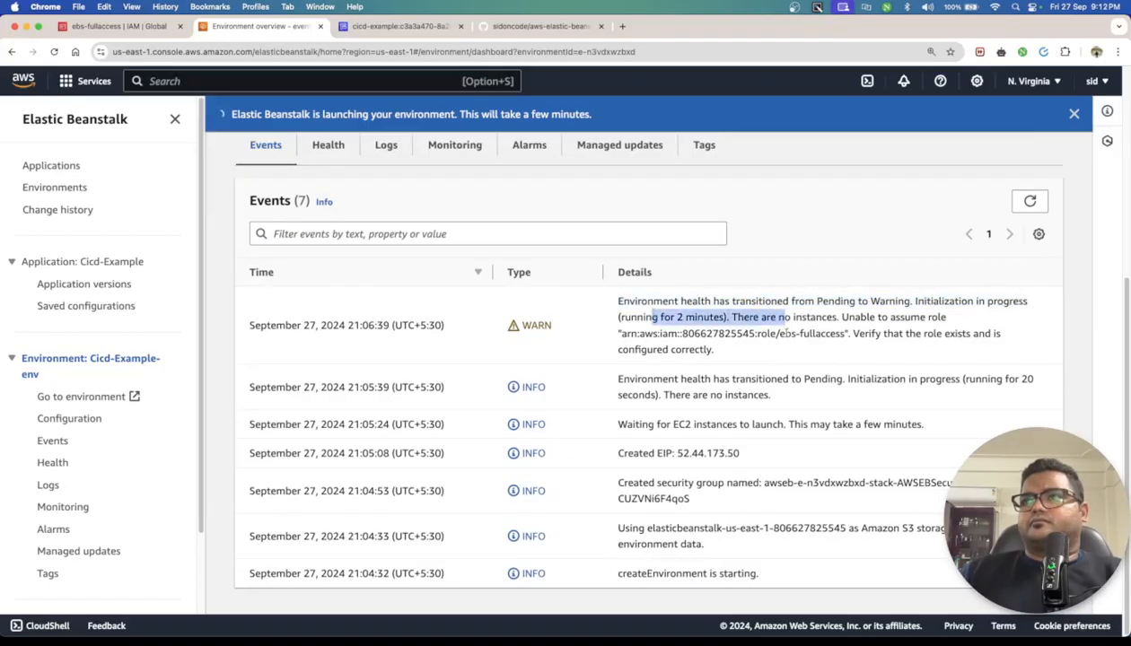
left_click_drag(621, 334, 769, 334)
left_click_drag(896, 333, 963, 334)
left_click_drag(638, 349, 685, 351)
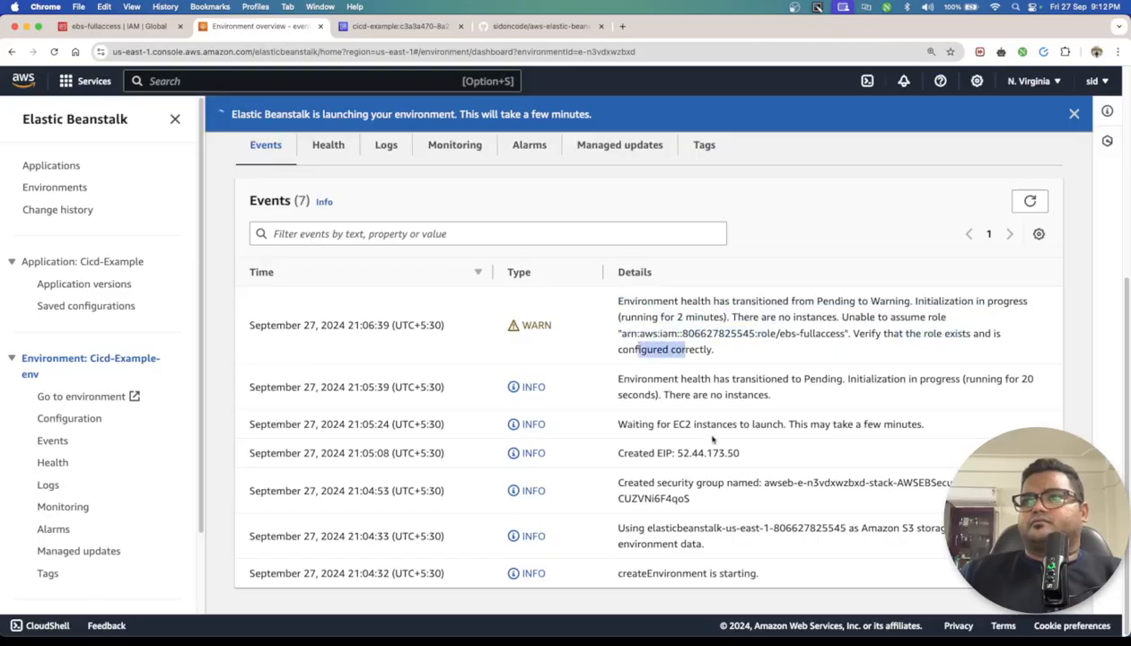
Refresh Cicd-Example-env and review its overview and events for the launch status
scroll(737, 497, "up", 4)
scroll(738, 497, "down", 4)
left_click(737, 497)
scroll(737, 497, "up", 4)
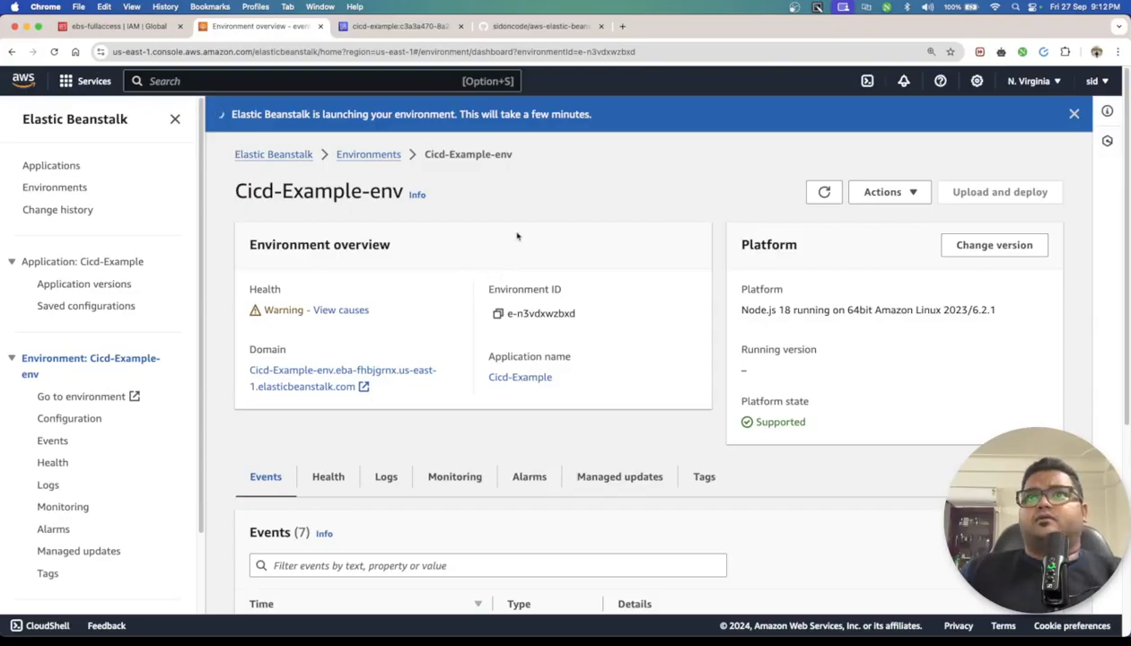
left_click(824, 193)
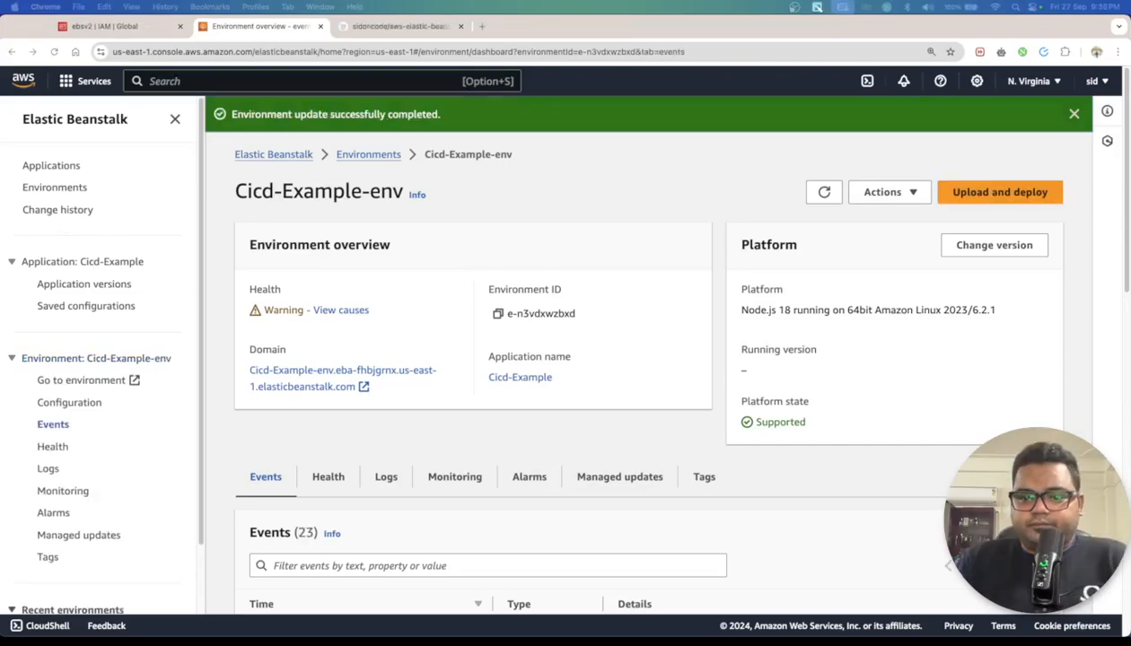
left_click(668, 429)
left_click(823, 192)
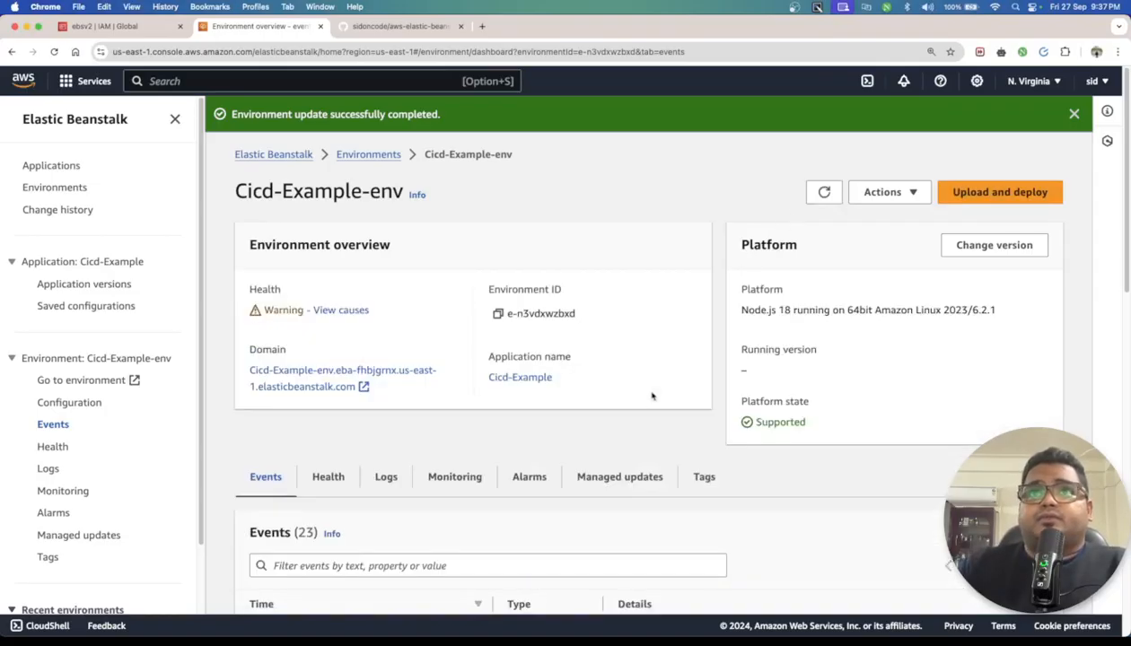
scroll(427, 477, "down", 3)
scroll(384, 392, "up", 3)
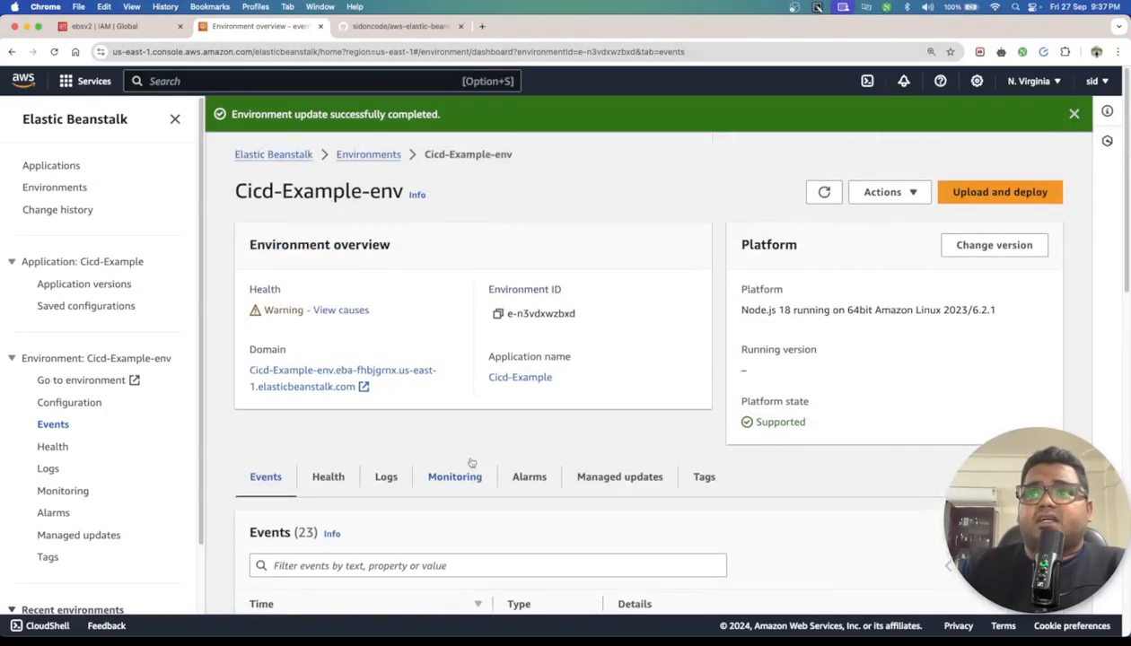
Open the environment's domain to test the site, and look over the GitHub repository and the ebsv2 role's policies
left_click(323, 369)
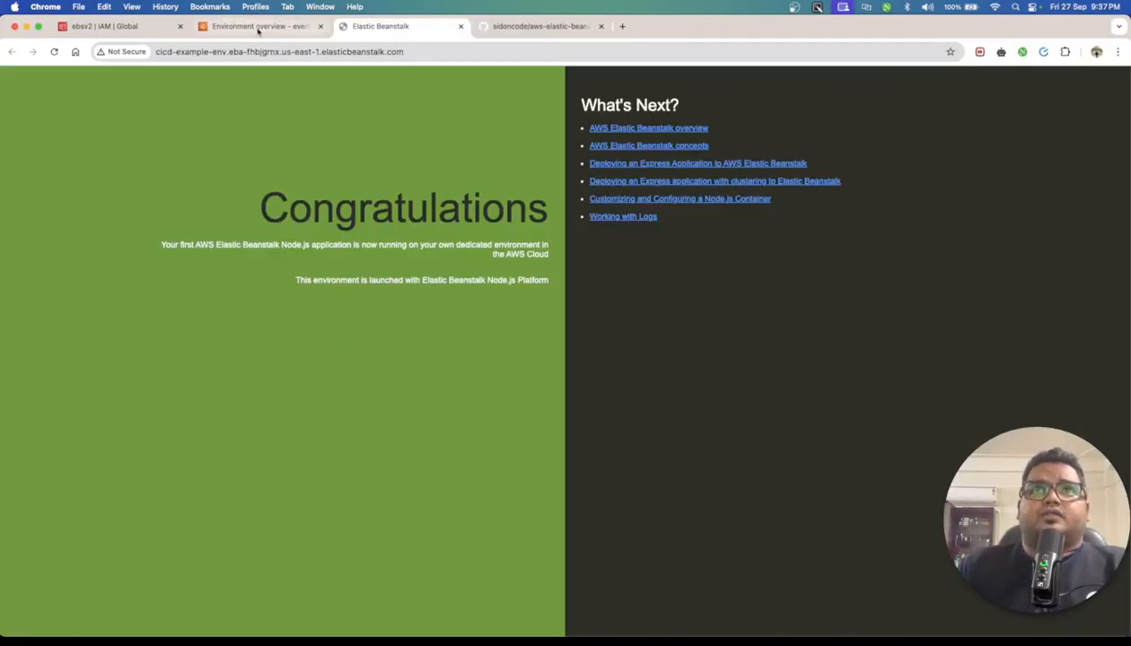
left_click(255, 27)
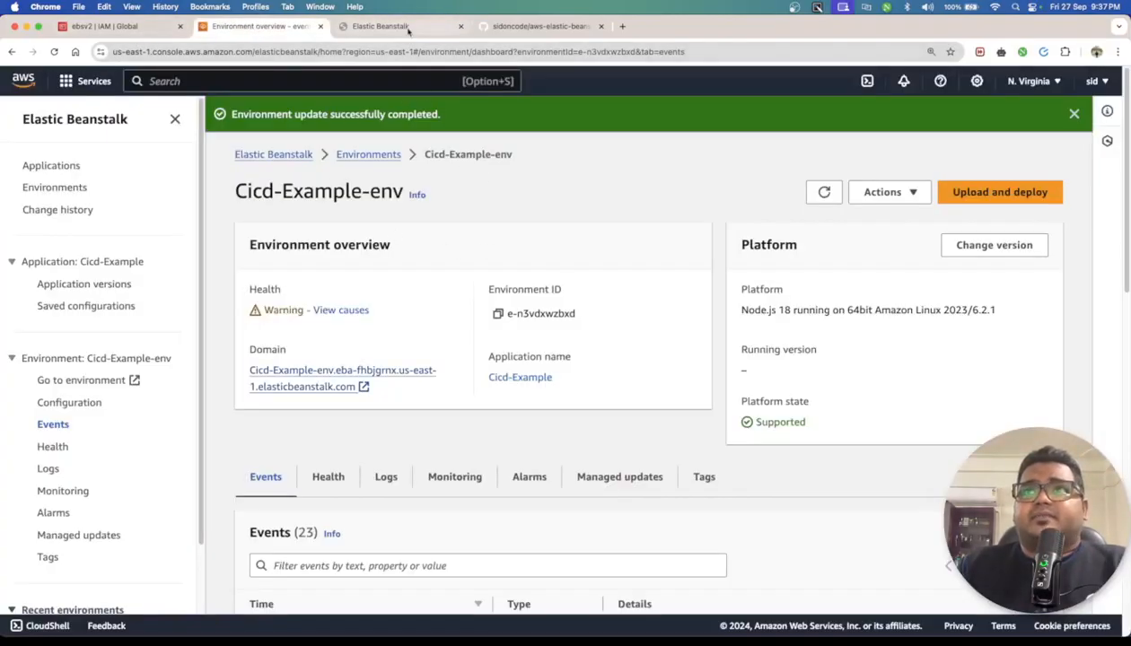
left_click(534, 26)
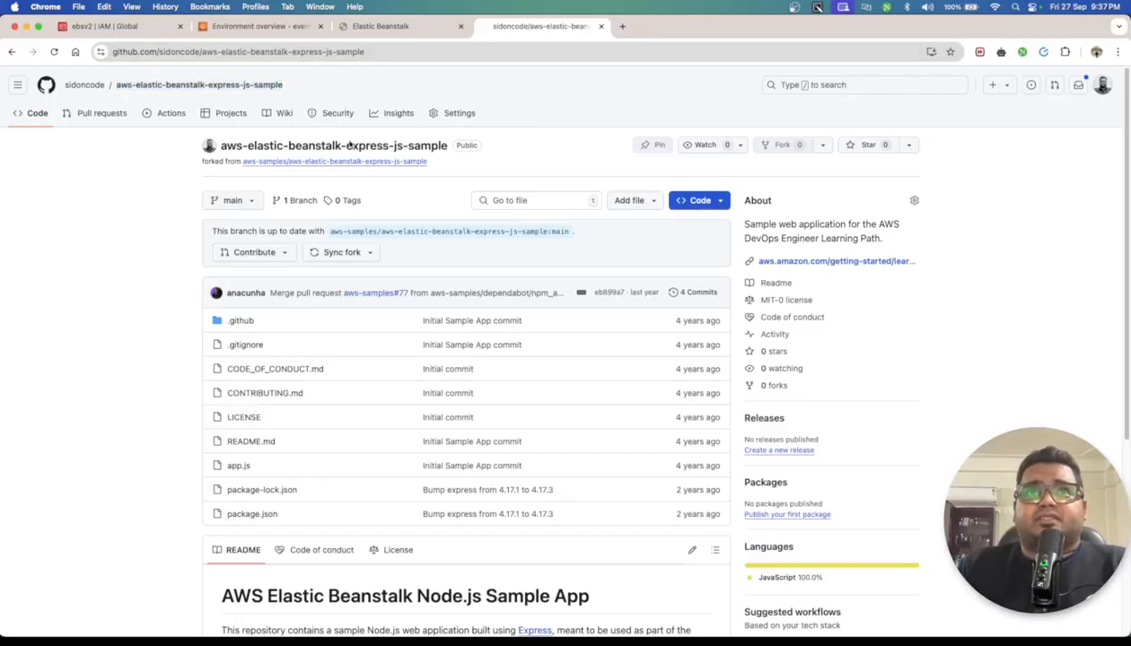
left_click(261, 26)
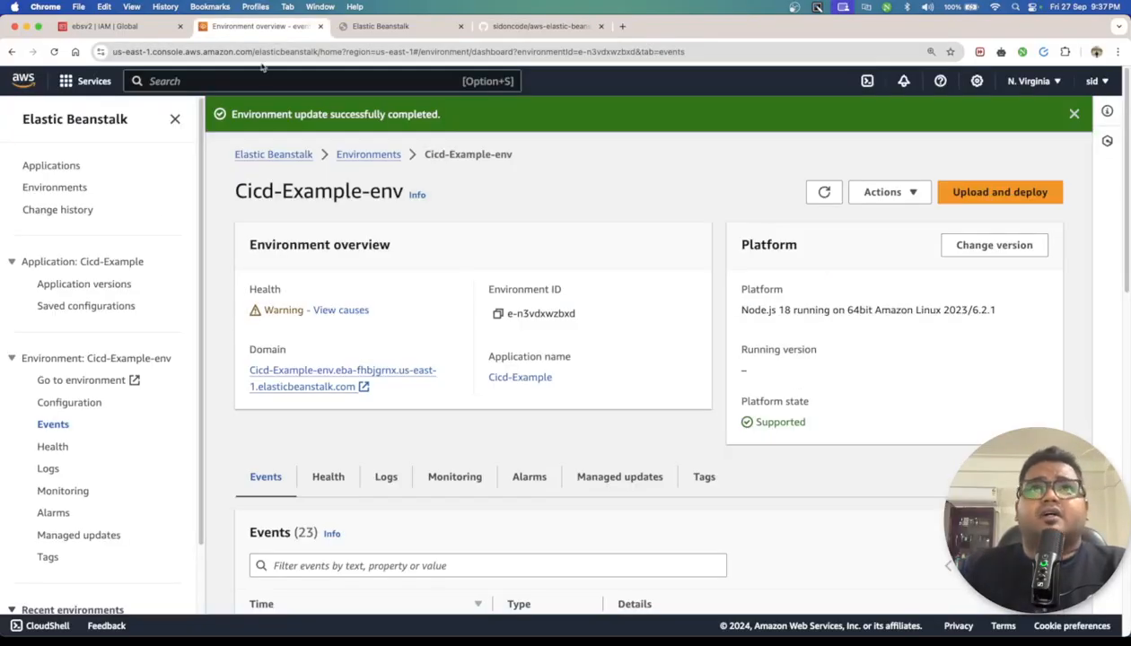
left_click(136, 27)
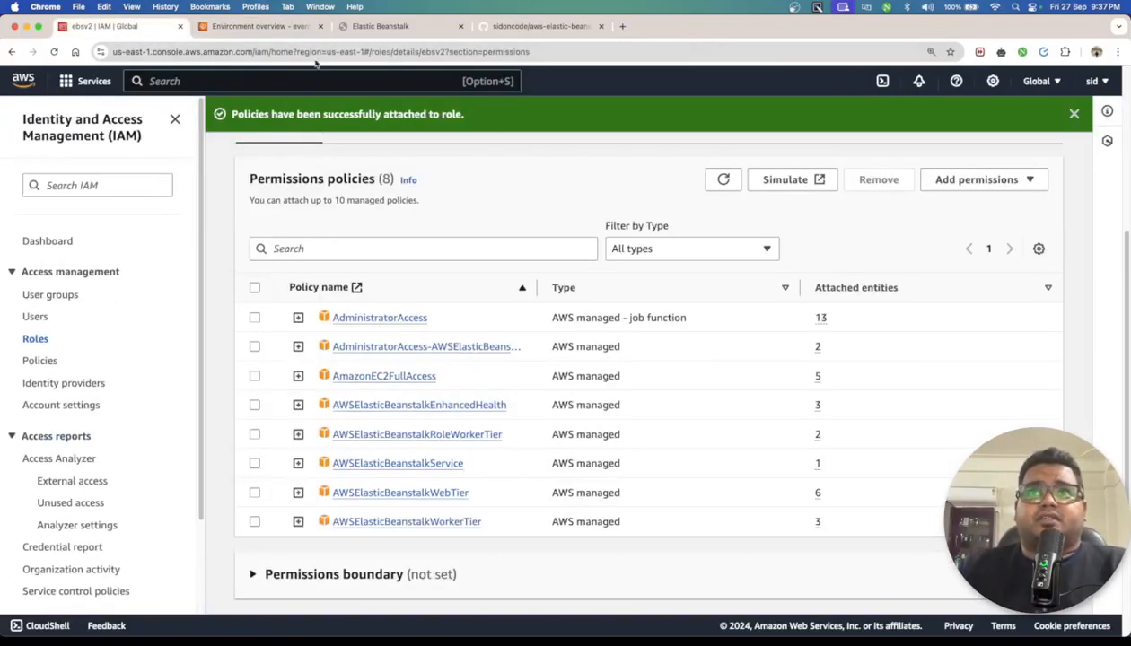
left_click(260, 26)
left_click(398, 25)
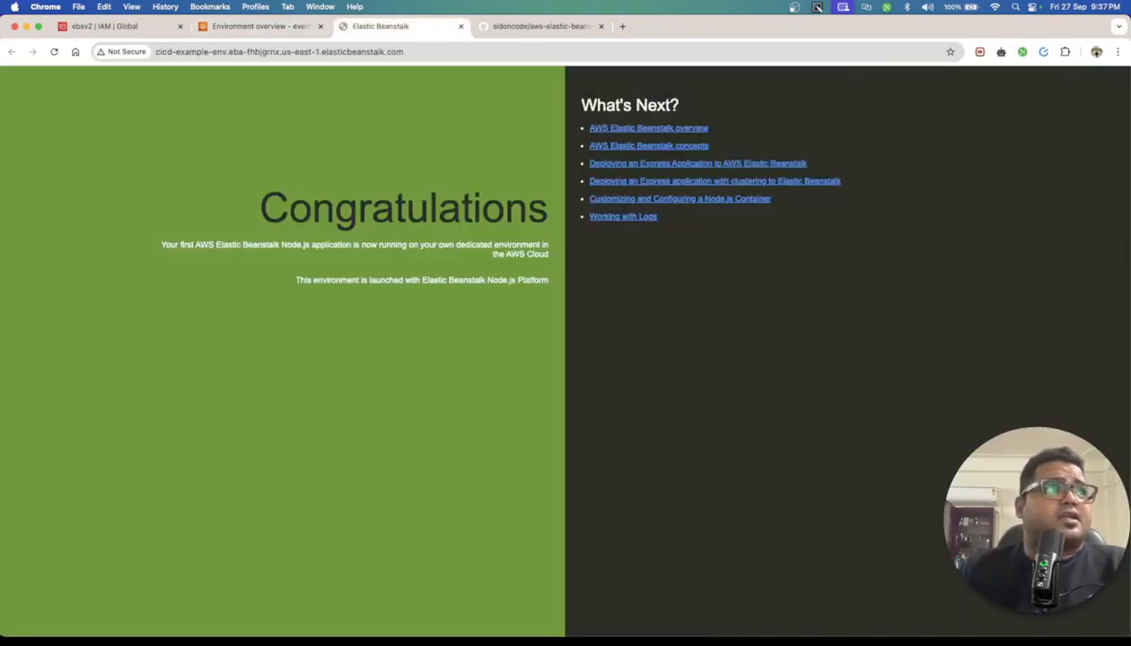
left_click(269, 26)
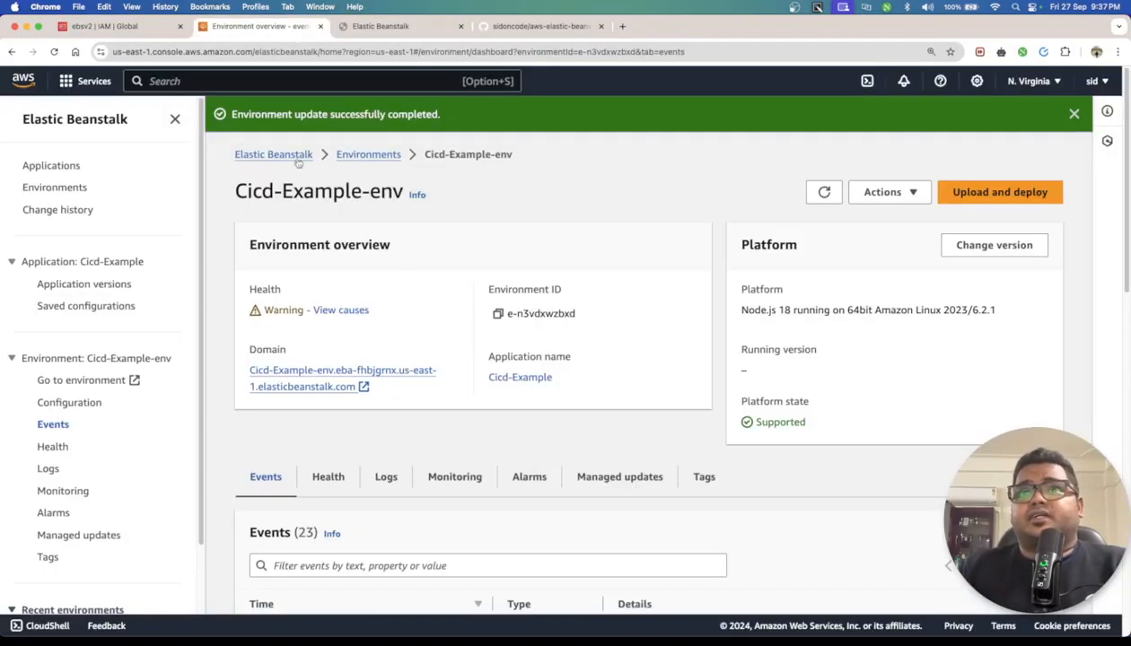
Search the AWS services for CodeBuild and CodePipeline and open each in its own browser tab
left_click(228, 83)
type("codeb")
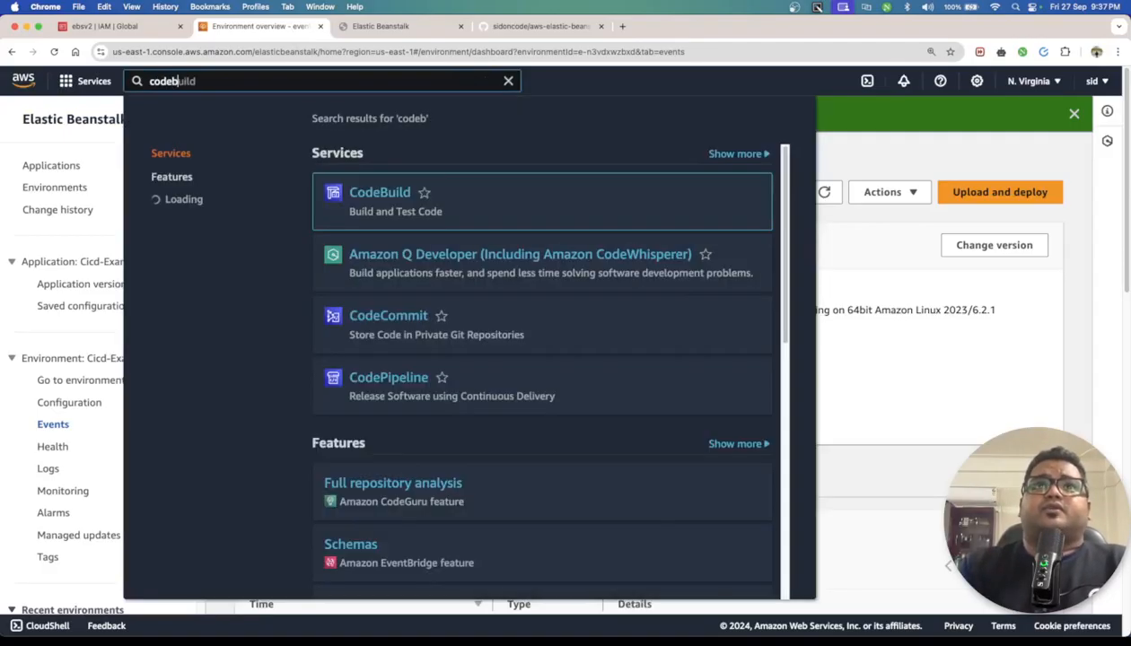
left_click(369, 191, "super")
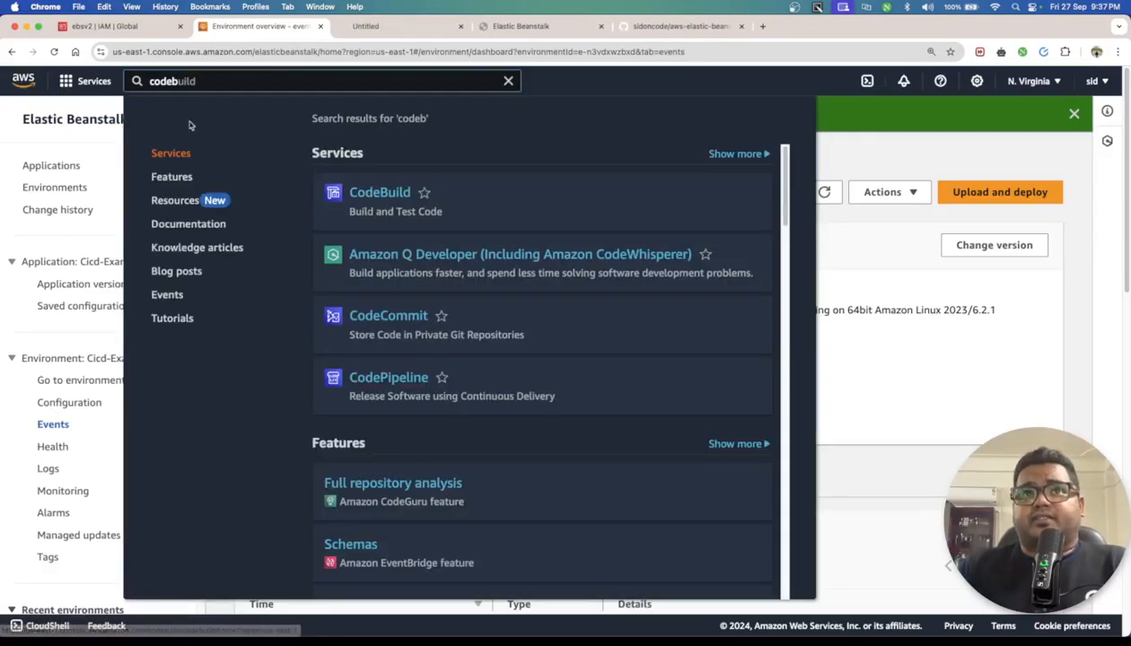
key("BackSpace")
key("BackSpace")
type("p")
left_click(412, 201, "super")
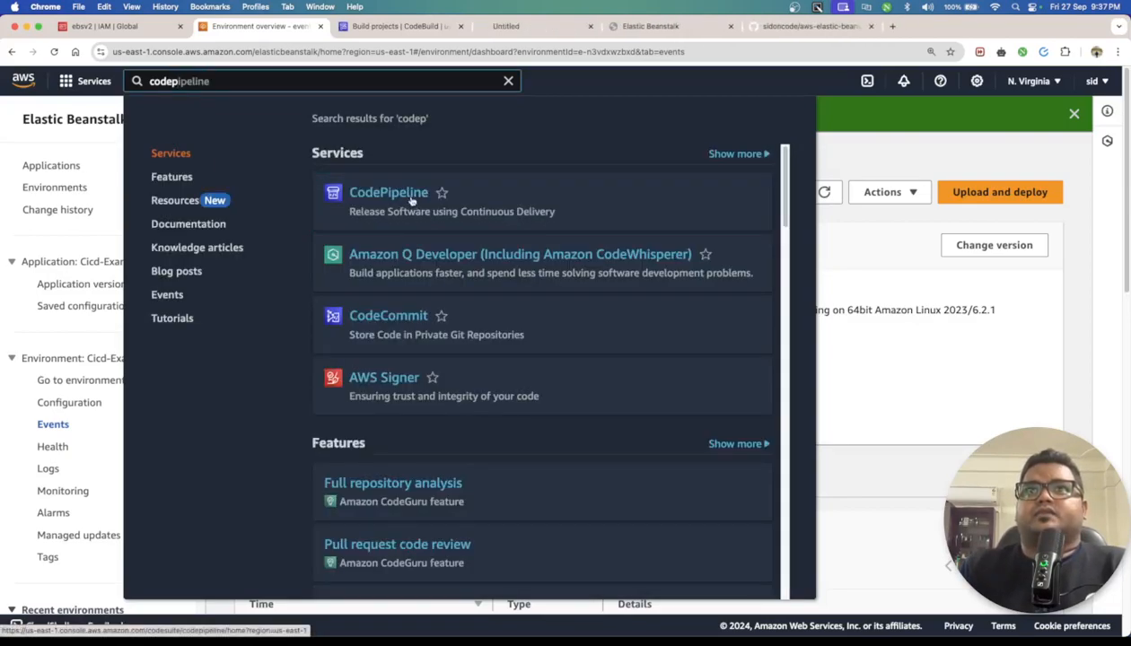
left_click(886, 156)
Move the deployed site's tab to the first position, close the IAM page and view the CodeBuild projects
left_click_drag(691, 30, 188, 35)
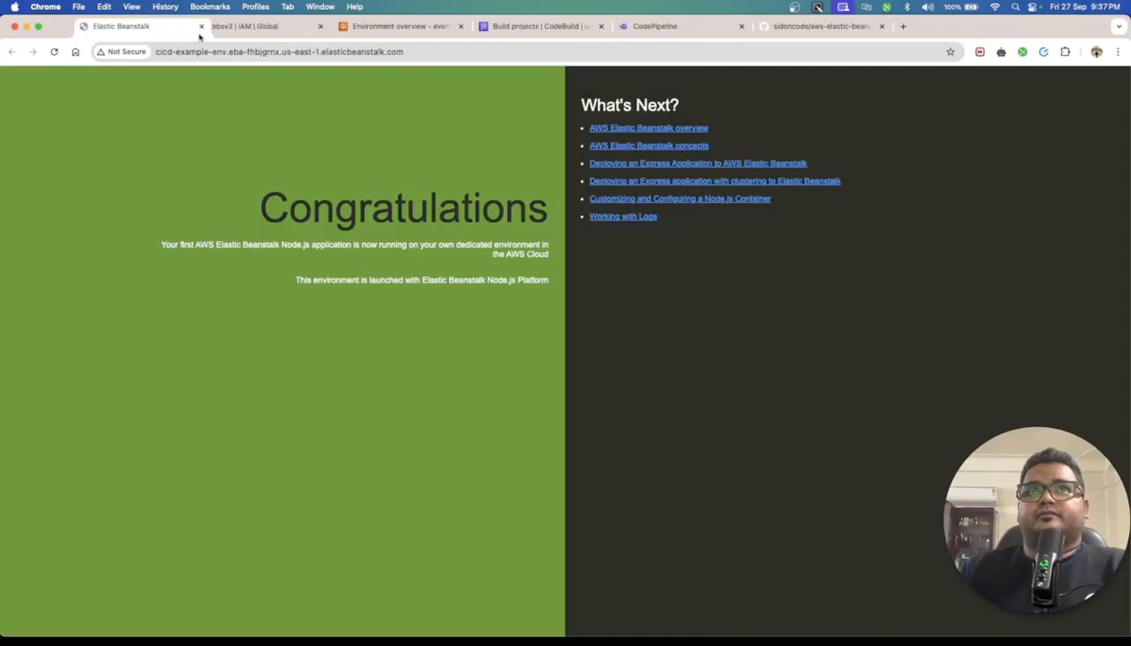
left_click(315, 27)
left_click(409, 30)
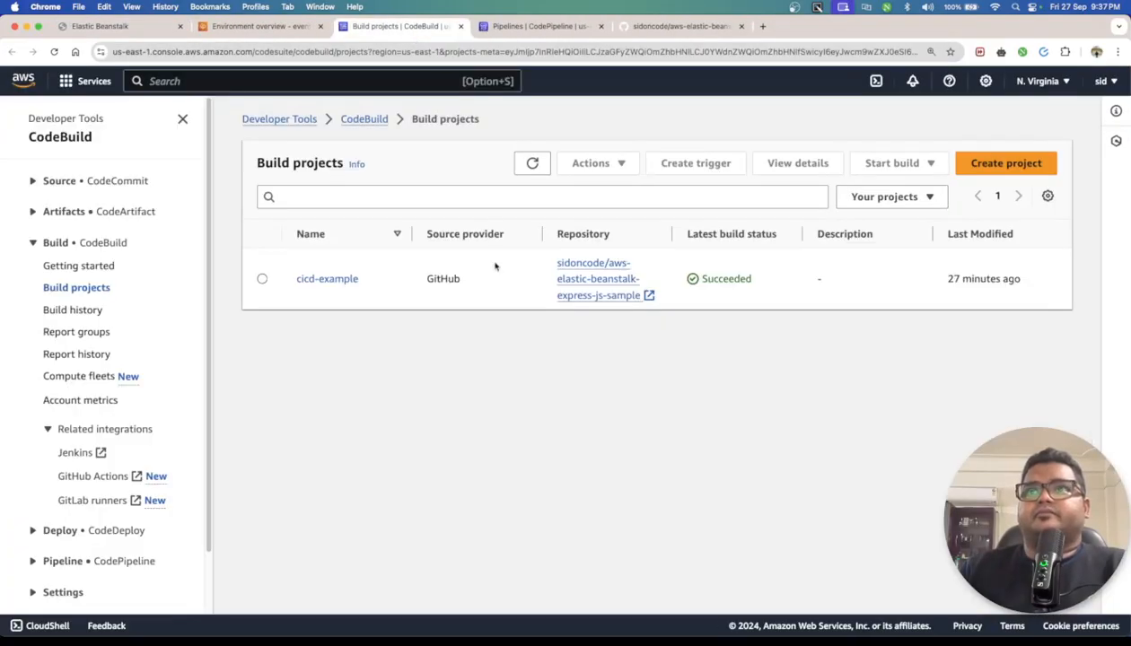
Dismiss the V2 pipeline notice in CodePipeline and start a new pipeline named cicd-example
left_click(574, 27)
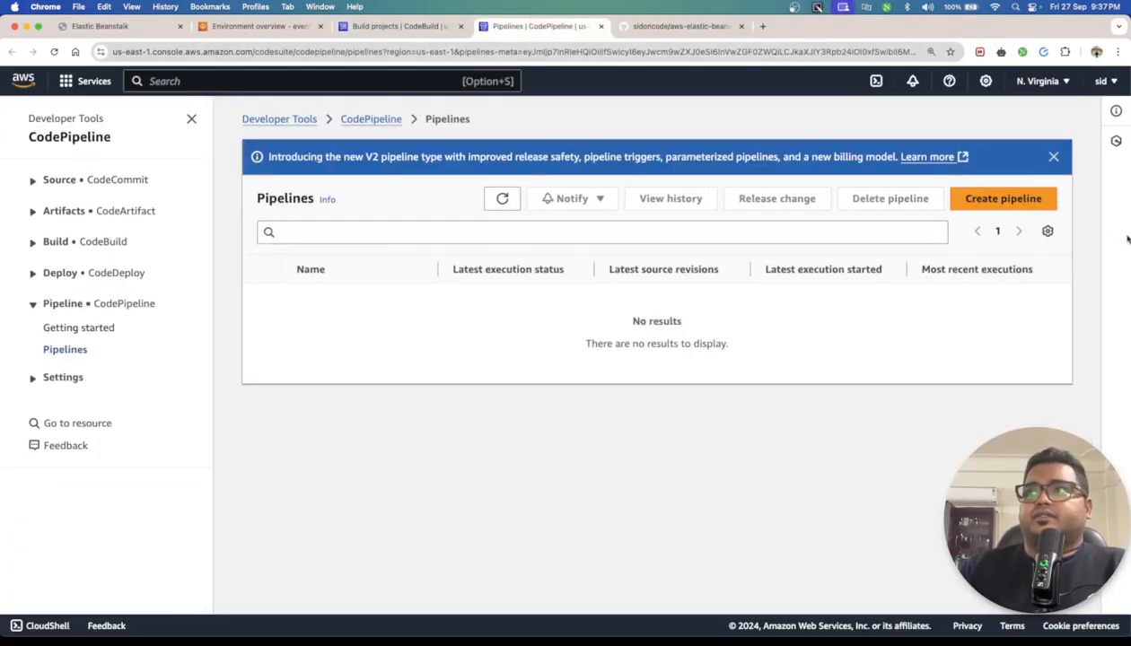
left_click(1052, 156)
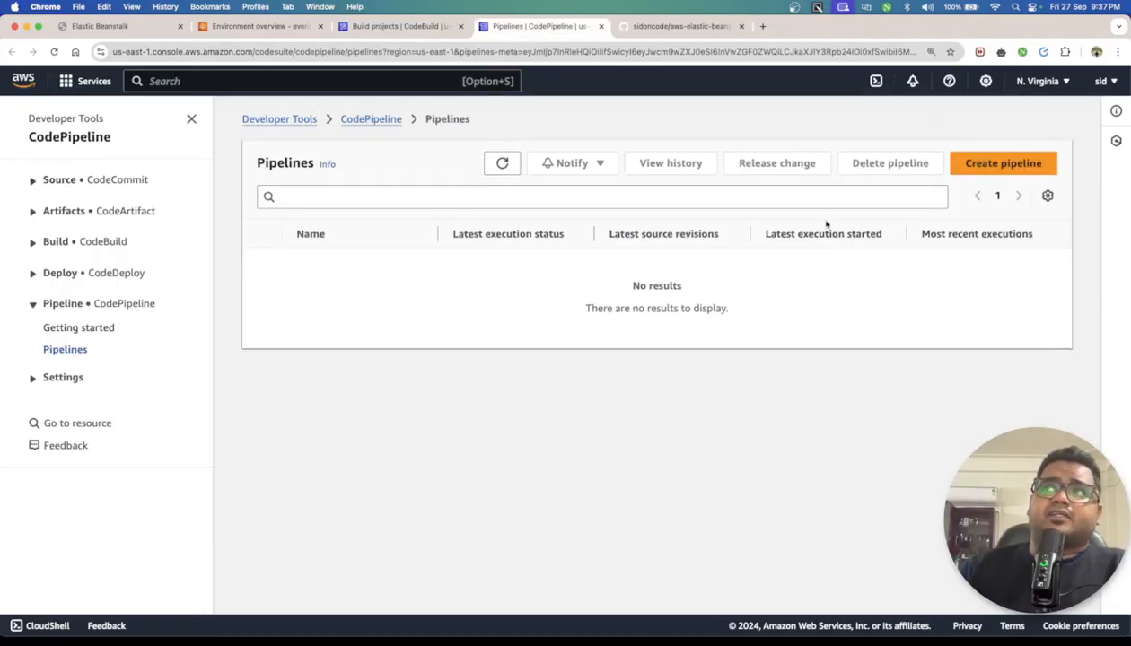
left_click(1003, 162)
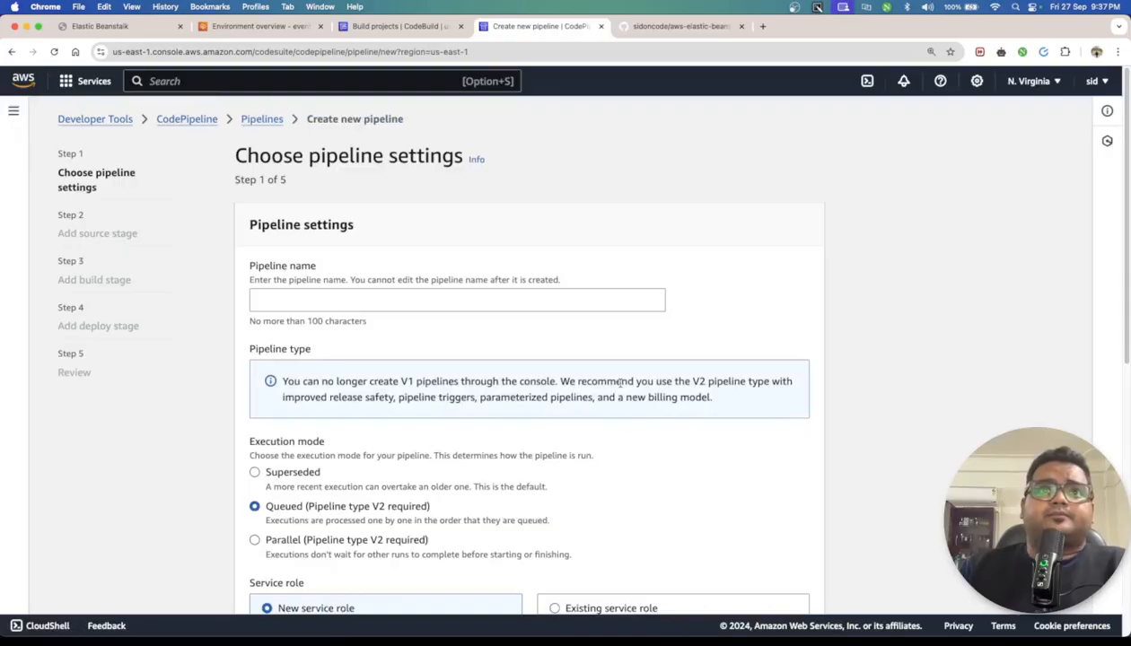
left_click(372, 308)
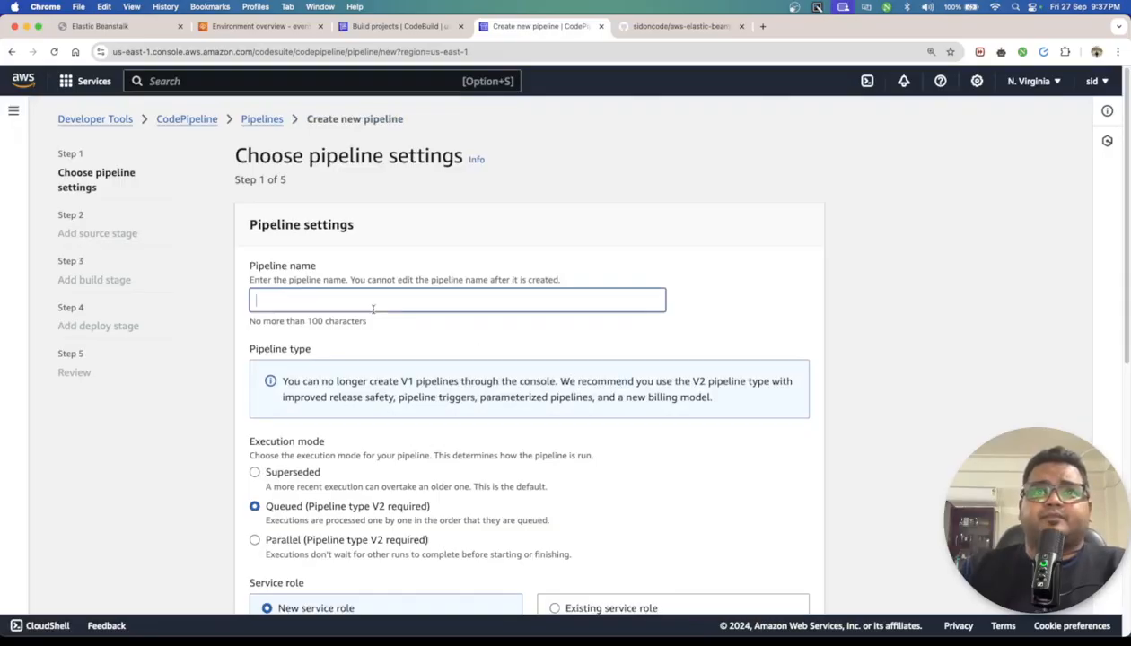
type("cicd")
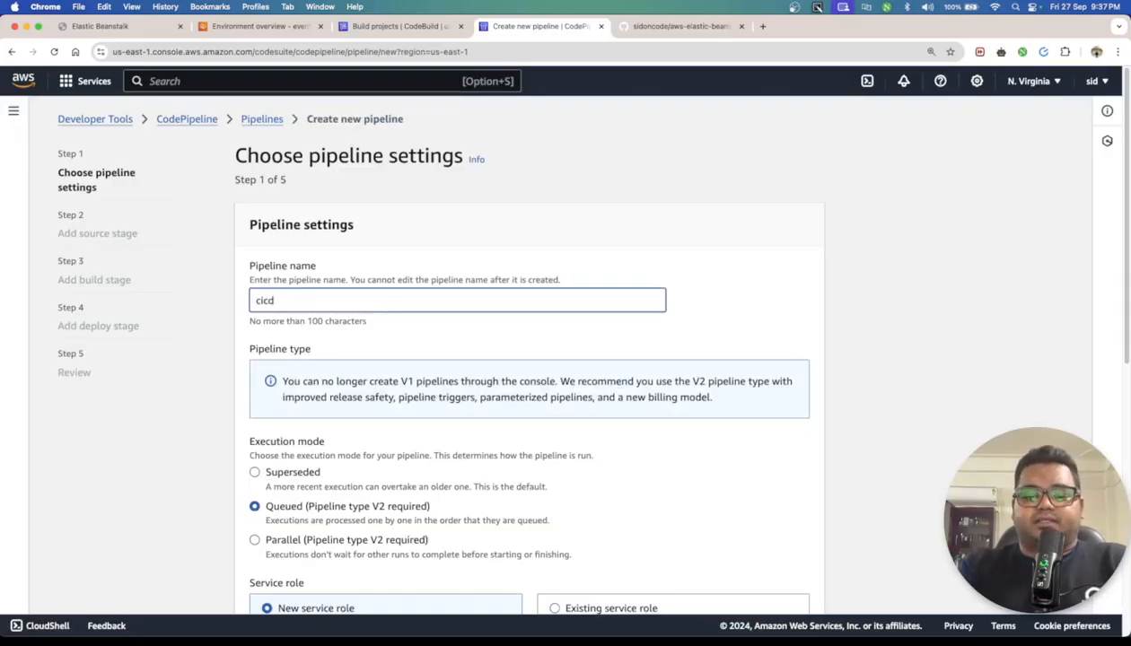
type("-example")
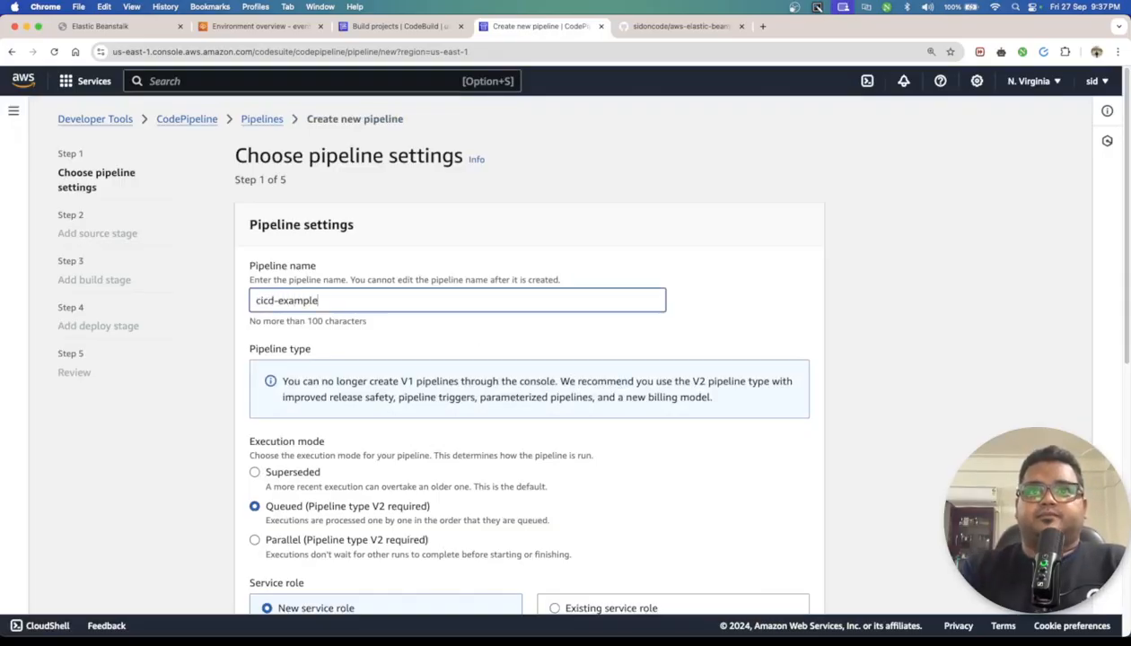
Set the pipeline's execution mode to Superseded and review the service role and variables settings
scroll(376, 318, "down", 5)
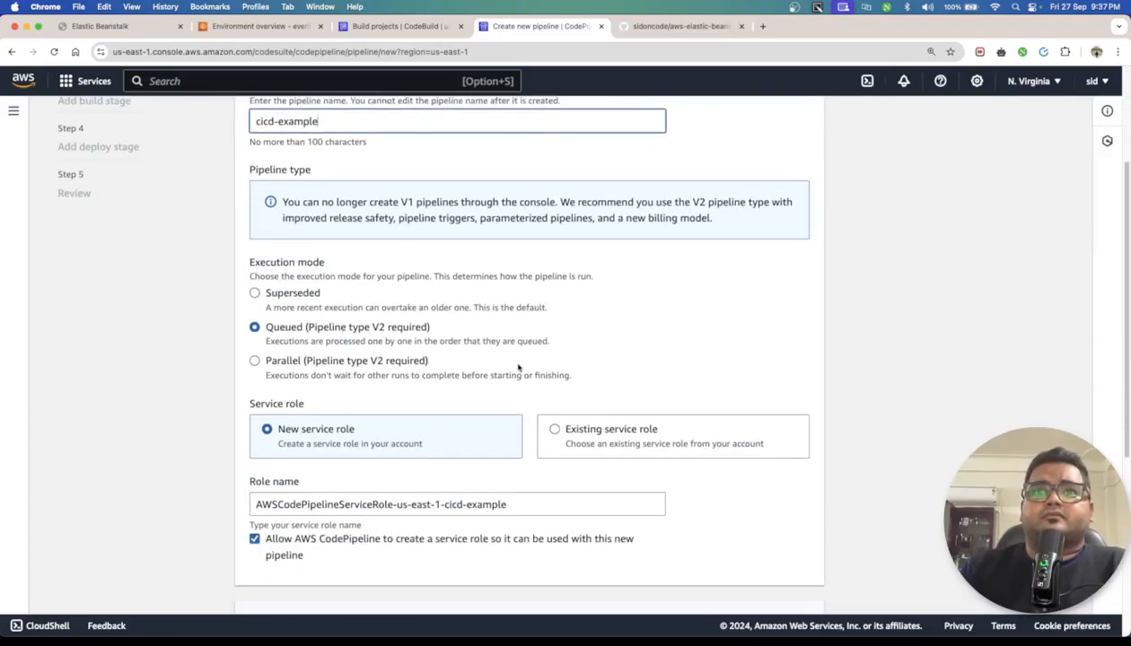
left_click_drag(264, 309, 454, 313)
left_click(272, 294)
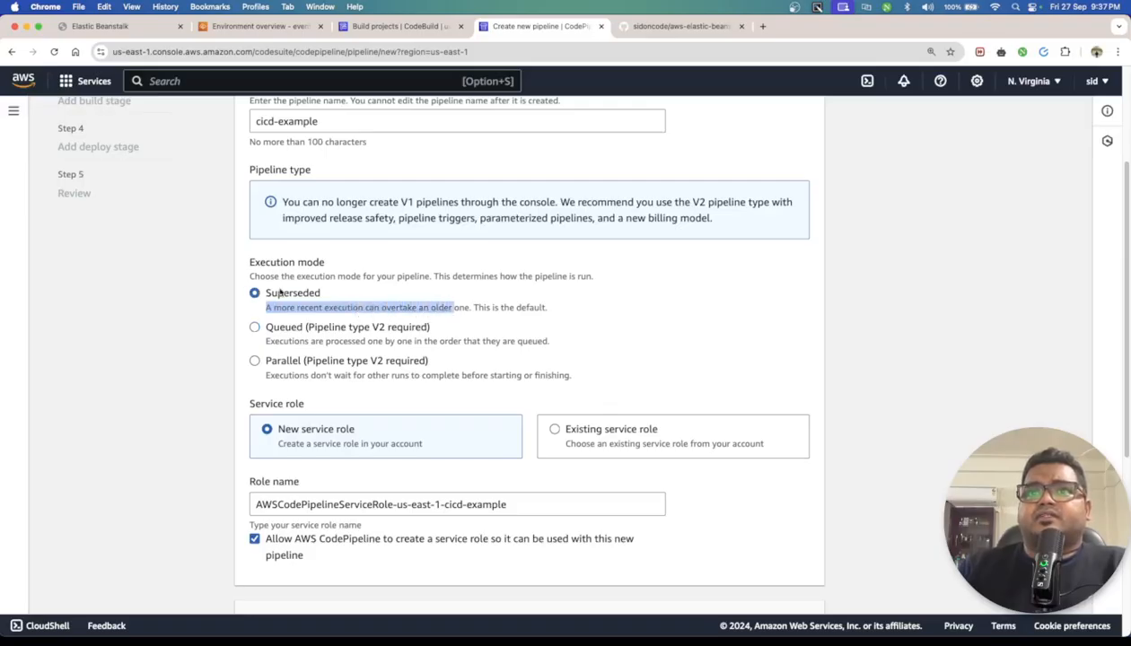
scroll(702, 363, "down", 2)
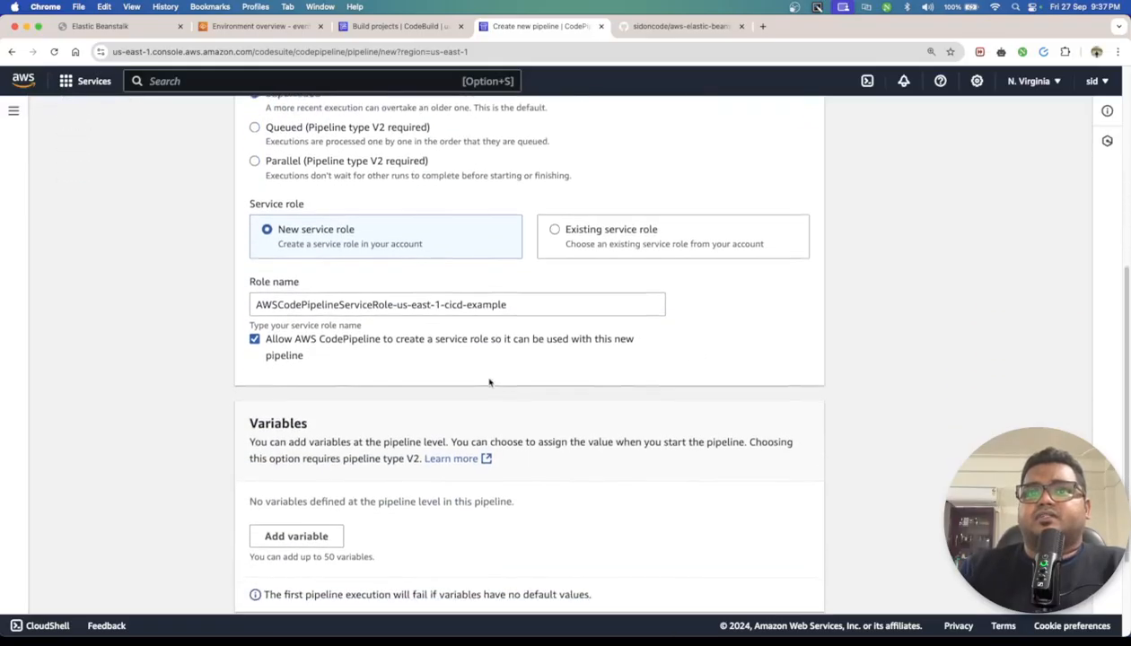
Continue to the source stage, choose GitHub (Version 2) as the source provider and select the existing connection named newconnection
scroll(620, 413, "down", 3)
left_click(781, 567)
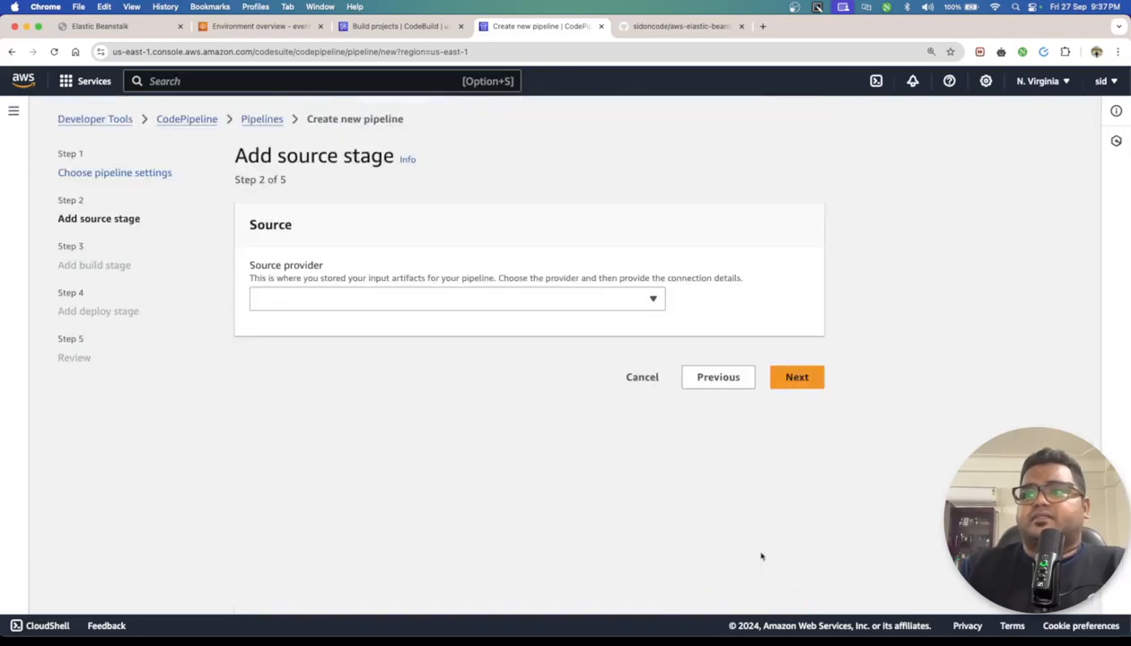
left_click(370, 299)
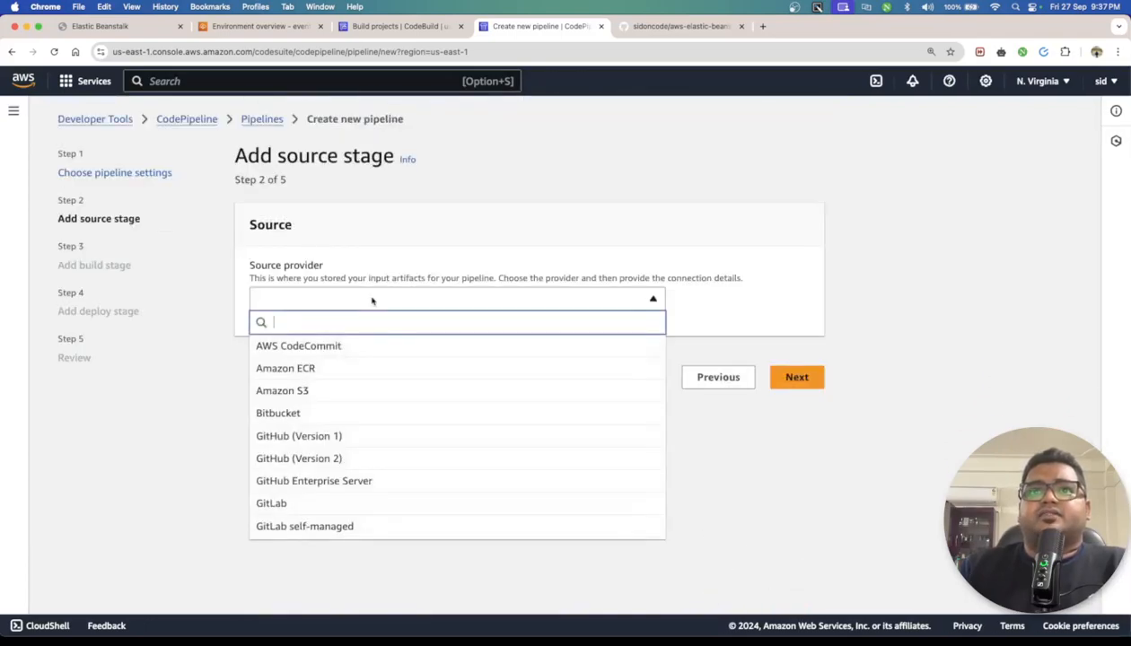
left_click(379, 464)
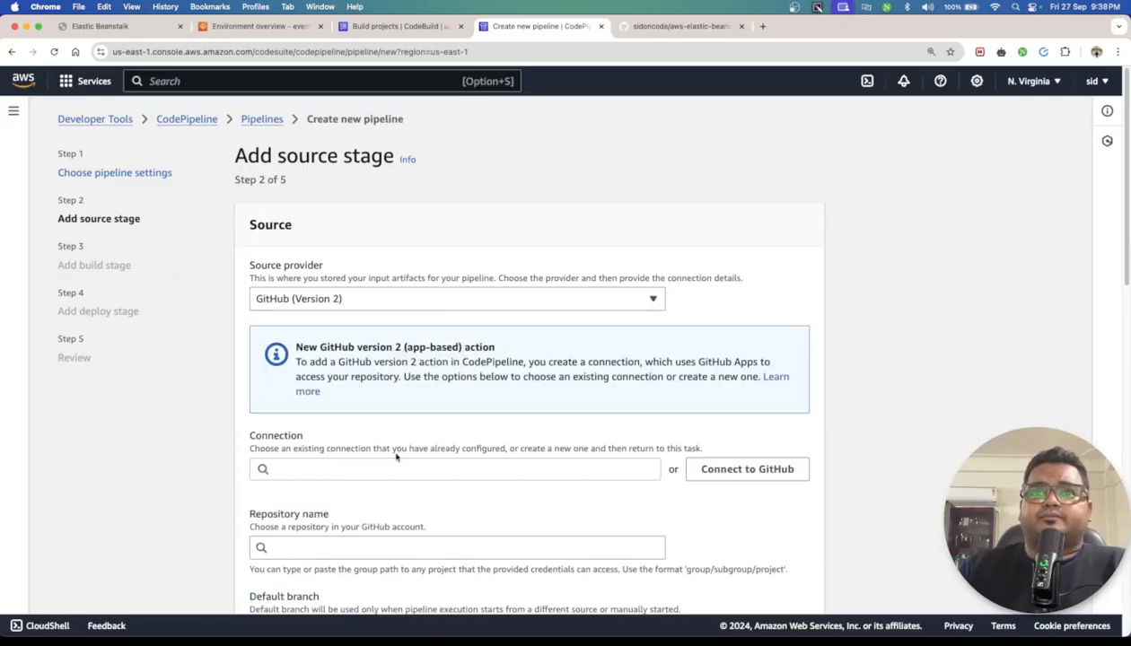
scroll(484, 270, "down", 3)
left_click(489, 274)
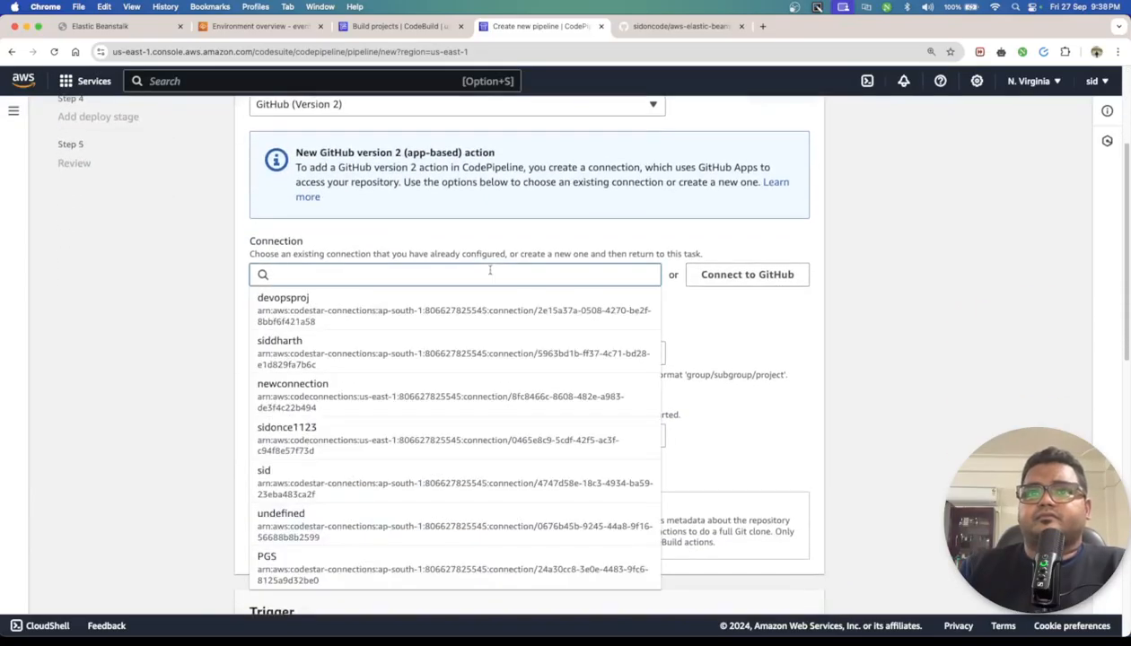
scroll(497, 478, "down", 1)
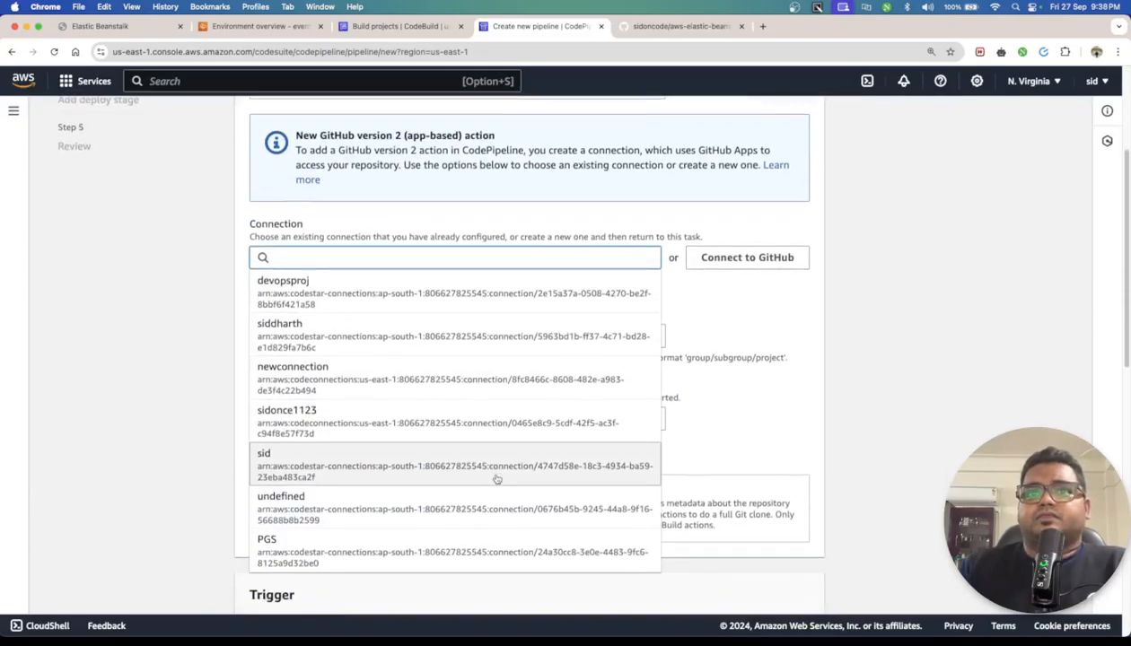
left_click(574, 377)
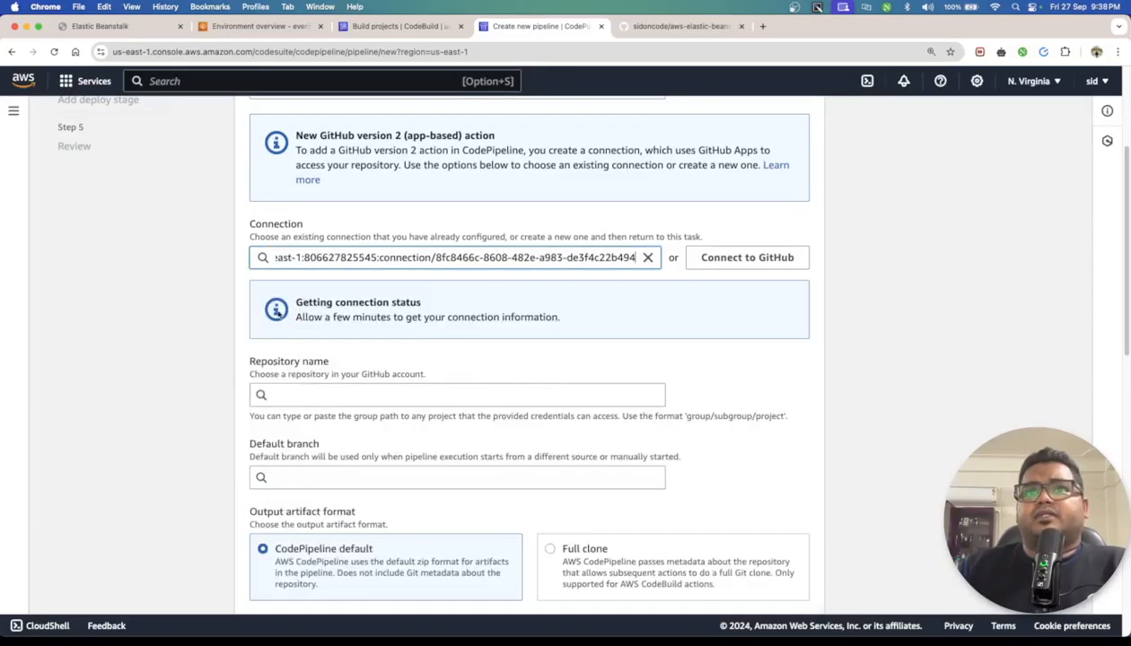
Copy the forked repository's name from GitHub, select aws-elastic-beanstalk-express-js-sample as the source repository and set the default branch to main
scroll(224, 377, "down", 3)
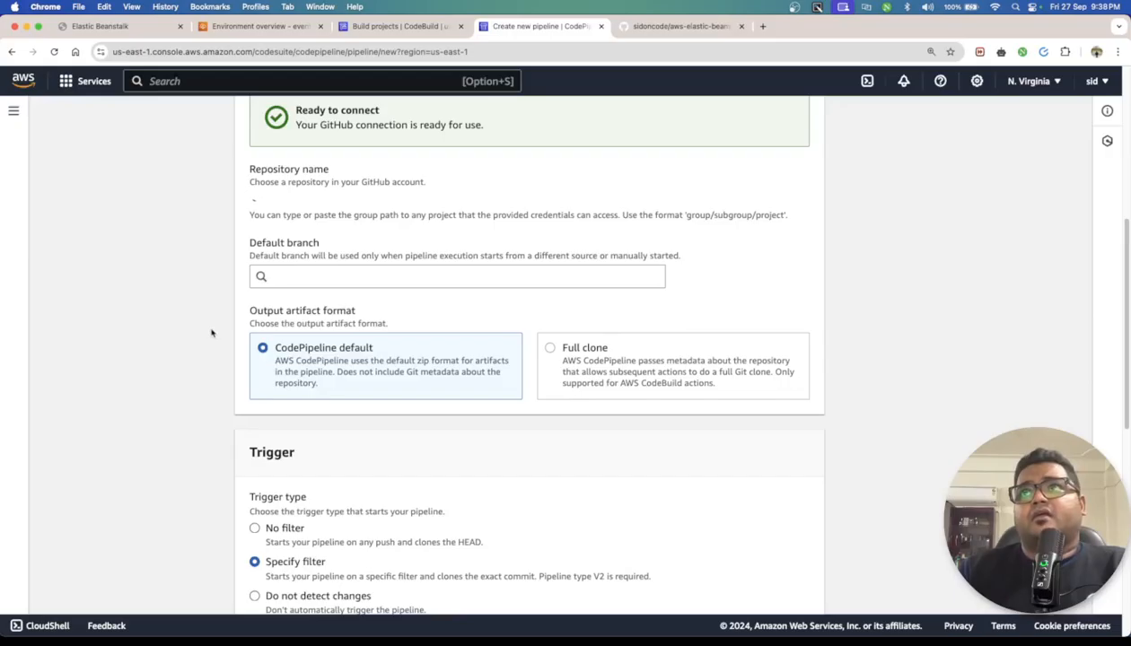
left_click(647, 32)
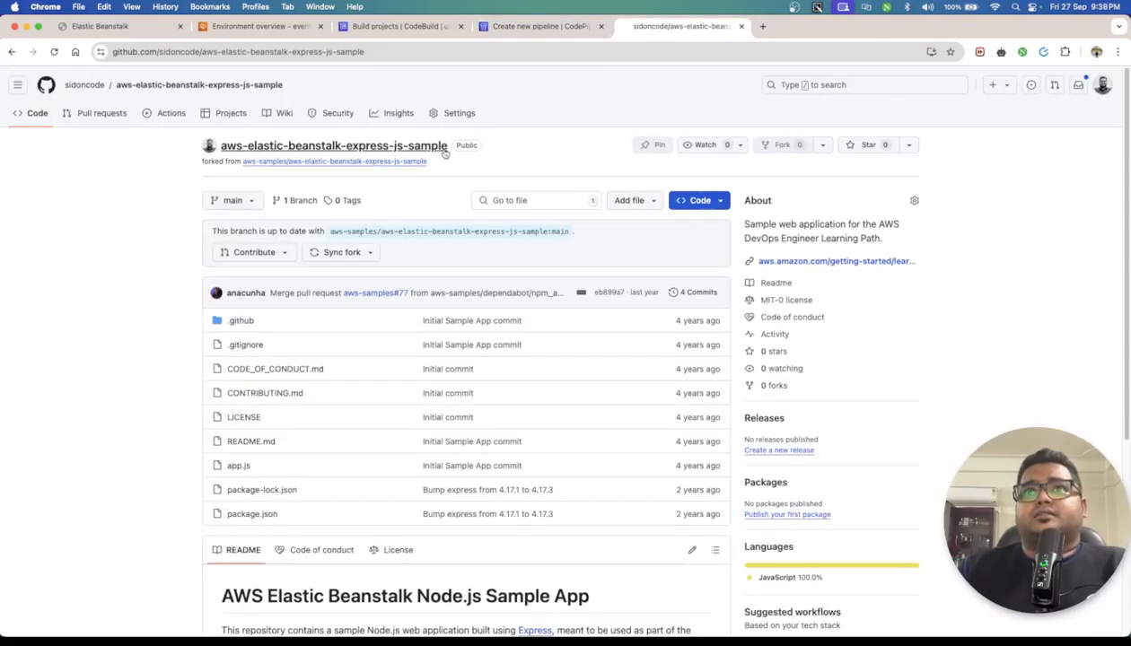
left_click_drag(447, 149, 230, 157)
key("super+c")
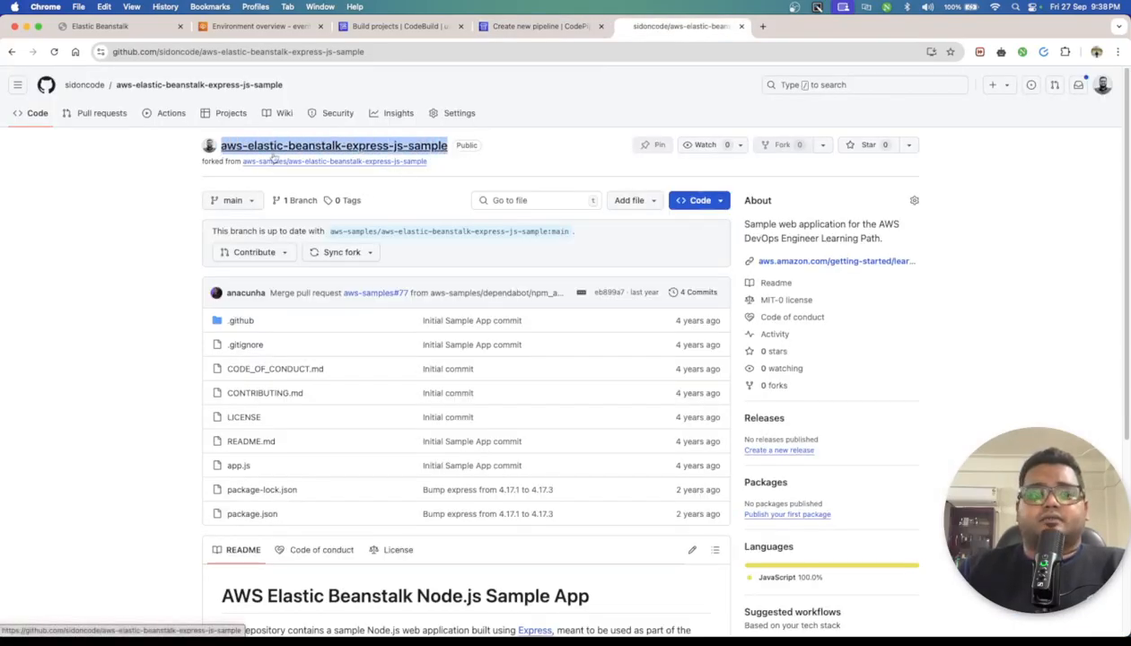
left_click(525, 33)
left_click(336, 203)
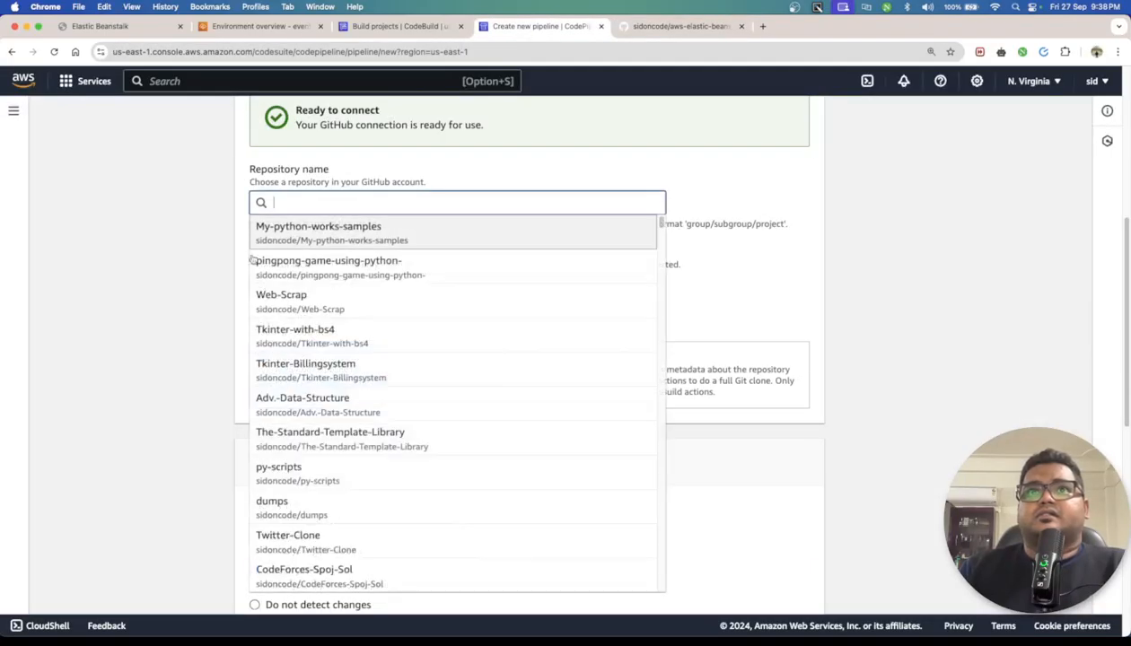
key("super+v")
left_click(325, 235)
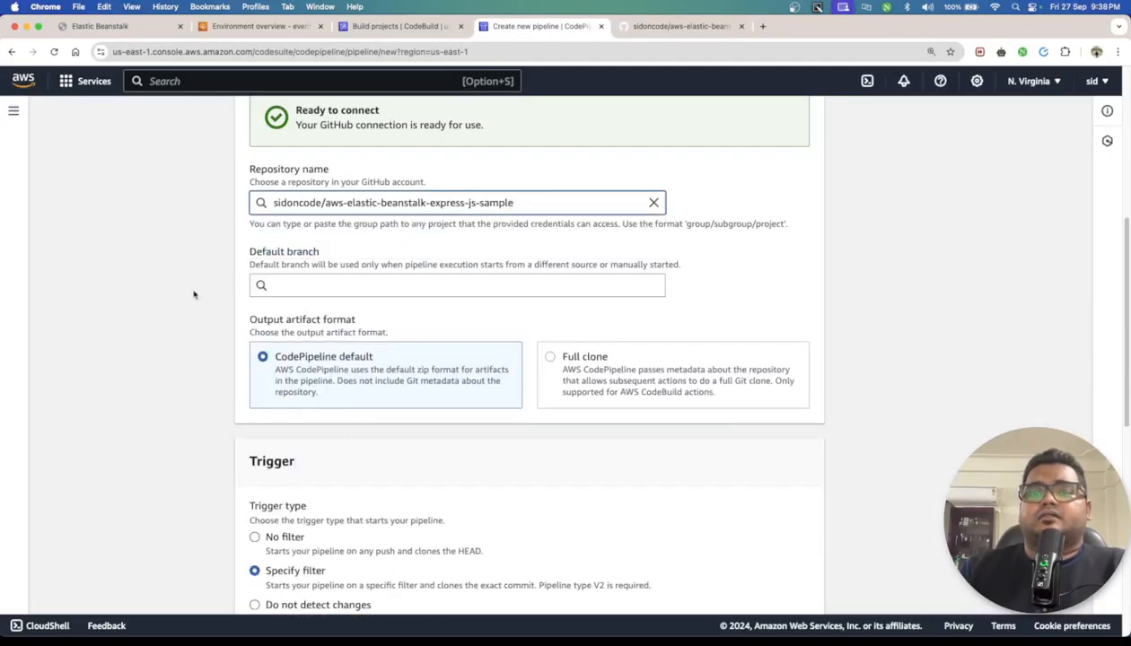
left_click(335, 287)
left_click(274, 306)
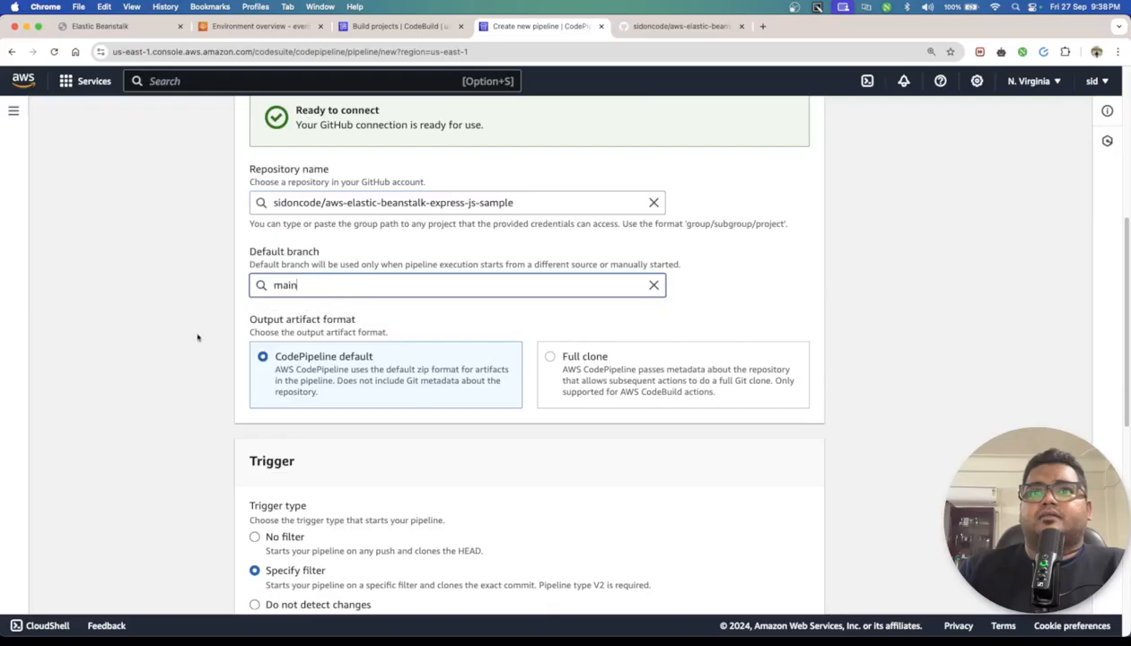
Keep the trigger on Specify filter with the Push event and Branch filter type, and continue to the build stage
scroll(141, 357, "down", 3)
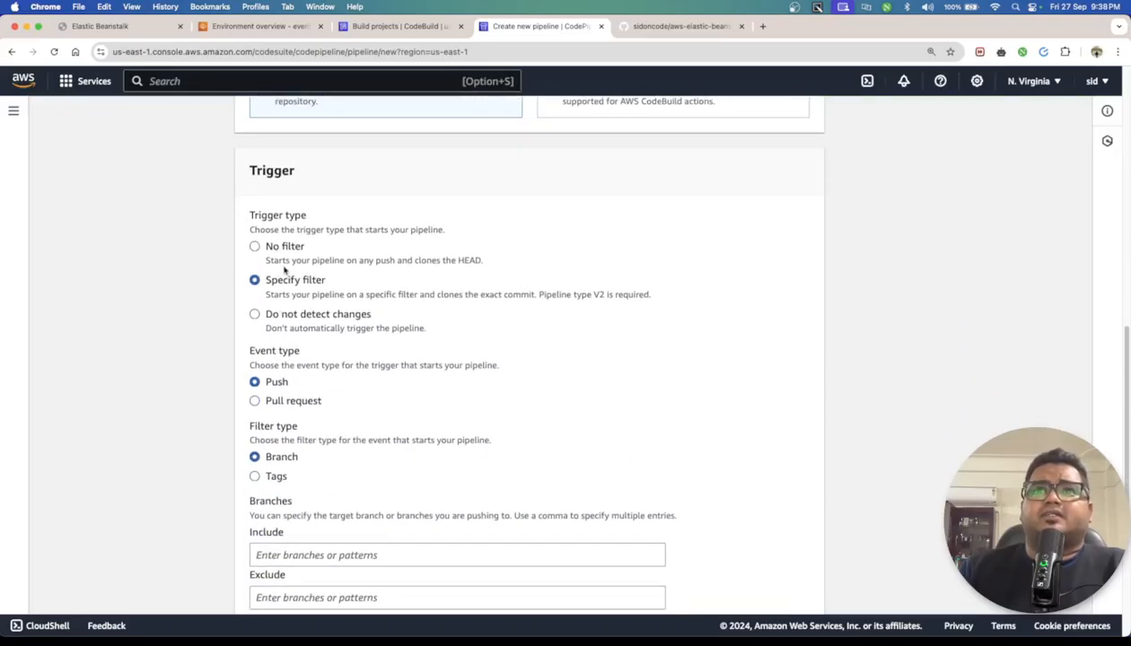
scroll(166, 325, "down", 4)
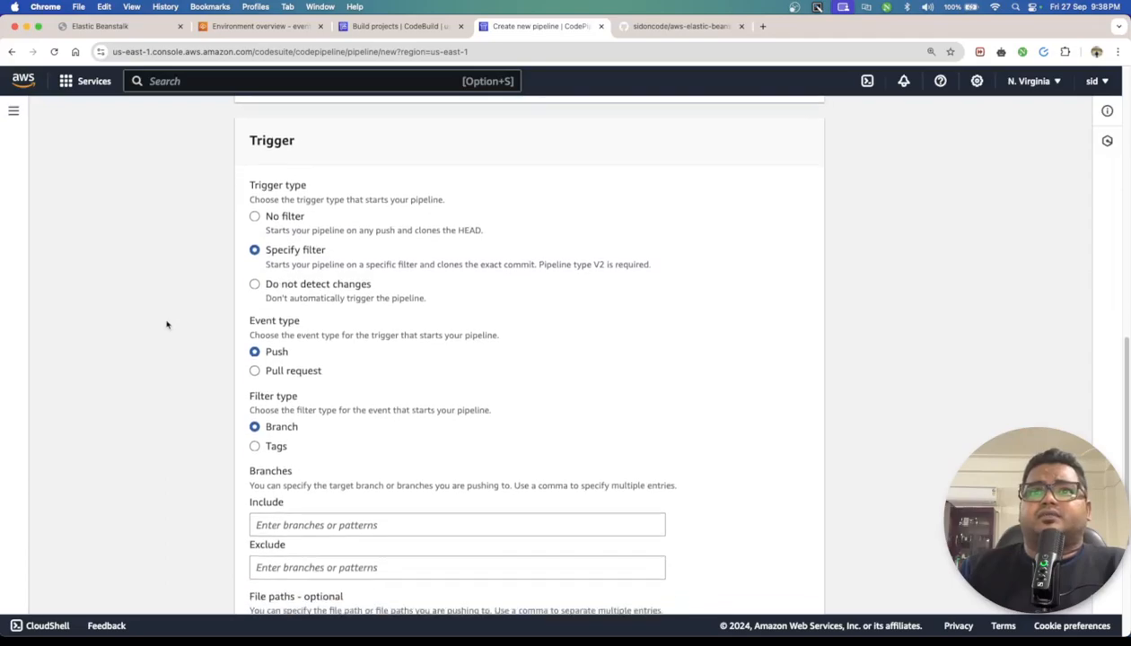
scroll(166, 325, "down", 3)
left_click(799, 564)
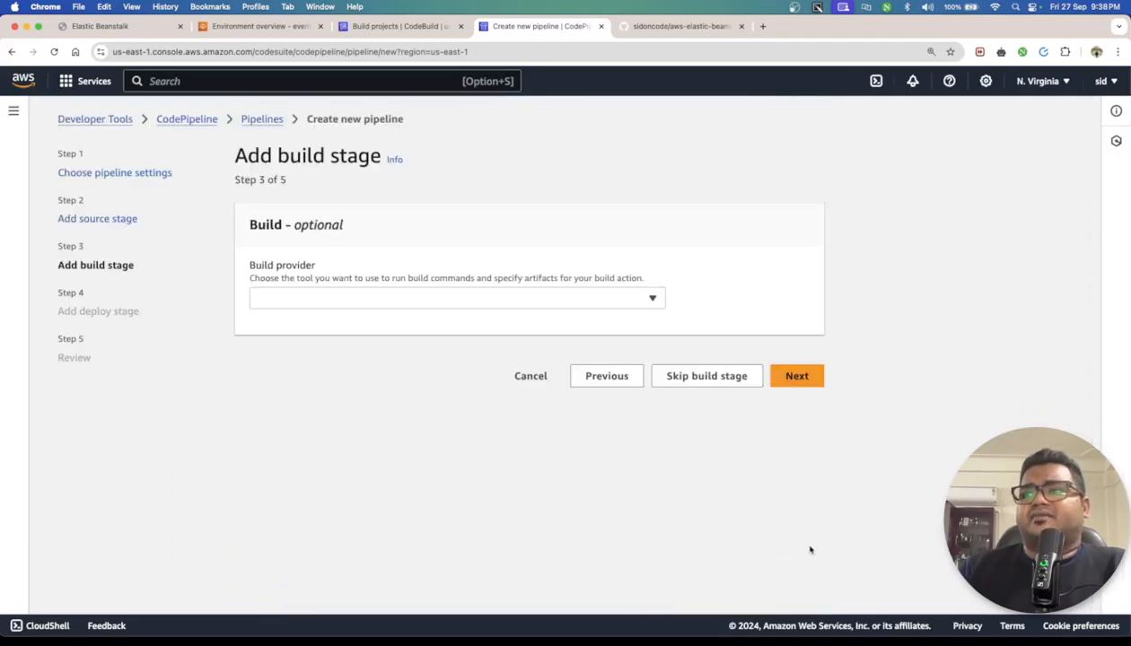
Choose AWS CodeBuild as the build provider for the pipeline's build stage
left_click(646, 297)
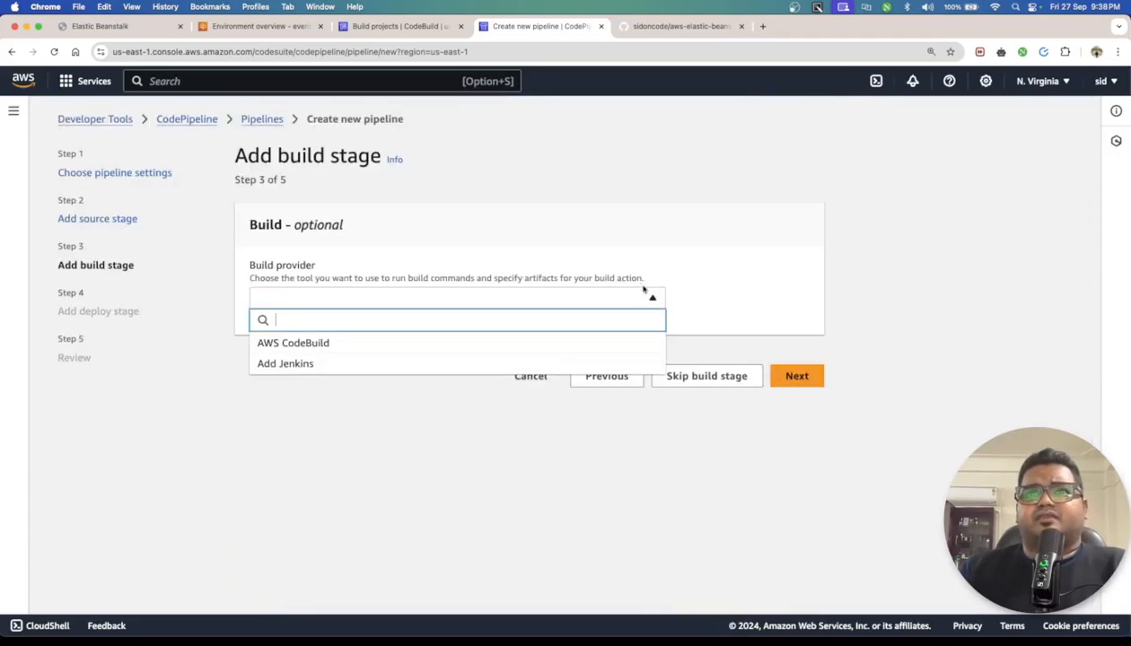
left_click_drag(253, 225, 357, 227)
left_click(523, 230)
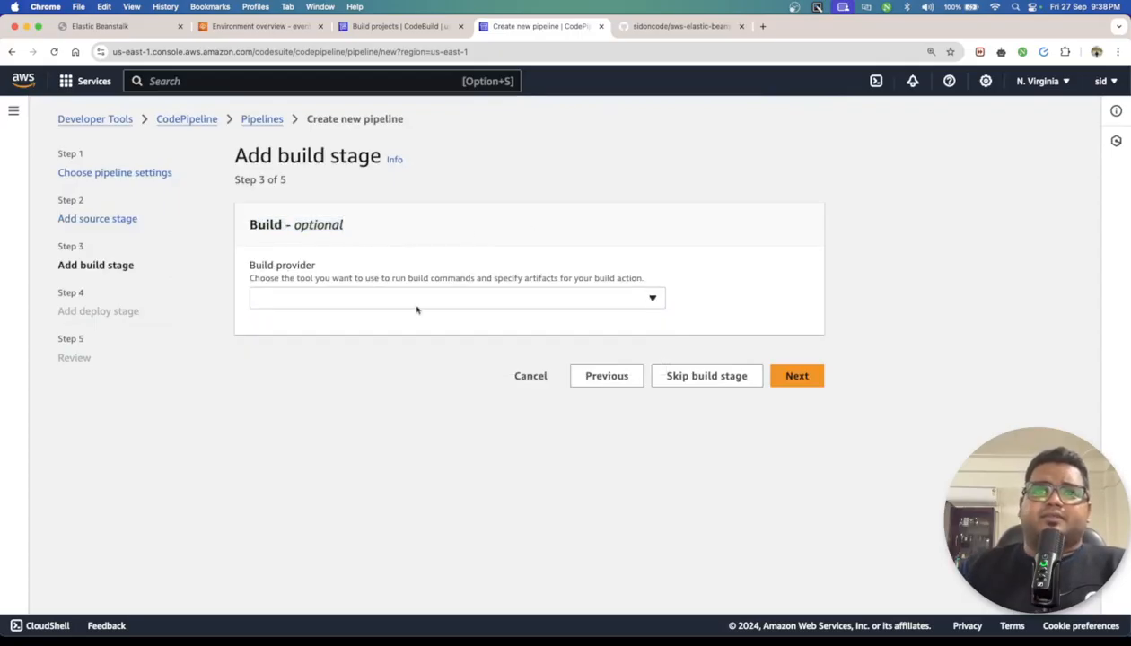
left_click(386, 302)
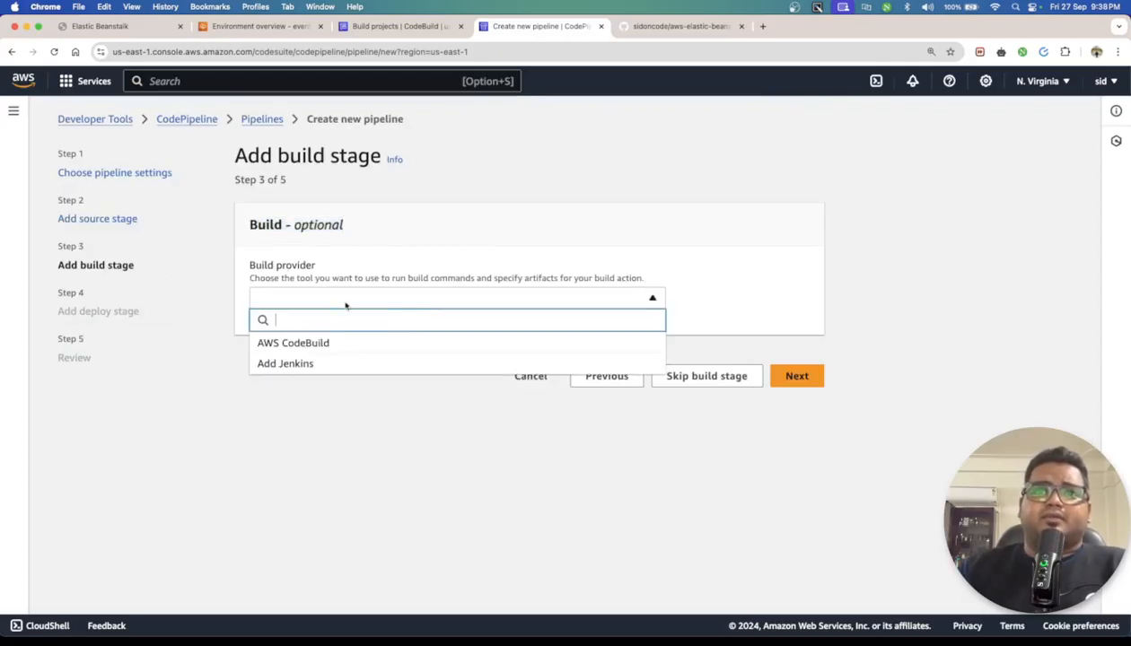
left_click(426, 347)
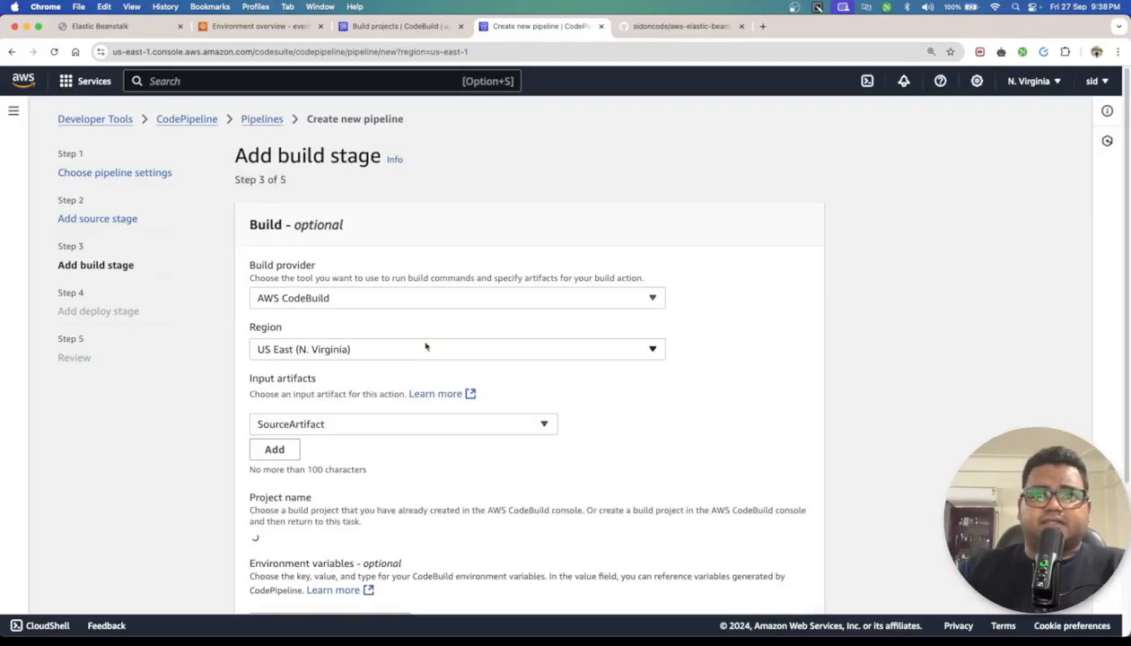
Keep SourceArtifact as the build stage's input artifact and select cicd-example as the build project
scroll(826, 355, "down", 5)
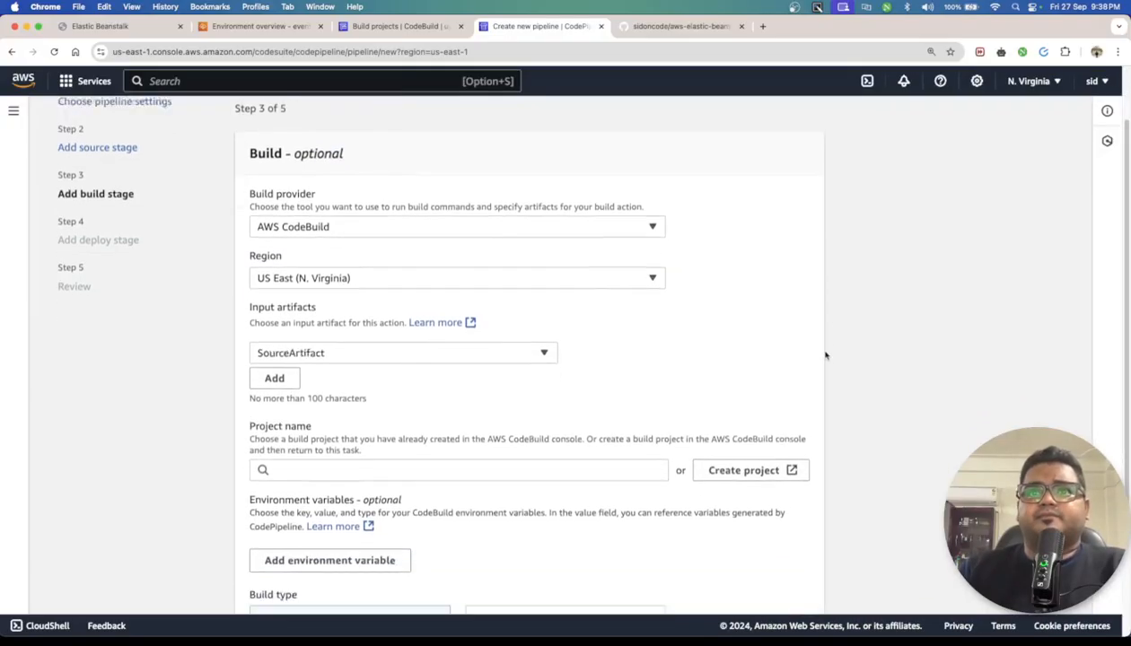
left_click(516, 234)
left_click(259, 265)
left_click(564, 343)
left_click(285, 369)
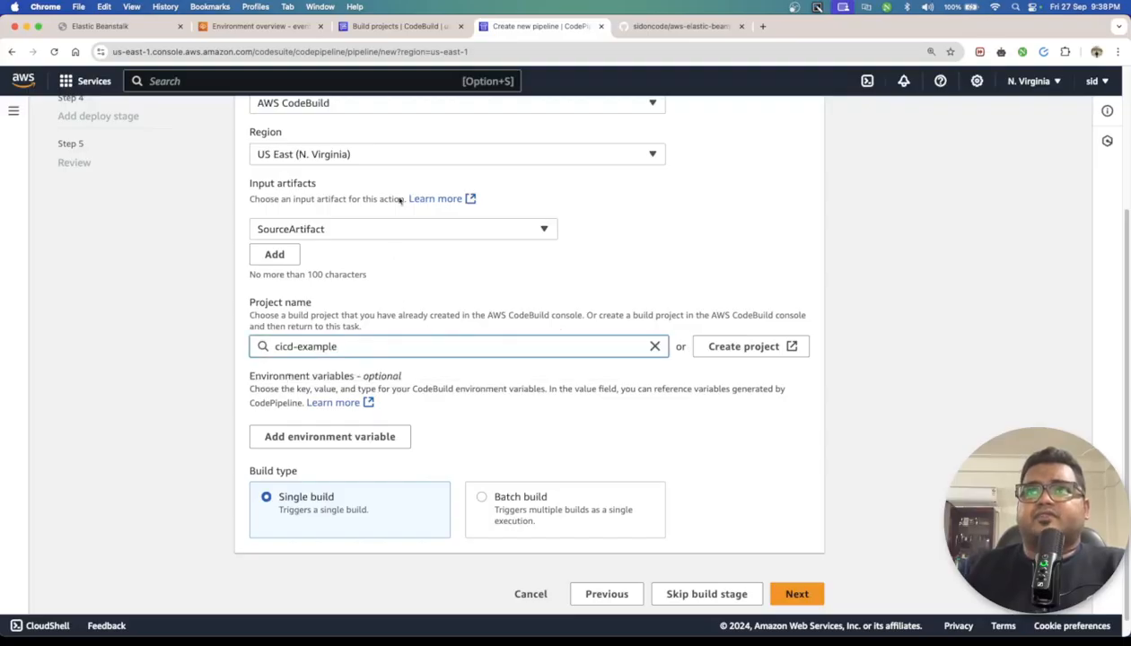
Check the cicd-example project name in the CodeBuild project list and return to the pipeline's build stage
left_click(376, 27)
left_click_drag(295, 282, 379, 282)
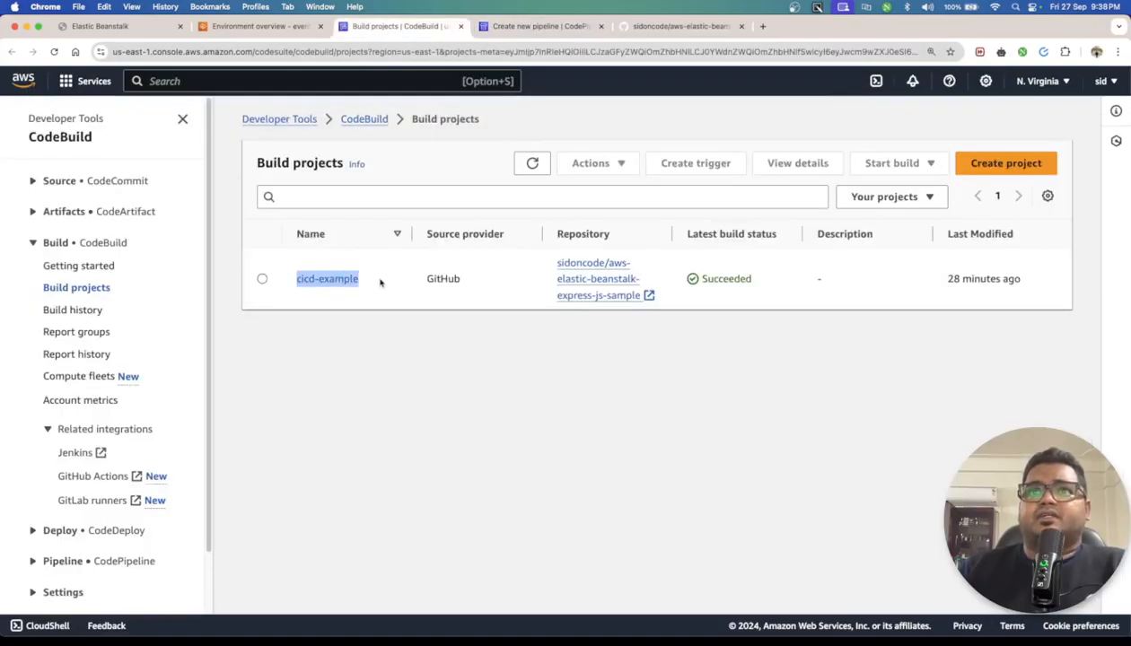
left_click(536, 30)
scroll(219, 407, "down", 1)
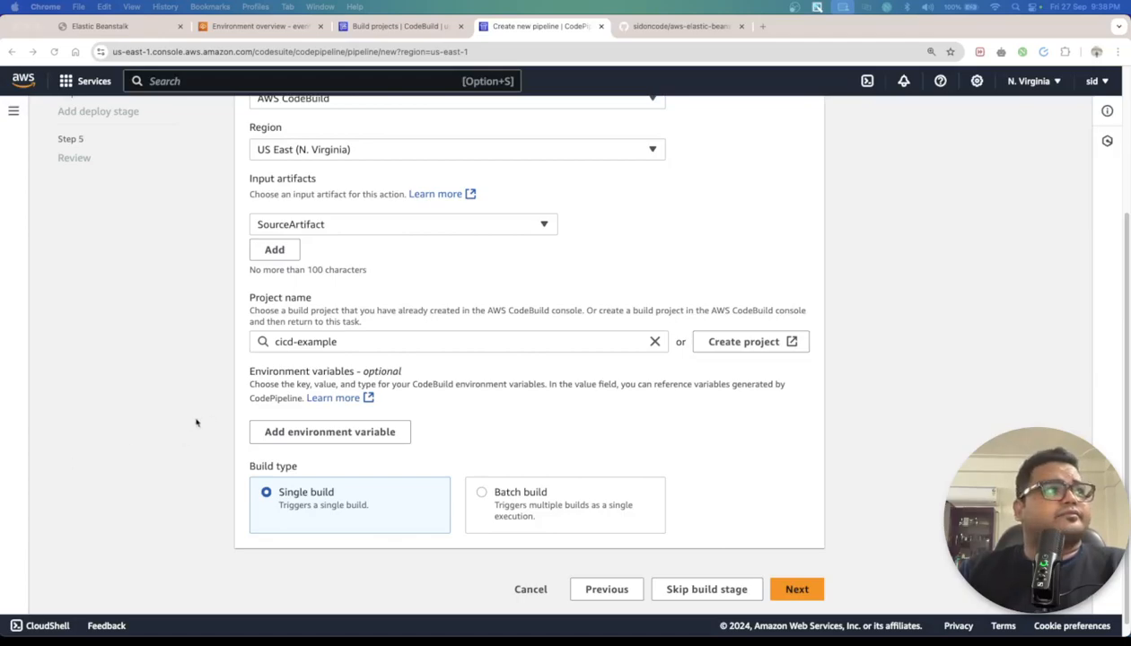
Review the build stage settings, keep the Single build type and continue to the deploy stage
left_click(891, 494)
scroll(885, 480, "up", 5)
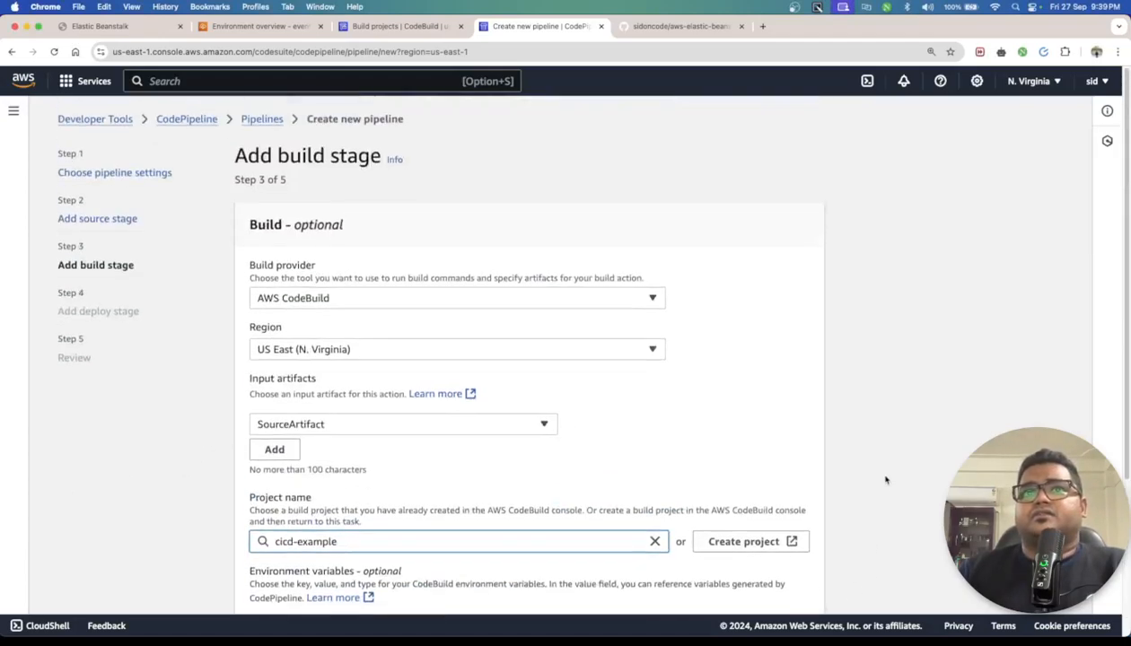
scroll(885, 481, "down", 5)
left_click(533, 212)
left_click(897, 287)
left_click(797, 574)
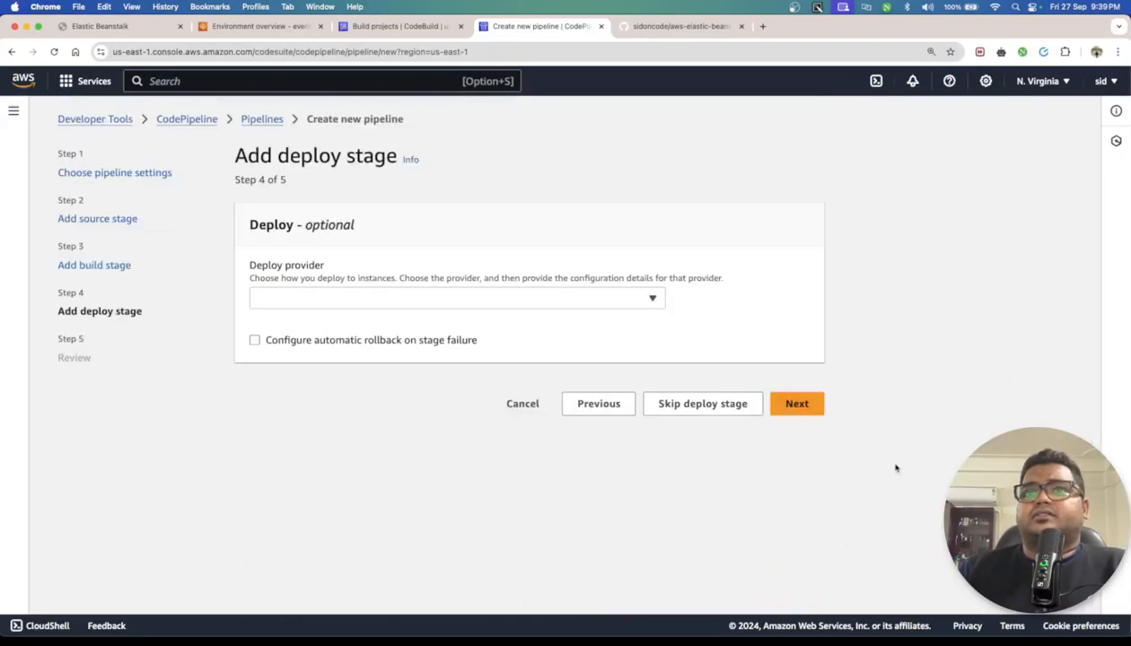
Set the deploy provider to AWS Elastic Beanstalk with application Cicd-Example and environment Cicd-Example-env
left_click(380, 299)
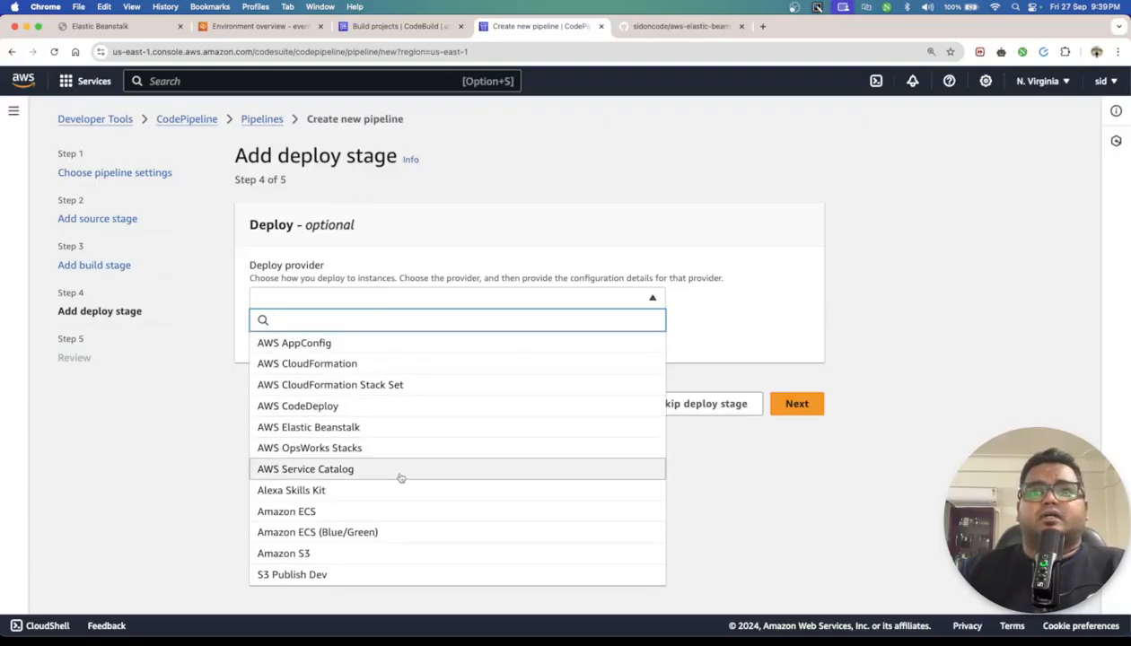
left_click(408, 429)
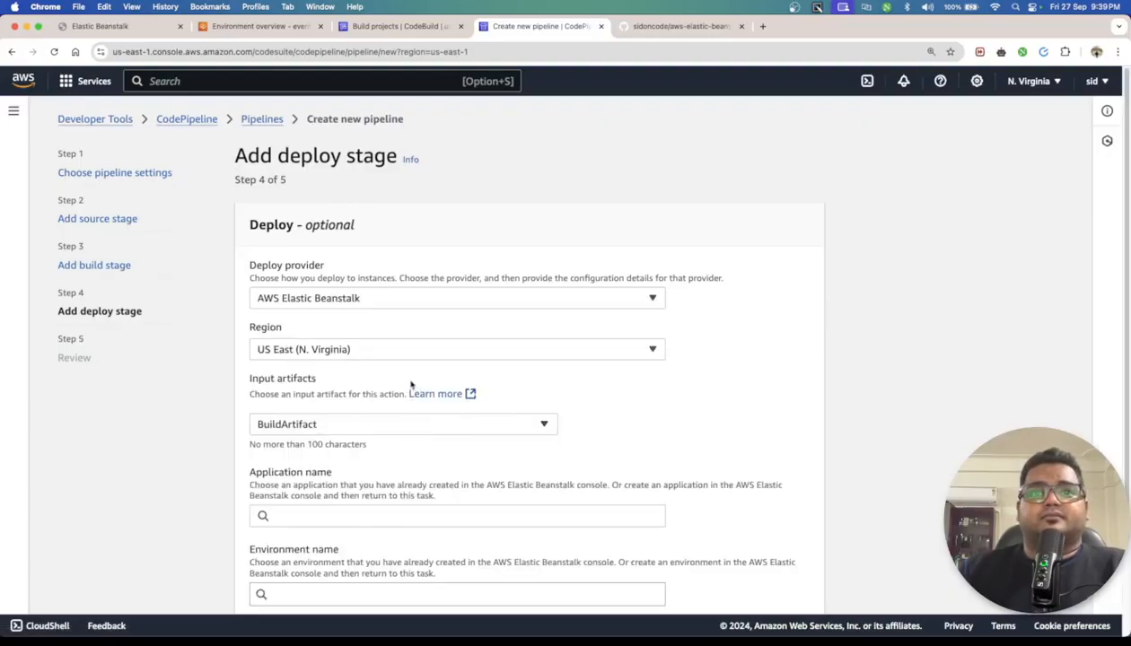
scroll(652, 375, "down", 3)
left_click(523, 400)
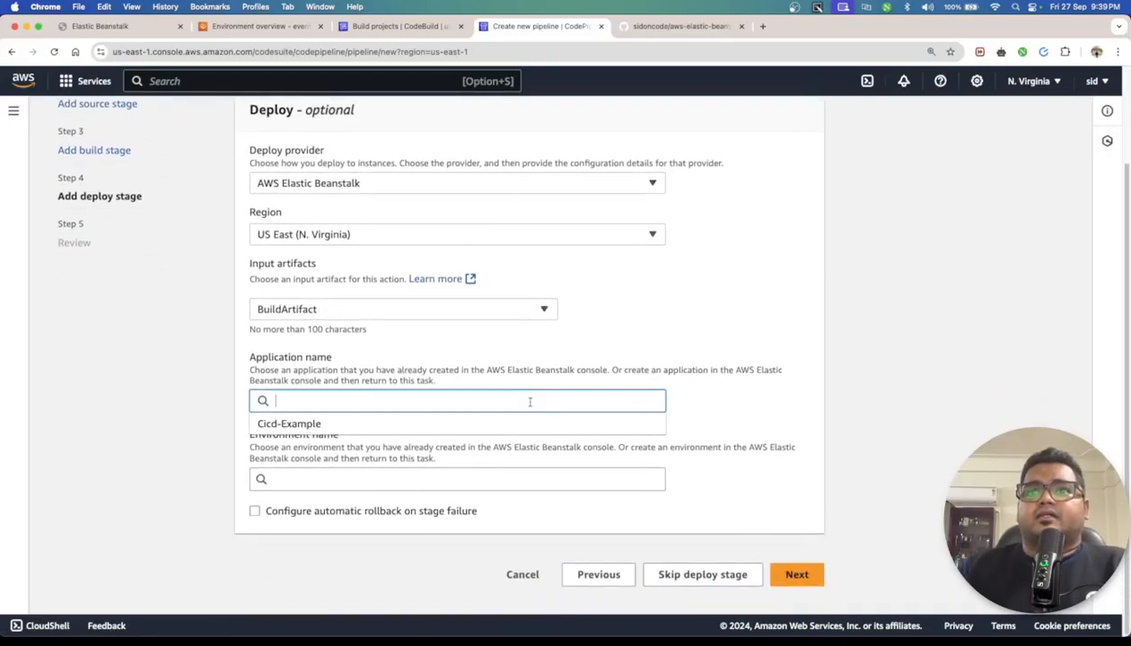
left_click(512, 423)
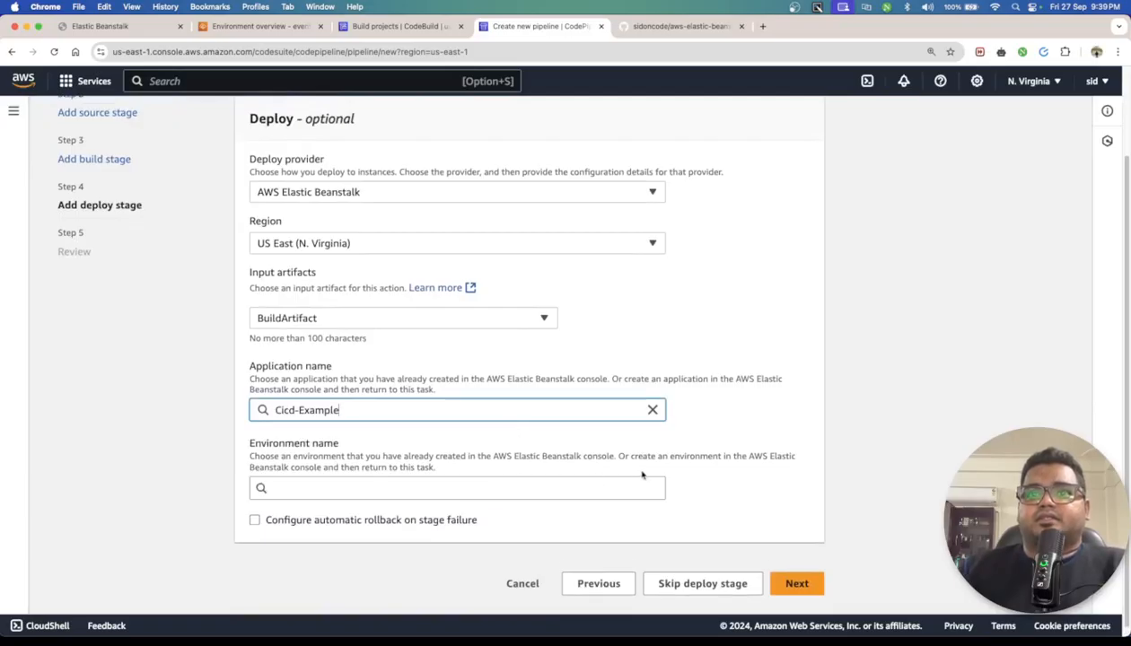
left_click(603, 487)
left_click(450, 507)
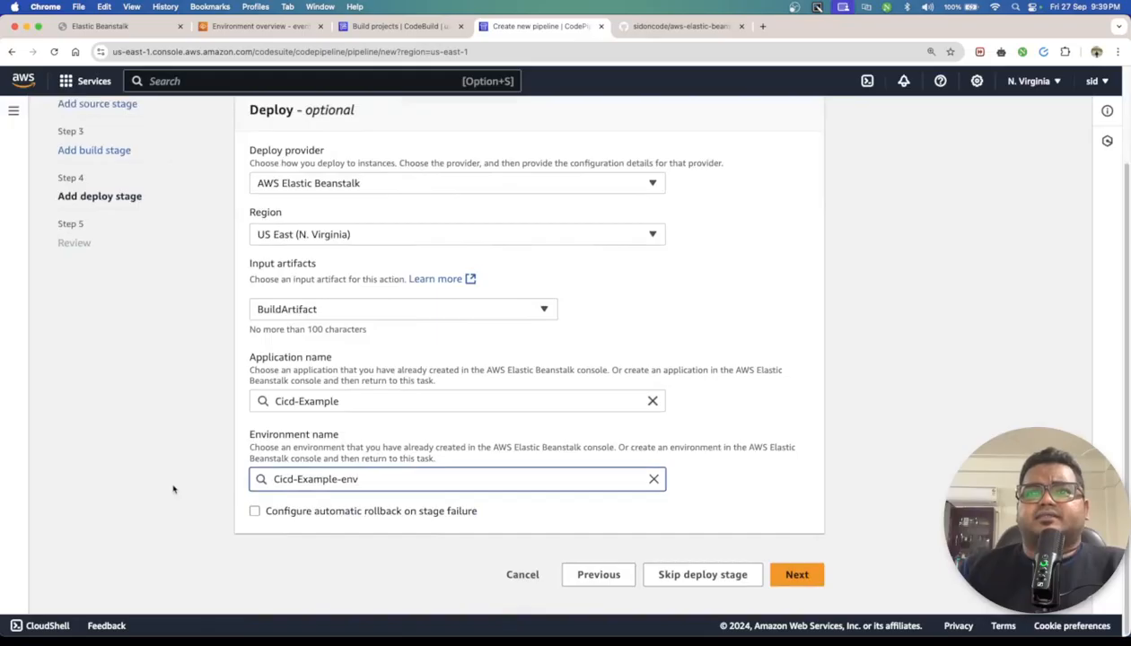
Continue to the review page, go through the pipeline summary and try to create the pipeline
left_click(790, 572)
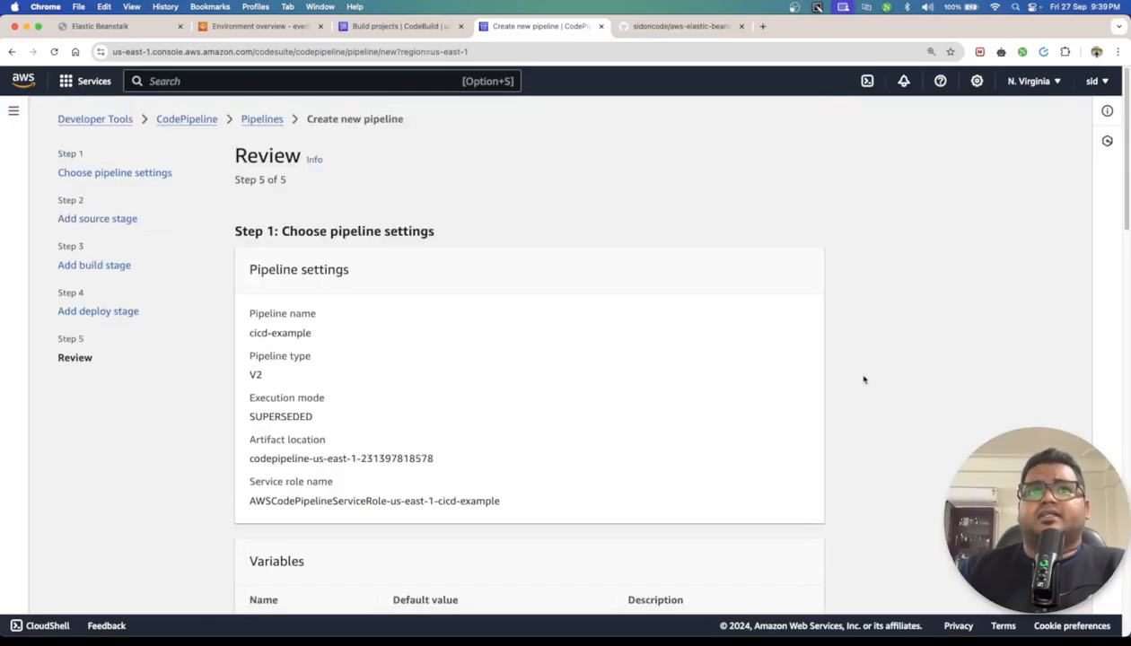
scroll(863, 379, "down", 10)
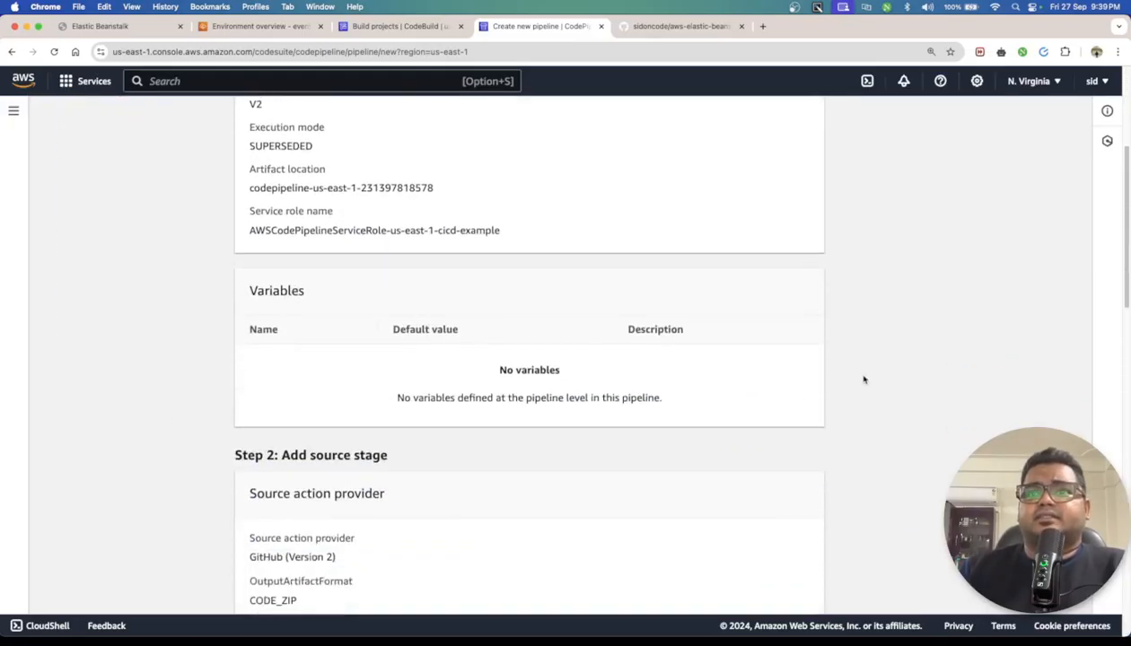
scroll(863, 379, "down", 10)
left_click(769, 574)
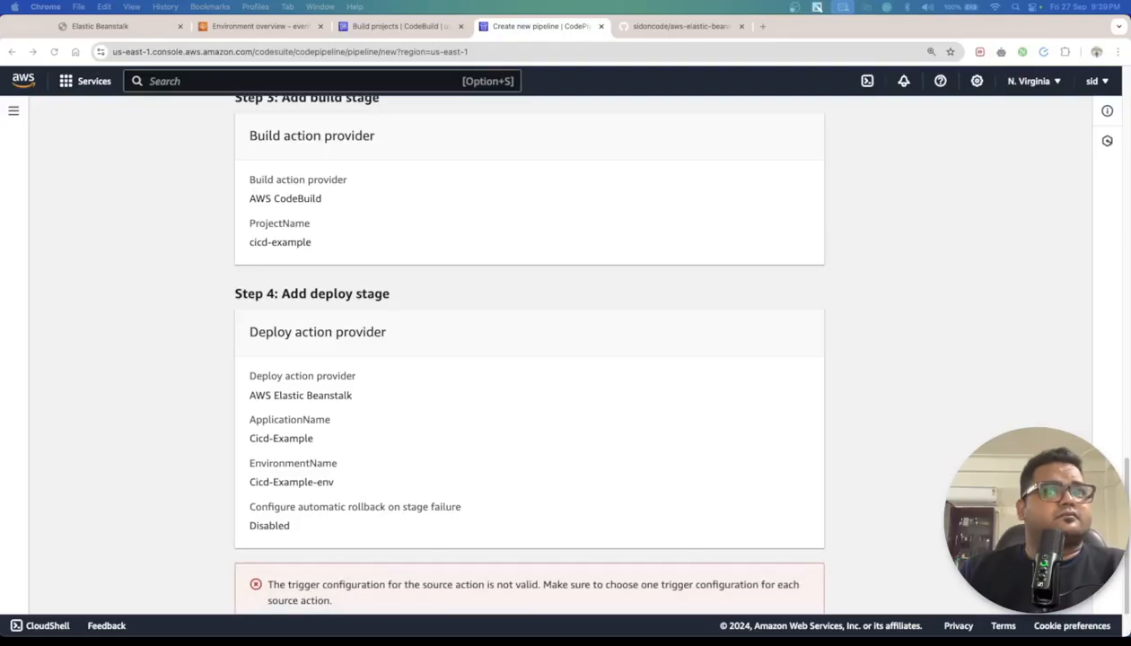
Examine the validation message about the source trigger beneath the deploy stage summary
scroll(177, 456, "down", 2)
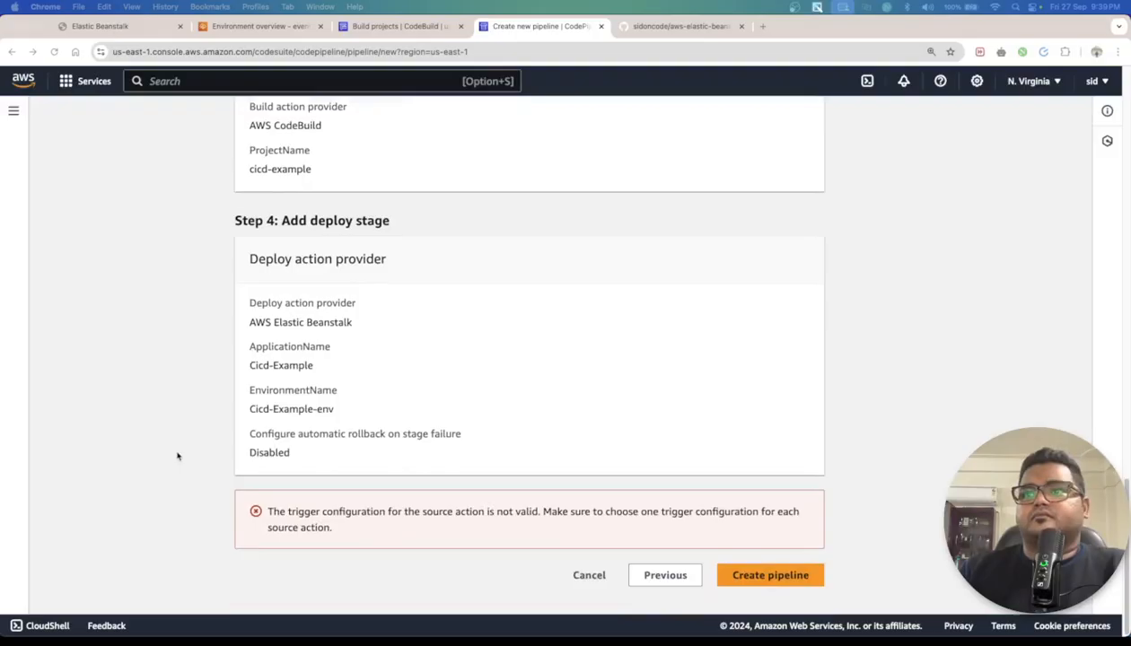
left_click(336, 513)
left_click_drag(334, 512, 777, 513)
scroll(778, 512, "up", 20)
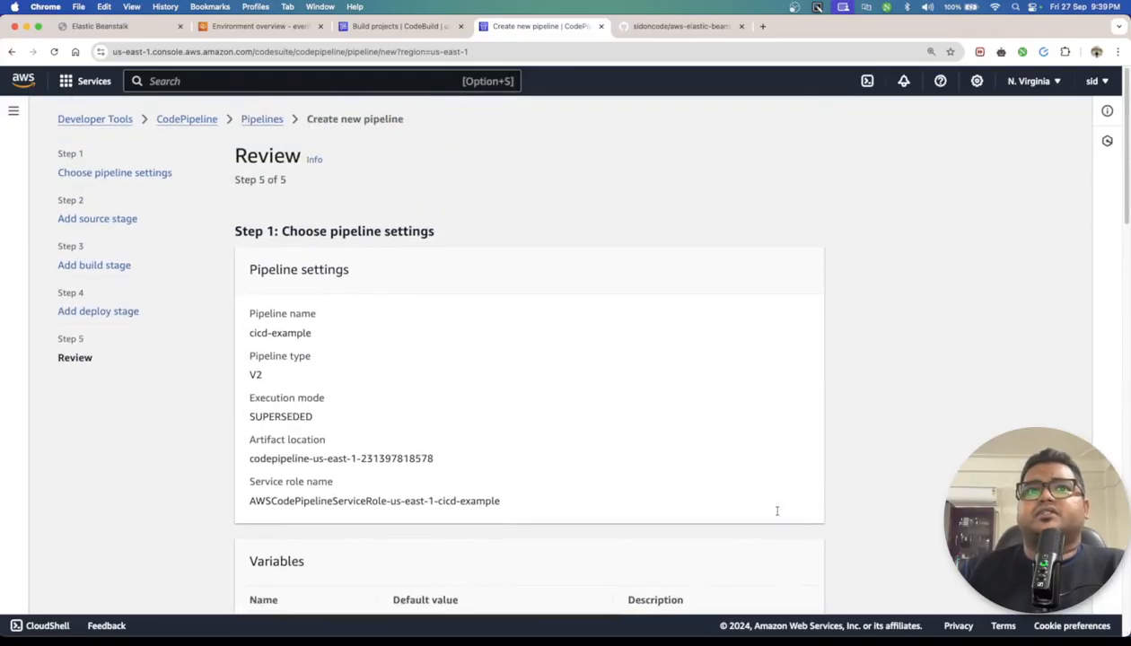
Return to the source stage, set the trigger type to No filter and continue to the build stage
left_click(101, 220)
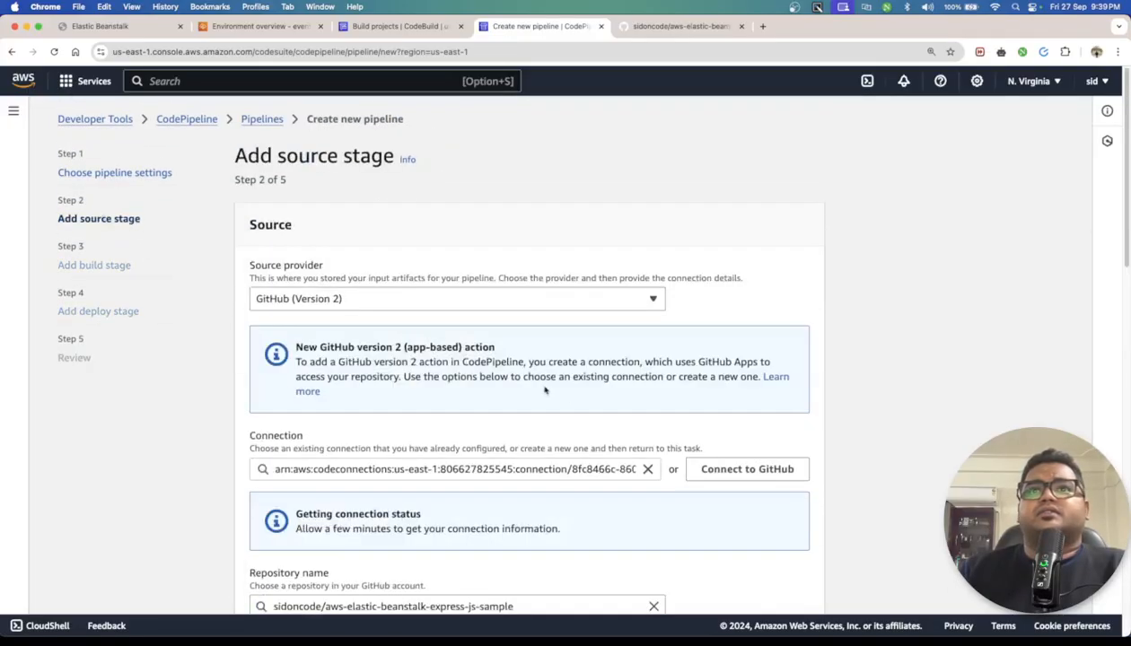
scroll(525, 419, "down", 2)
scroll(168, 426, "down", 5)
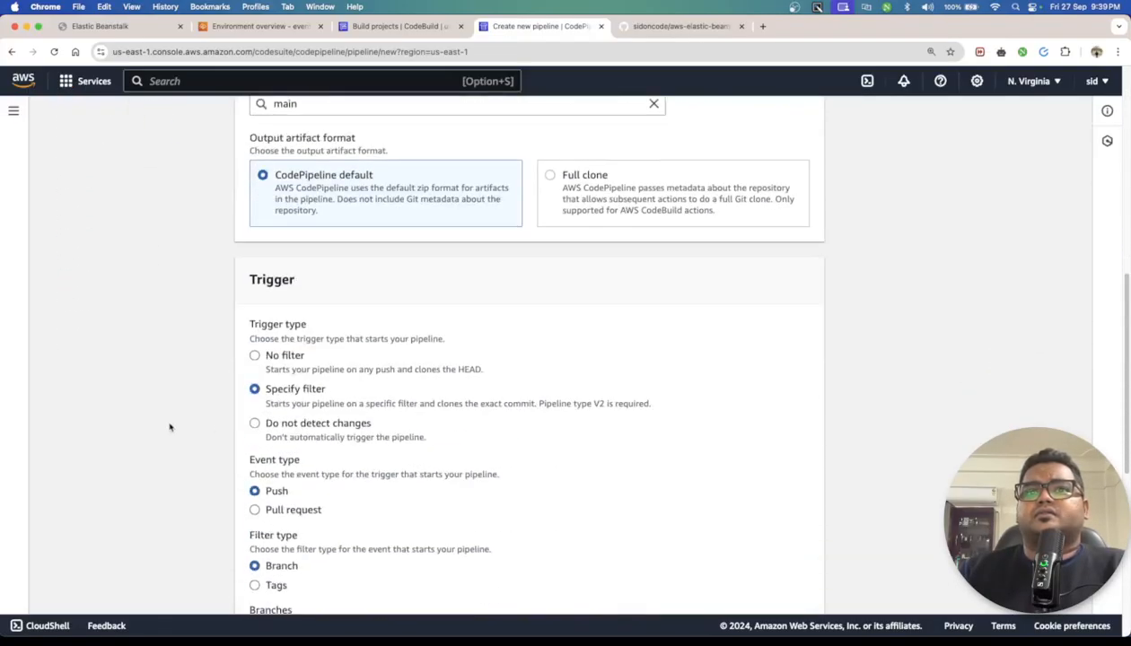
scroll(169, 427, "down", 1)
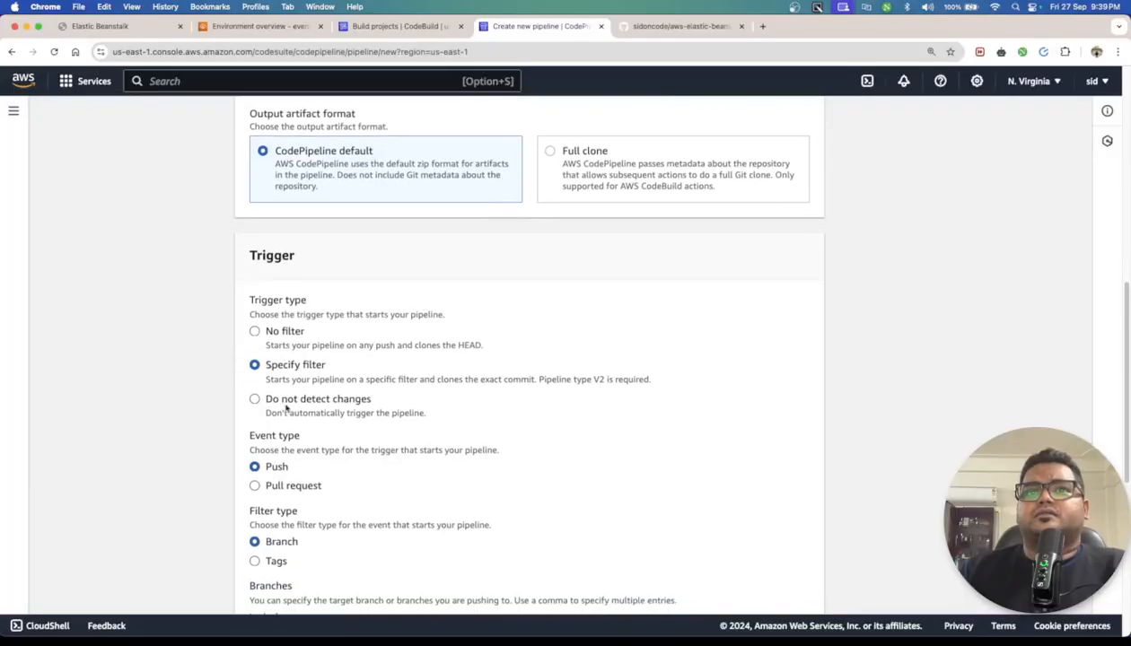
scroll(287, 403, "up", 1)
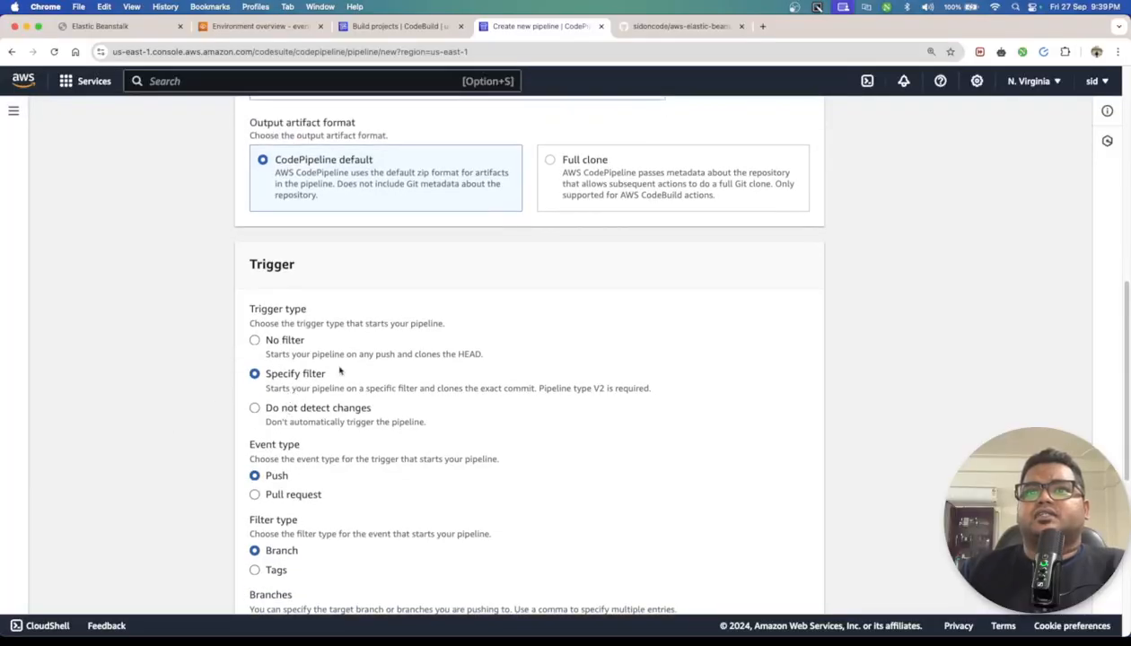
left_click(269, 343)
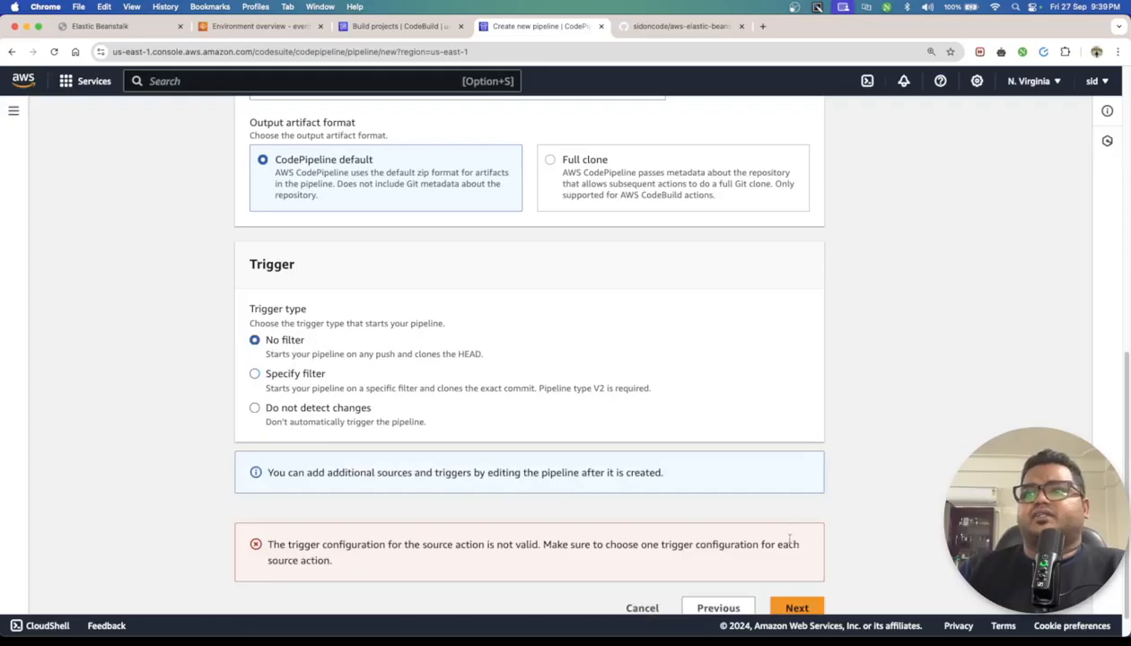
scroll(375, 456, "down", 1)
left_click(795, 575)
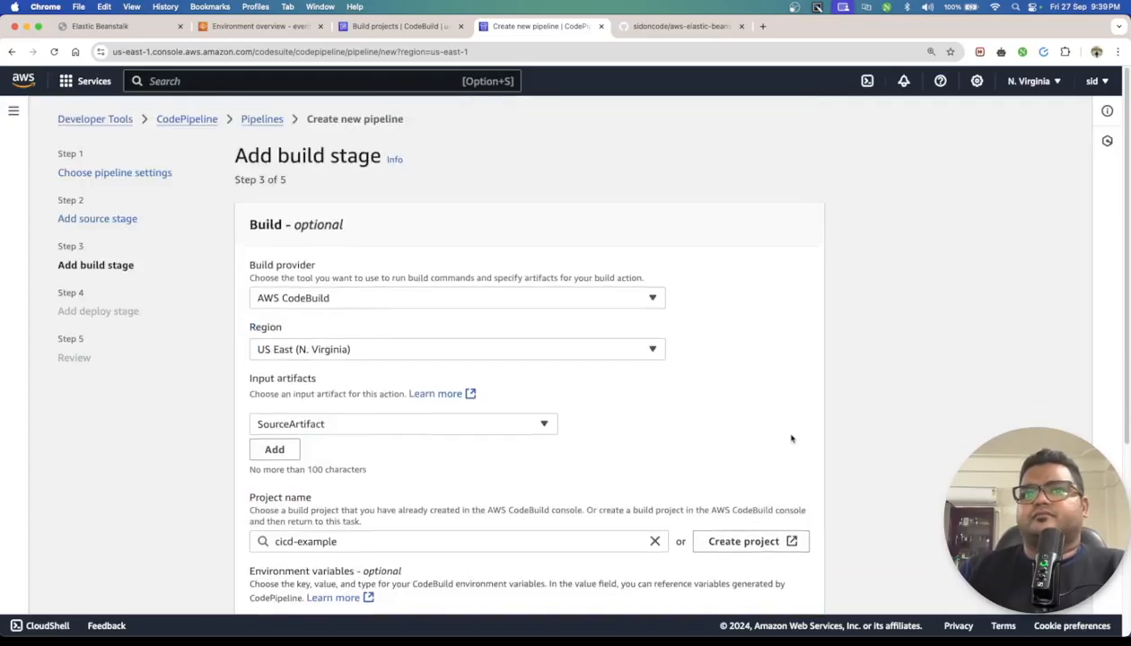
Keep the CodeBuild stage and the Elastic Beanstalk deploy settings, continue to the review page and create the pipeline
scroll(791, 438, "down", 5)
left_click(709, 576)
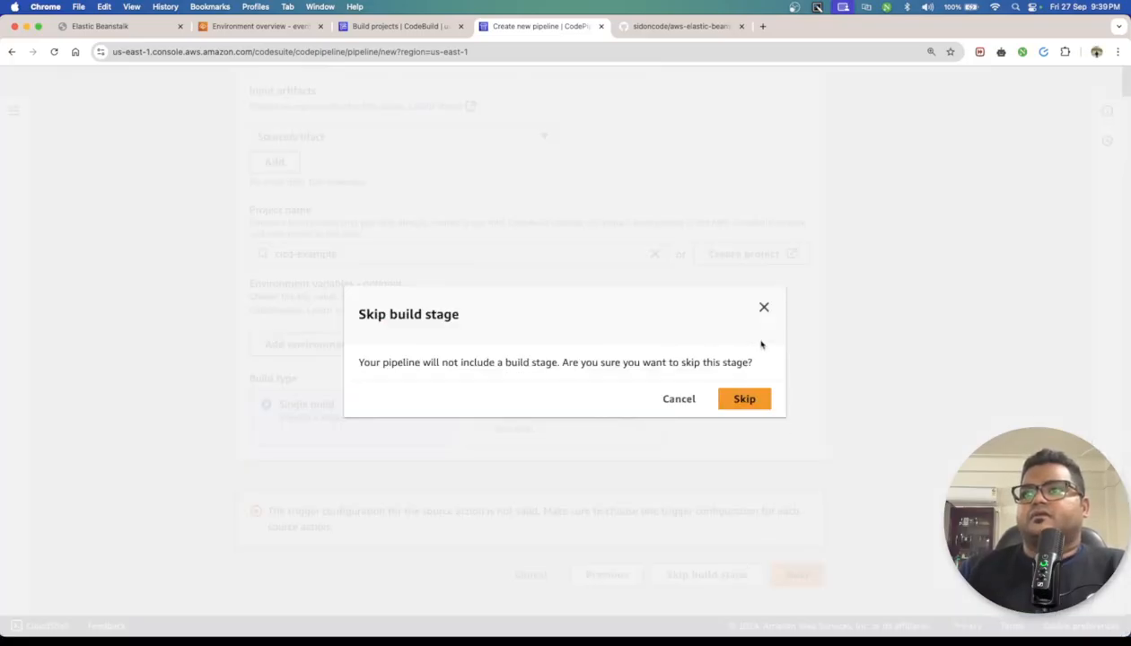
left_click(744, 399)
scroll(808, 557, "down", 3)
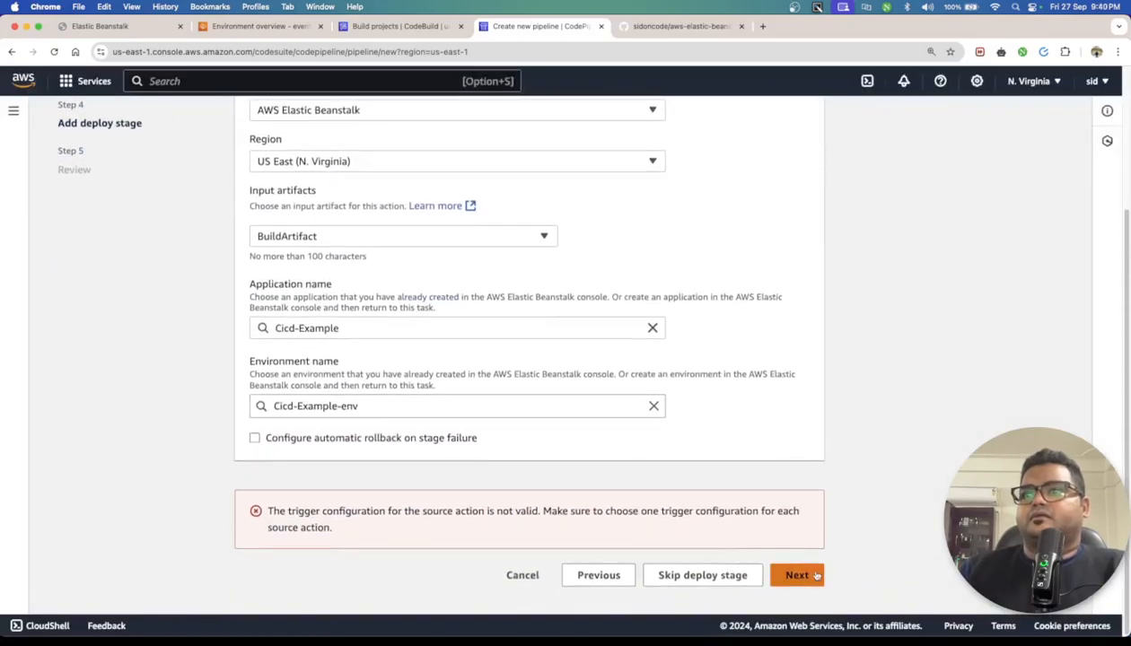
left_click(814, 574)
scroll(759, 397, "down", 15)
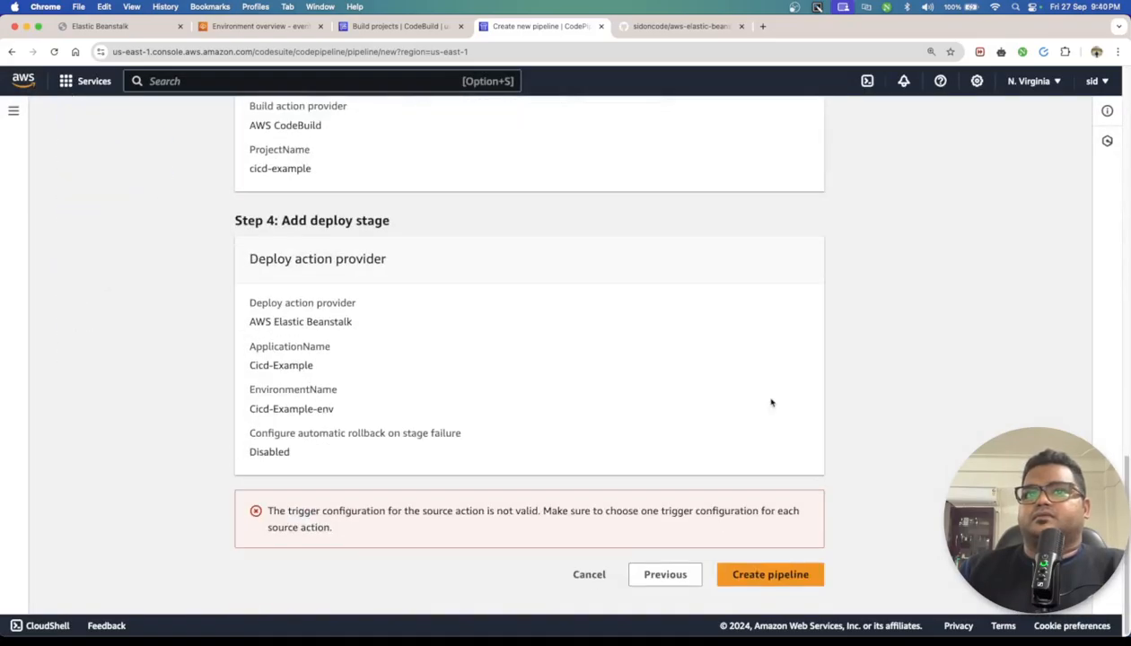
left_click(811, 575)
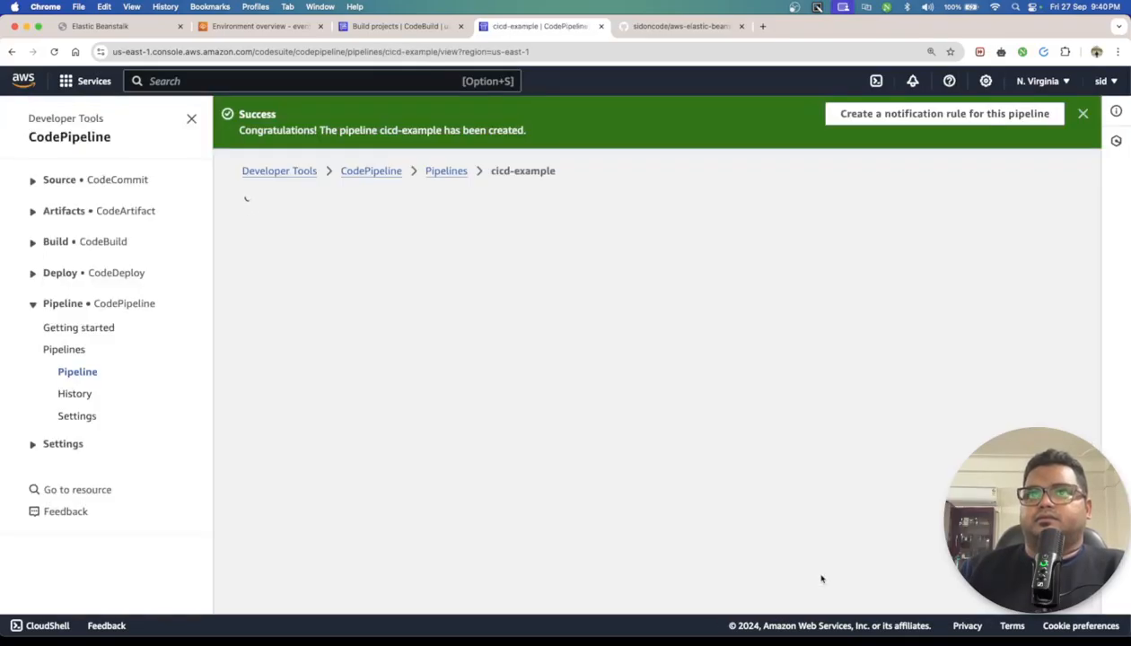
Follow the cicd-example pipeline's first execution through its Source, Build and Deploy stages
scroll(749, 416, "down", 5)
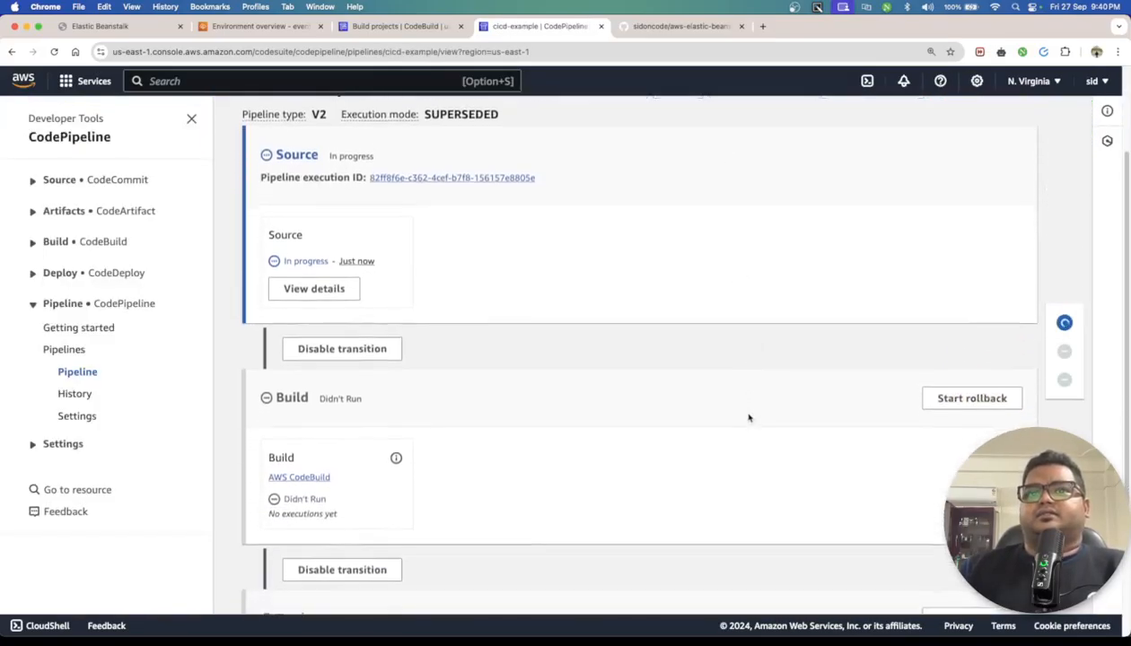
scroll(749, 416, "down", 2)
scroll(748, 417, "up", 5)
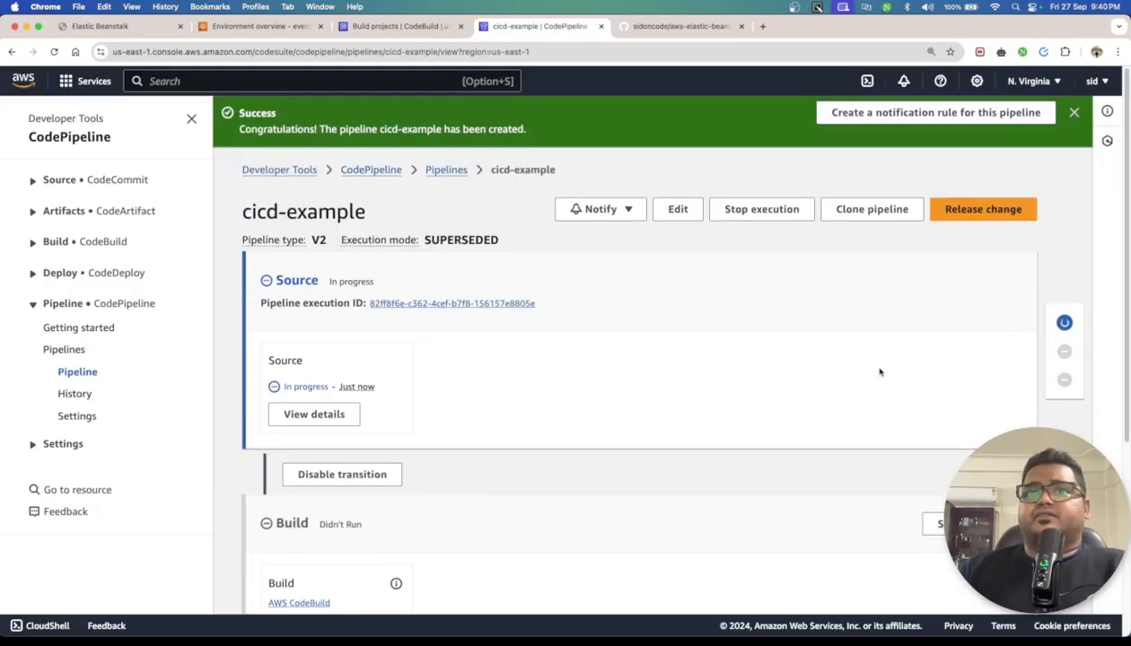
scroll(876, 377, "down", 2)
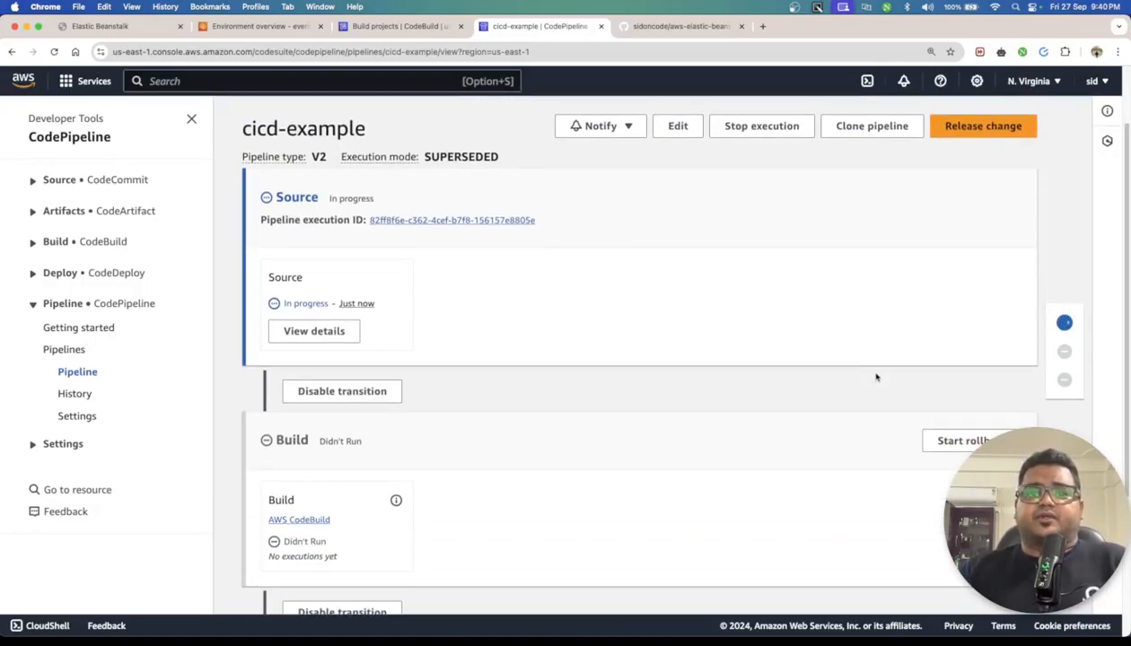
scroll(876, 377, "down", 3)
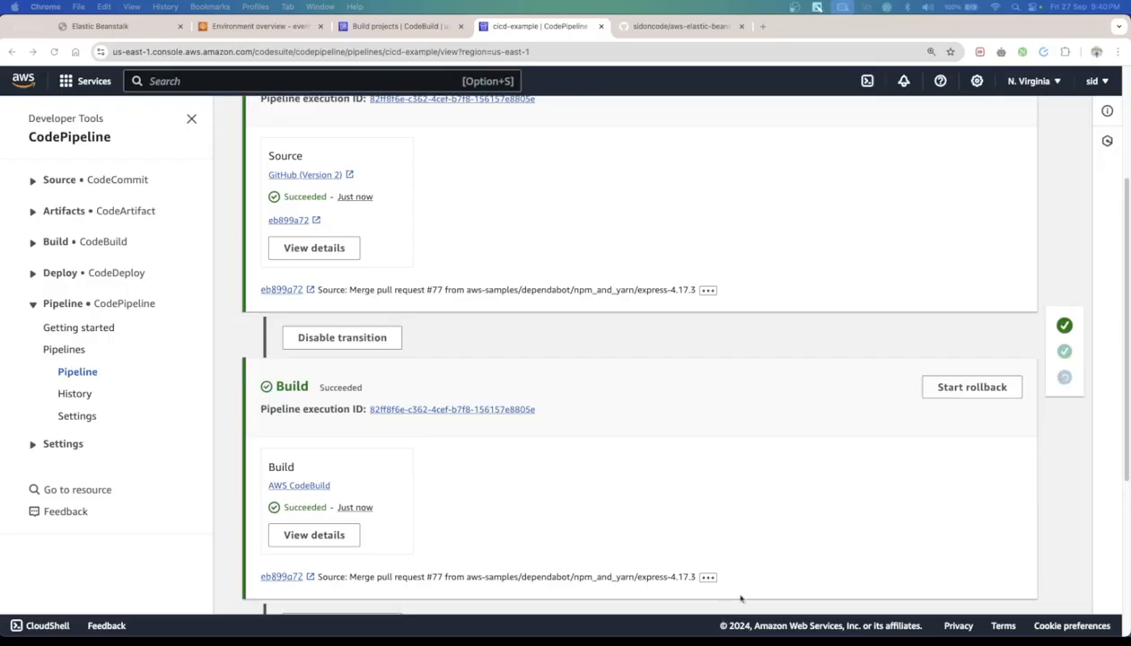
scroll(411, 251, "up", 2)
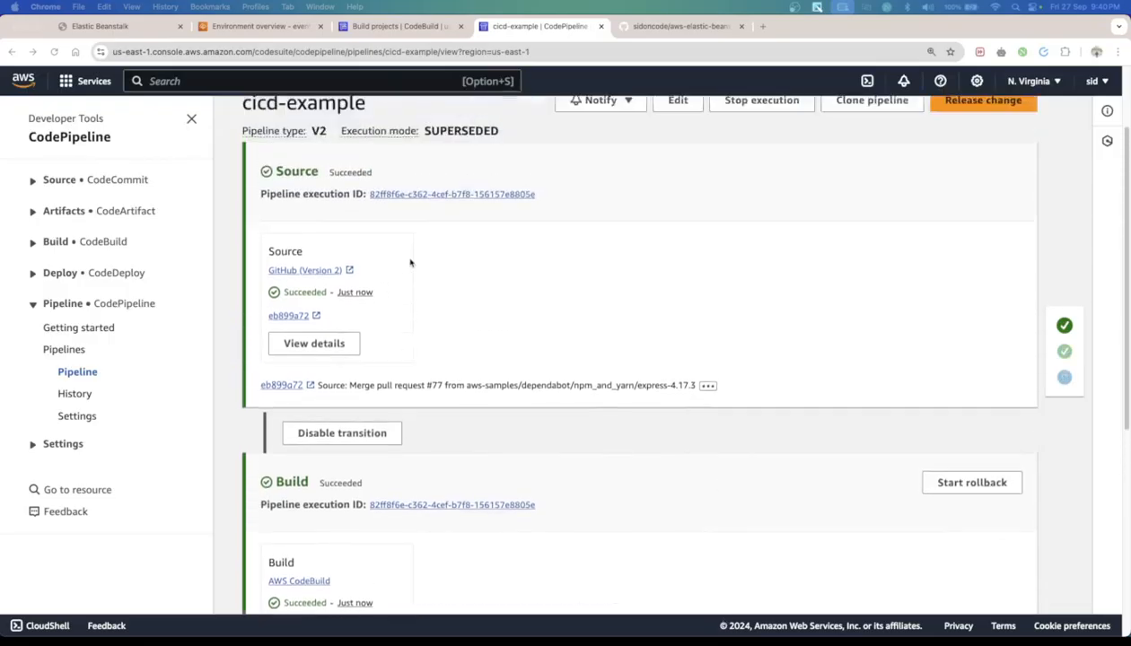
scroll(677, 240, "down", 5)
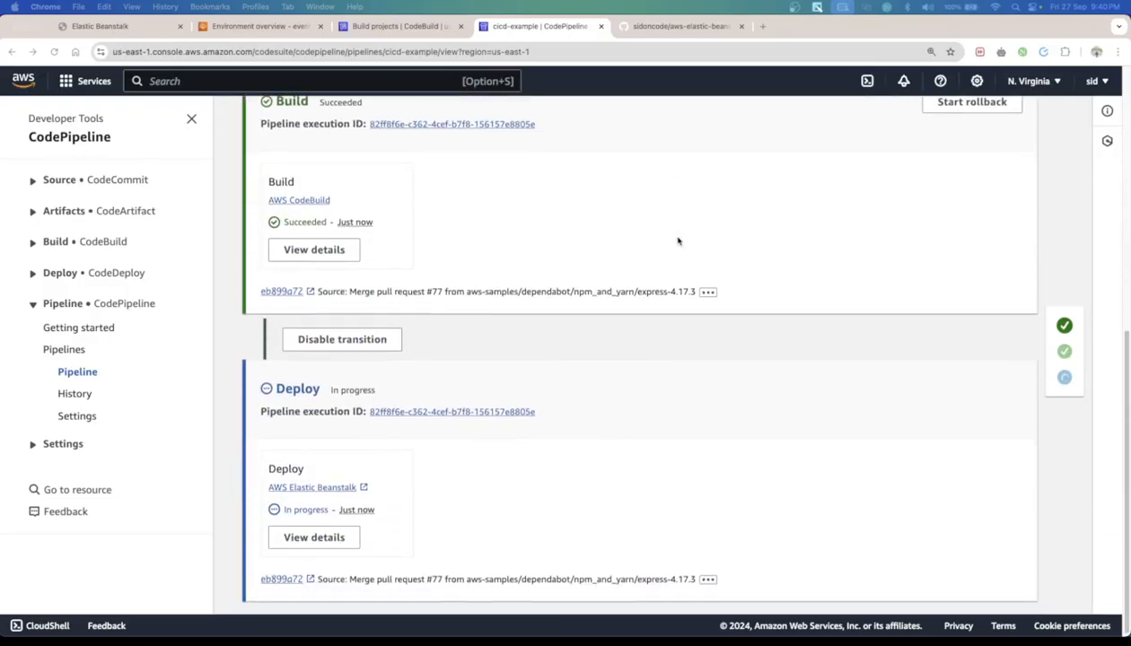
scroll(696, 239, "up", 2)
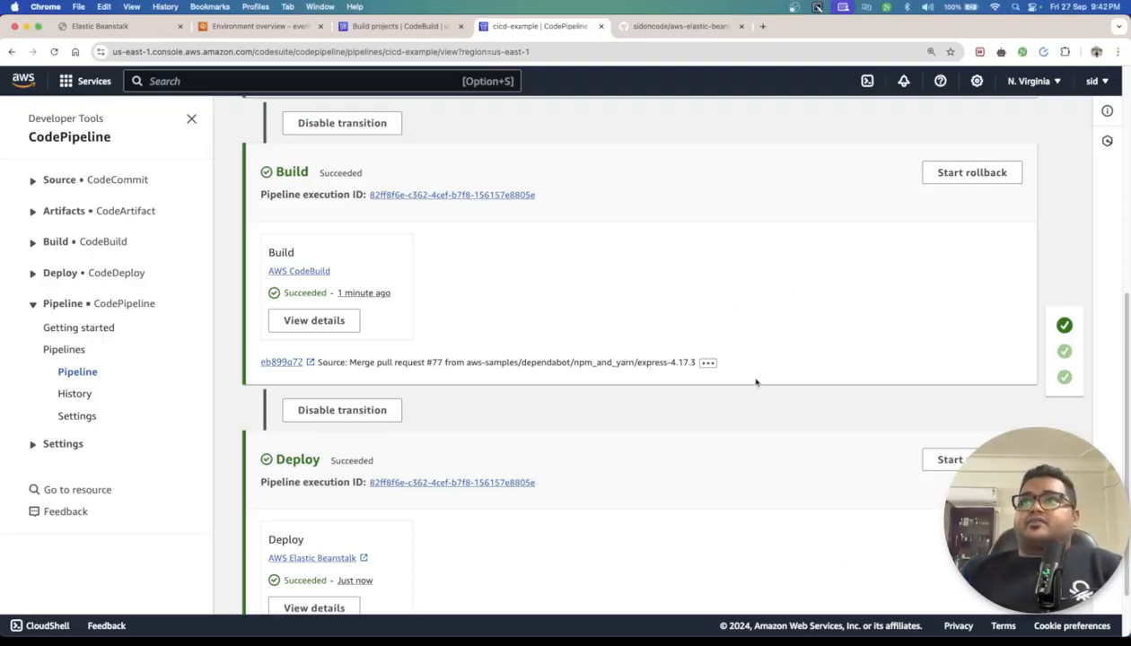
scroll(761, 382, "down", 2)
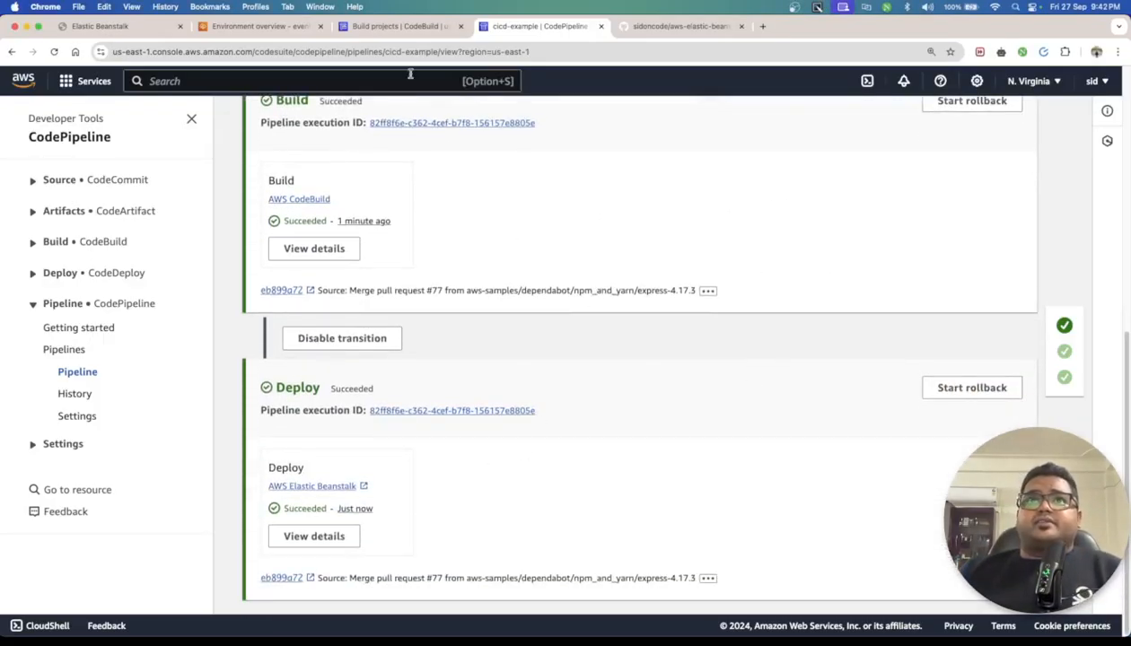
Open the Cicd-Example-env domain from its Elastic Beanstalk environment overview and check the text on the deployed page
left_click(395, 26)
left_click(269, 26)
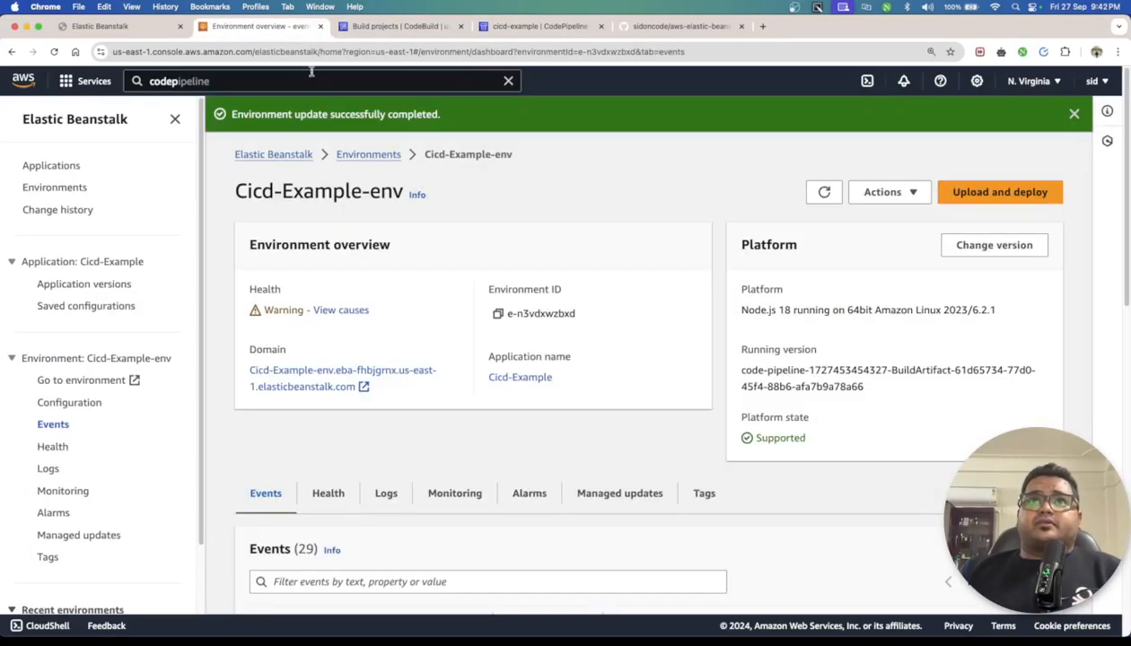
left_click(313, 377)
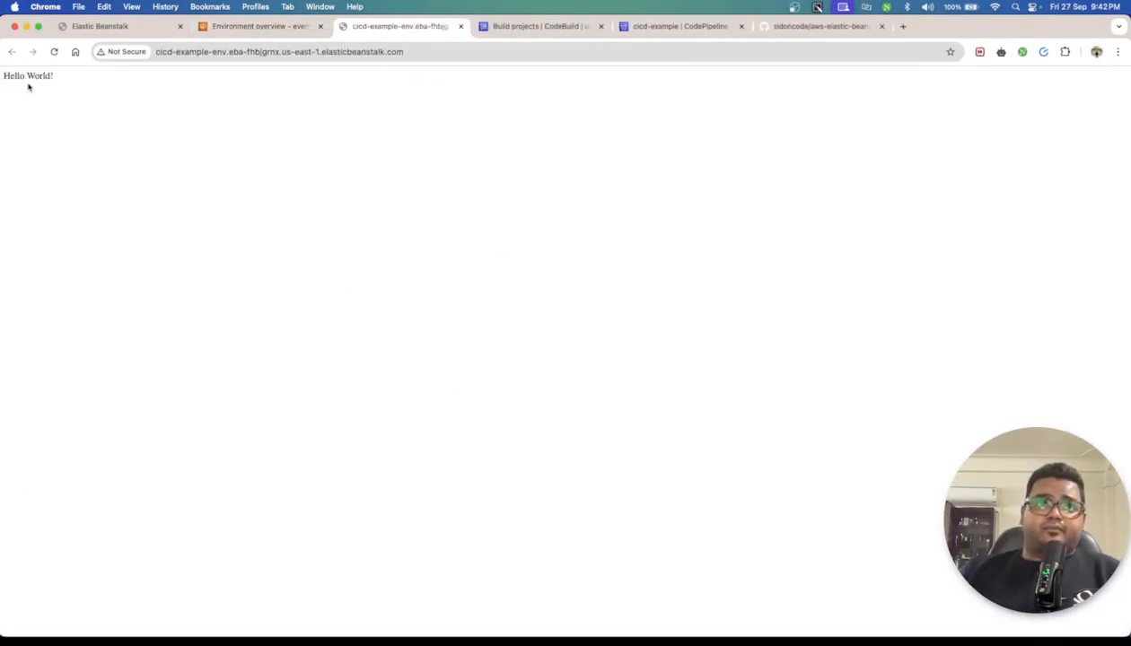
left_click_drag(2, 76, 60, 77)
left_click(56, 97)
left_click(66, 80)
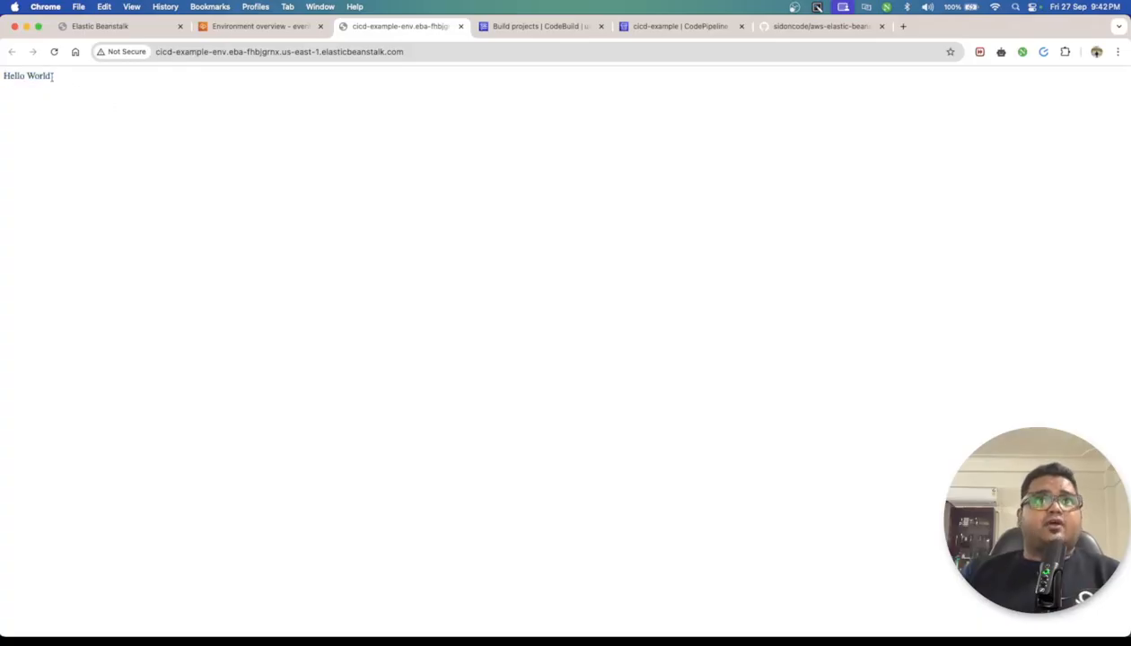
Open app.js in the forked aws-elastic-beanstalk-express-js-sample repository on GitHub and locate the line that sends the Hello World! response
left_click(847, 31)
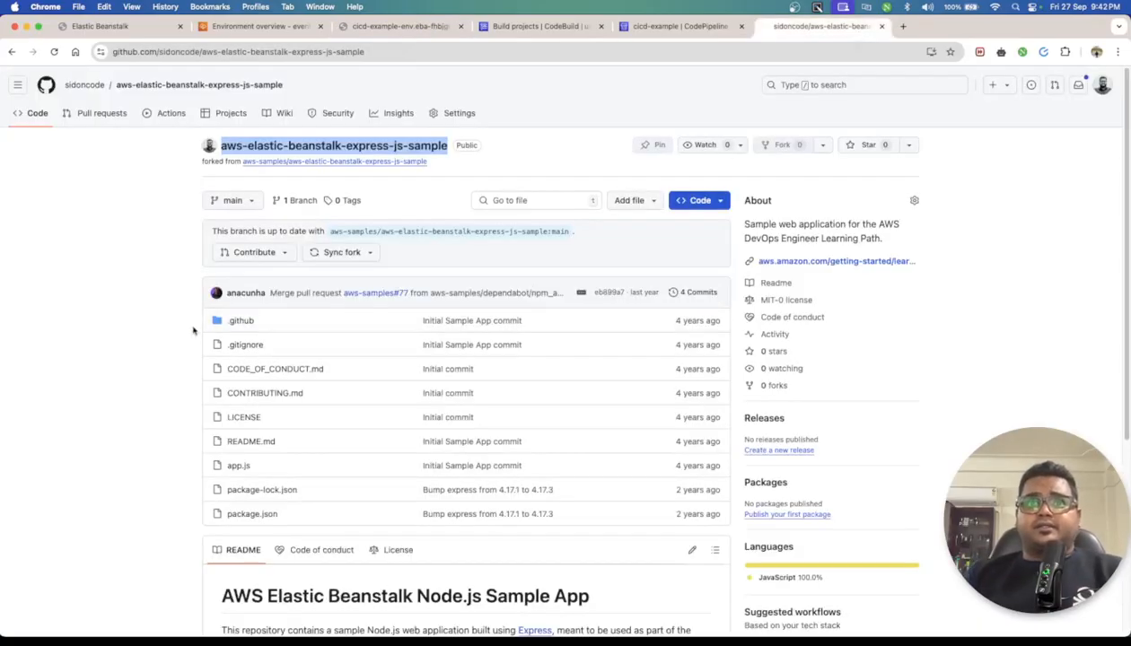
left_click(175, 328)
left_click(242, 467)
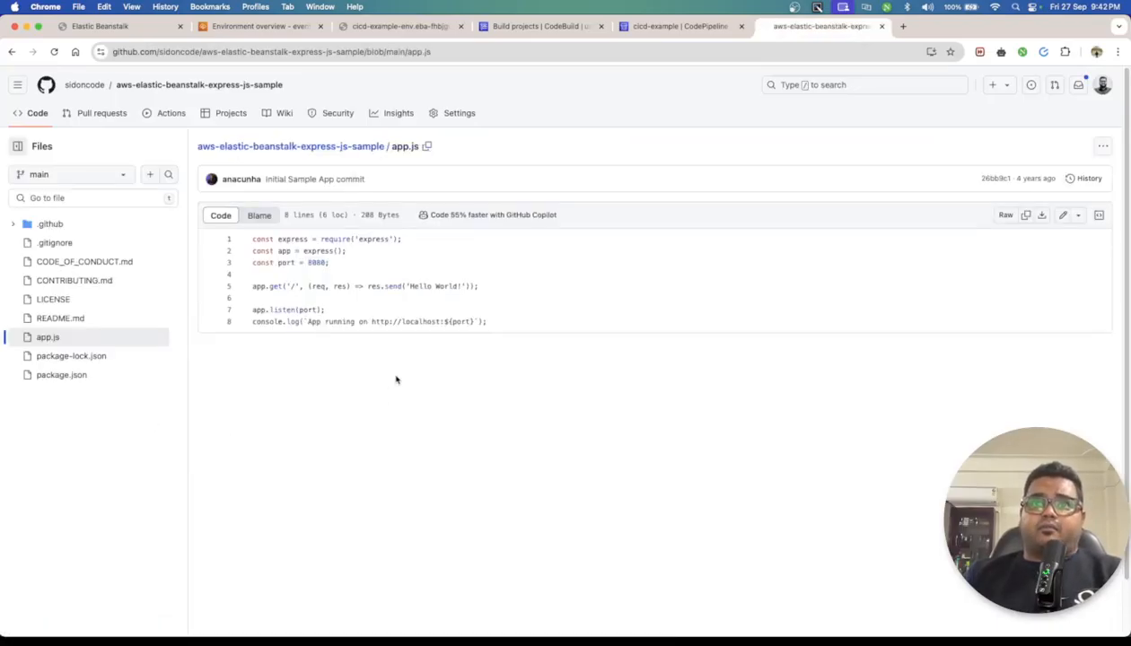
left_click_drag(257, 285, 479, 286)
left_click_drag(410, 286, 470, 287)
left_click(588, 290)
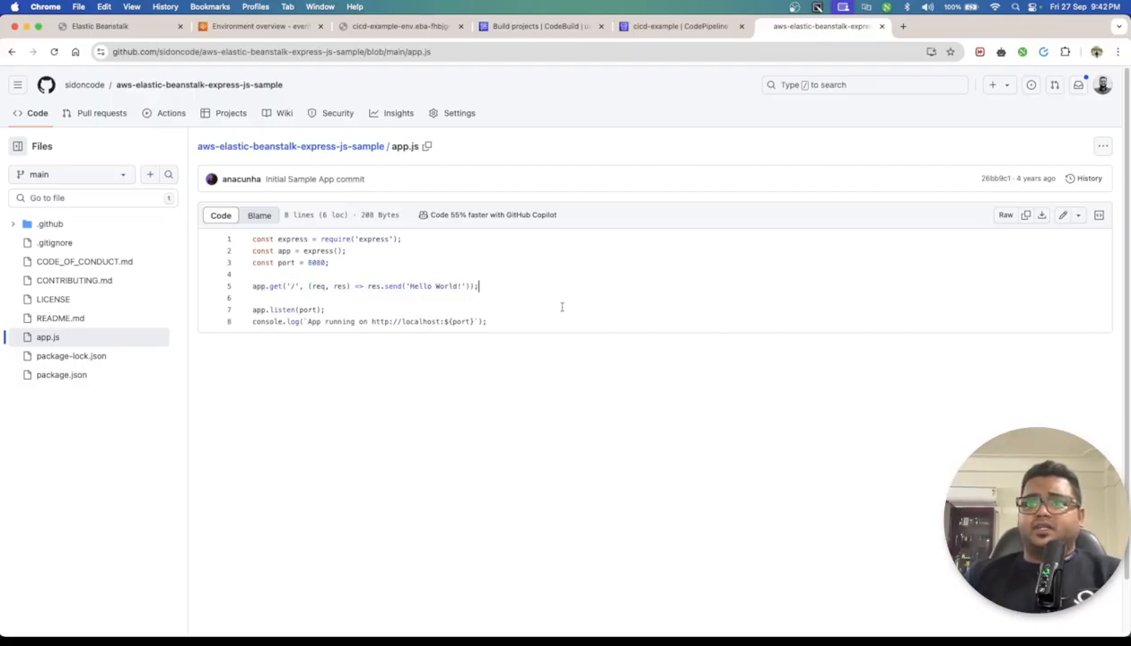
Edit app.js so the response reads "Hello World! - V2(This is a New Commit Which Will Trigger the Pipeline)"
left_click(1061, 216)
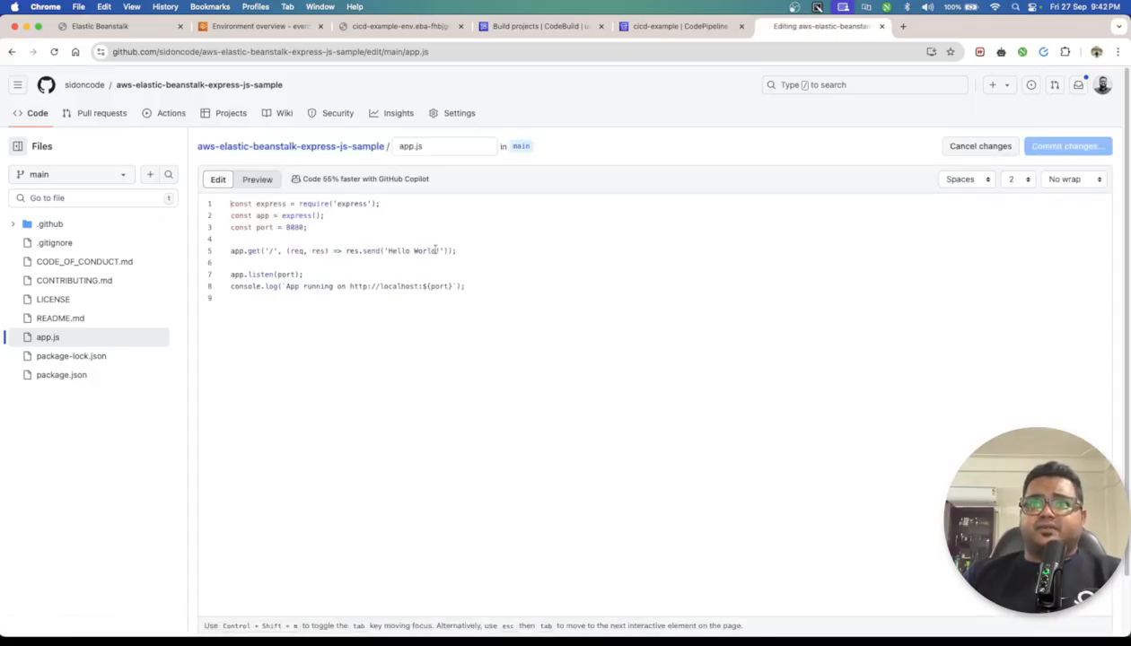
left_click(441, 251)
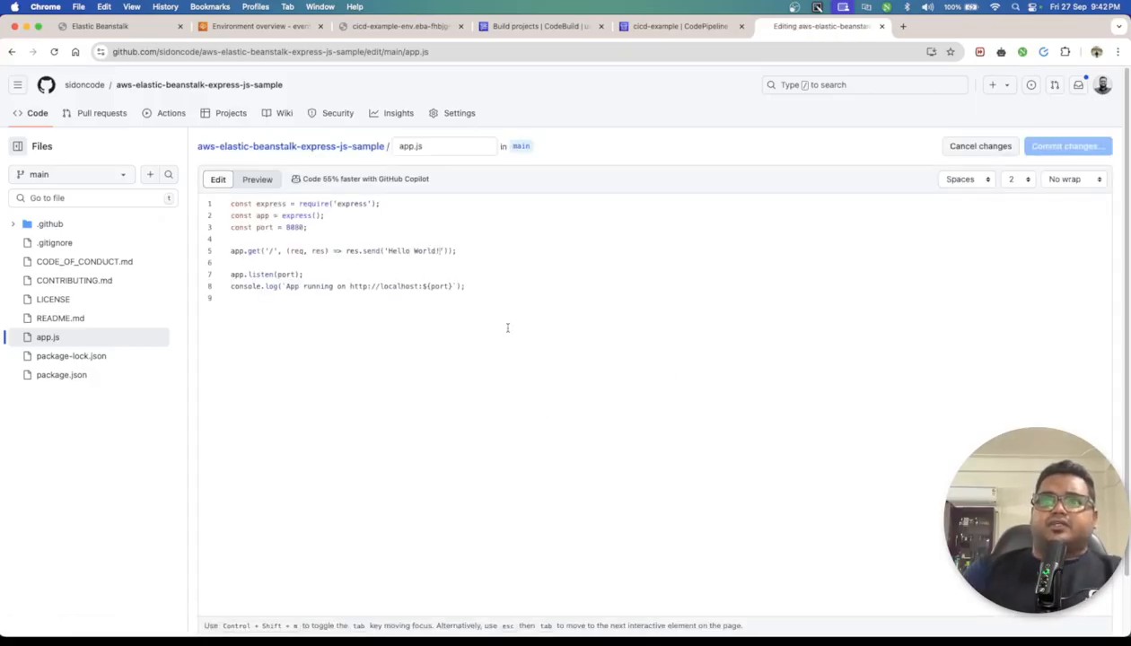
type("- V2(This")
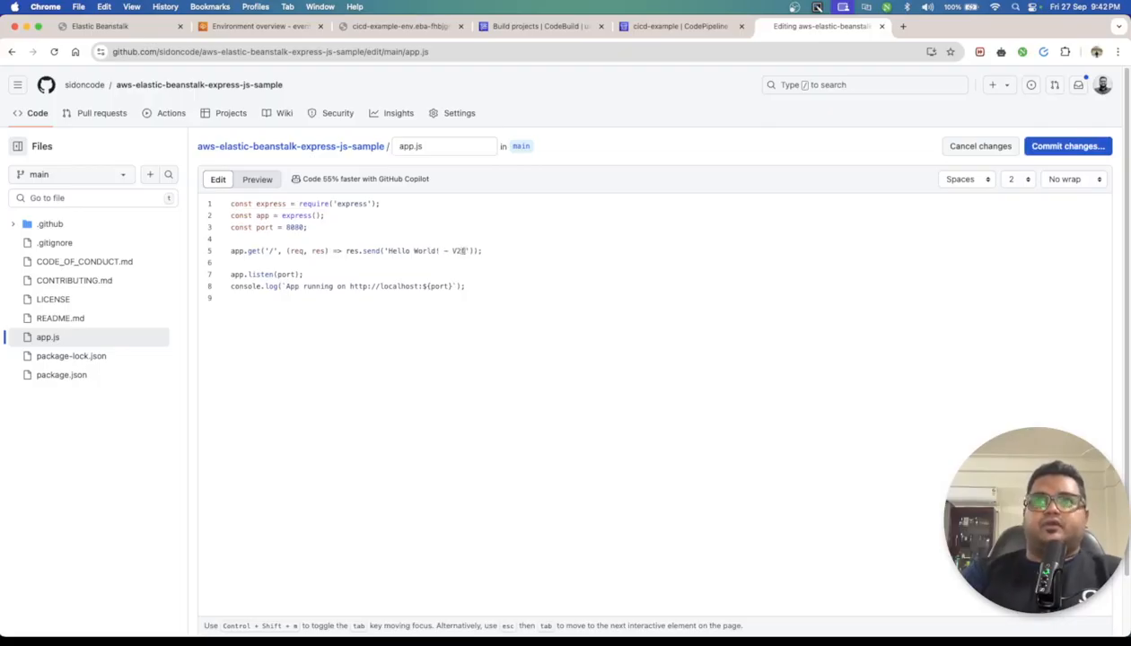
type(" is a New Com")
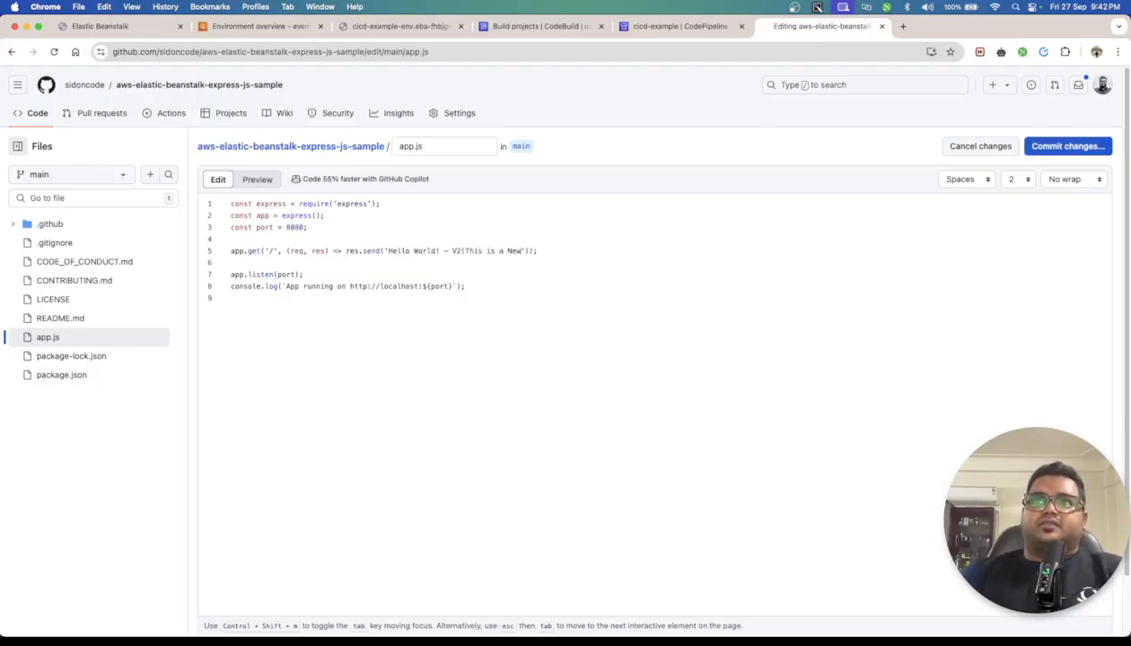
type("mit Which ")
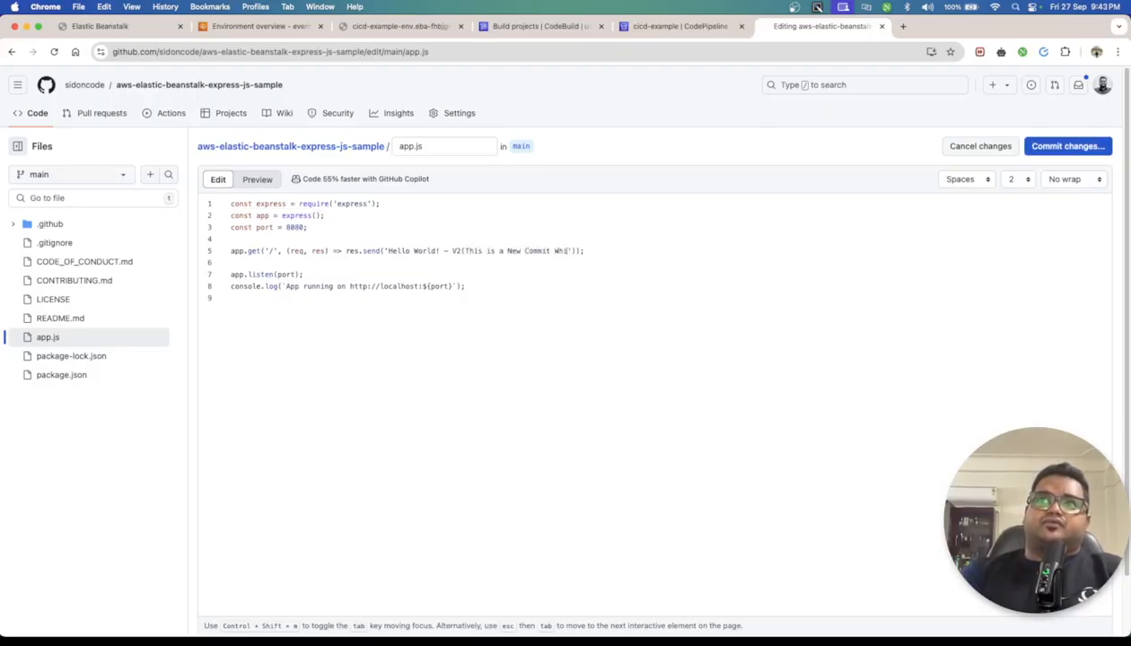
type("Will Trigger the")
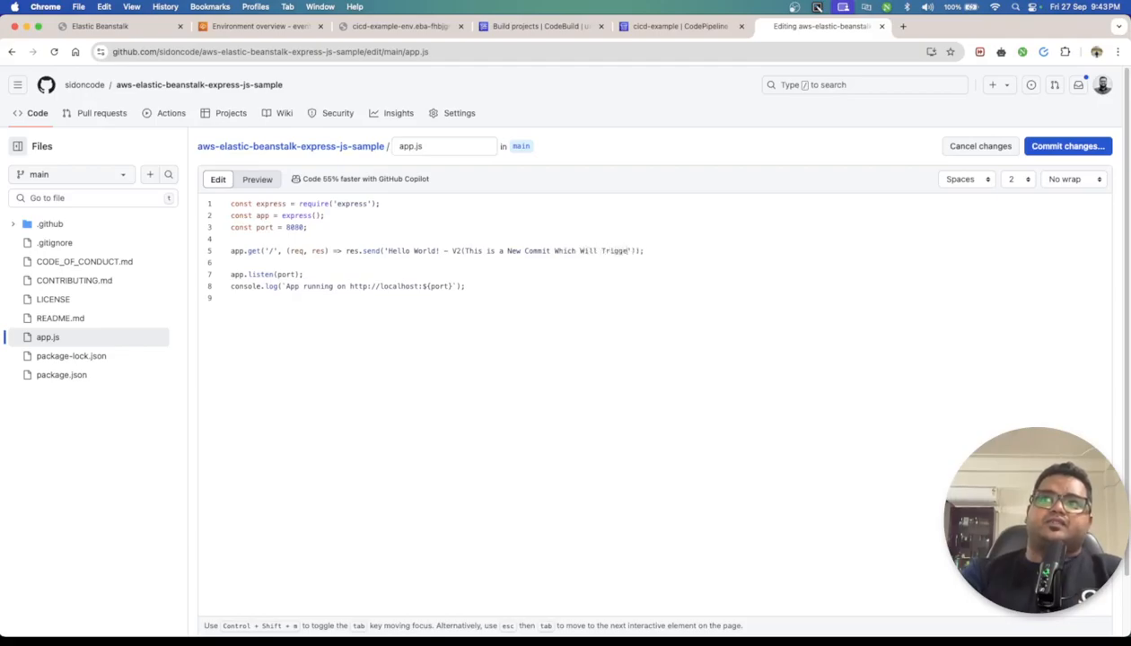
type(" Pip")
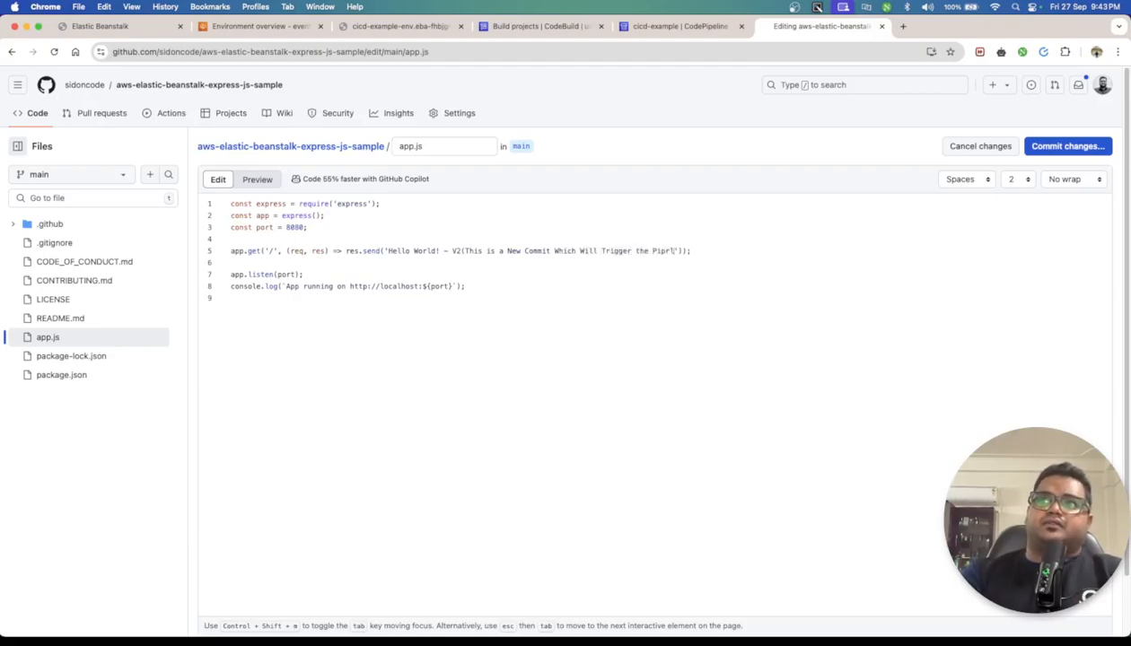
type("eline)")
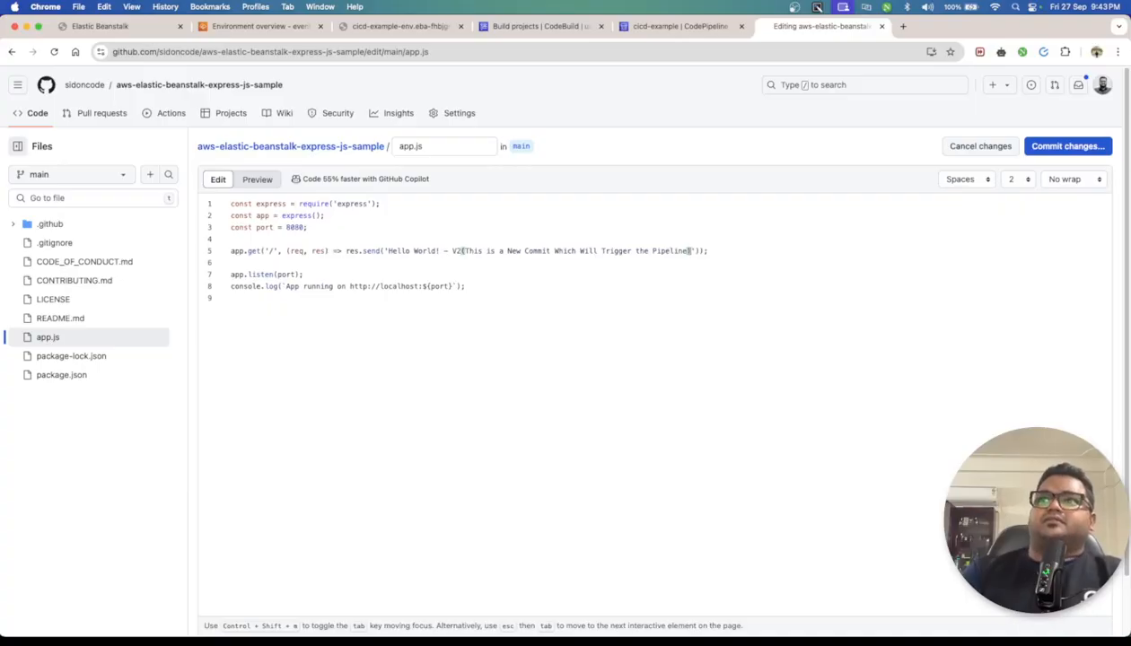
Enlarge the GitHub page and review the edited response string on line 5 of app.js
left_click(1117, 52)
left_click(1085, 269)
left_click(1085, 269)
left_click(1085, 269)
left_click(577, 363)
left_click_drag(583, 342, 1038, 343)
left_click(1023, 343)
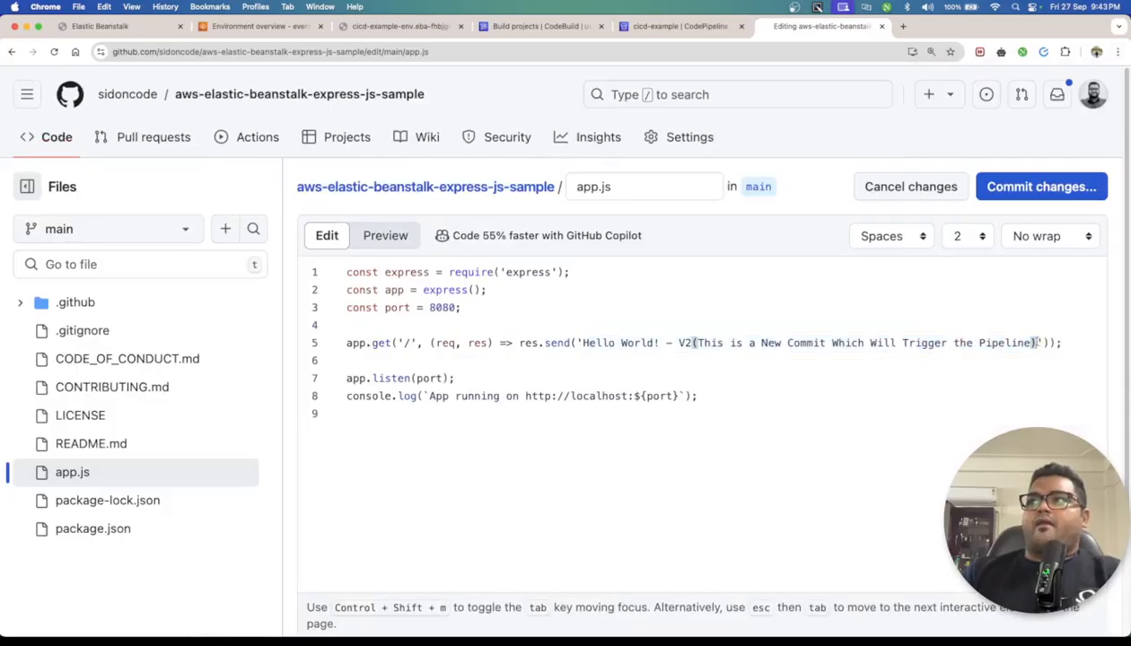
Commit the edited app.js directly to the main branch with the message "Update app.js"
left_click(1036, 191)
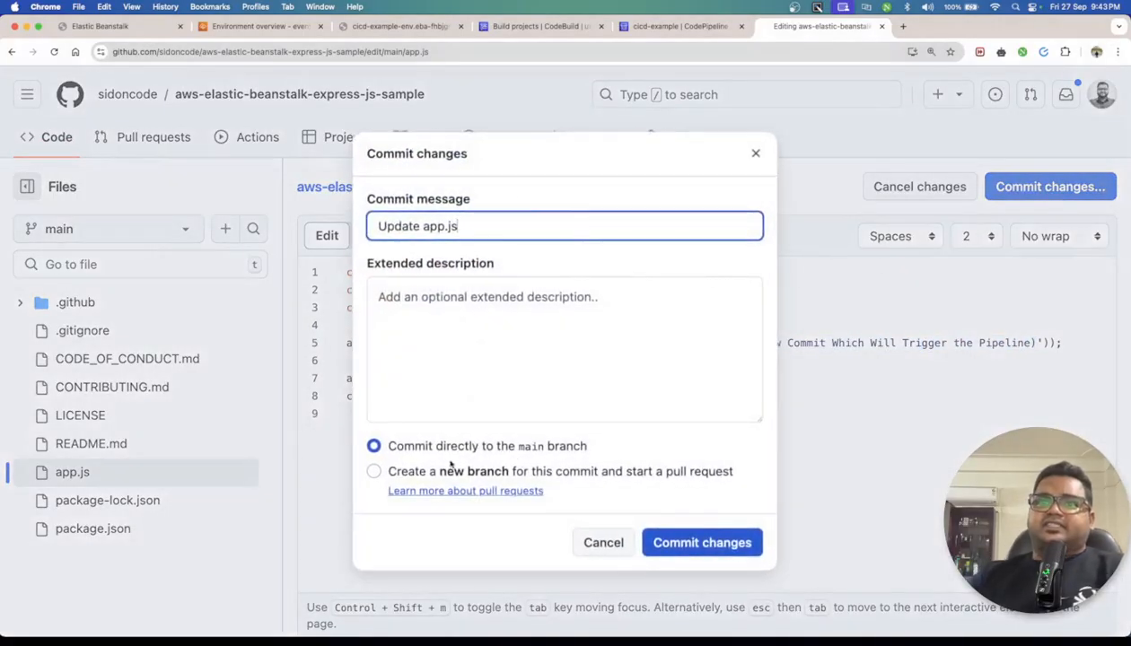
left_click_drag(406, 451, 574, 451)
left_click(491, 461)
left_click_drag(448, 446, 587, 455)
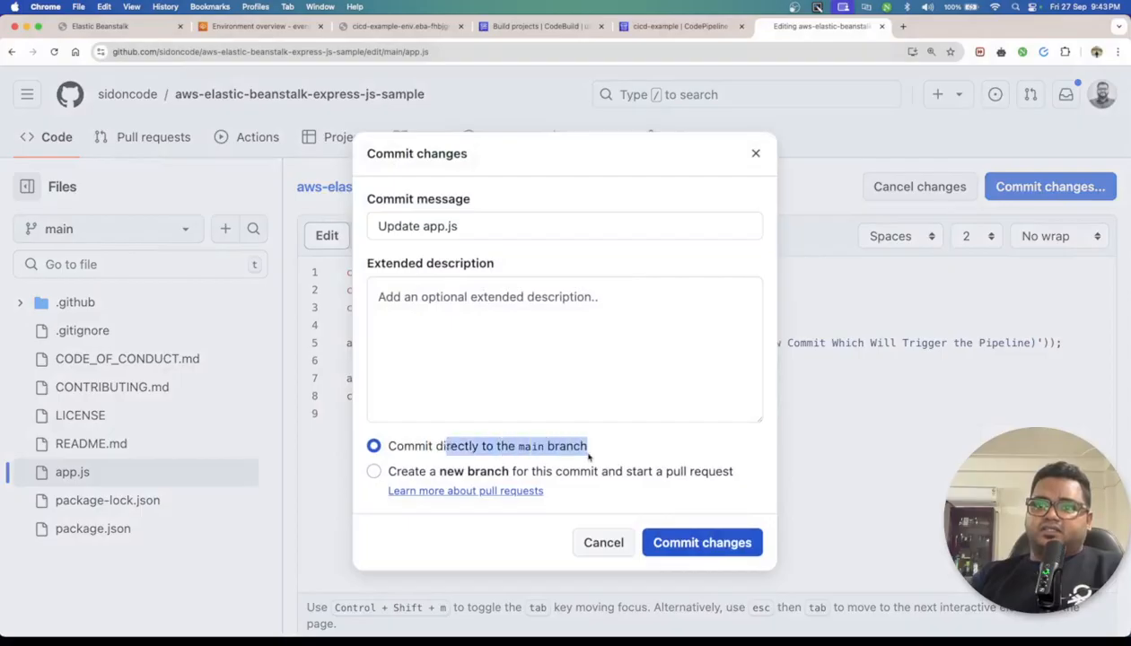
left_click(714, 542)
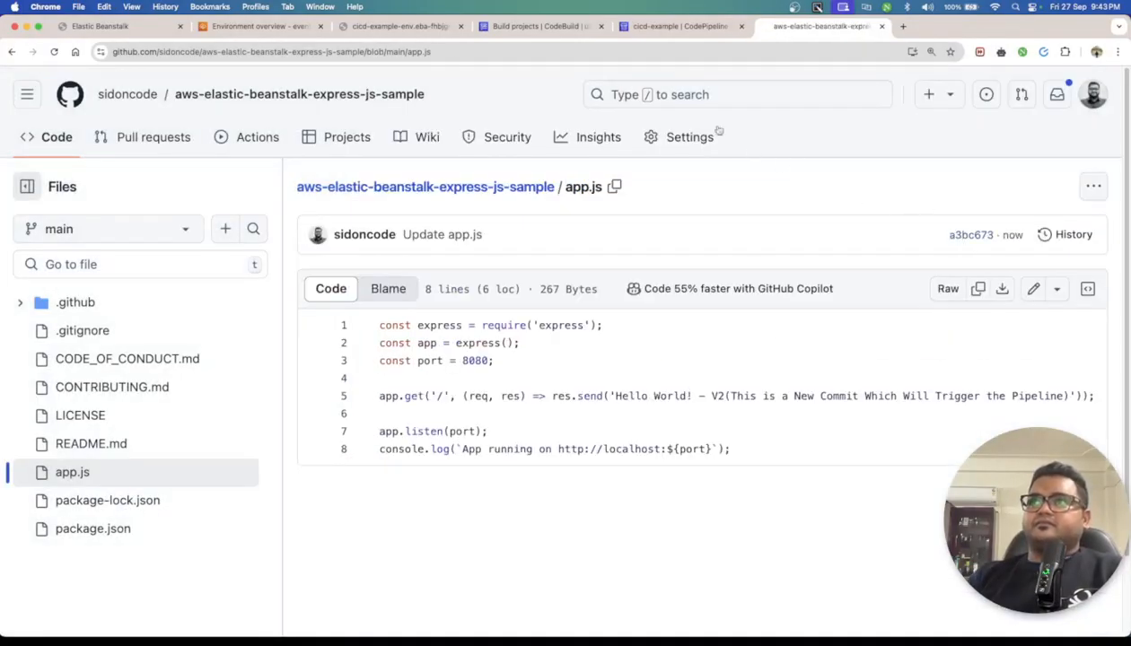
Switch to the cicd-example pipeline in AWS CodePipeline, refresh it and check the Source stage's status and triggering commit message
left_click(655, 29)
scroll(784, 339, "up", 5)
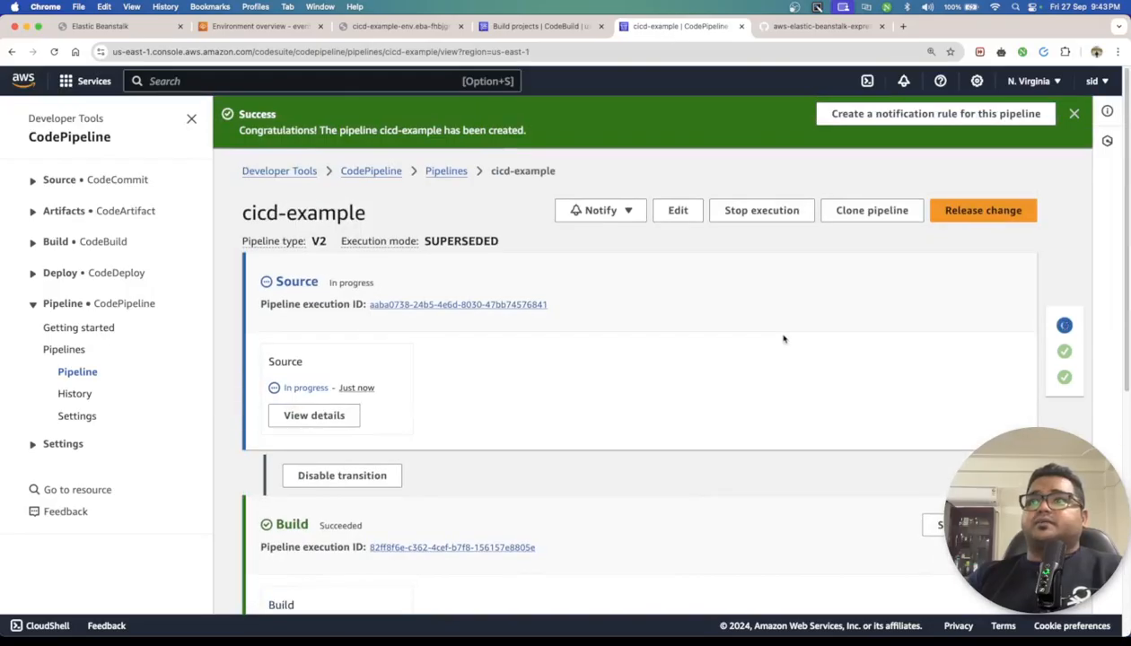
left_click(54, 52)
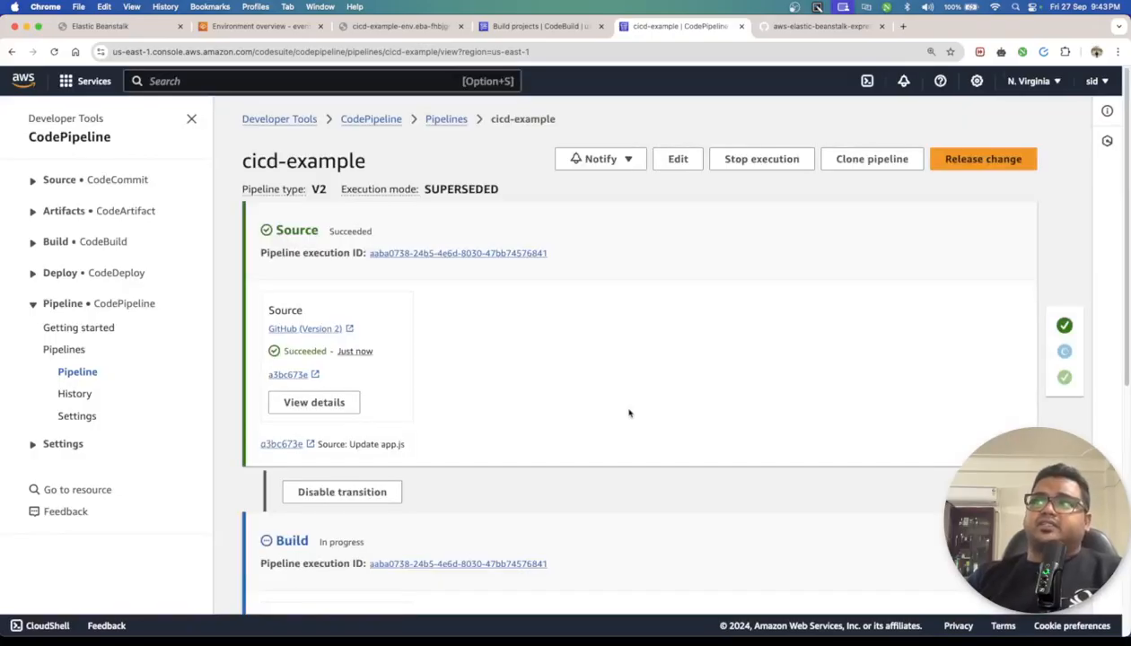
scroll(628, 411, "down", 1)
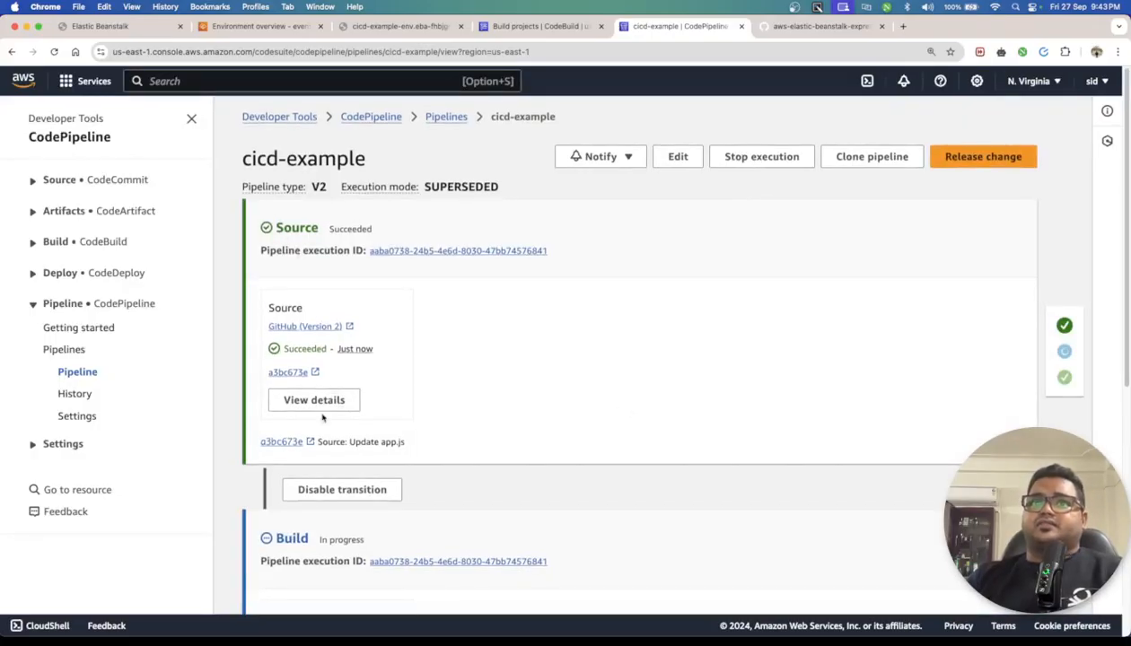
left_click_drag(348, 439, 405, 444)
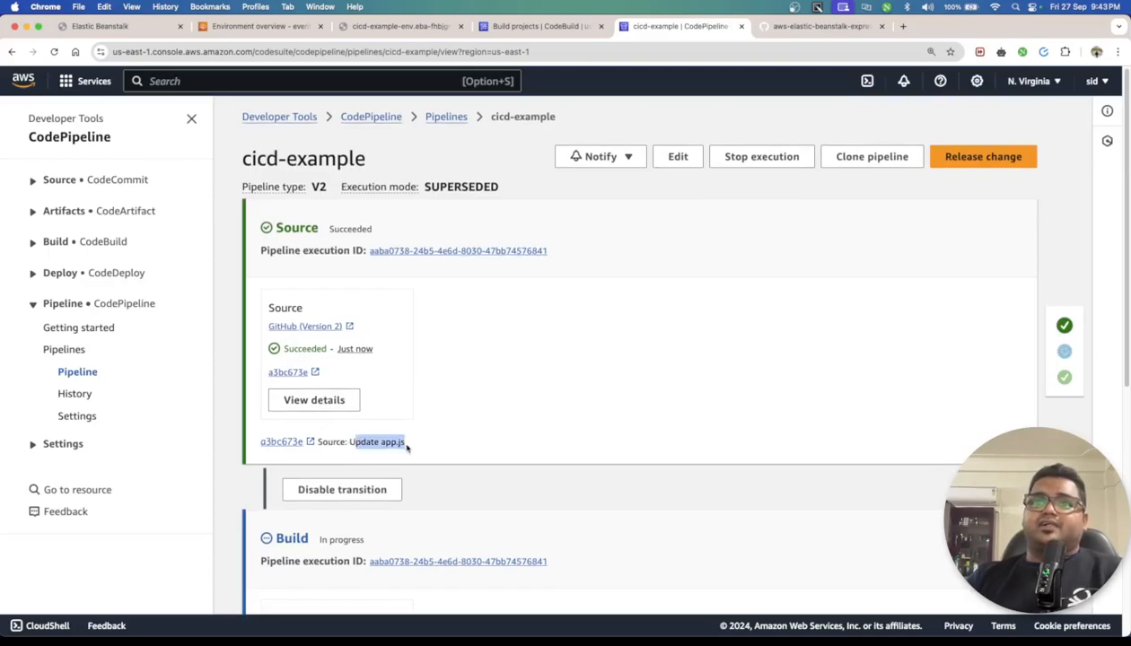
Follow the new execution through the Build and Deploy stages of cicd-example, refreshing the pipeline page for current statuses
scroll(696, 380, "down", 5)
left_click_drag(250, 219, 428, 226)
left_click(774, 316)
scroll(906, 354, "down", 2)
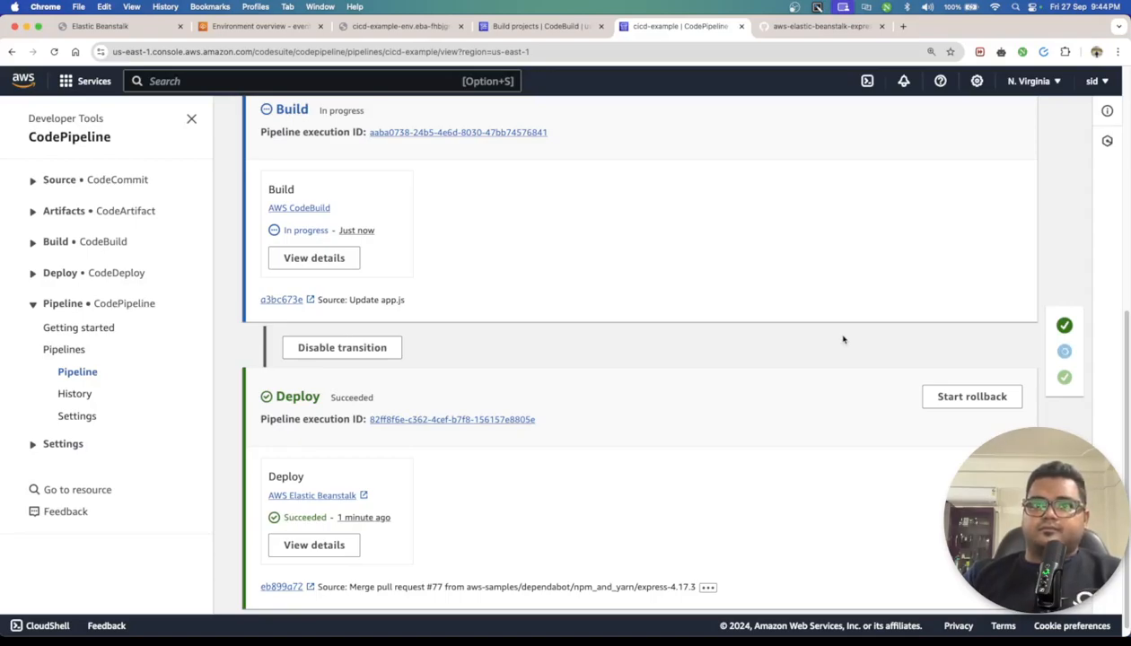
mouse_move(619, 628)
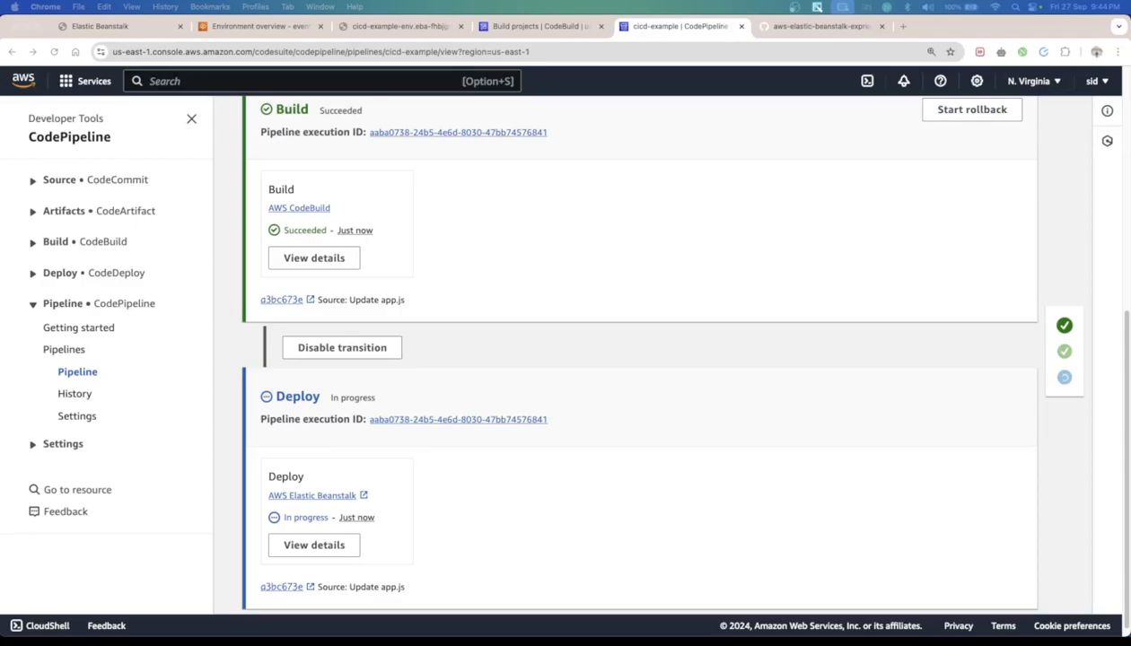
left_click(54, 51)
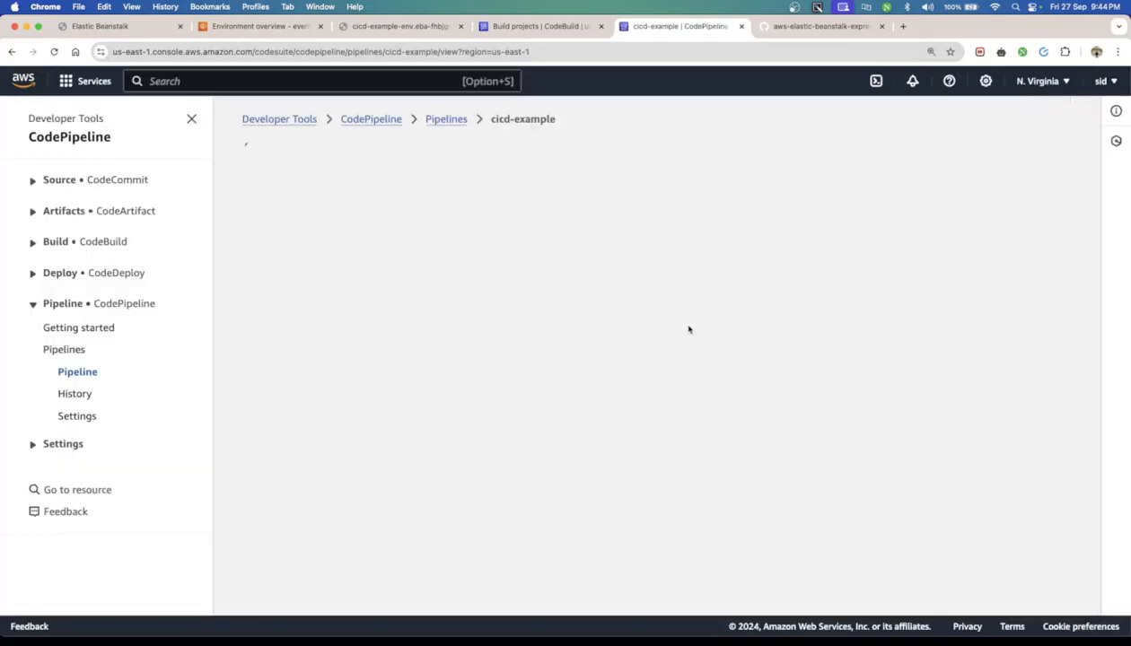
scroll(720, 355, "down", 4)
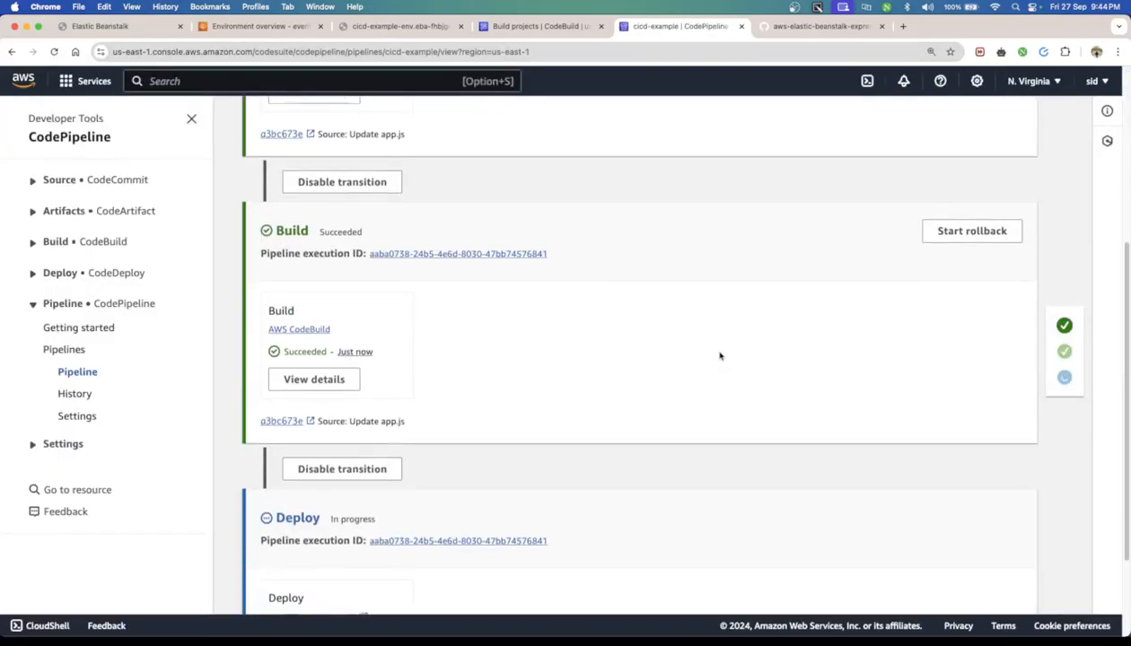
scroll(720, 356, "down", 3)
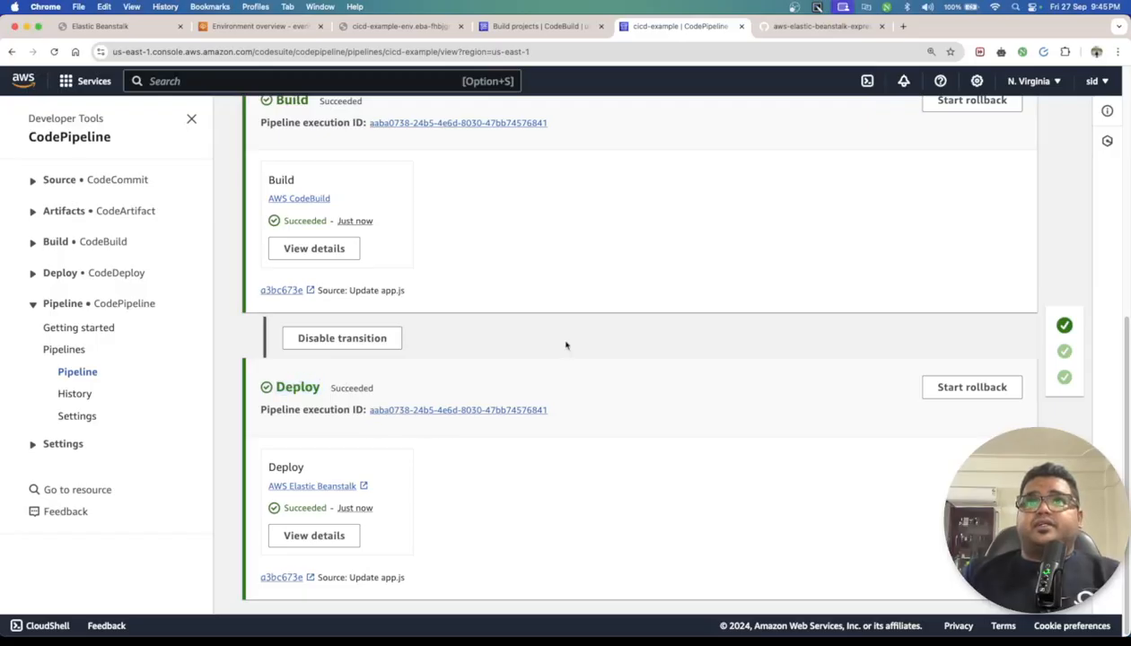
Return to the deployed Elastic Beanstalk page, enlarge its text and reload it to load the newly deployed version
left_click(391, 23)
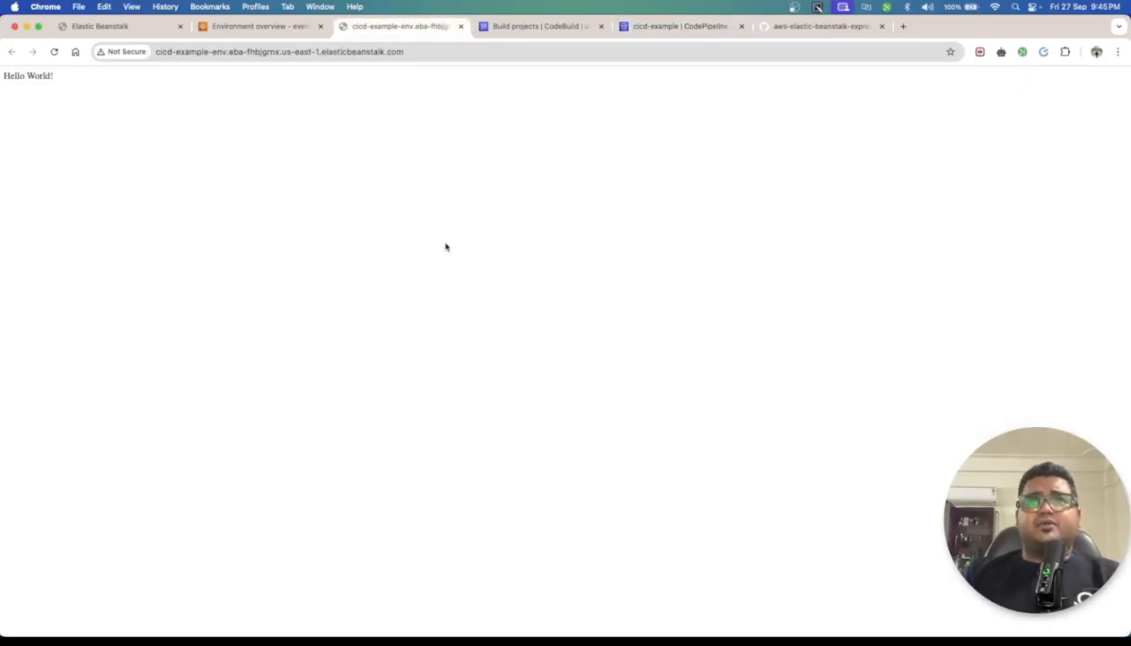
left_click(1116, 52)
left_click(1084, 269)
left_click(1085, 269)
left_click(1085, 269)
left_click(1084, 269)
left_click(1084, 270)
left_click(169, 128)
left_click_drag(165, 125, 9, 86)
left_click(314, 301)
key("super+r")
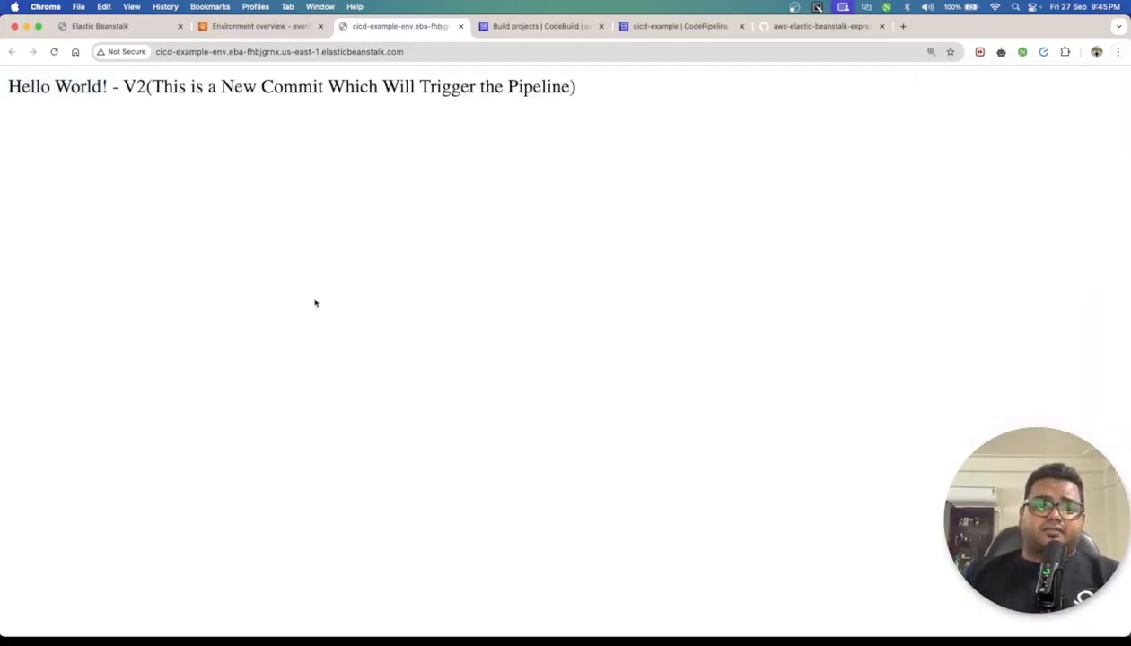
Compare the response text on the deployed page with the string on line 5 of app.js in the GitHub repository
double_click(128, 87)
left_click_drag(221, 87, 580, 87)
left_click(850, 34)
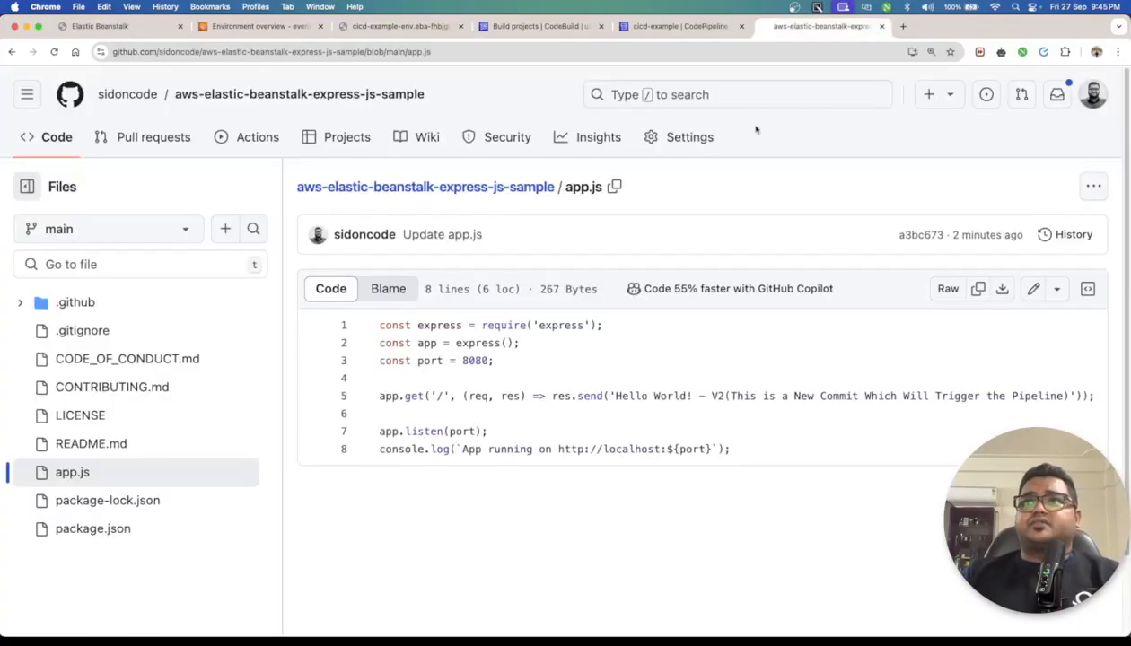
left_click_drag(604, 395, 1047, 396)
left_click(871, 376)
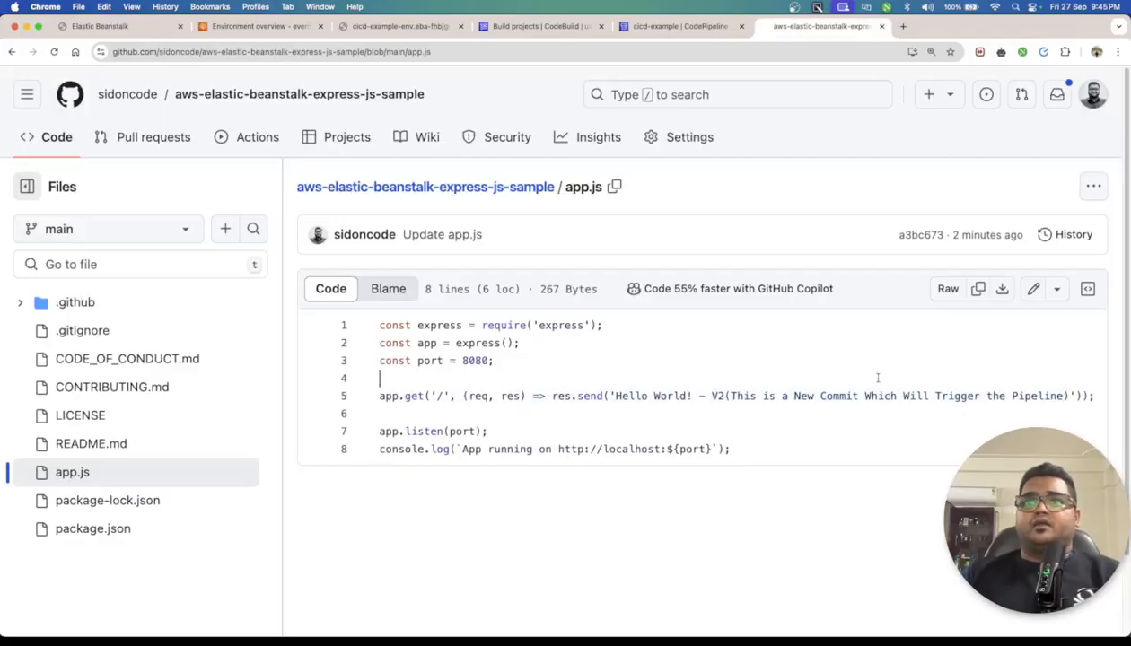